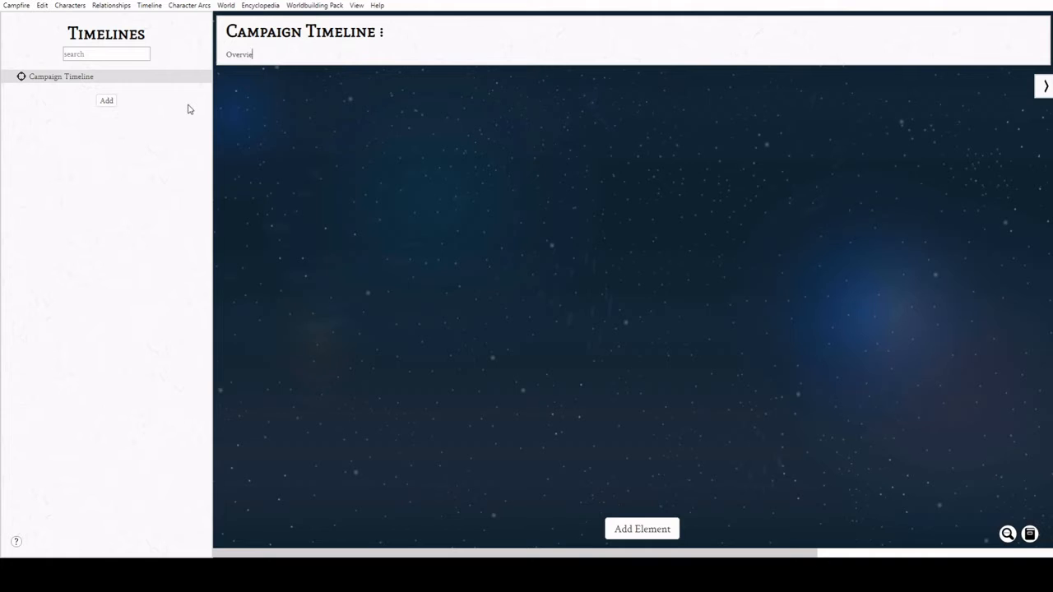
# - Finish the timeline description as "Overview of full campaign" and add an event titled "The adventurers join forces"
pyautogui.write('ign')
pyautogui.doubleClick(326, 261)
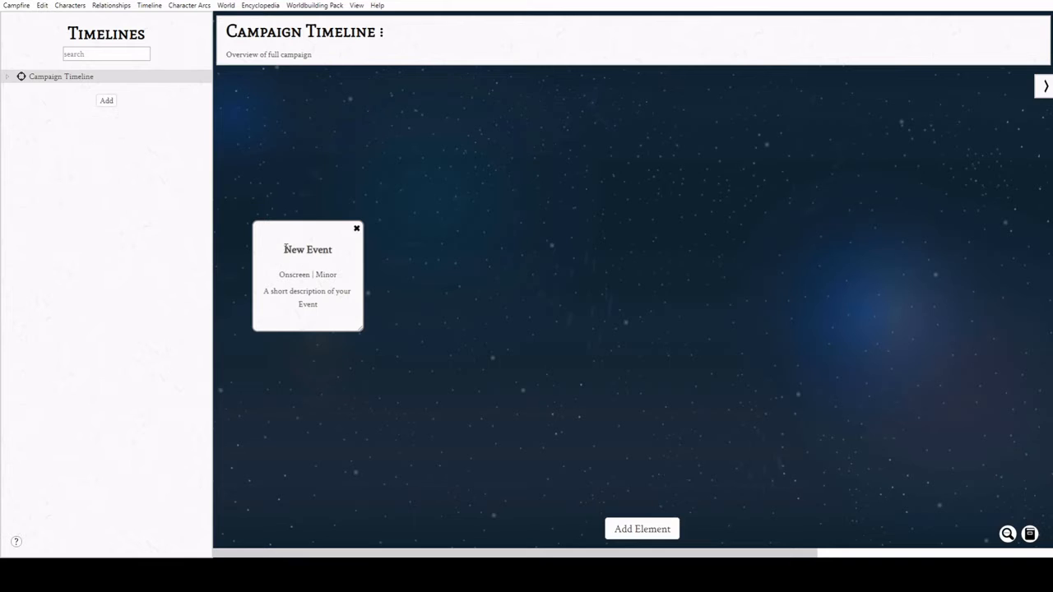
pyautogui.moveTo(285, 249); pyautogui.dragTo(468, 266)
pyautogui.write('The a')
pyautogui.press('BackSpace')
pyautogui.press('BackSpace')
pyautogui.write('adventurers meet')
pyautogui.press('BackSpace')
pyautogui.press('BackSpace')
pyautogui.press('BackSpace')
pyautogui.press('BackSpace')
pyautogui.press('BackSpace')
pyautogui.press('BackSpace')
pyautogui.write('s join forces')
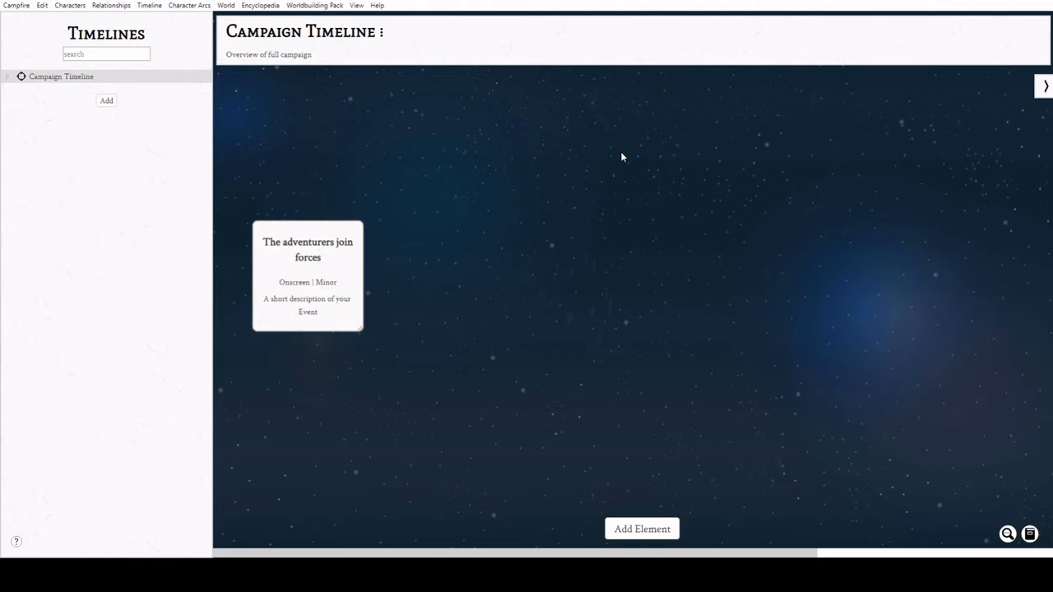
# - Set the event's short description to "In which the adventurers are given the quest to seek out the sun blade"
pyautogui.click(326, 310)
pyautogui.doubleClick(326, 310)
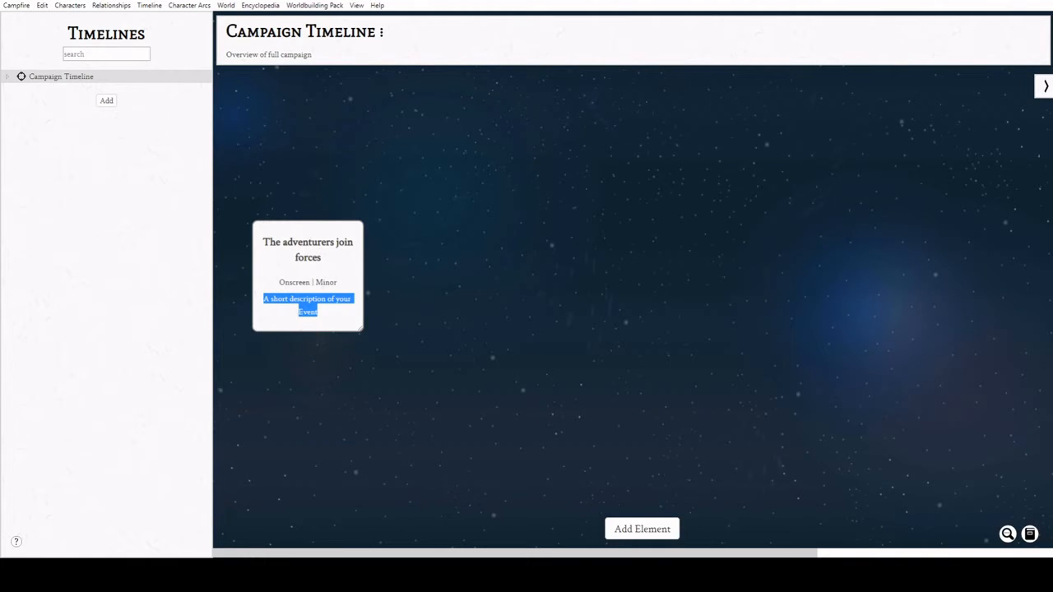
pyautogui.write('In which')
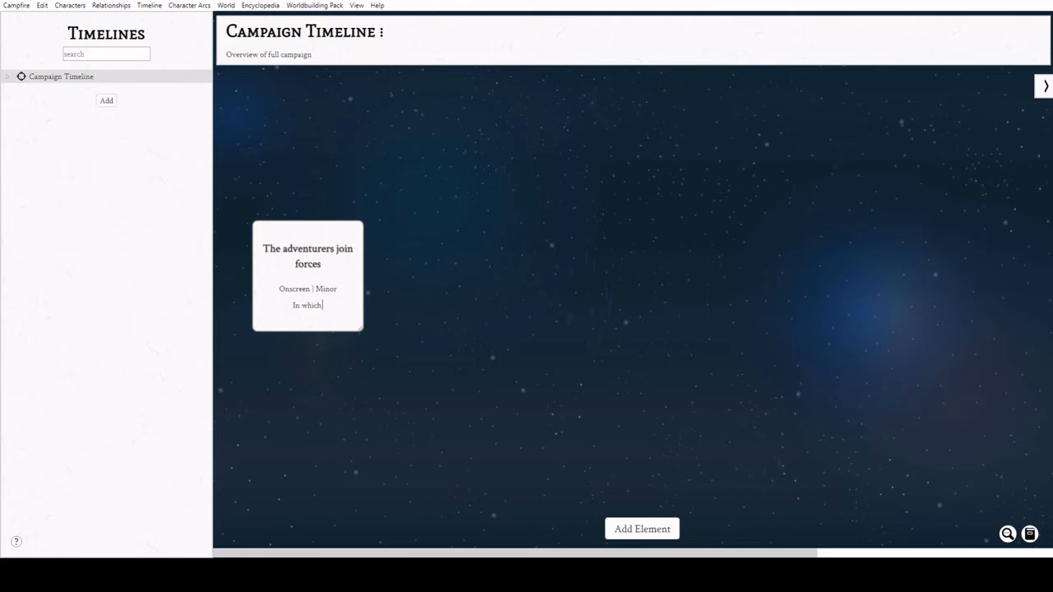
pyautogui.write(' the adverturers are given the quest')
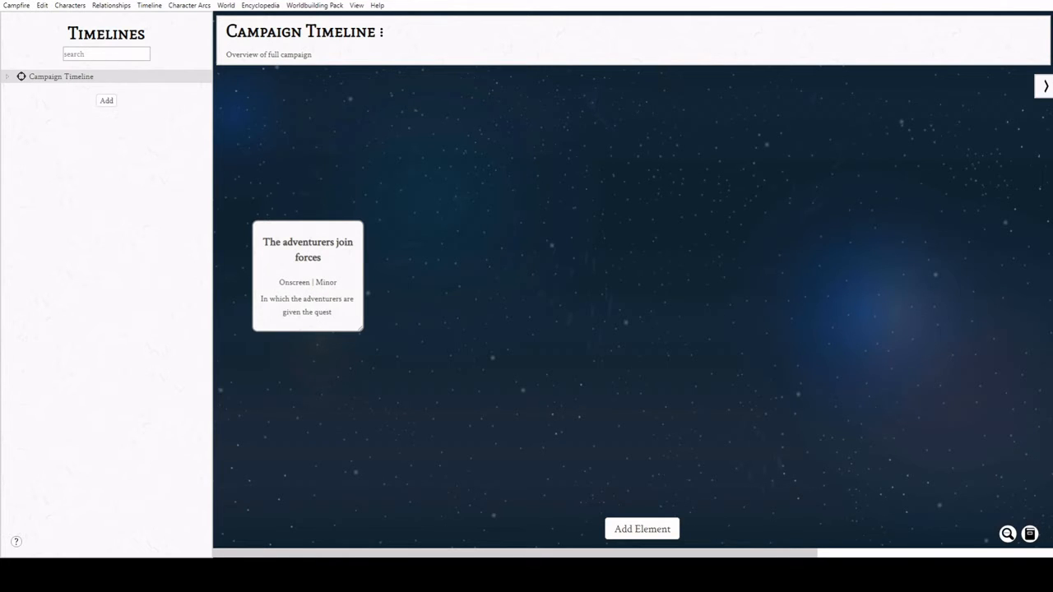
pyautogui.write(' to seek out the su')
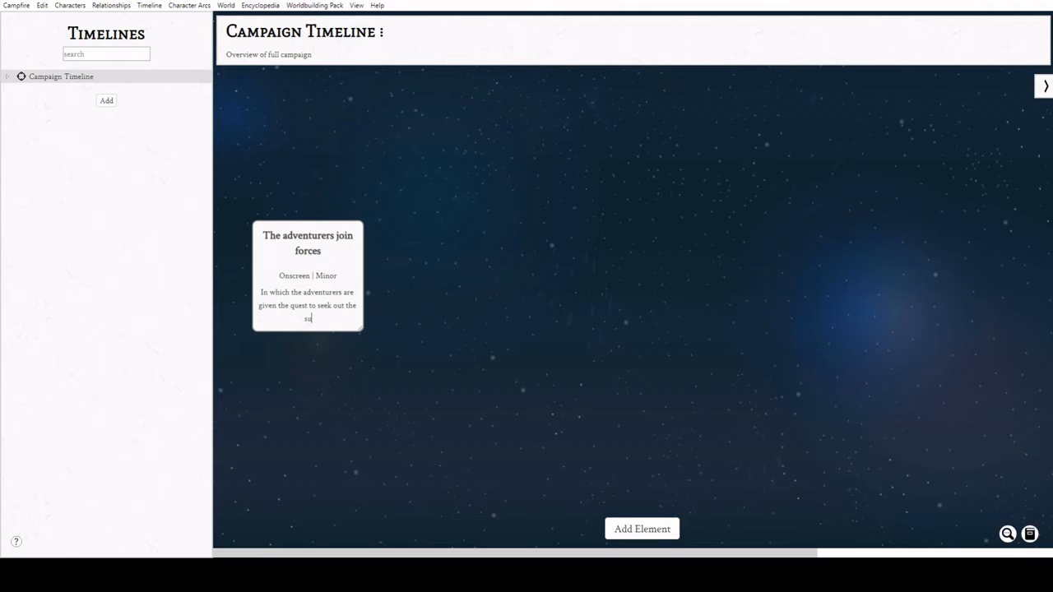
pyautogui.write('n blade')
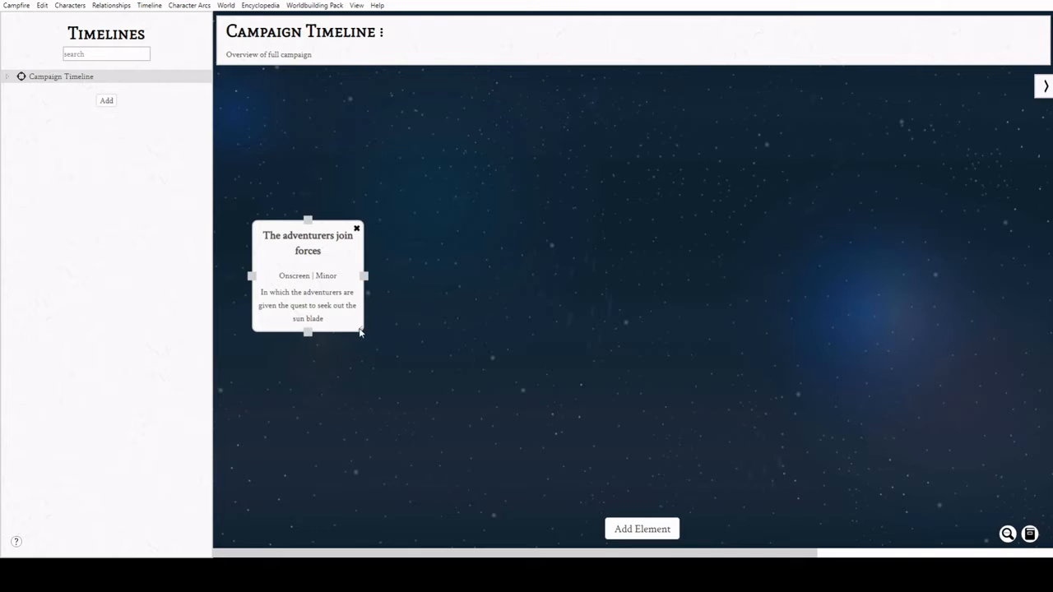
# - Open the event's details and set its temporal location to "Day 1"
pyautogui.doubleClick(360, 330)
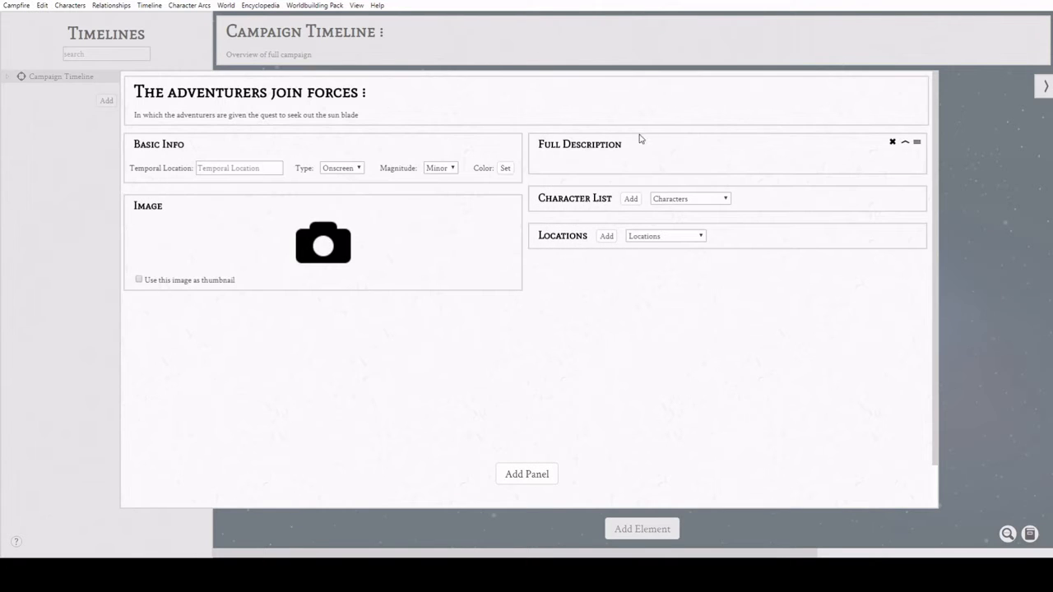
pyautogui.click(207, 169)
pyautogui.write('Day 1')
# - Begin the full description: "The adventurers, each champions of their respective communities, are sent to a secret council with the Wizard Greybeard"
pyautogui.write('The adventurer')
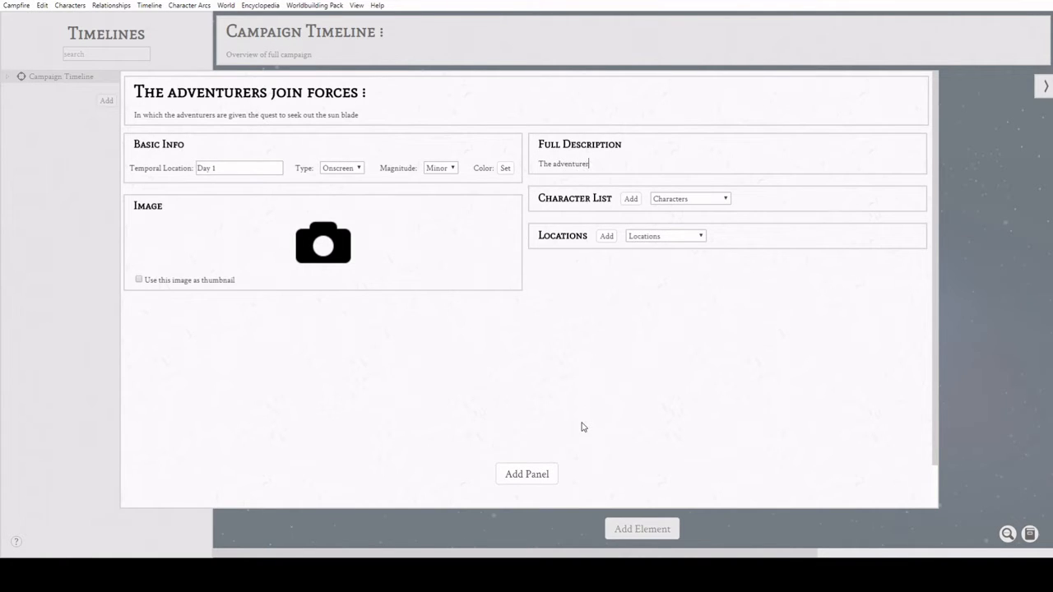
pyautogui.write('s, each champions of their respective communi')
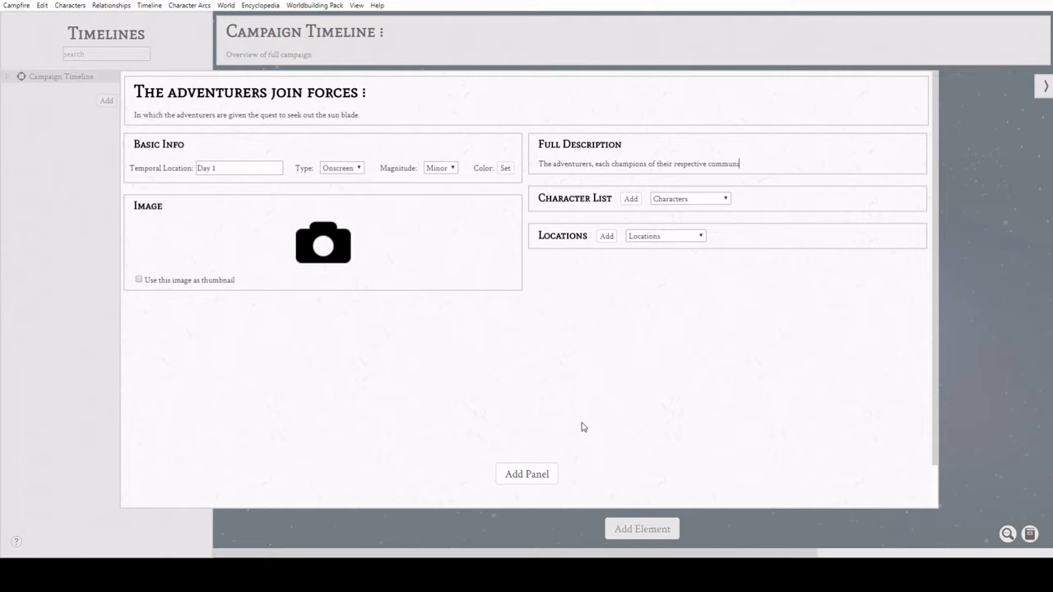
pyautogui.write('ties, are sent to a secret council with the')
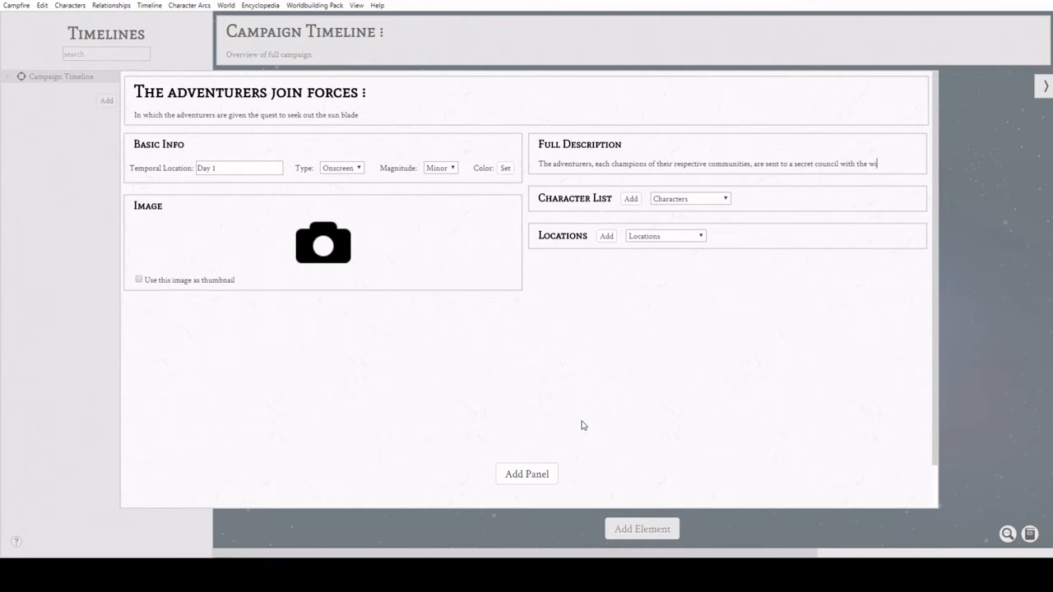
pyautogui.write(' Wizard Greybea')
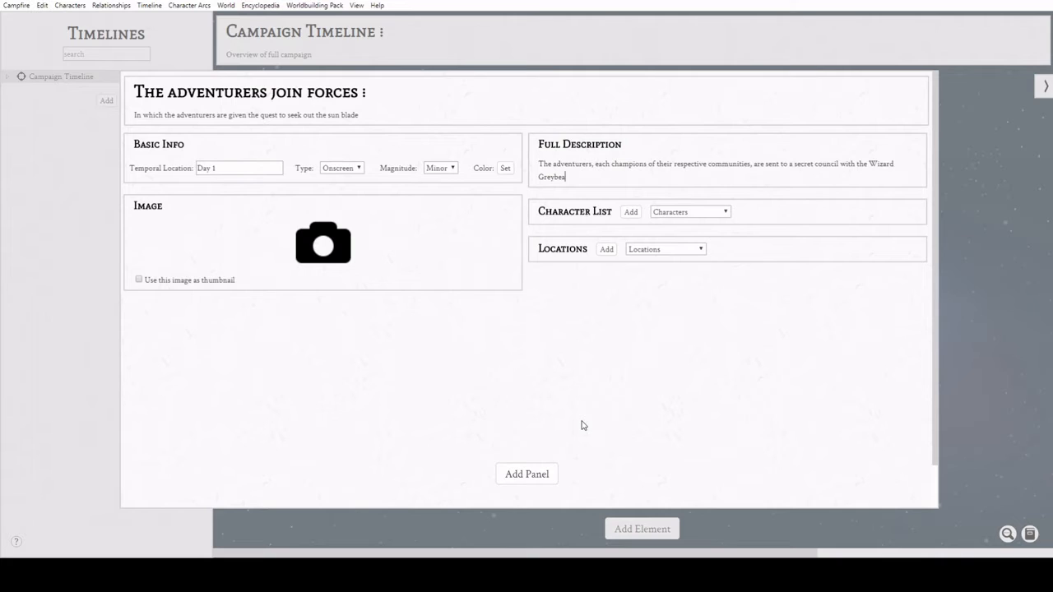
# - Continue the description after "Greybeard" with "the Wise. The ancient and evil Litch that rules these lands has become more than the people can bear, so"
pyautogui.write('rrd the Wise. The ancient and evil Litch that rules these lands')
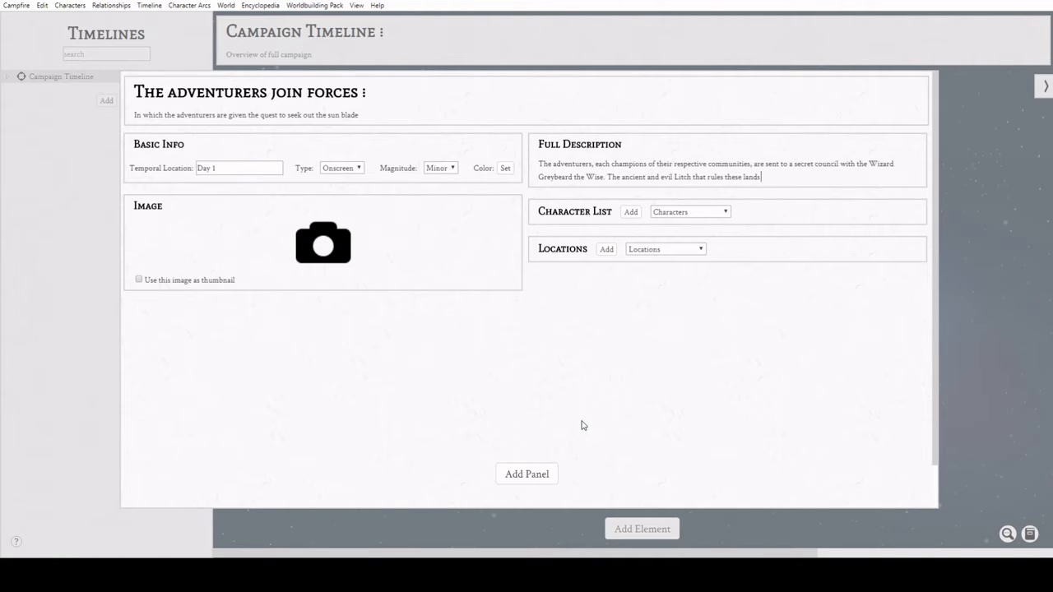
pyautogui.write(' ha')
pyautogui.write('s become')
pyautogui.write(' more than the comm')
pyautogui.write('unity')
pyautogui.press('BackSpace')
pyautogui.press('BackSpace')
pyautogui.press('BackSpace')
pyautogui.press('BackSpace')
pyautogui.press('BackSpace')
pyautogui.press('BackSpace')
pyautogui.press('BackSpace')
pyautogui.press('BackSpace')
pyautogui.press('BackSpace')
pyautogui.write('people can bear, so')
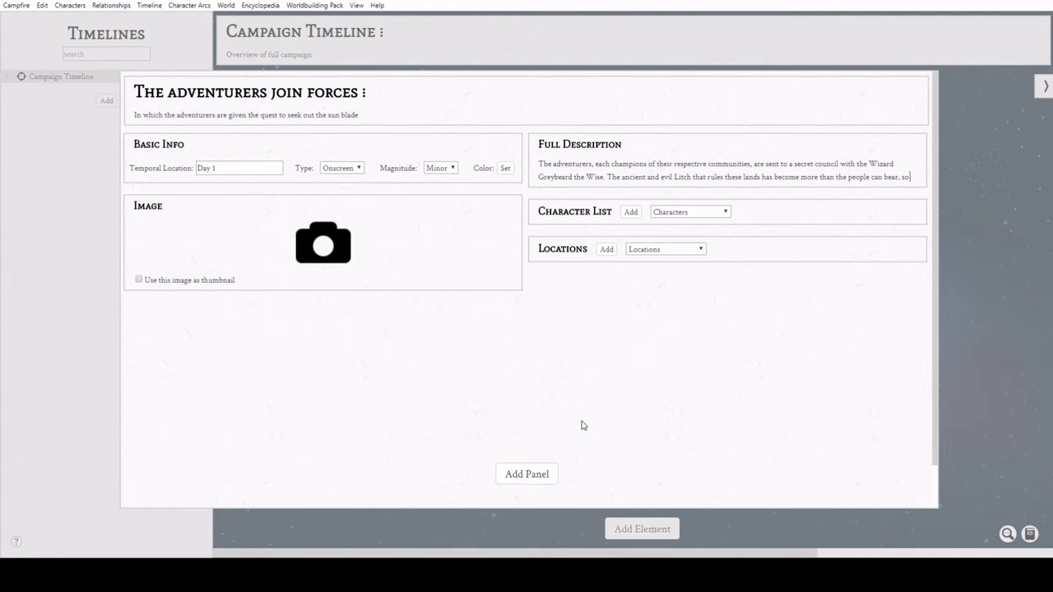
# - Complete the paragraph with "each town has sent their greatest champion to find a way to destroy him once and for all."
pyautogui.write(' each town has s')
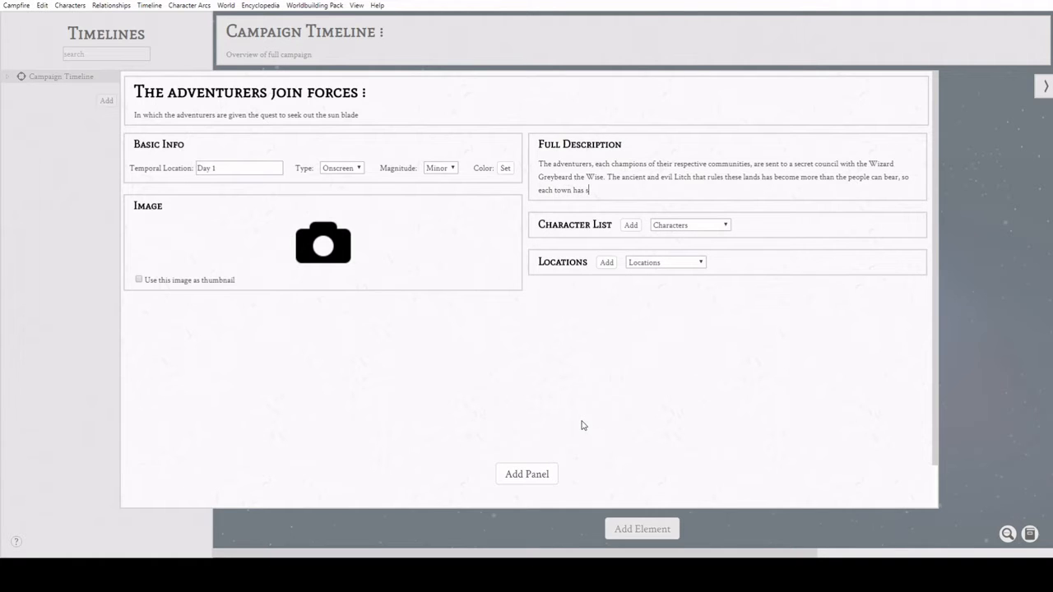
pyautogui.write('ent their greatest champion to find a way to')
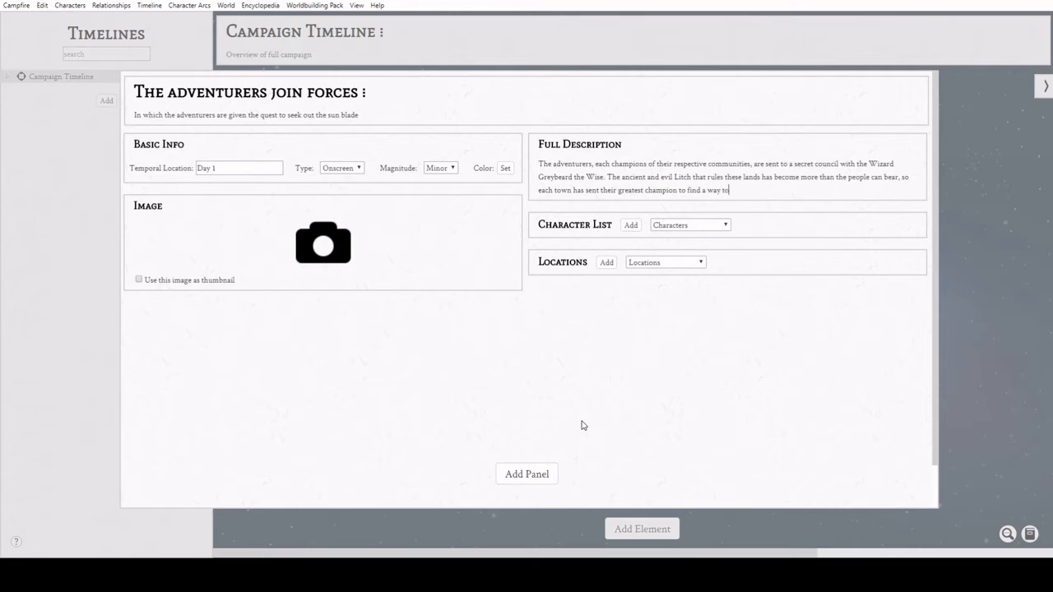
pyautogui.write(' destroy him once and for all.')
# - Add a second paragraph, "Greybeard knows of a weapon of legend that might help the heroes, the fabled Sunblade.", and close the event details
pyautogui.press('Return')
pyautogui.press('Return')
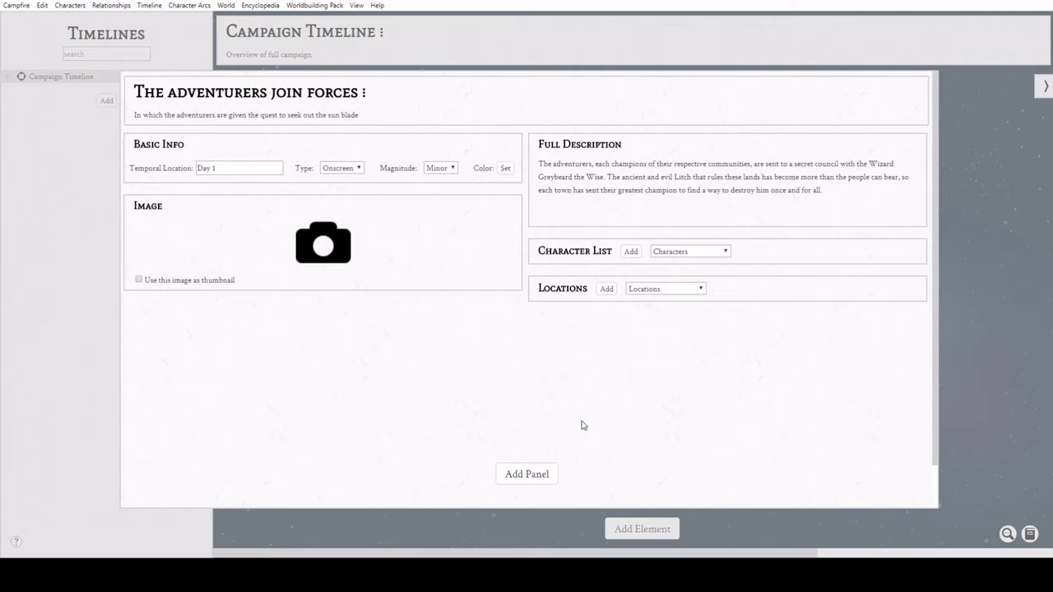
pyautogui.write('Greybeard knows of a weapon of legend that might help t')
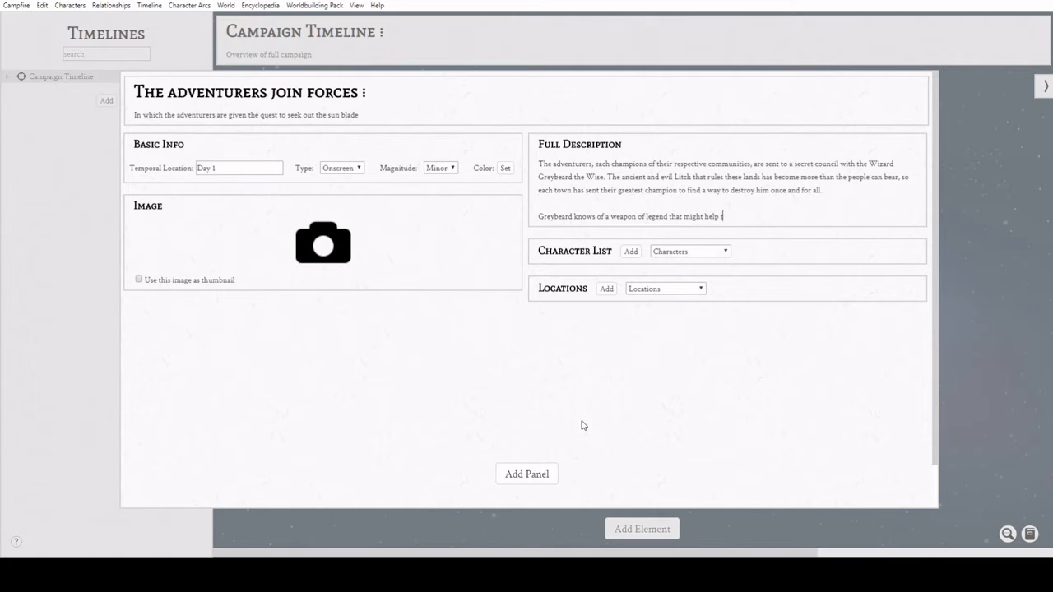
pyautogui.write('he heroes, the fabled Sunblade.')
pyautogui.click(561, 543)
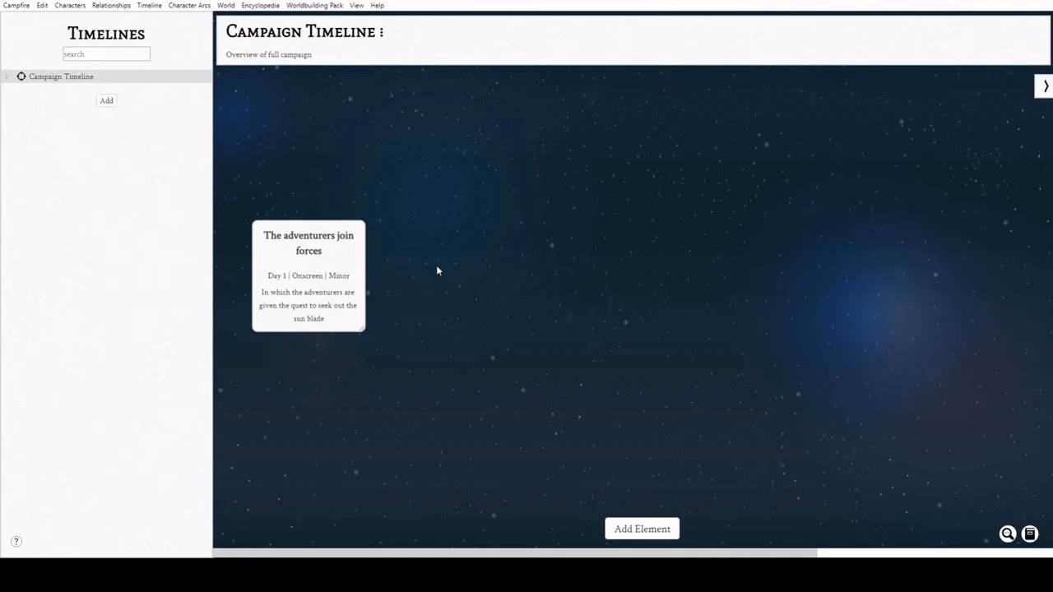
# - Place a new timeline on the canvas beside the event card and connect the event to it
pyautogui.click(106, 101)
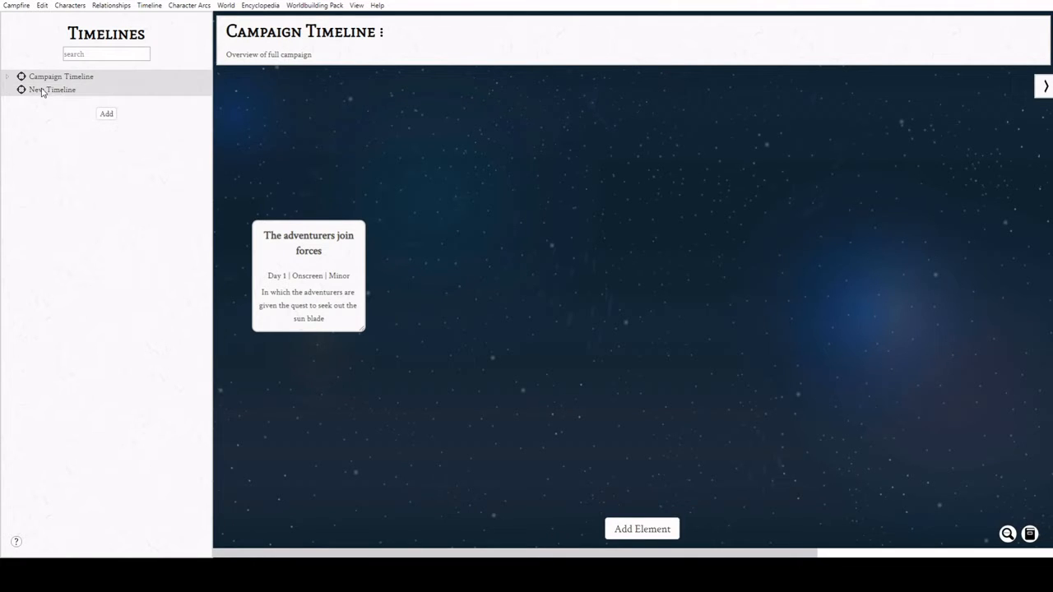
pyautogui.moveTo(45, 89); pyautogui.dragTo(65, 78)
pyautogui.moveTo(481, 344); pyautogui.dragTo(559, 299)
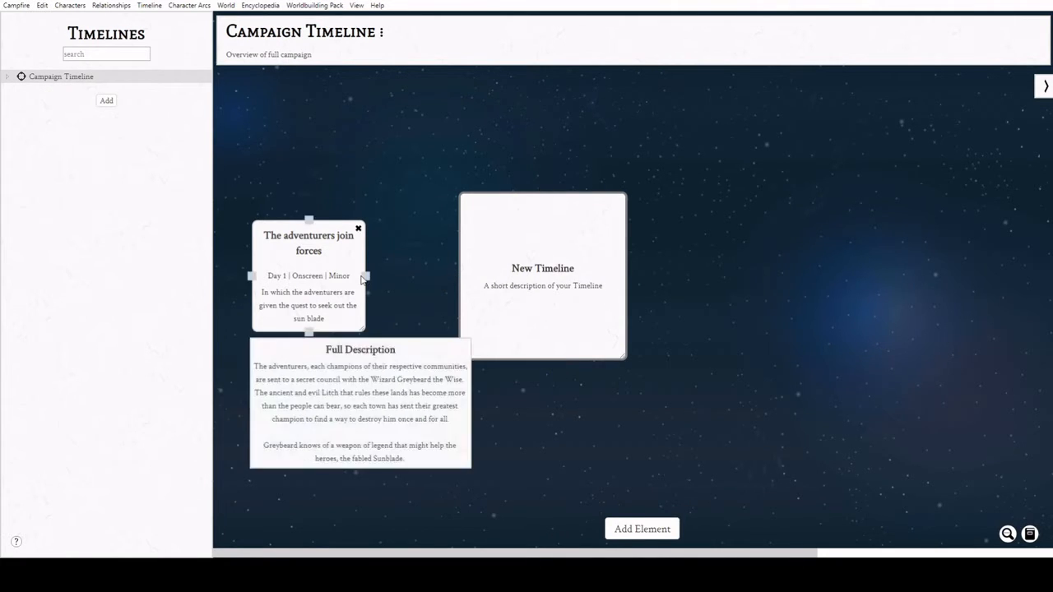
pyautogui.moveTo(365, 276); pyautogui.dragTo(459, 280)
# - Title the linked timeline card "Finding the map" and describe it as "The heroes seek out a map to the sunblade's hiding place."
pyautogui.moveTo(576, 269); pyautogui.dragTo(470, 310)
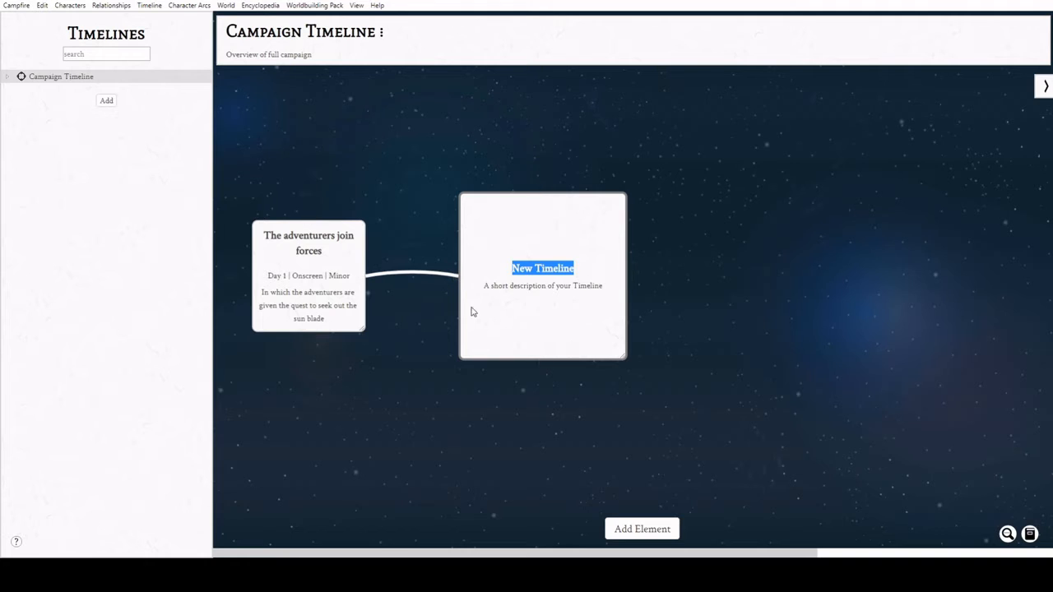
pyautogui.write('Finding the map')
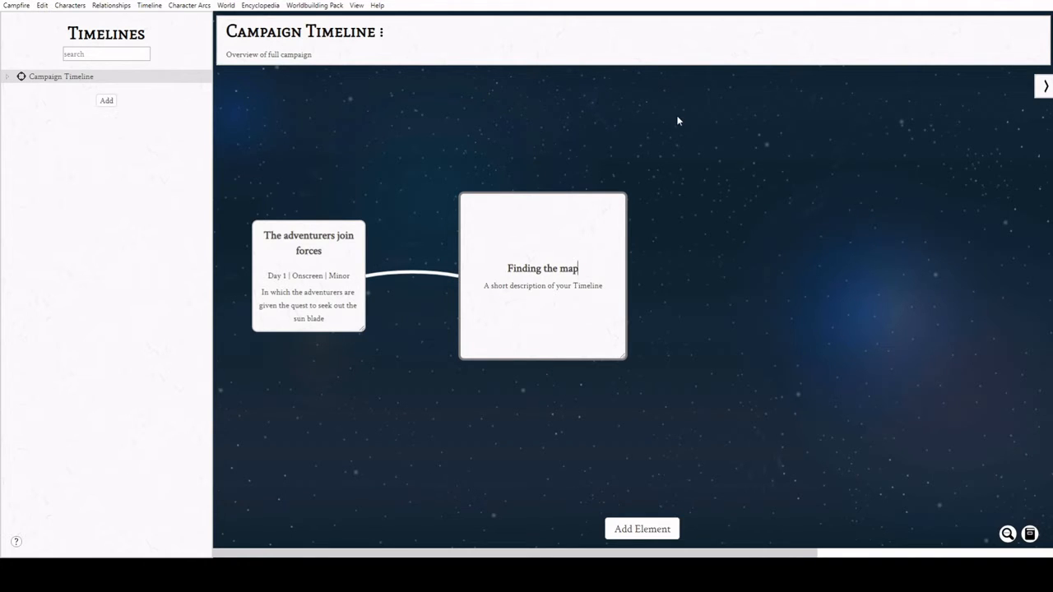
pyautogui.click(679, 121)
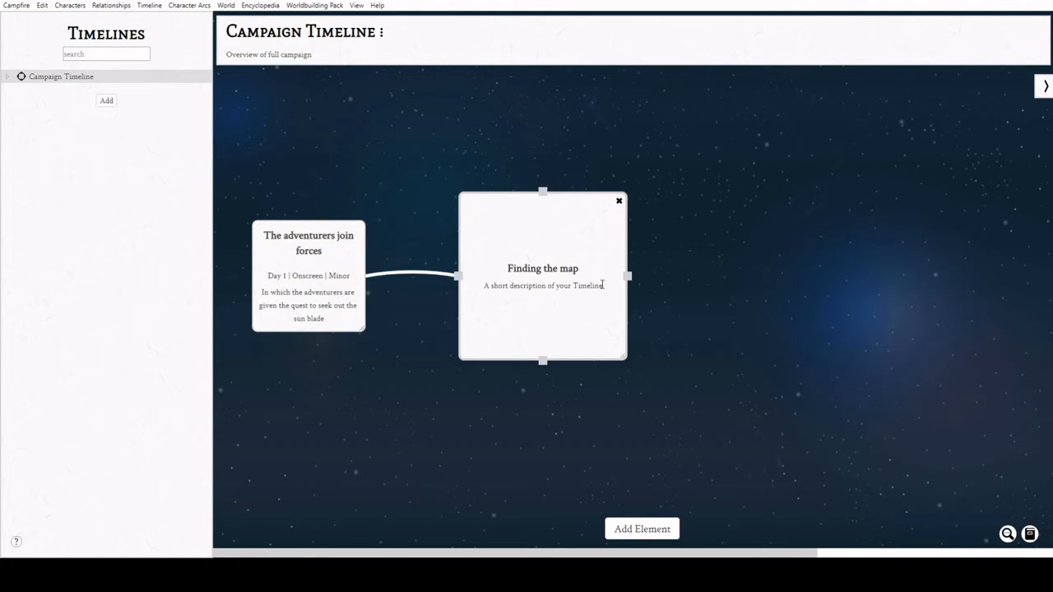
pyautogui.moveTo(603, 285); pyautogui.dragTo(482, 284)
pyautogui.write('The')
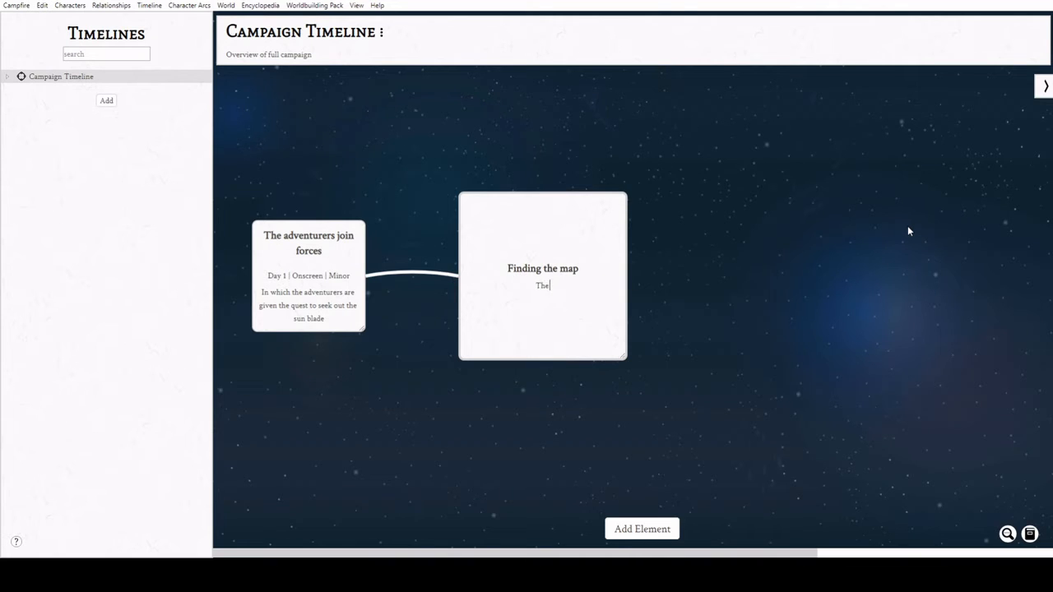
pyautogui.write(" heroes seek out a map to the sunblade's")
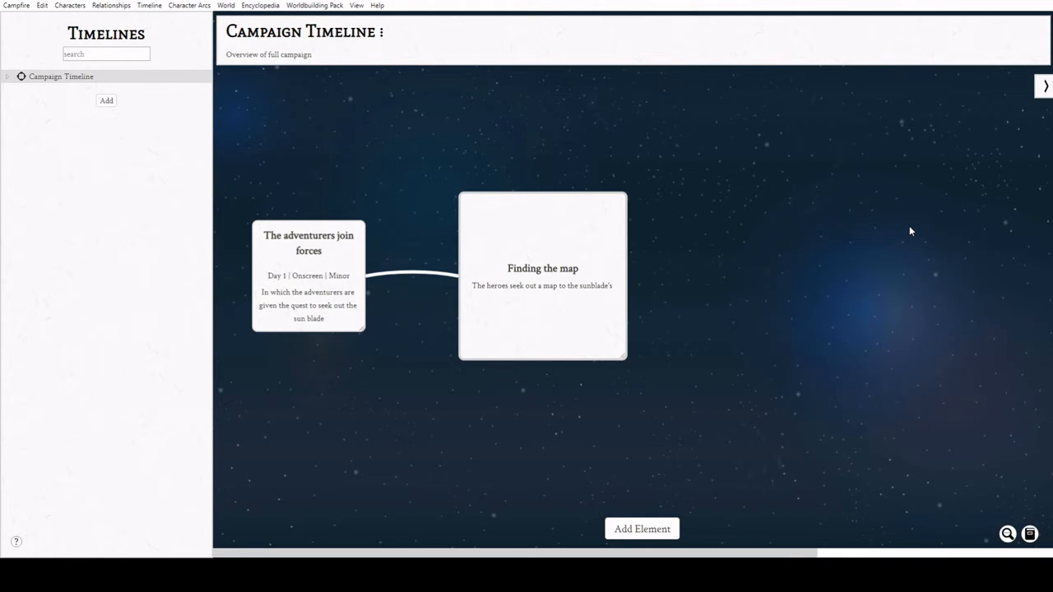
pyautogui.write(' hiding place')
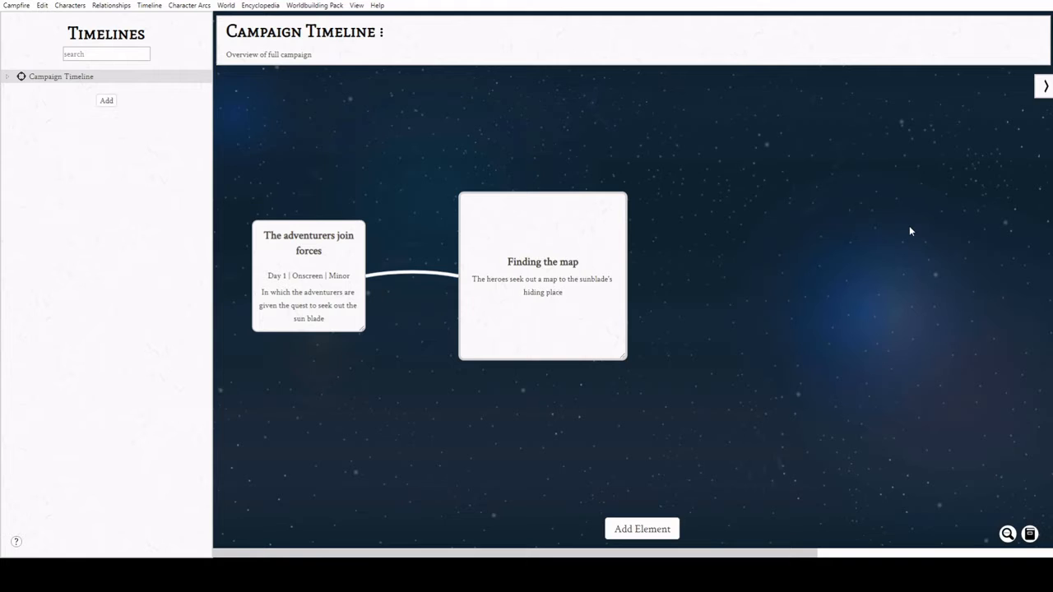
pyautogui.write('.')
# - Place another new timeline beyond the "Finding the map" card and connect the two cards
pyautogui.click(108, 100)
pyautogui.moveTo(59, 91); pyautogui.dragTo(463, 319)
pyautogui.moveTo(471, 329); pyautogui.dragTo(807, 208)
pyautogui.moveTo(626, 279); pyautogui.dragTo(720, 262)
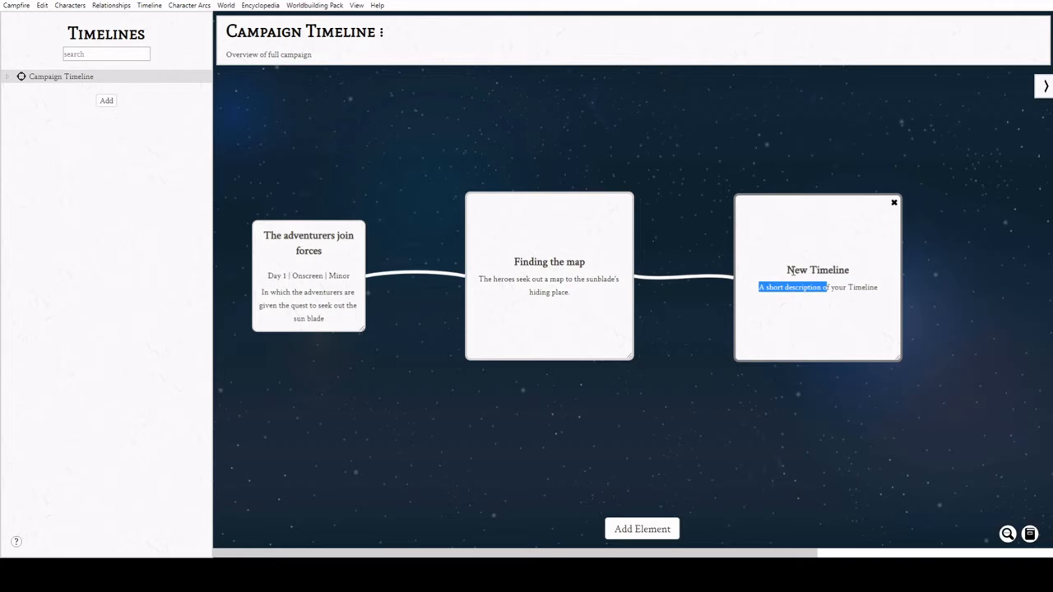
# - Title the newly placed timeline card "Travel to Ironheart Mountain"
pyautogui.moveTo(788, 270); pyautogui.dragTo(860, 271)
pyautogui.write('Trave')
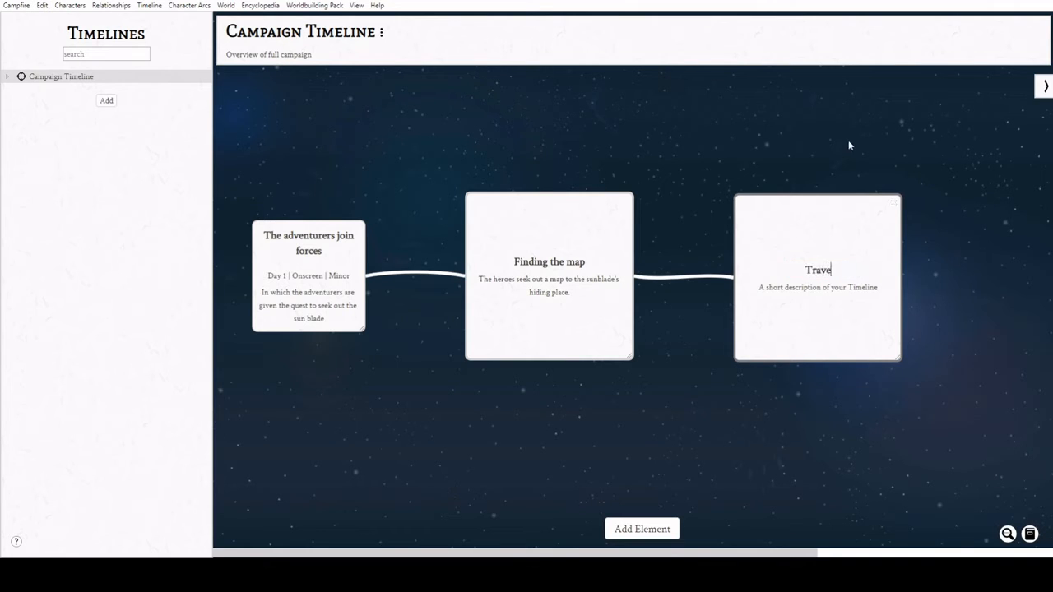
pyautogui.write('l to Ironheart Mountain')
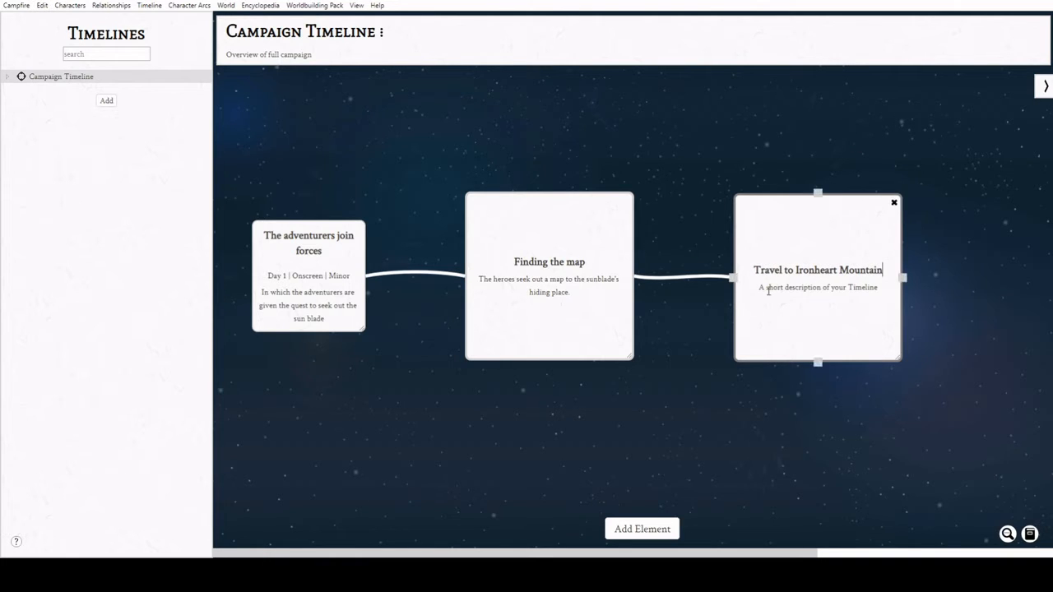
# - Replace the "Travel to Ironheart Mountain" card's placeholder description with "The journey to distant lands is perilous"
pyautogui.moveTo(759, 287); pyautogui.dragTo(879, 287)
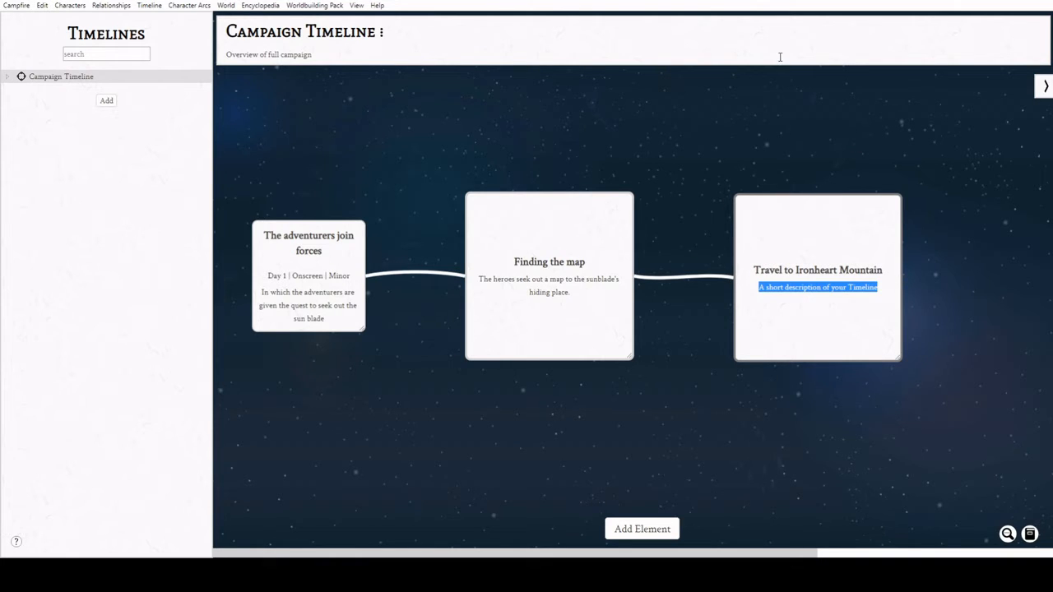
pyautogui.write('The jou')
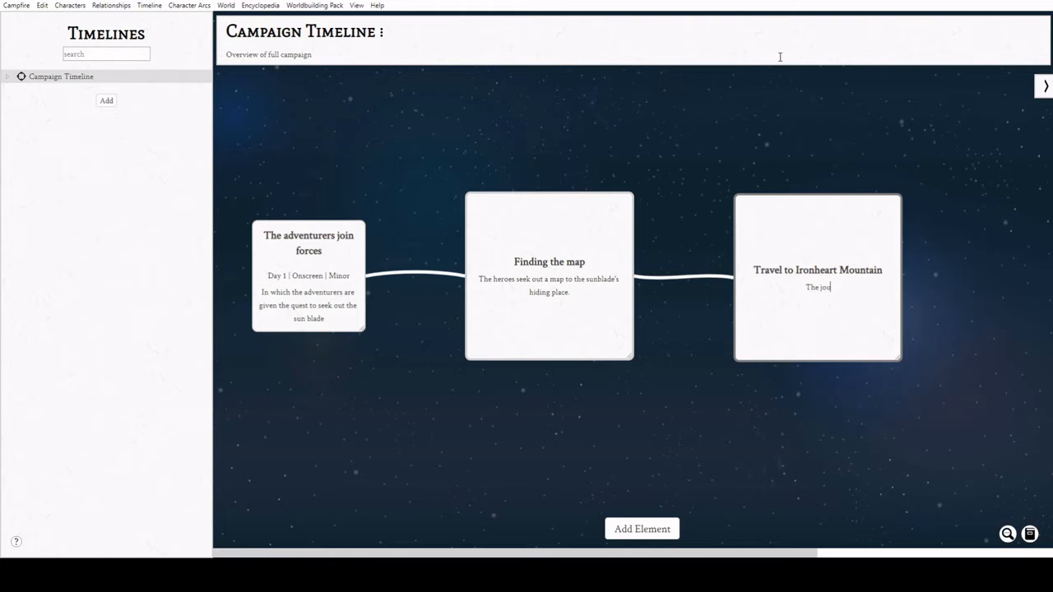
pyautogui.write('rney to distant lands in')
pyautogui.write(' perilous')
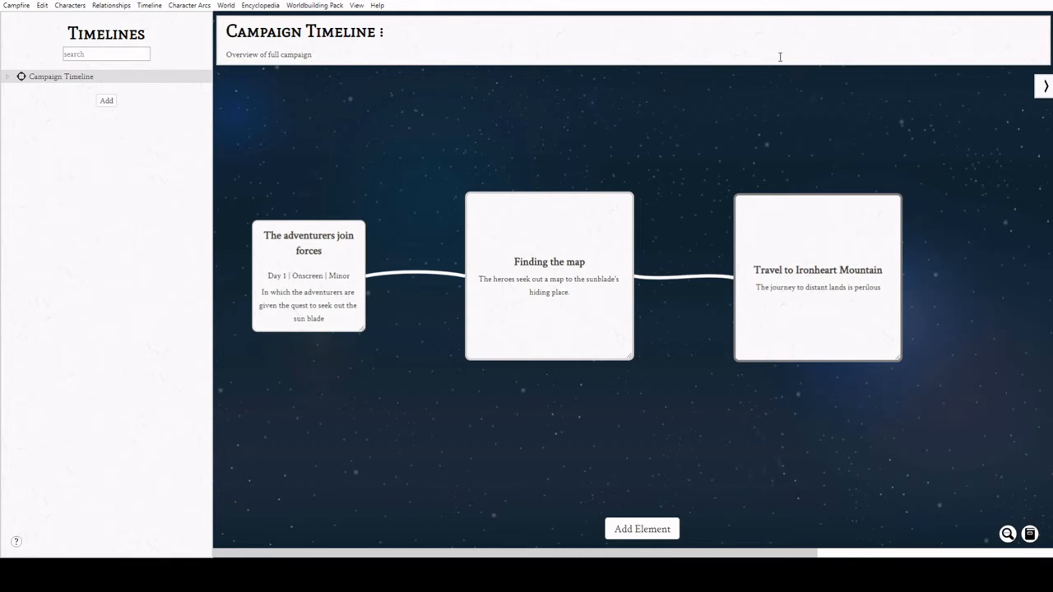
# - Continue that card's description with a second sentence: "Eventually the heroes arrive at Ironheart Mountain where the ancient temple of Ra holds the Sun Blade."
pyautogui.write('. Eventually the heroes a')
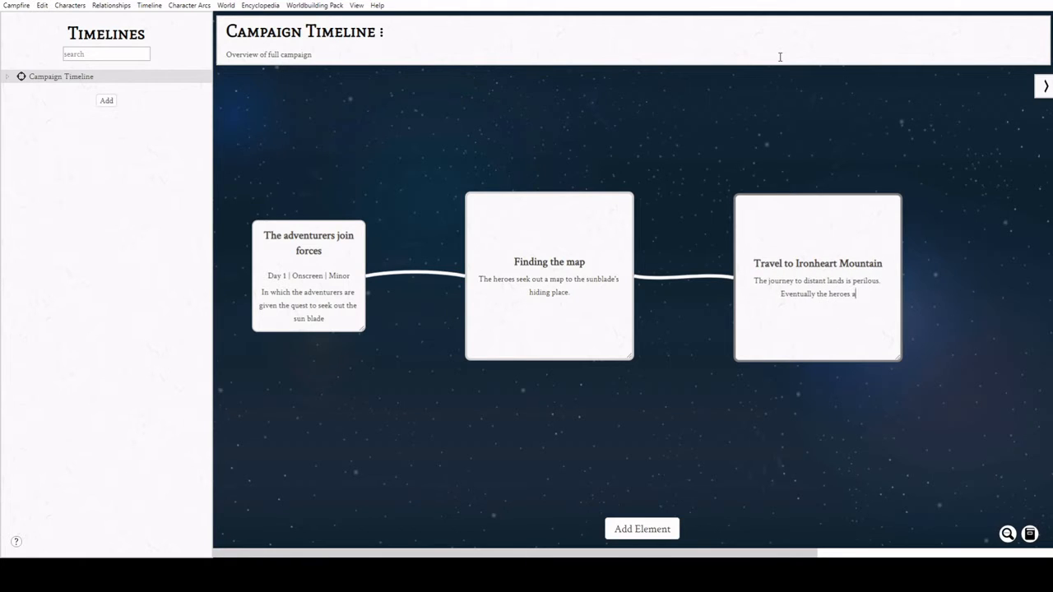
pyautogui.write('rrive at Ironheart Mountain where the')
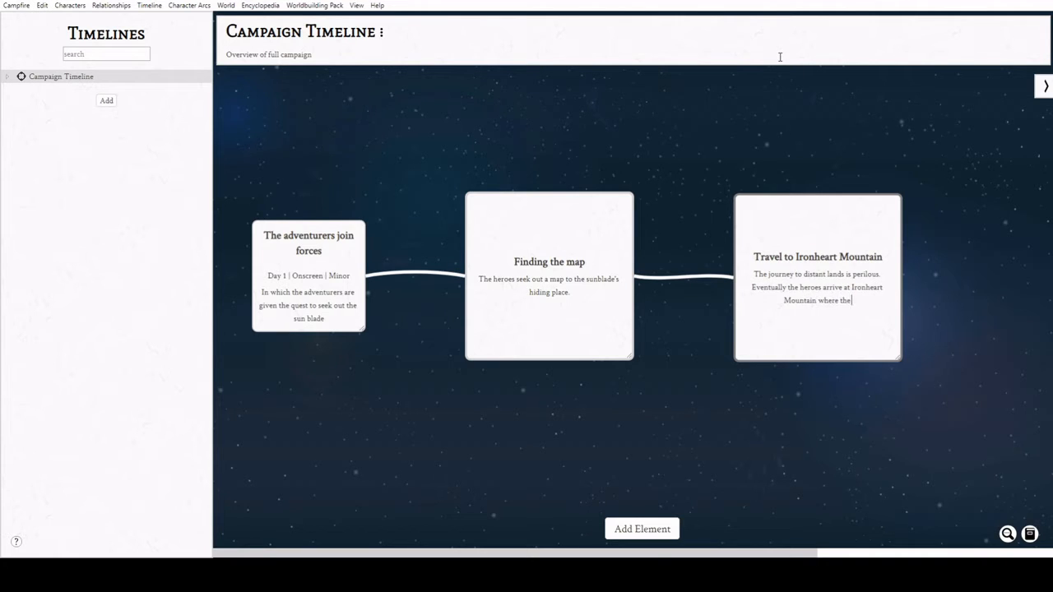
pyautogui.write(' ancient temple of Ra ho')
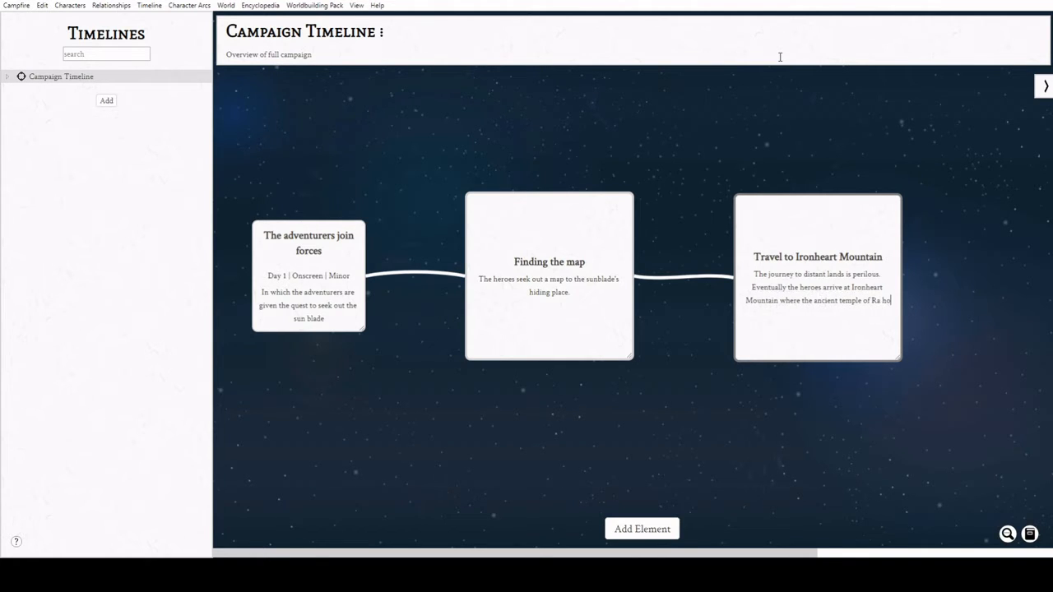
pyautogui.write('lds the Sun Blade')
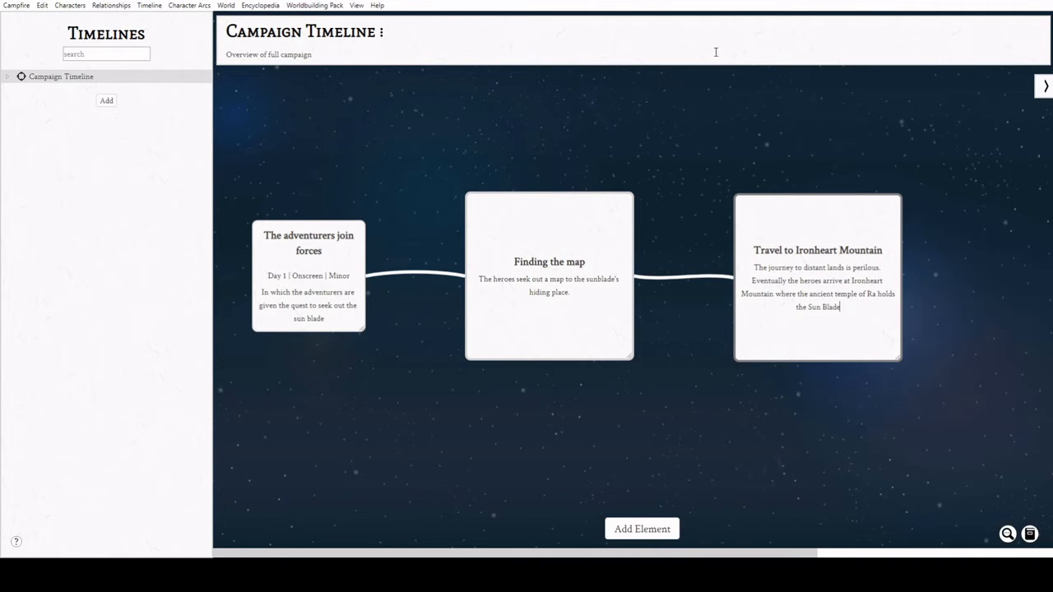
pyautogui.write('.')
pyautogui.click(921, 500)
# - Place a new timeline on the canvas beyond the "Travel to Ironheart Mountain" card and connect the two cards
pyautogui.moveTo(479, 555); pyautogui.dragTo(642, 531)
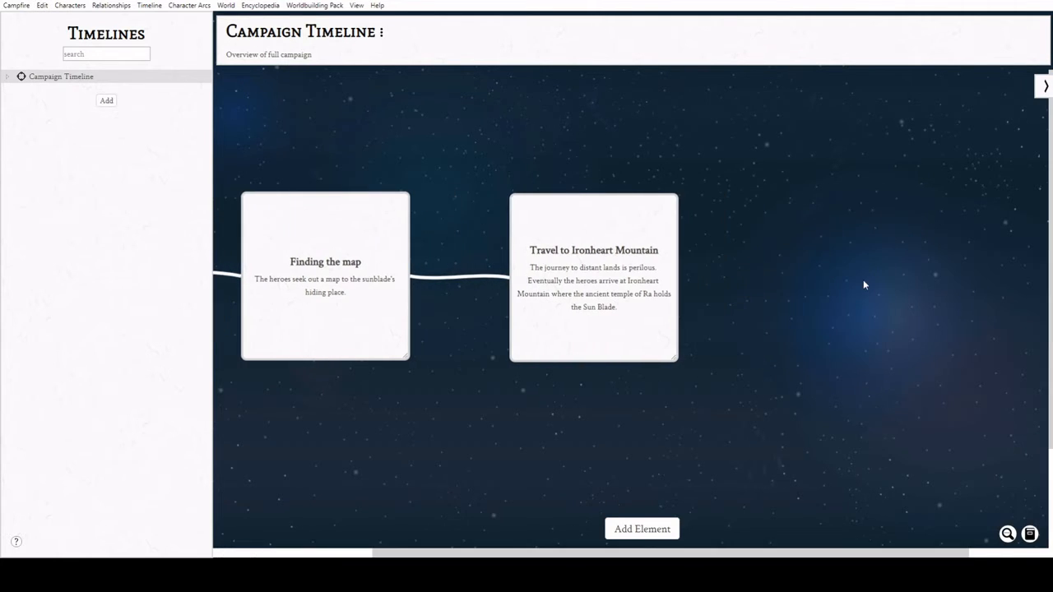
pyautogui.click(105, 100)
pyautogui.moveTo(61, 92); pyautogui.dragTo(857, 228)
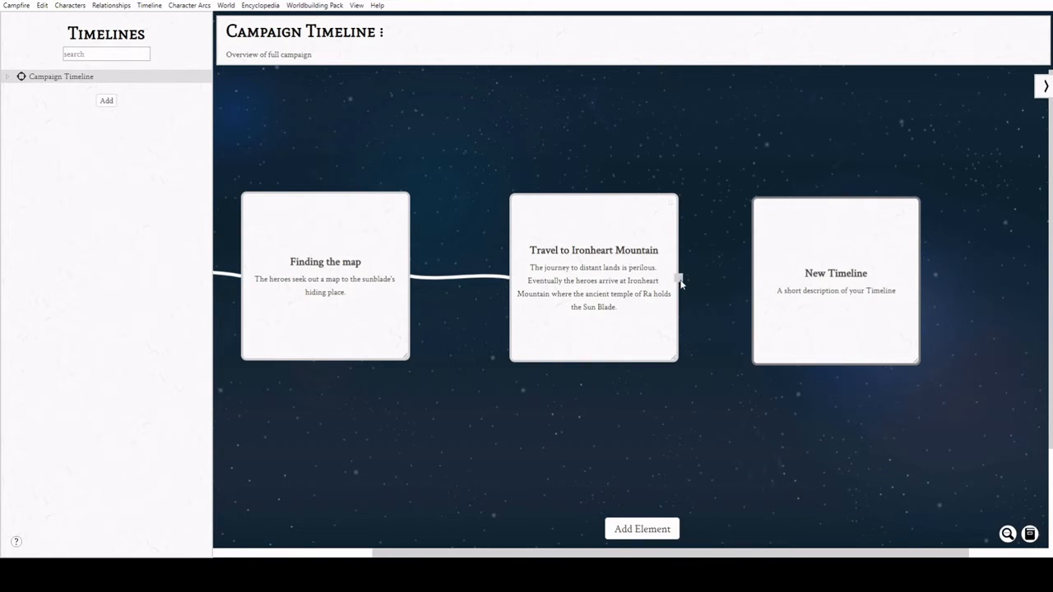
pyautogui.moveTo(680, 278); pyautogui.dragTo(754, 283)
# - Title the newly connected timeline card "Conquering the Temple"
pyautogui.press('BackSpace')
pyautogui.press('BackSpace')
pyautogui.press('BackSpace')
pyautogui.press('BackSpace')
pyautogui.press('BackSpace')
pyautogui.press('BackSpace')
pyautogui.press('BackSpace')
pyautogui.press('BackSpace')
pyautogui.press('BackSpace')
pyautogui.press('BackSpace')
pyautogui.press('BackSpace')
pyautogui.press('BackSpace')
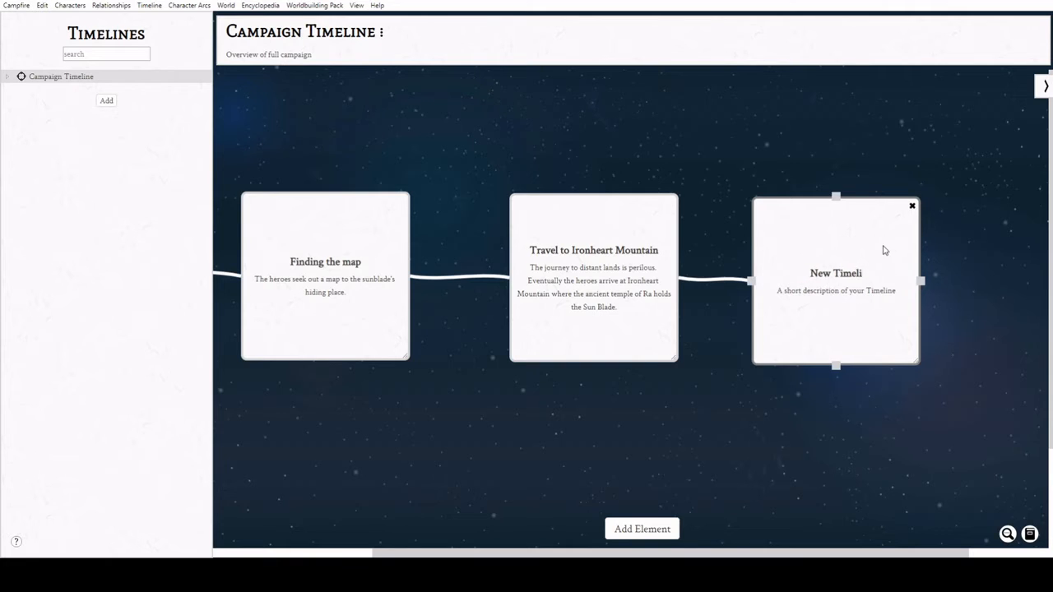
pyautogui.write('Conquering the')
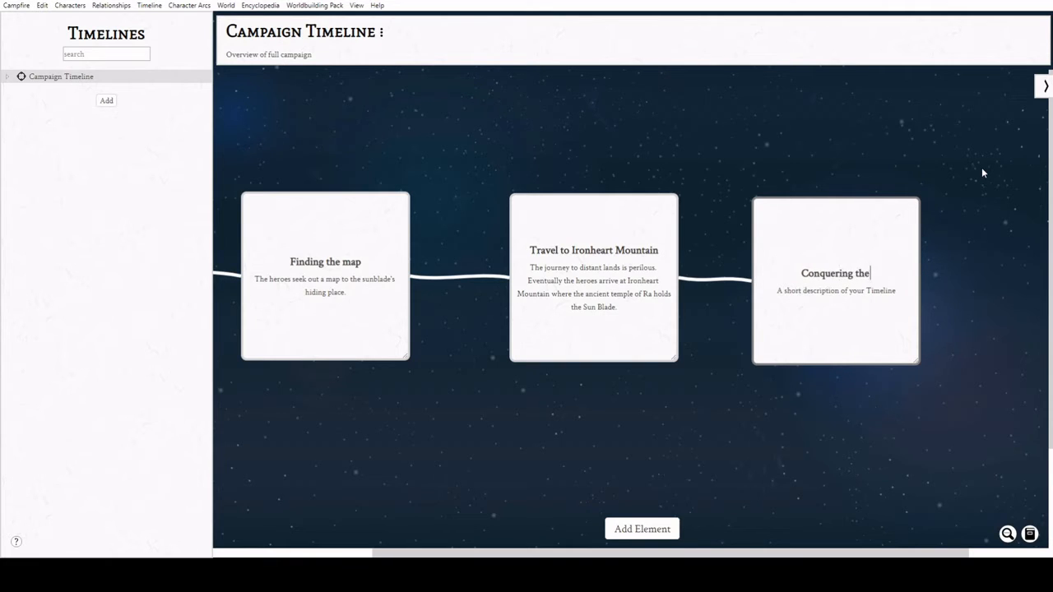
pyautogui.write(' Temple')
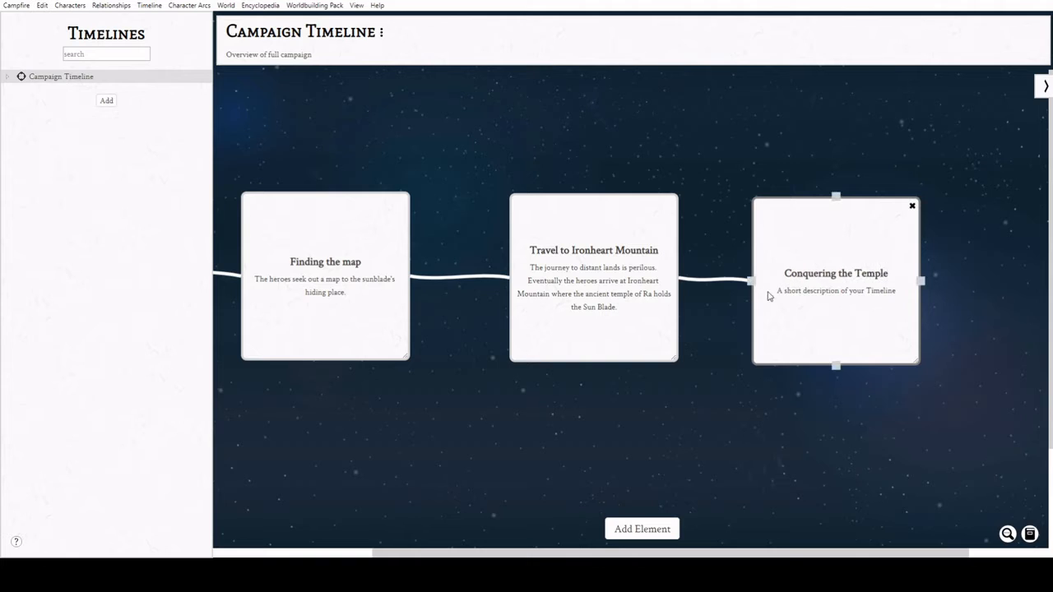
# - Describe the "Conquering the Temple" card as "The temple of Ra is full of traps and guardians that must be defeated before the heroes claim their prize."
pyautogui.moveTo(799, 294); pyautogui.dragTo(897, 296)
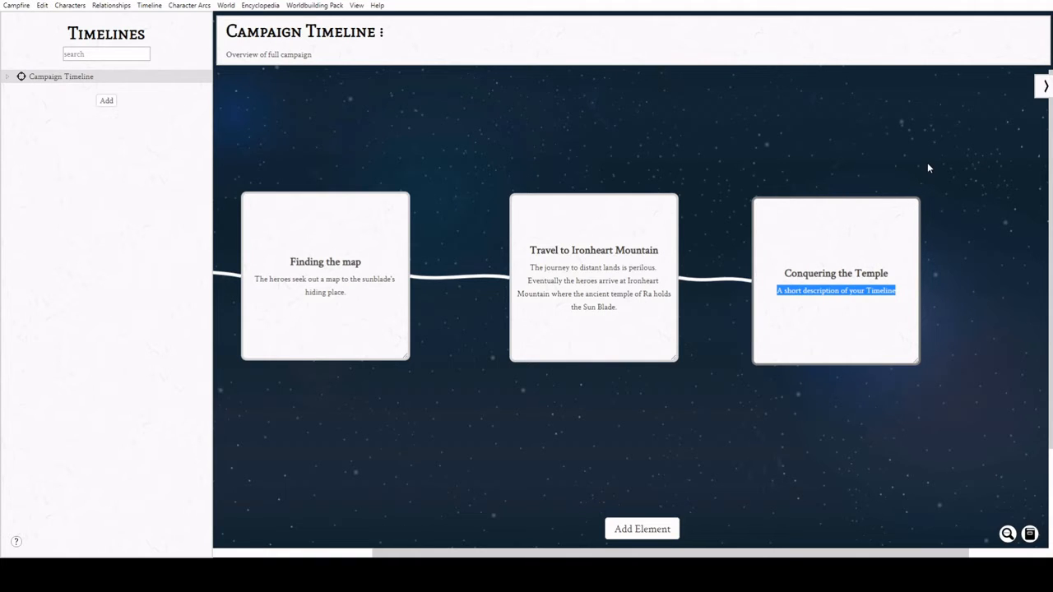
pyautogui.write('The')
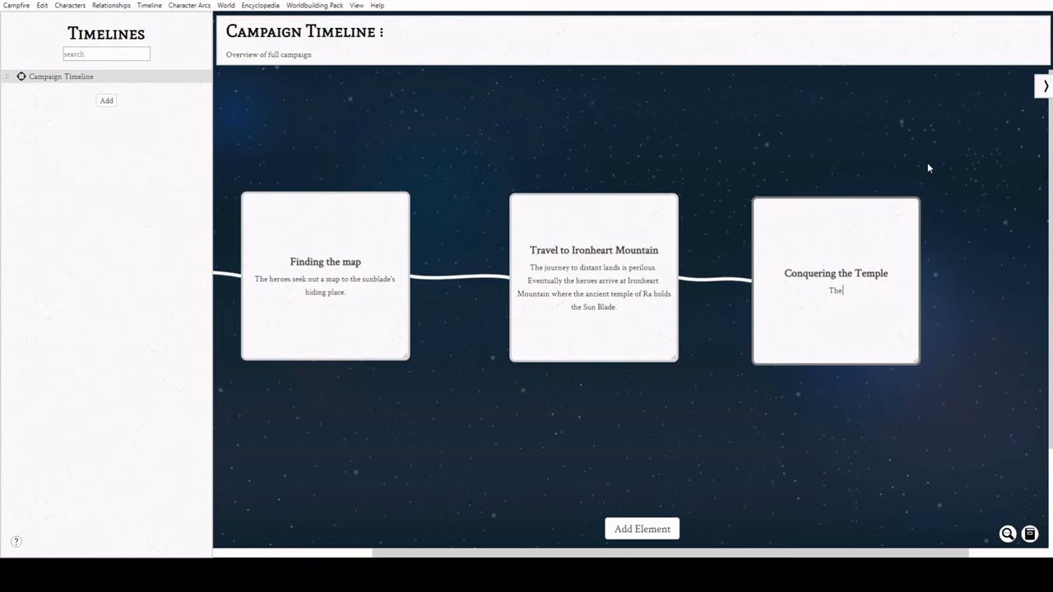
pyautogui.write(' temple of Ra is full of traps and g')
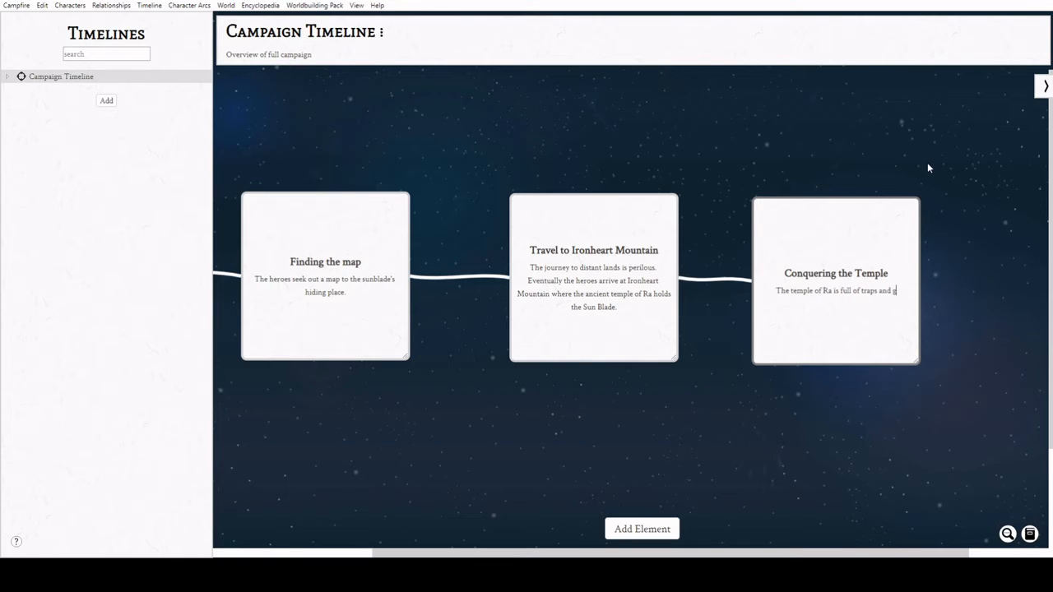
pyautogui.write('uardians that must be d')
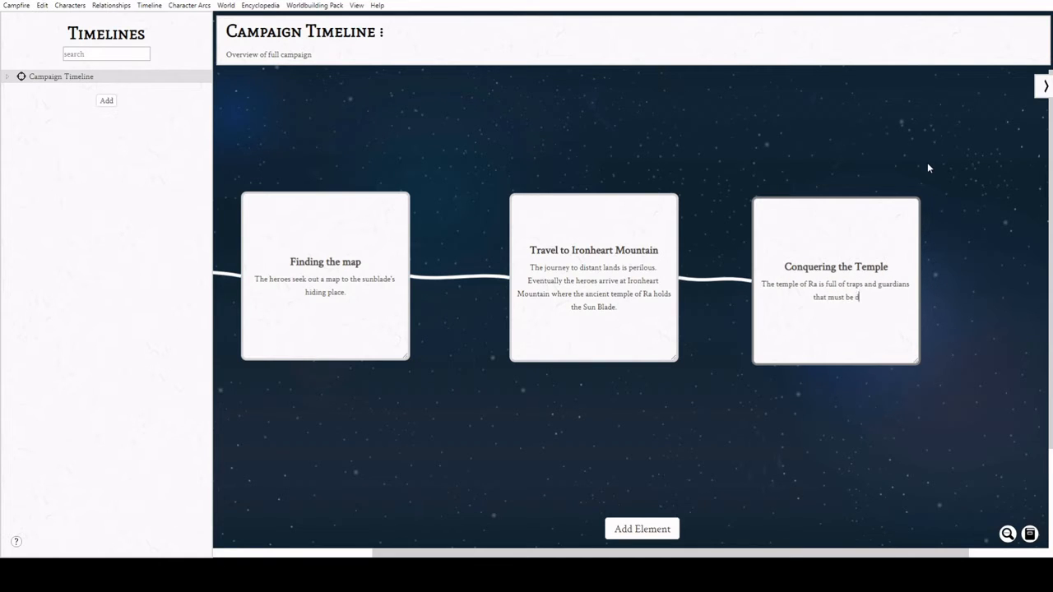
pyautogui.write('efeated before the heroes claim their')
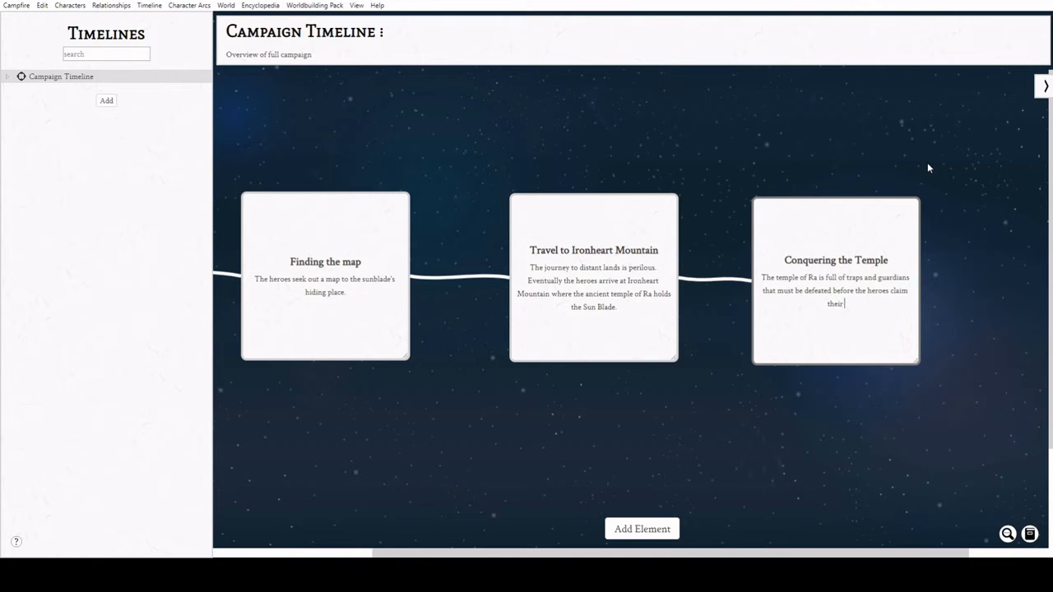
pyautogui.write(' prize.')
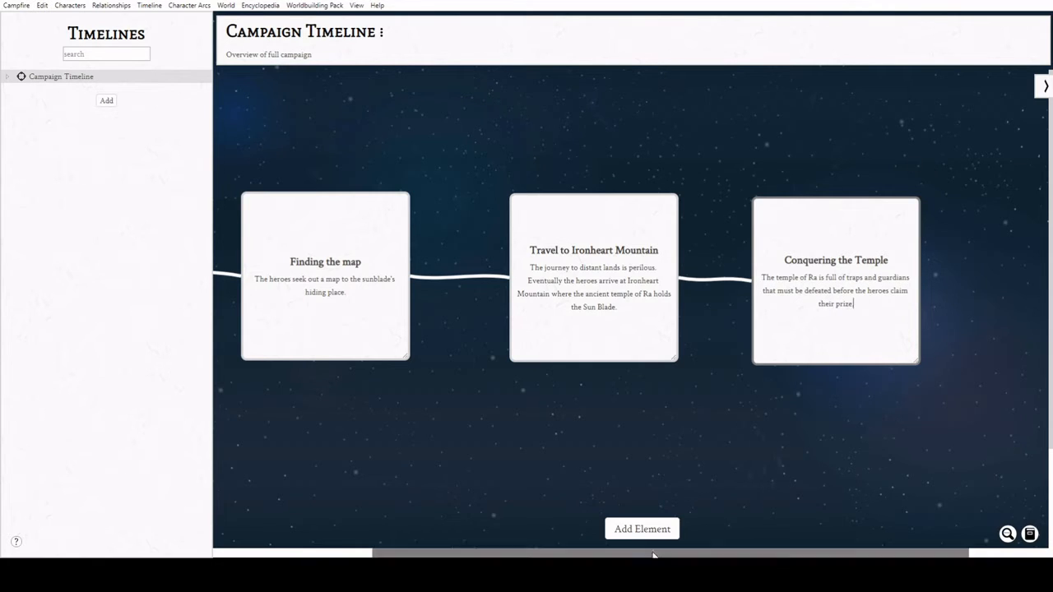
# - Add a new event to the canvas beyond the "Conquering the Temple" card and connect that card to it
pyautogui.moveTo(655, 553); pyautogui.dragTo(799, 554)
pyautogui.doubleClick(739, 284)
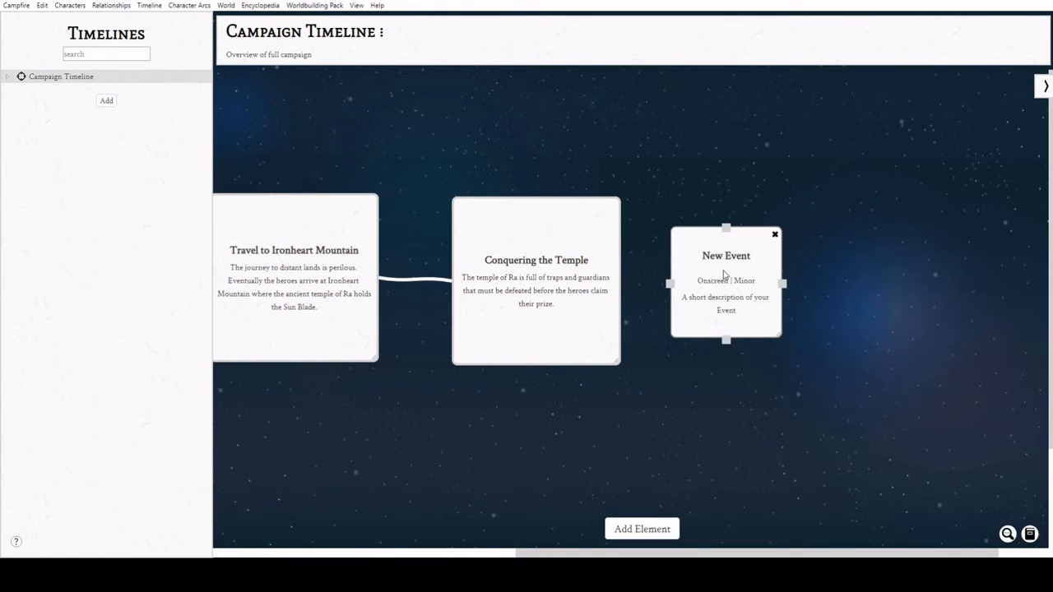
pyautogui.moveTo(622, 281); pyautogui.dragTo(682, 279)
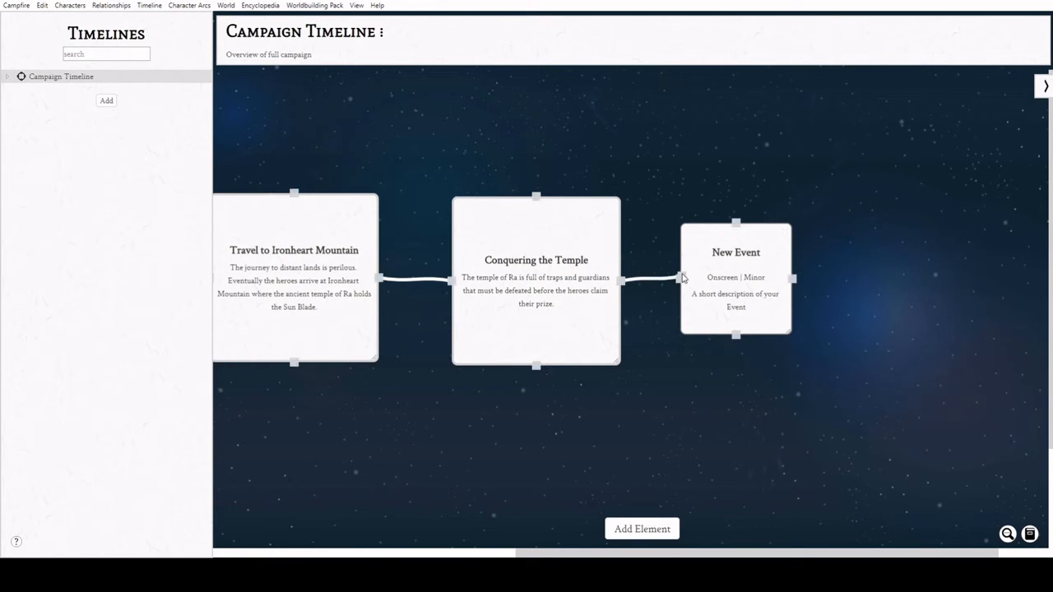
# - Title the newly added event card "Realization"
pyautogui.click(712, 253)
pyautogui.press('Delete')
pyautogui.press('Delete')
pyautogui.press('Delete')
pyautogui.press('Delete')
pyautogui.press('Delete')
pyautogui.press('Delete')
pyautogui.press('Delete')
pyautogui.press('Delete')
pyautogui.press('Delete')
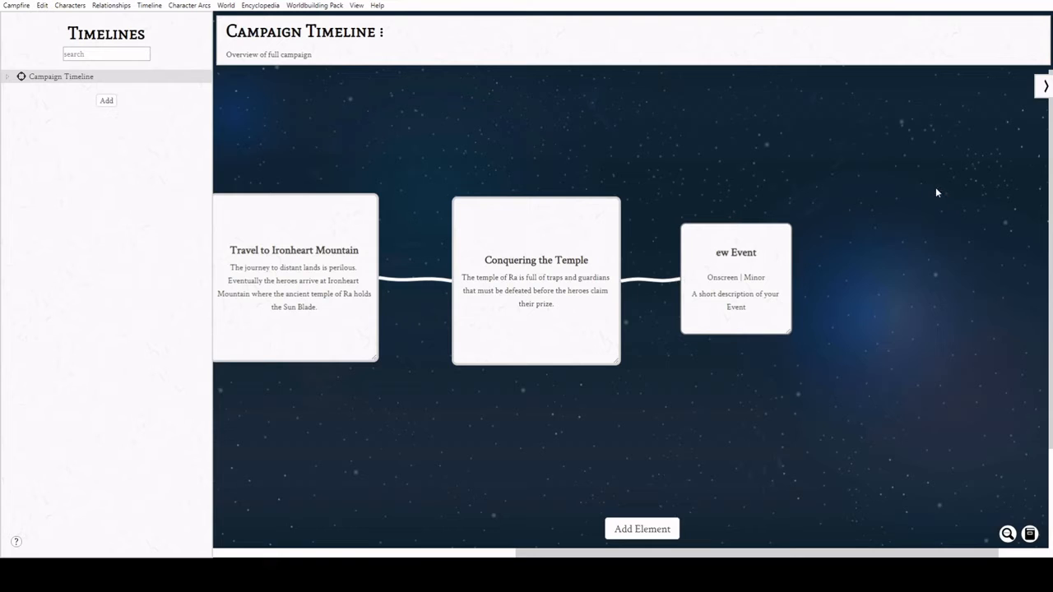
pyautogui.write('Realization')
# - Describe the "Realization" event as "The heroes discover that the Sunblade is the Litch's Phylactory!"
pyautogui.moveTo(692, 294); pyautogui.dragTo(747, 308)
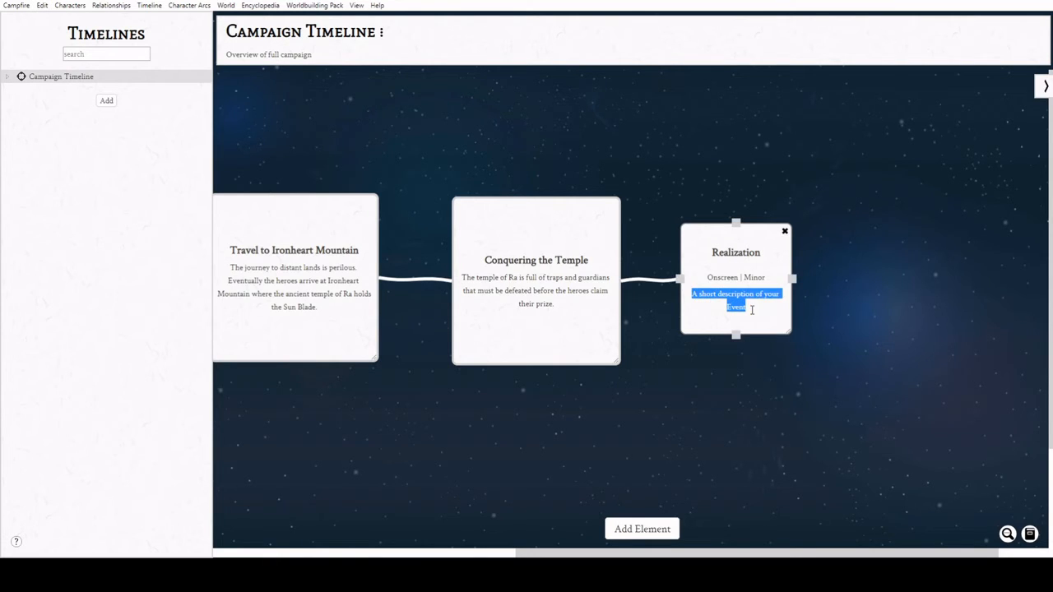
pyautogui.write('The heroes discover that')
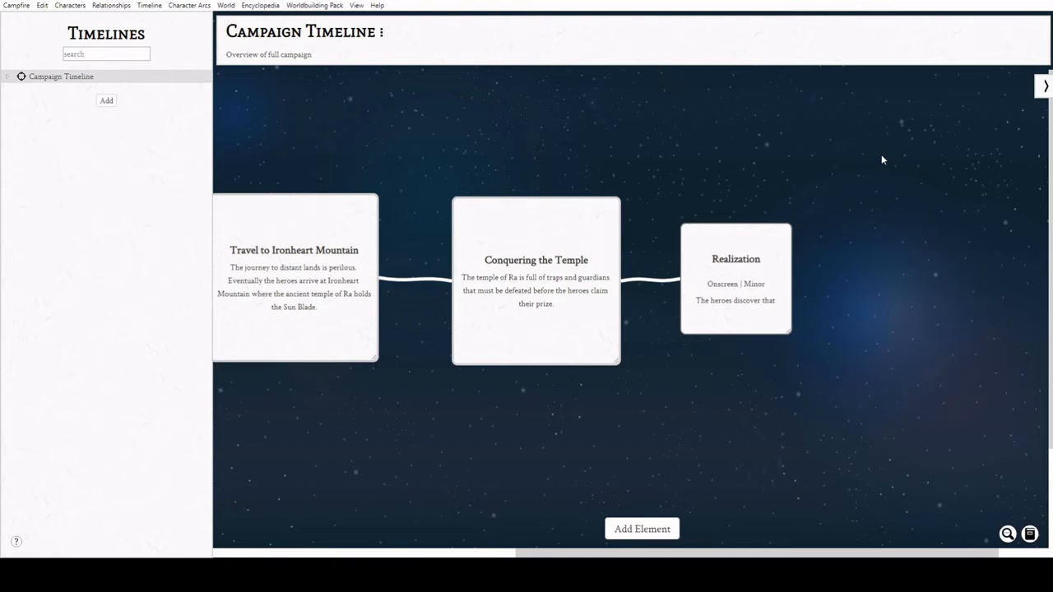
pyautogui.write(' the Su')
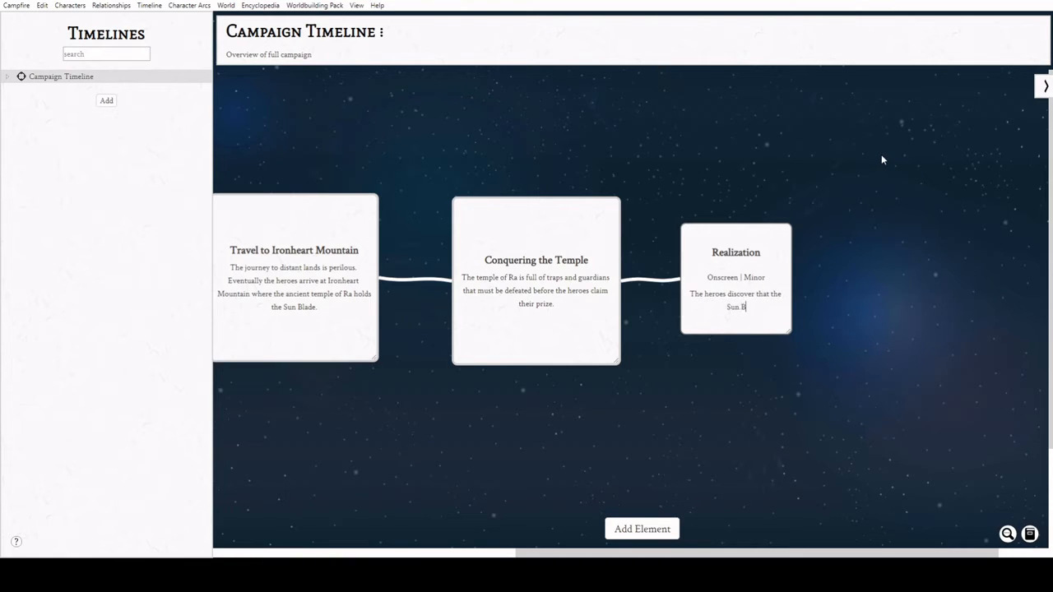
pyautogui.write("nblade is the Litch's Phylacto")
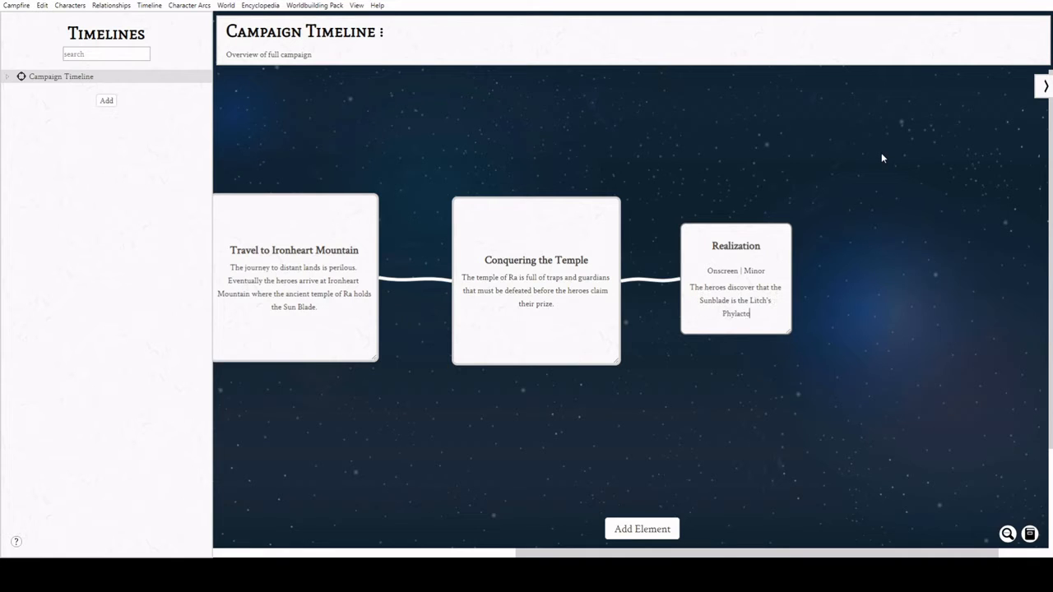
pyautogui.write('ry')
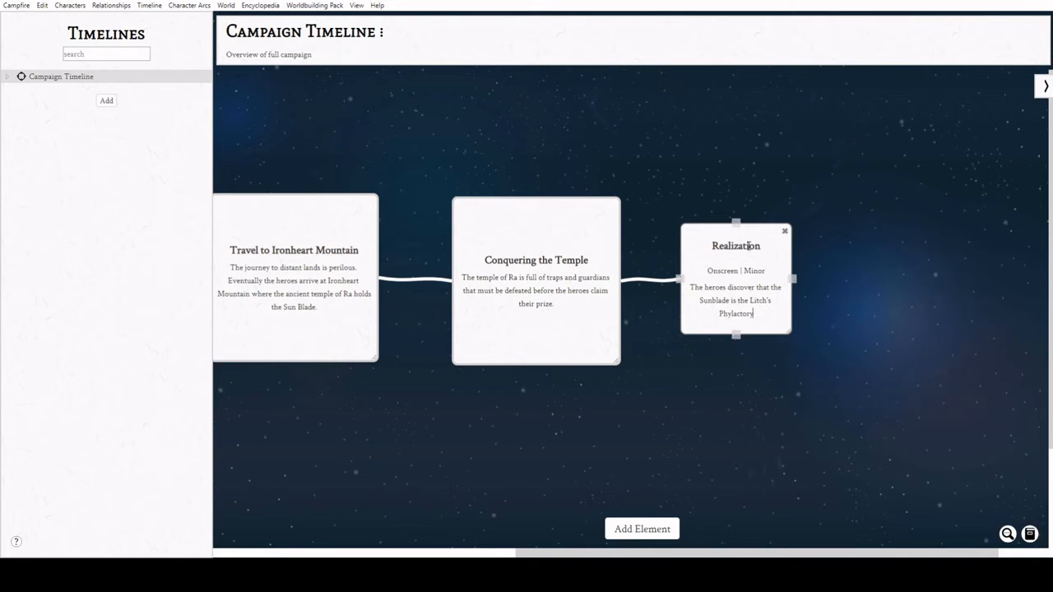
pyautogui.write('!')
pyautogui.click(842, 332)
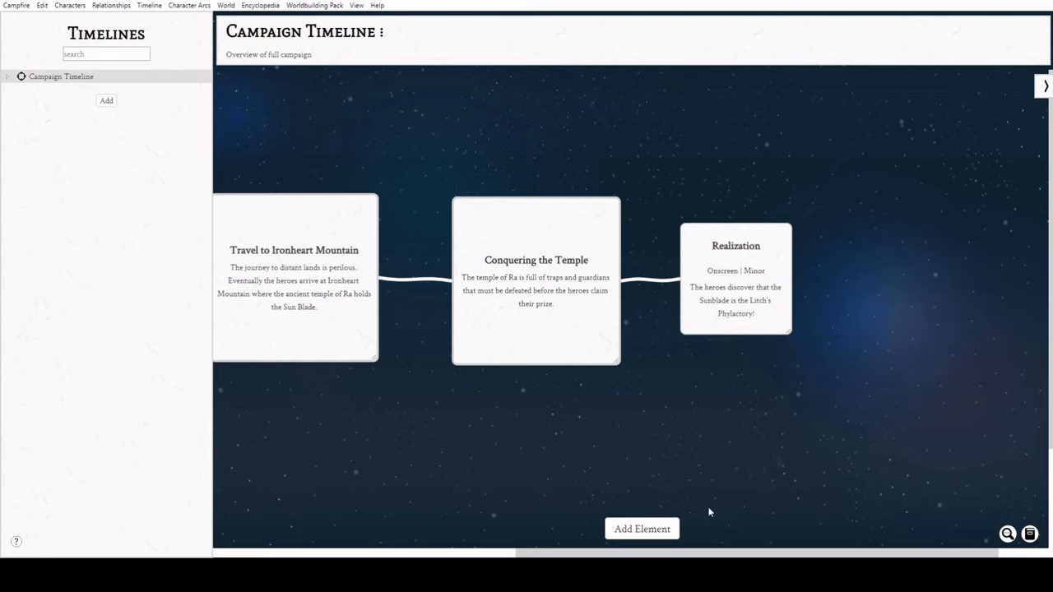
# - Add two new timelines to the campaign timeline's canvas
pyautogui.moveTo(630, 553); pyautogui.dragTo(683, 544)
pyautogui.click(106, 102)
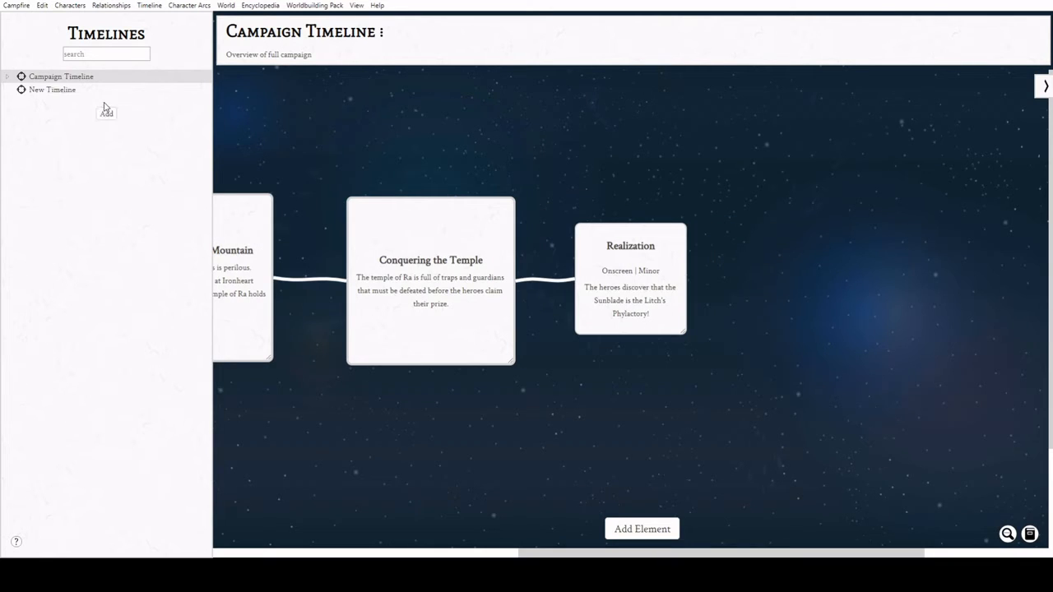
pyautogui.moveTo(60, 93); pyautogui.dragTo(80, 82)
# - Position the two new timeline cards one above the other beyond the "Realization" event and connect the event to both
pyautogui.moveTo(548, 553); pyautogui.dragTo(270, 505)
pyautogui.moveTo(397, 361); pyautogui.dragTo(918, 480)
pyautogui.moveTo(416, 331); pyautogui.dragTo(486, 321)
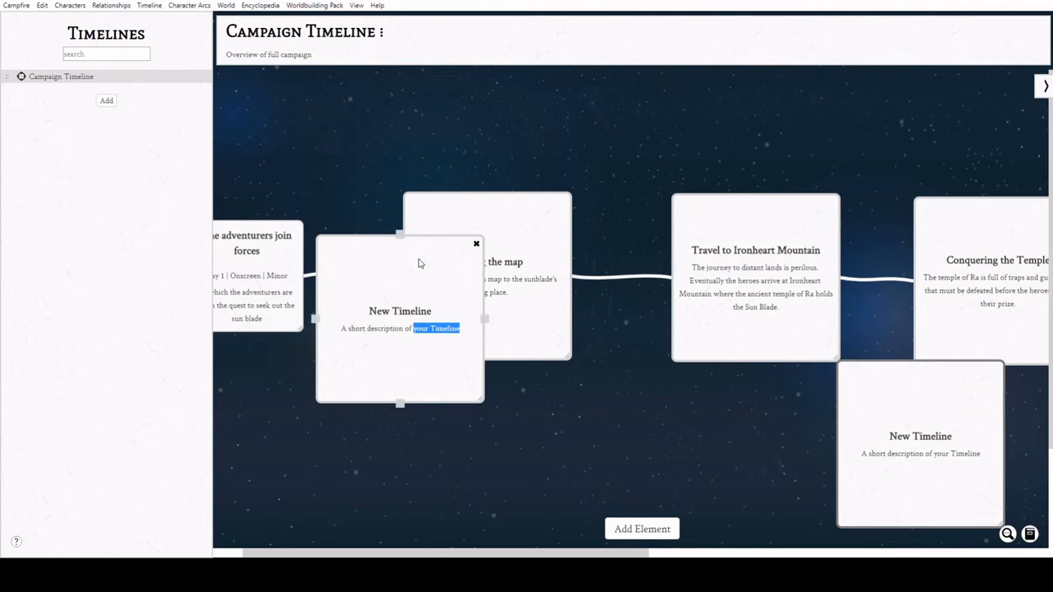
pyautogui.moveTo(419, 260); pyautogui.dragTo(954, 94)
pyautogui.moveTo(600, 553); pyautogui.dragTo(851, 538)
pyautogui.moveTo(434, 409); pyautogui.dragTo(976, 404)
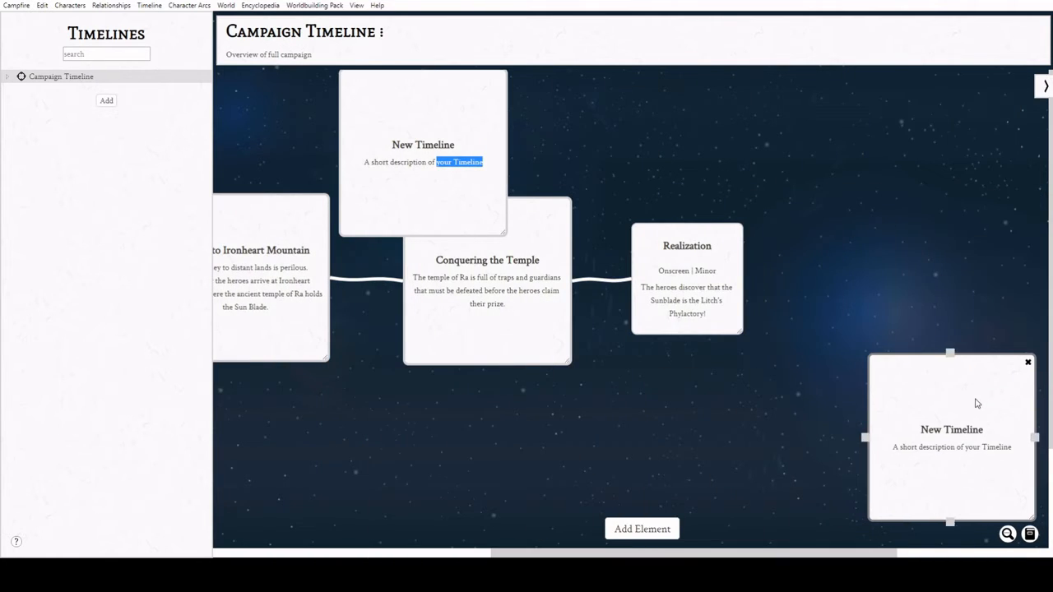
pyautogui.moveTo(420, 100); pyautogui.dragTo(945, 136)
pyautogui.moveTo(743, 280); pyautogui.dragTo(864, 190)
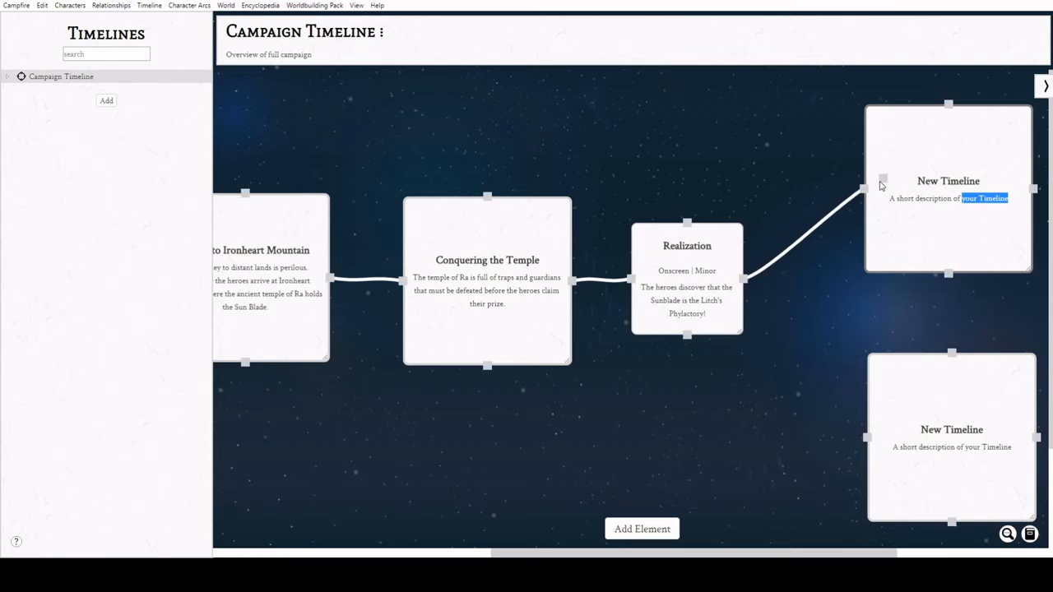
pyautogui.moveTo(743, 280); pyautogui.dragTo(867, 439)
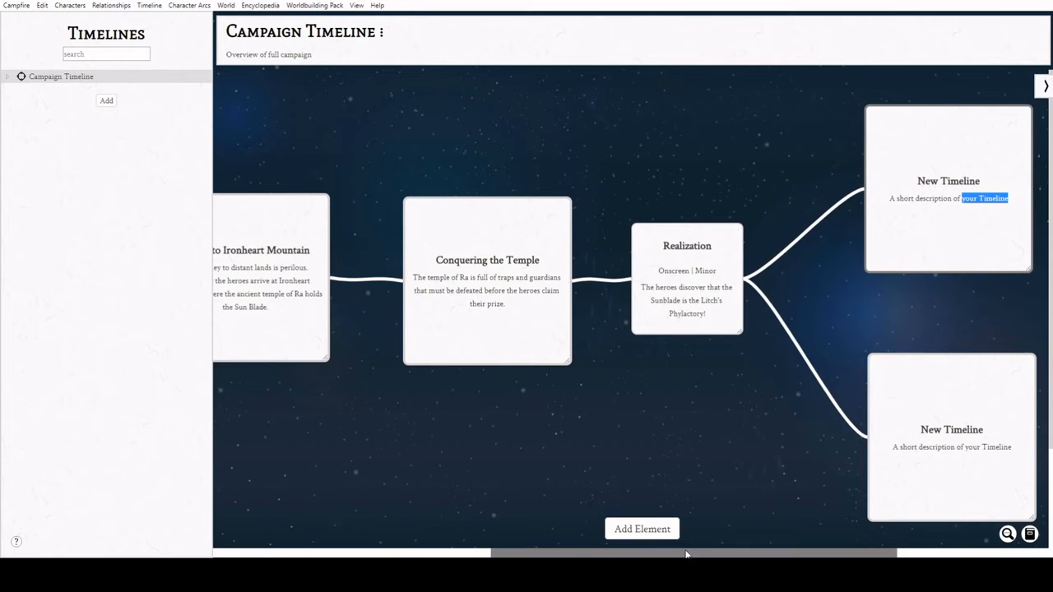
# - Title the upper of the two branching timeline cards "Destroy"
pyautogui.moveTo(688, 555); pyautogui.dragTo(801, 553)
pyautogui.click(748, 180)
pyautogui.moveTo(748, 183); pyautogui.dragTo(643, 175)
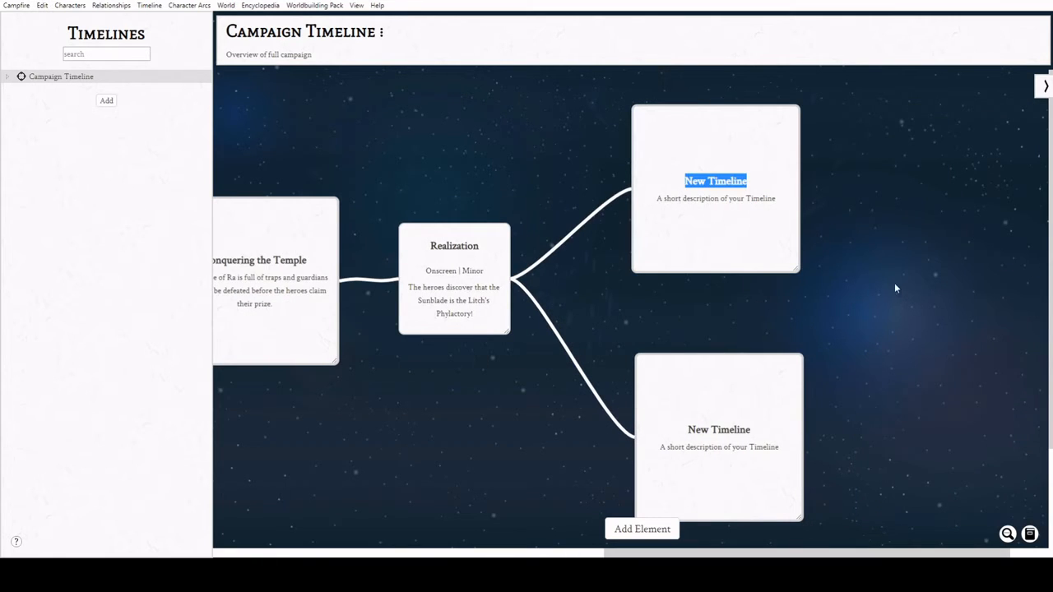
pyautogui.write('Destroy')
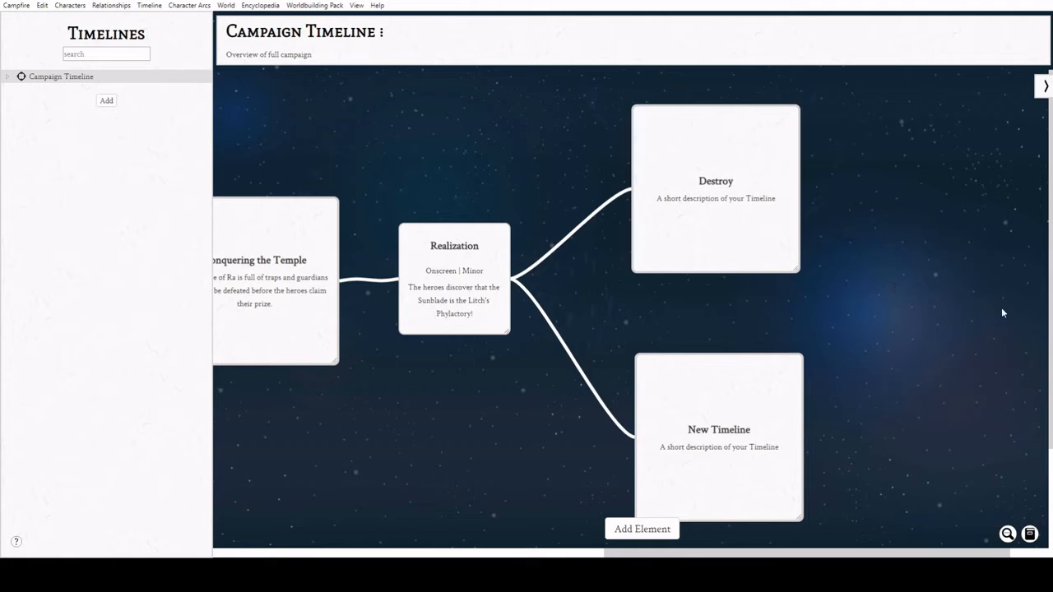
# - Title the lower of the two branching timeline cards "Wield"
pyautogui.moveTo(690, 430); pyautogui.dragTo(807, 459)
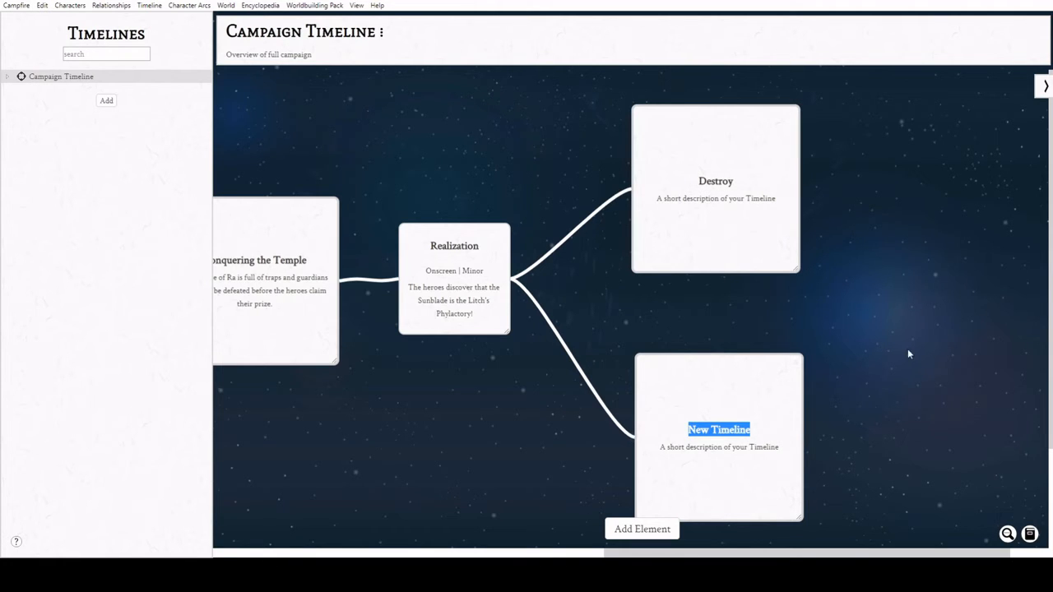
pyautogui.write('Wield')
# - Describe the "Destroy" timeline as "The heroes decide to destroy the blade, taking it to the Sunforge where it was made for only there can it be destroyed."
pyautogui.moveTo(657, 199); pyautogui.dragTo(898, 191)
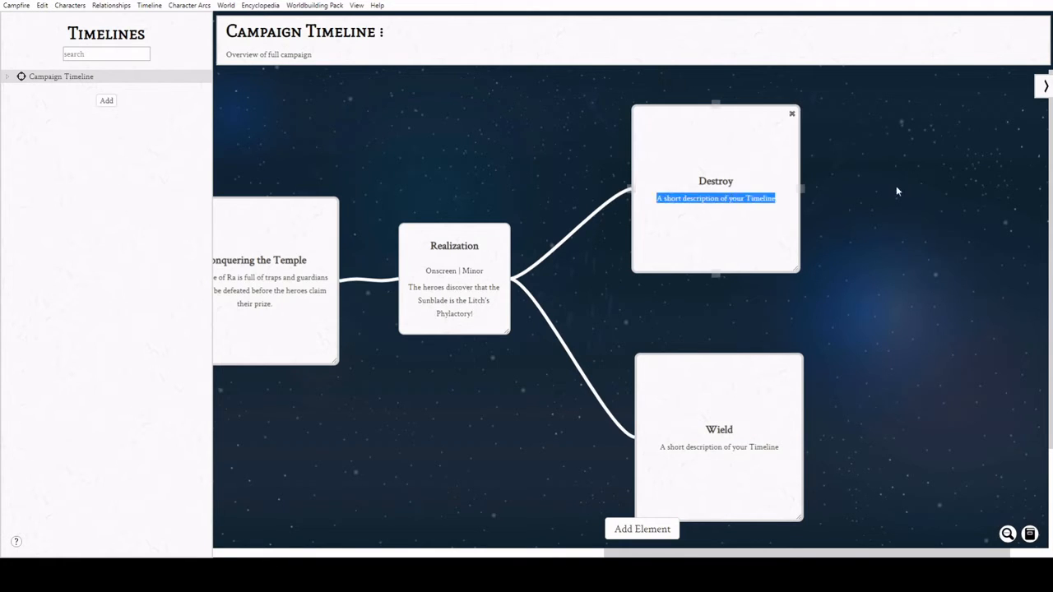
pyautogui.write('The Hero')
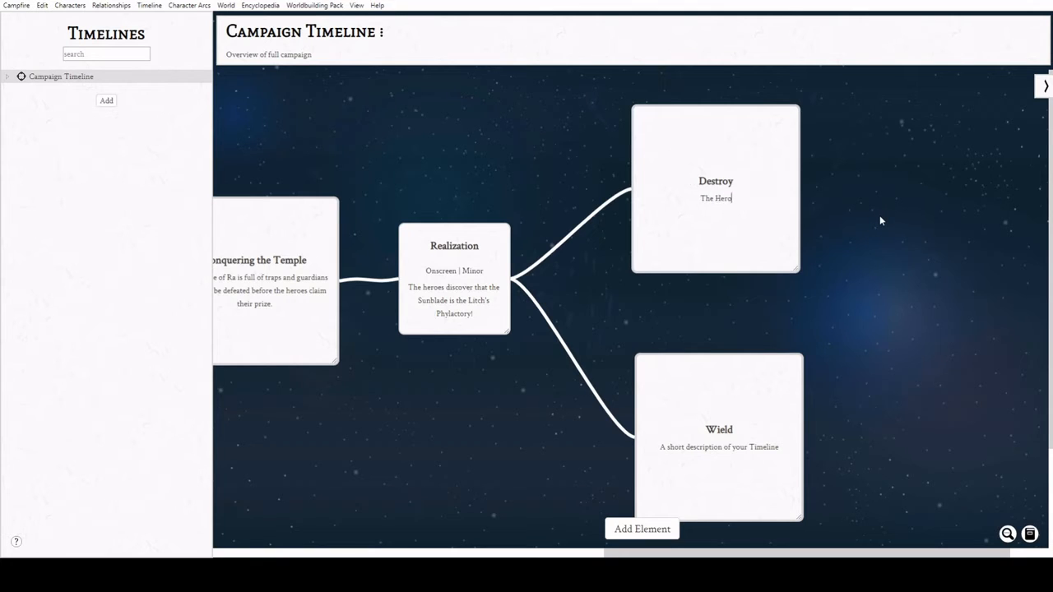
pyautogui.write('es')
pyautogui.press('BackSpace')
pyautogui.press('BackSpace')
pyautogui.press('BackSpace')
pyautogui.press('BackSpace')
pyautogui.press('BackSpace')
pyautogui.press('BackSpace')
pyautogui.write('heroes decide to destroy the blade')
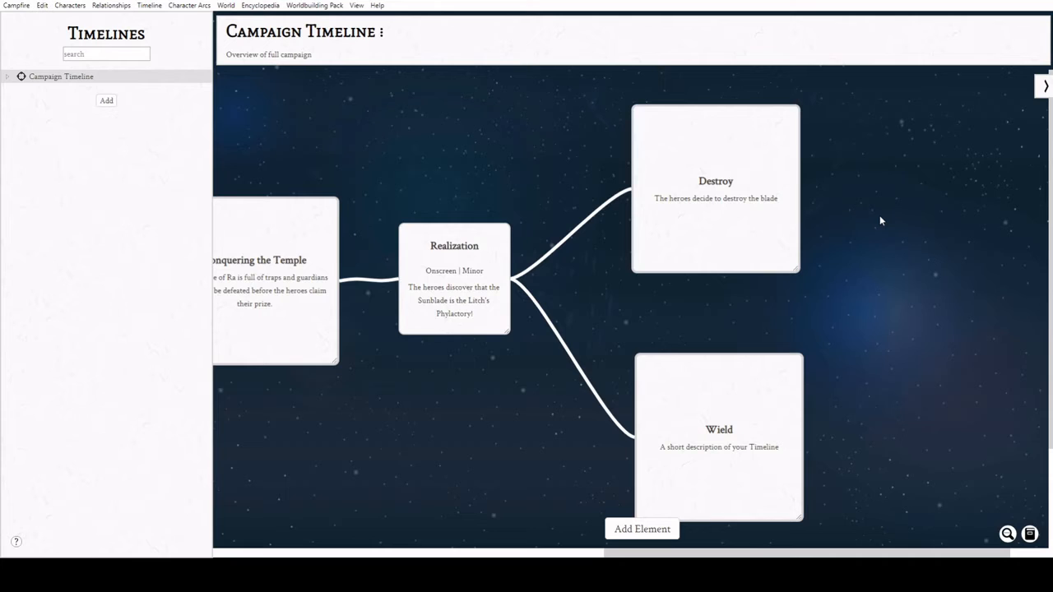
pyautogui.write(', taking it')
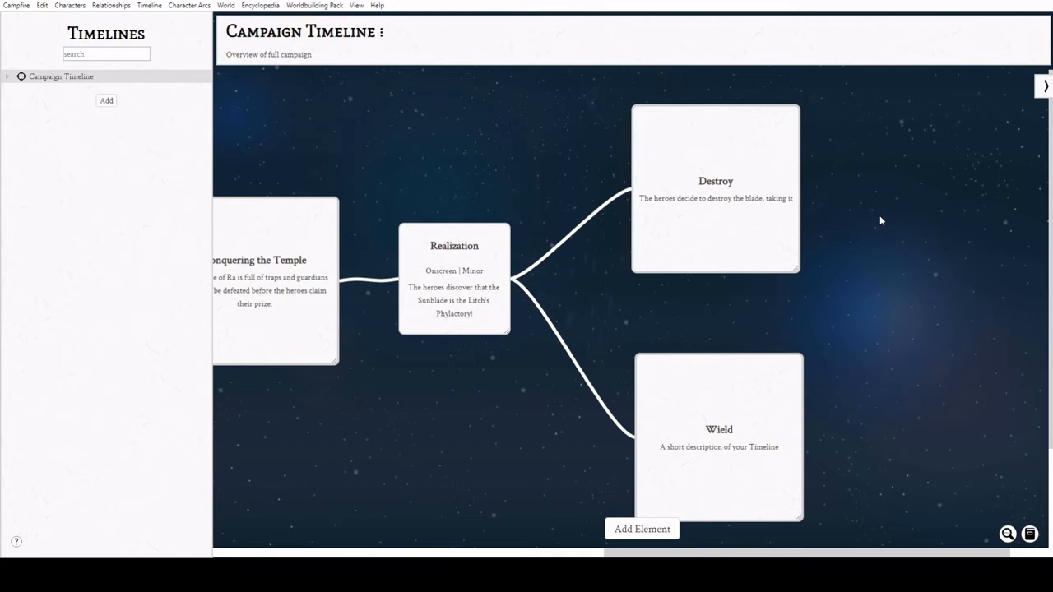
pyautogui.write(' to the Sunforge wh')
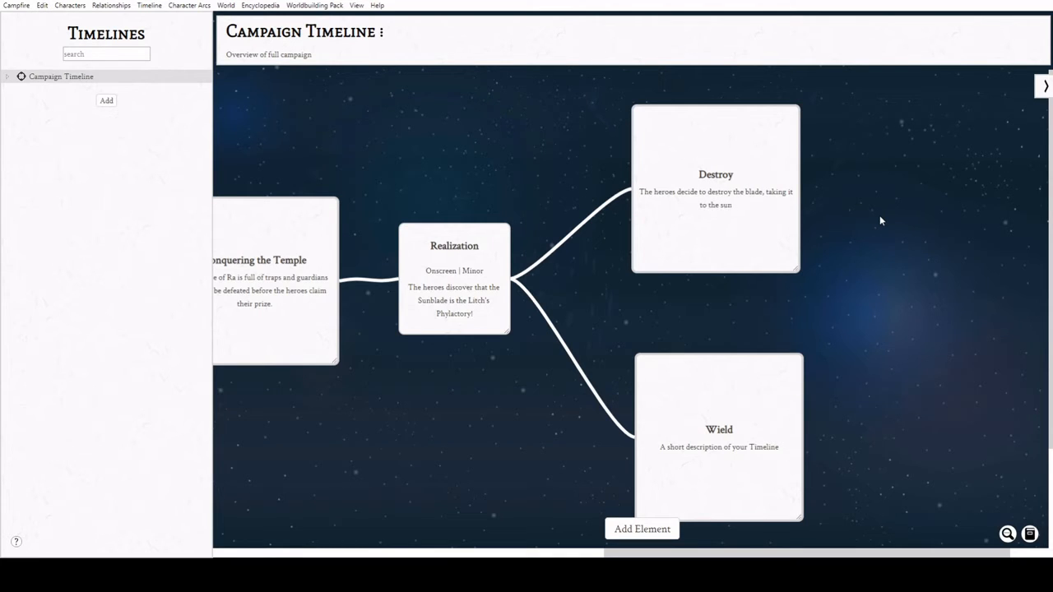
pyautogui.write('ere it was made for only there c')
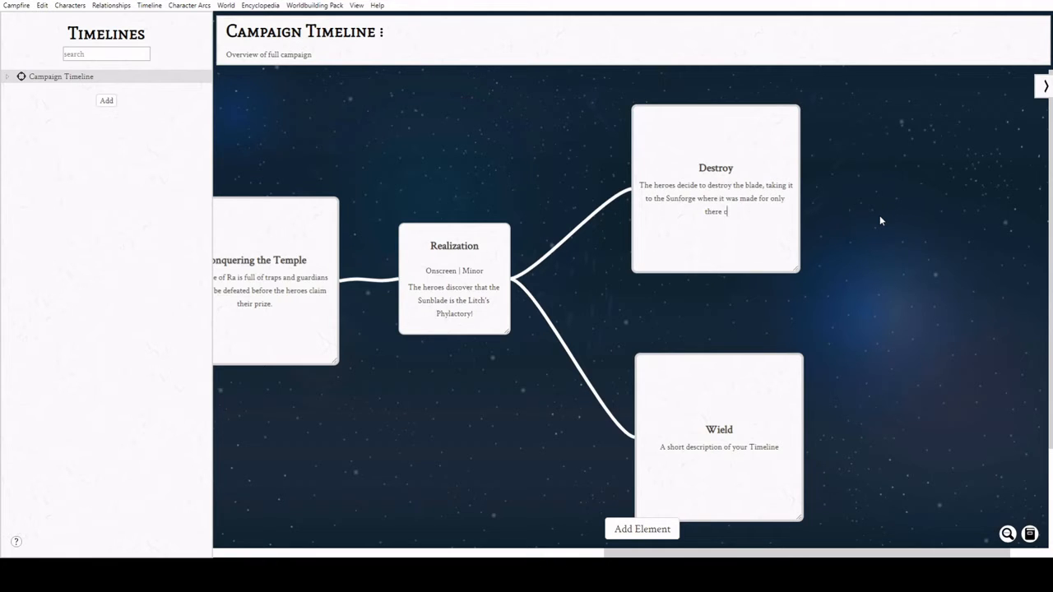
pyautogui.write('an it be destroyed.')
# - Describe the "Wield" timeline as "The heroes choose to wield the power of the Litch against him, and must learn to unlock the Sunblade's full potential."
pyautogui.moveTo(660, 447); pyautogui.dragTo(911, 339)
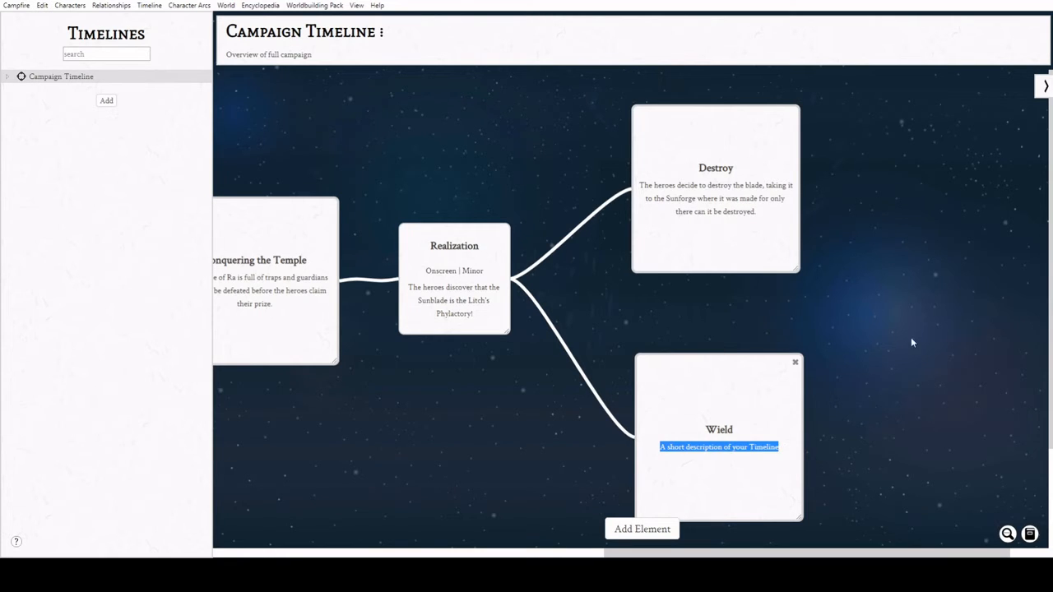
pyautogui.write('The heroes')
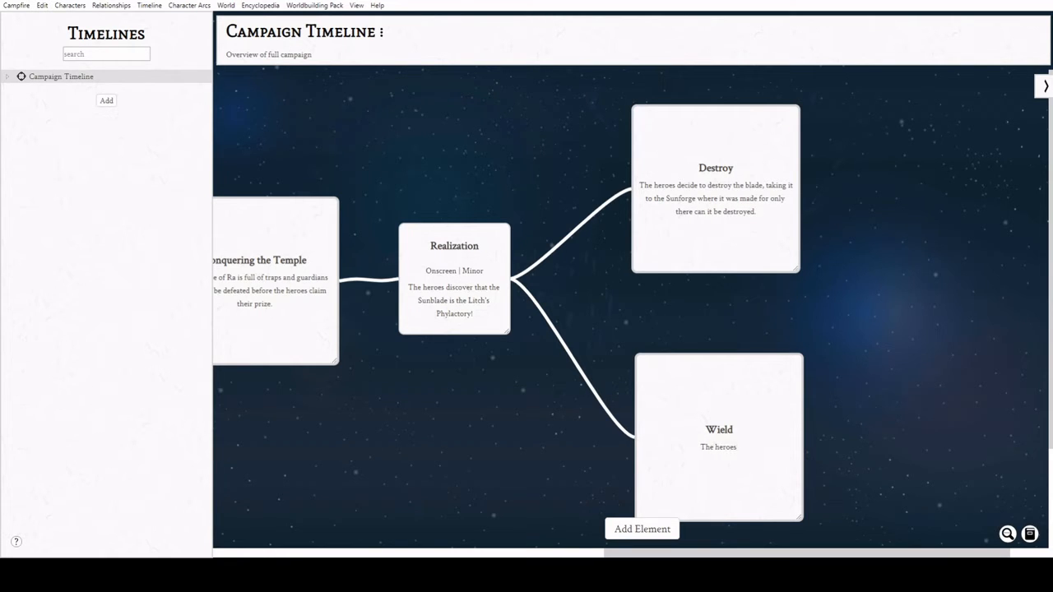
pyautogui.write(' choose to wield the power of the li')
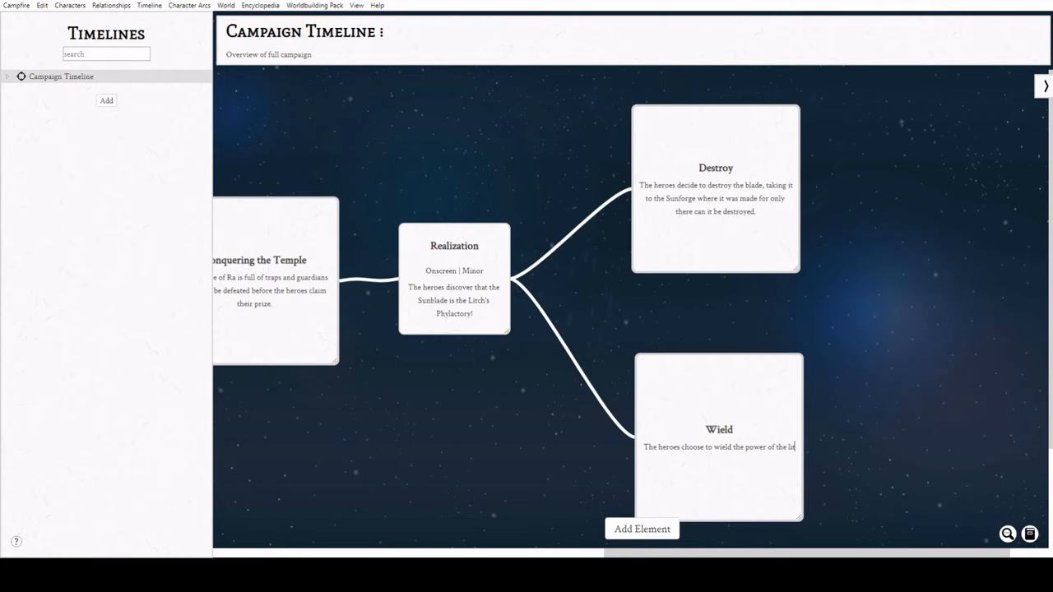
pyautogui.press('BackSpace')
pyautogui.press('BackSpace')
pyautogui.write('Litch aga')
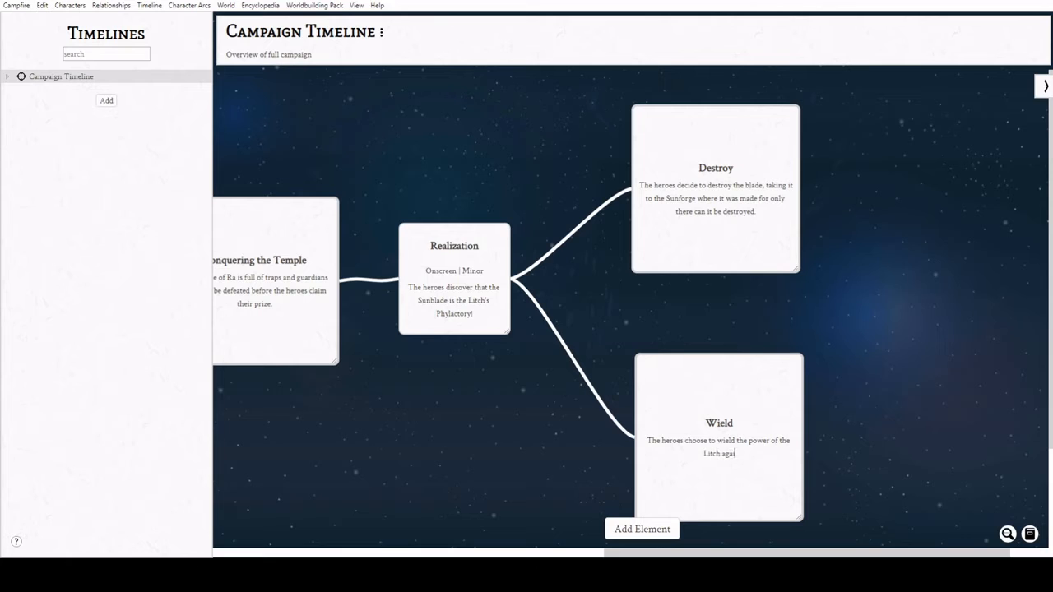
pyautogui.write('inst him, and must learn to unl')
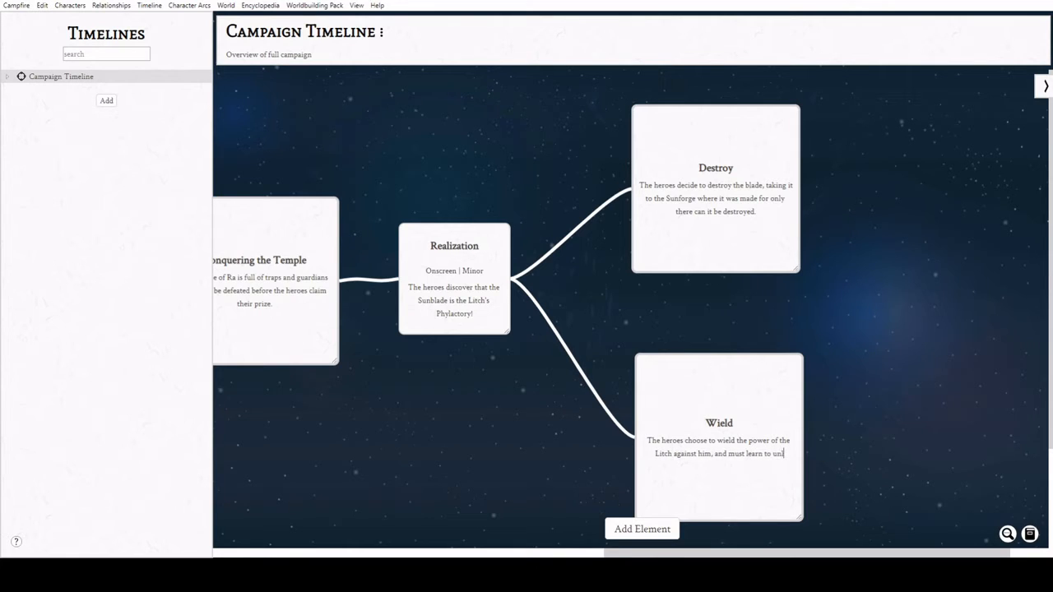
pyautogui.write('ock the Sunblade')
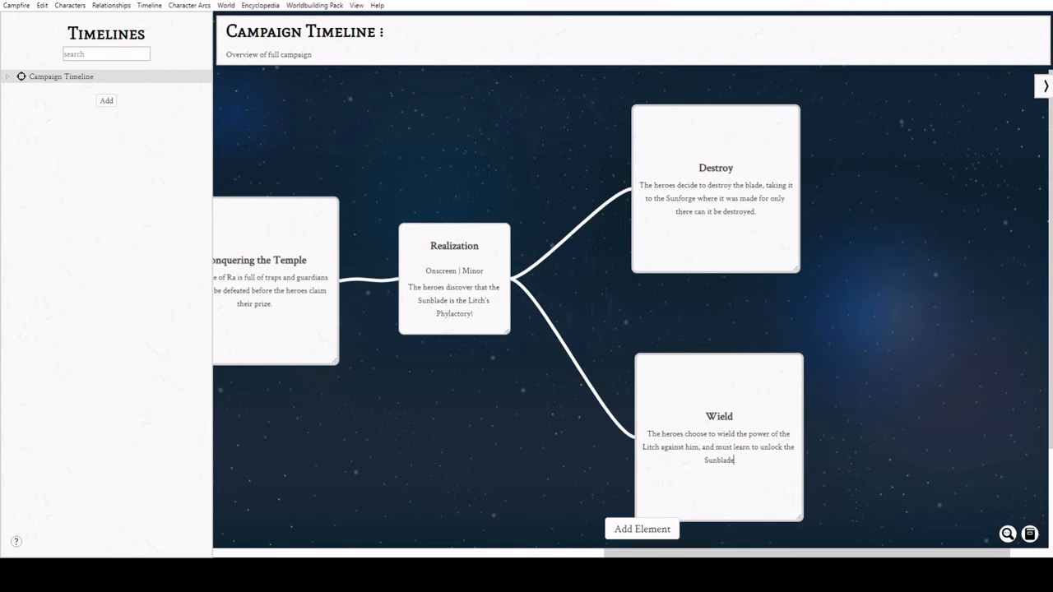
pyautogui.write("'s full potential.")
# - Add a new timeline to the campaign timeline's canvas and position its card beyond the "Destroy" and "Wield" cards
pyautogui.click(108, 105)
pyautogui.moveTo(49, 93); pyautogui.dragTo(66, 83)
pyautogui.moveTo(657, 553); pyautogui.dragTo(266, 549)
pyautogui.moveTo(490, 381); pyautogui.dragTo(997, 436)
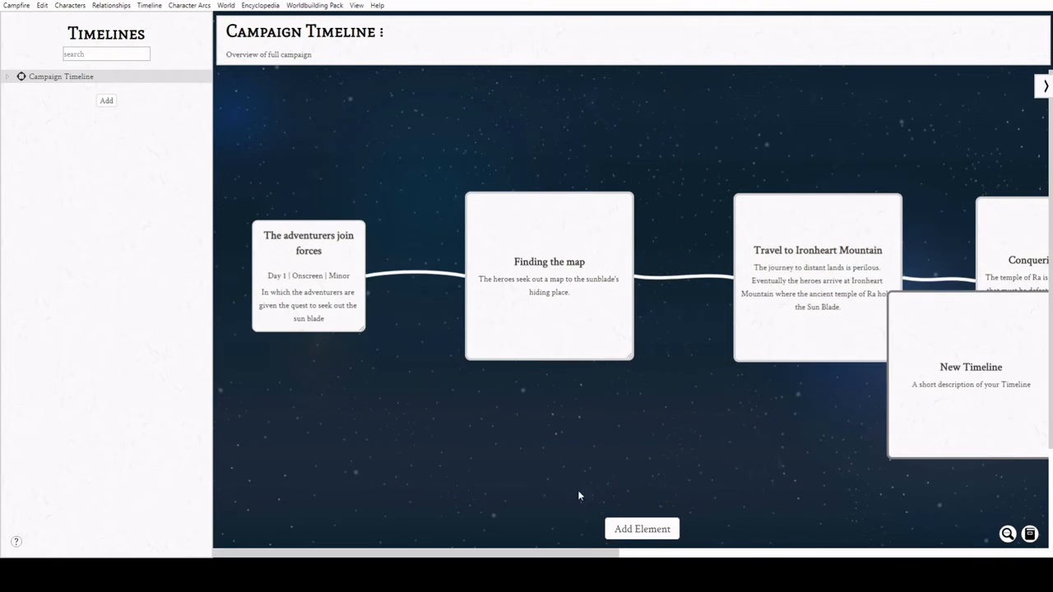
pyautogui.moveTo(548, 552); pyautogui.dragTo(812, 552)
pyautogui.moveTo(453, 431); pyautogui.dragTo(928, 335)
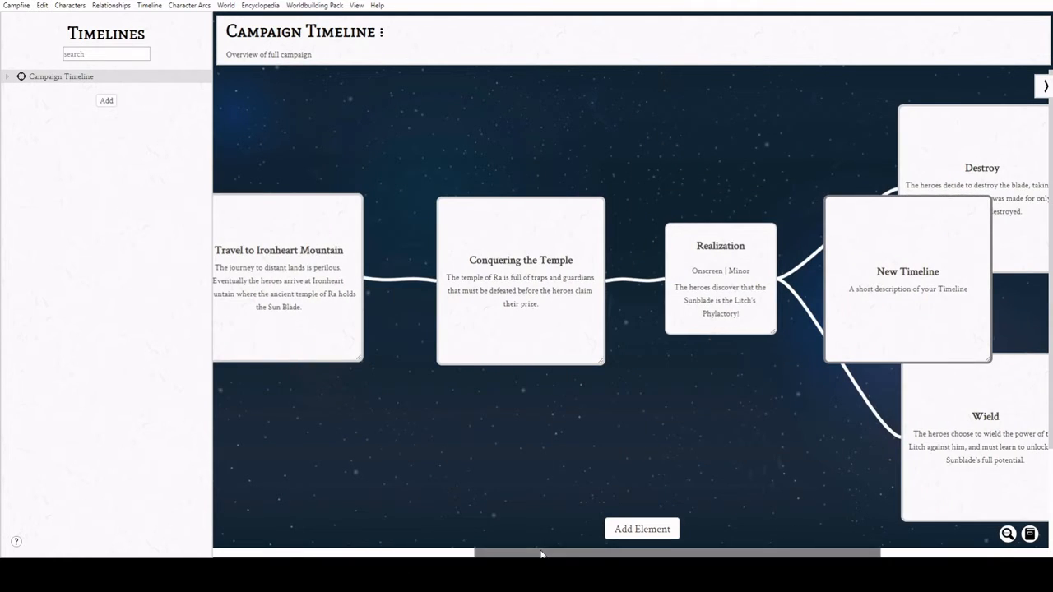
pyautogui.moveTo(543, 554); pyautogui.dragTo(706, 553)
pyautogui.moveTo(435, 328); pyautogui.dragTo(840, 344)
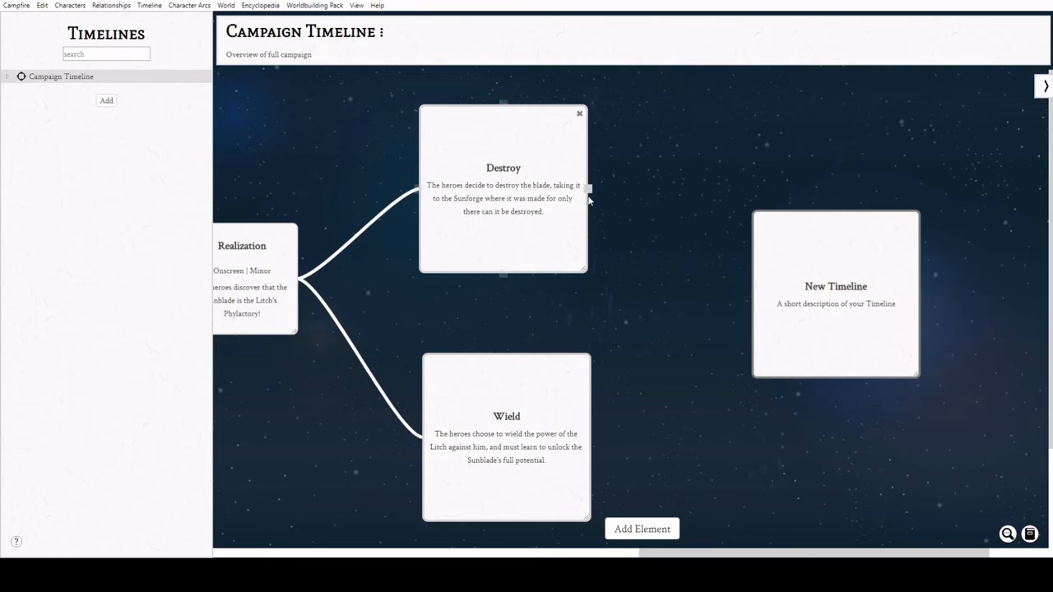
# - Connect both "Destroy" and "Wield" to the new timeline card and title it "Confrontation"
pyautogui.moveTo(587, 191); pyautogui.dragTo(750, 295)
pyautogui.moveTo(594, 436)
pyautogui.mouseDown()
pyautogui.moveTo(751, 295)
pyautogui.moveTo(896, 298)
pyautogui.mouseUp()
pyautogui.click(808, 287)
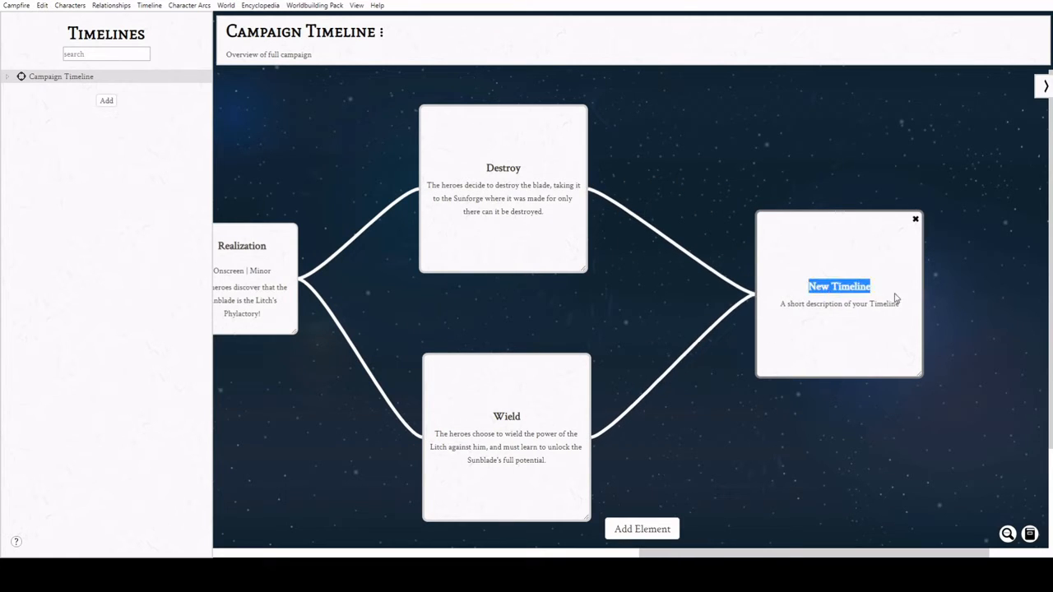
pyautogui.write('Confrontation')
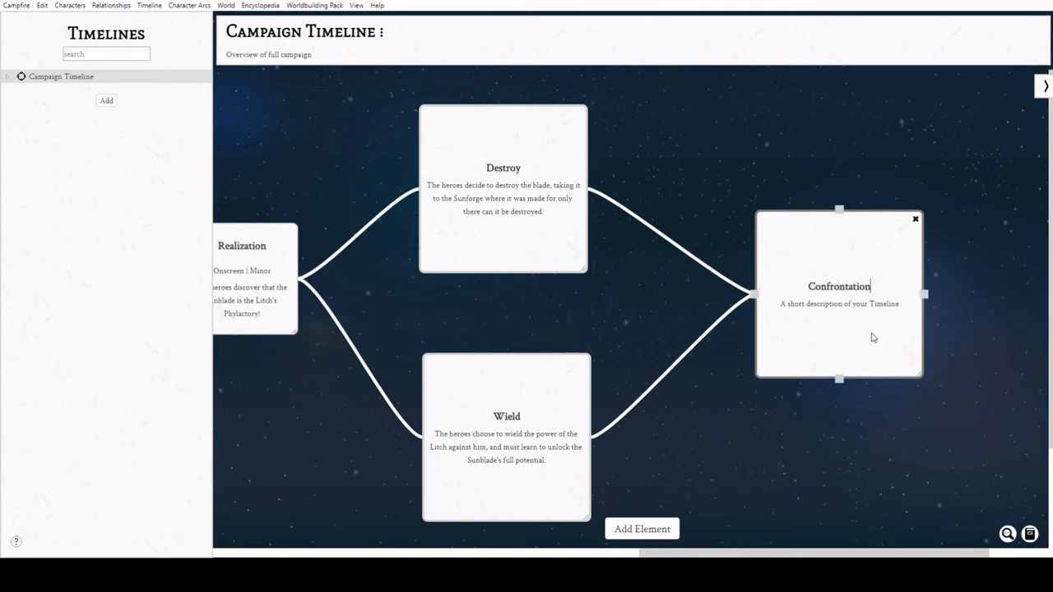
# - Describe the "Confrontation" timeline as "The heroes finally confront the Litch. Their previous choices will make a significant difference here."
pyautogui.moveTo(902, 300); pyautogui.dragTo(903, 303)
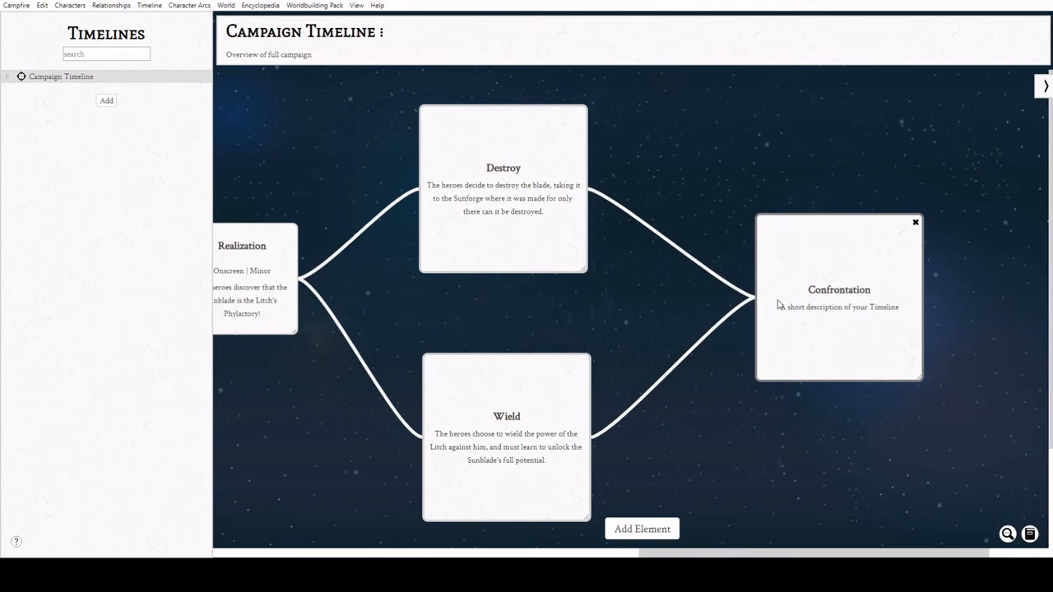
pyautogui.moveTo(781, 307); pyautogui.dragTo(1040, 281)
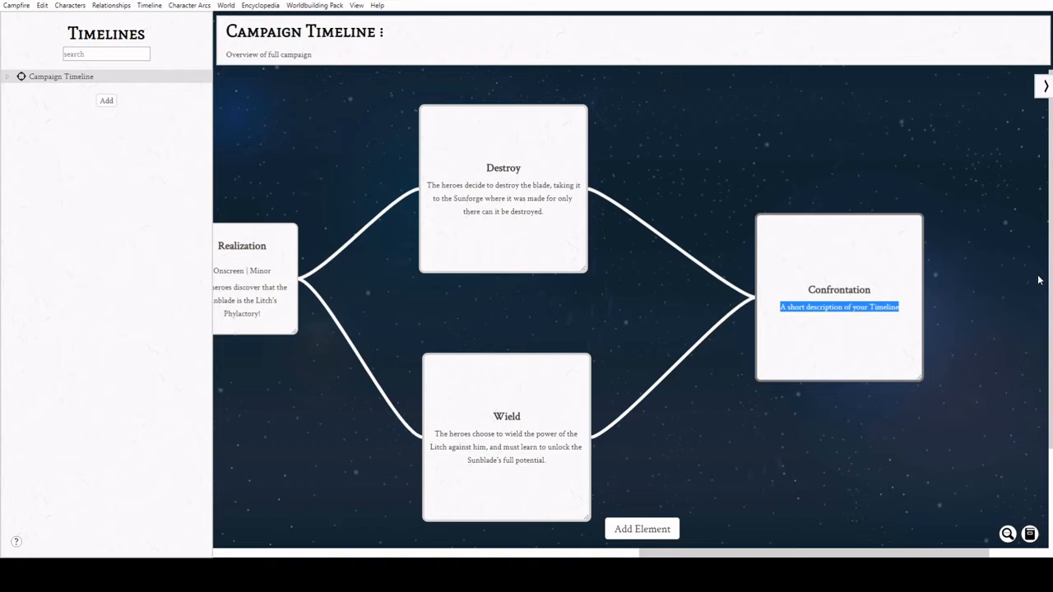
pyautogui.write('The heroes')
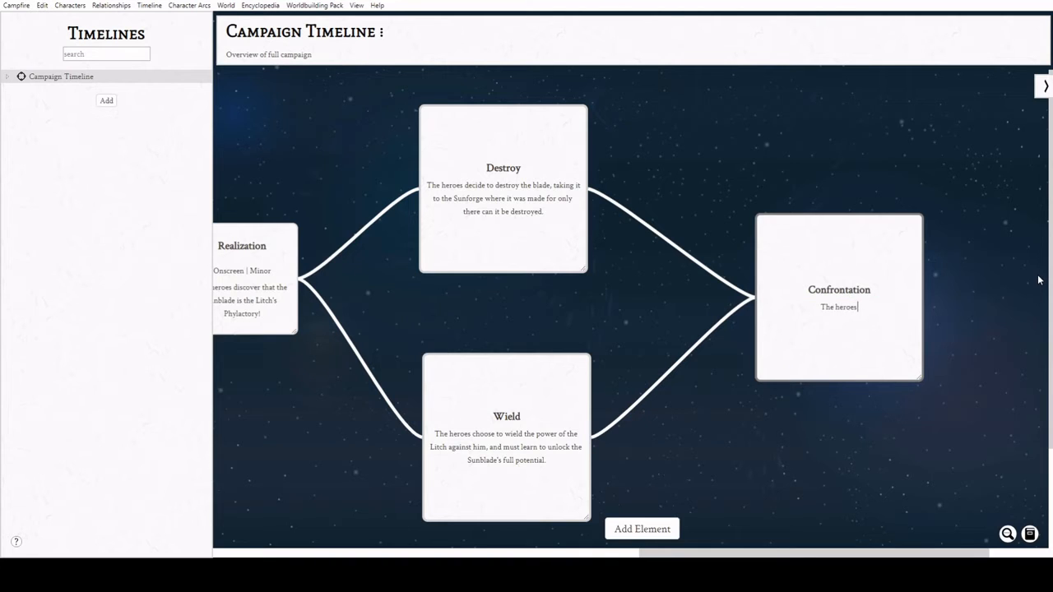
pyautogui.write(' finally confront the Litch')
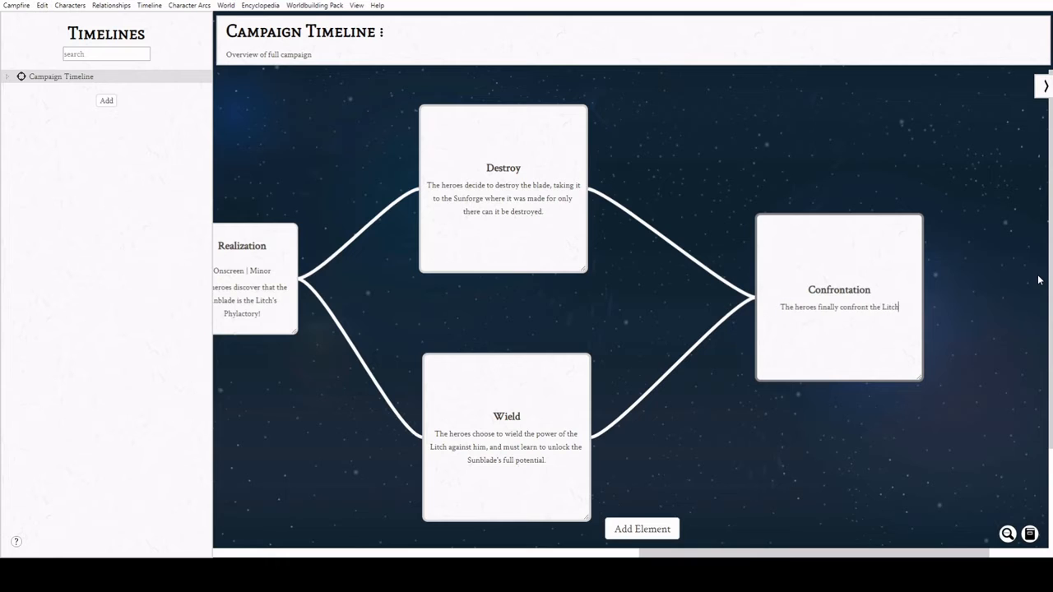
pyautogui.write('. Res')
pyautogui.press('BackSpace')
pyautogui.press('BackSpace')
pyautogui.press('BackSpace')
pyautogui.write('Their previous choices')
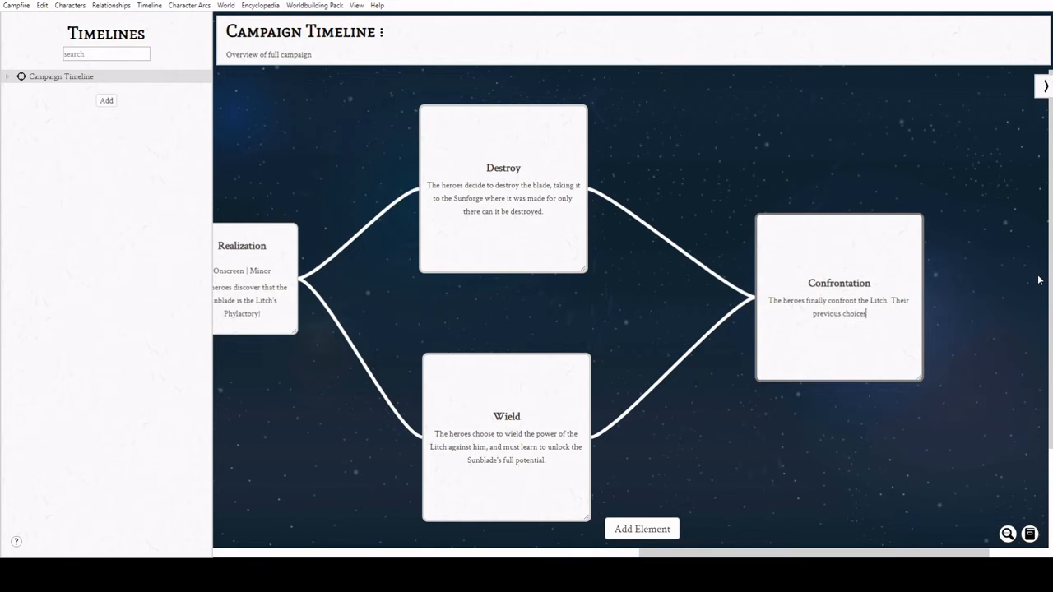
pyautogui.write(' will make a significant difference here.')
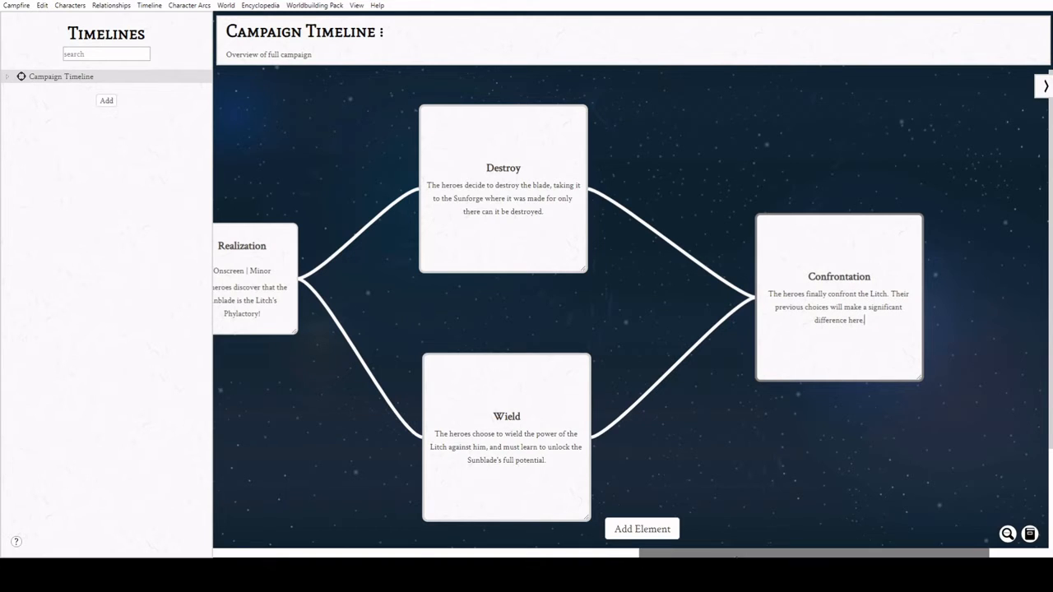
# - Add a new event beyond the "Confrontation" timeline and connect "Confrontation" to it
pyautogui.moveTo(811, 554); pyautogui.dragTo(906, 554)
pyautogui.doubleClick(822, 320)
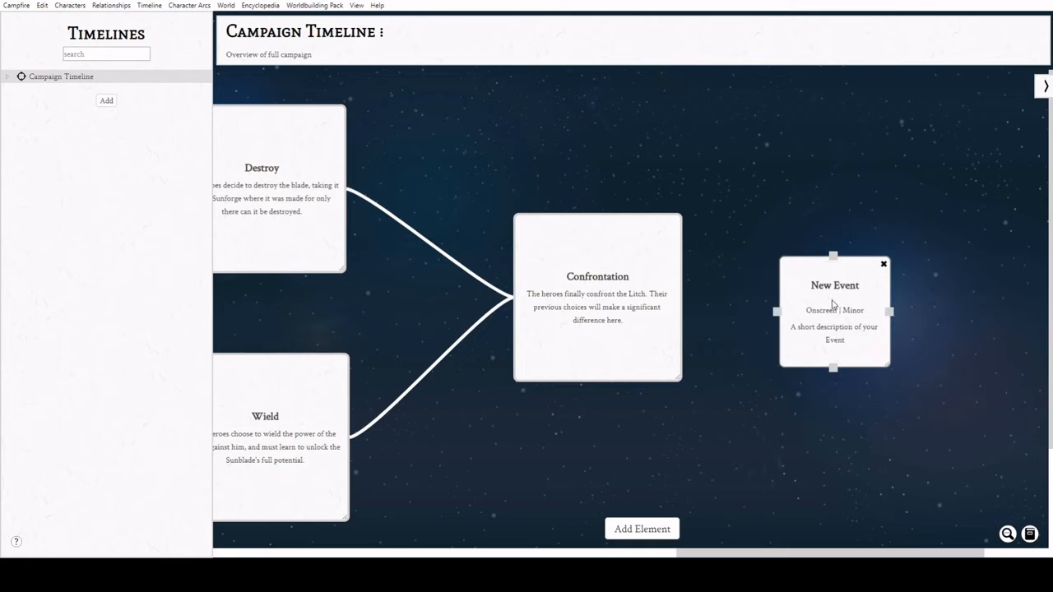
pyautogui.moveTo(681, 301); pyautogui.dragTo(819, 328)
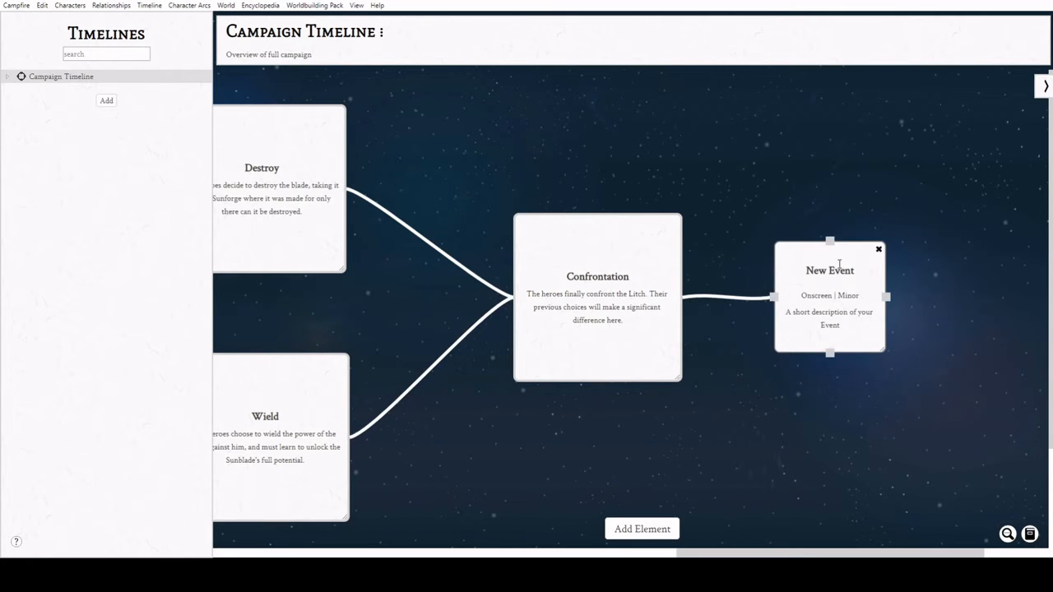
# - Title the new event following "Confrontation" as "Aftermath"
pyautogui.doubleClick(816, 267)
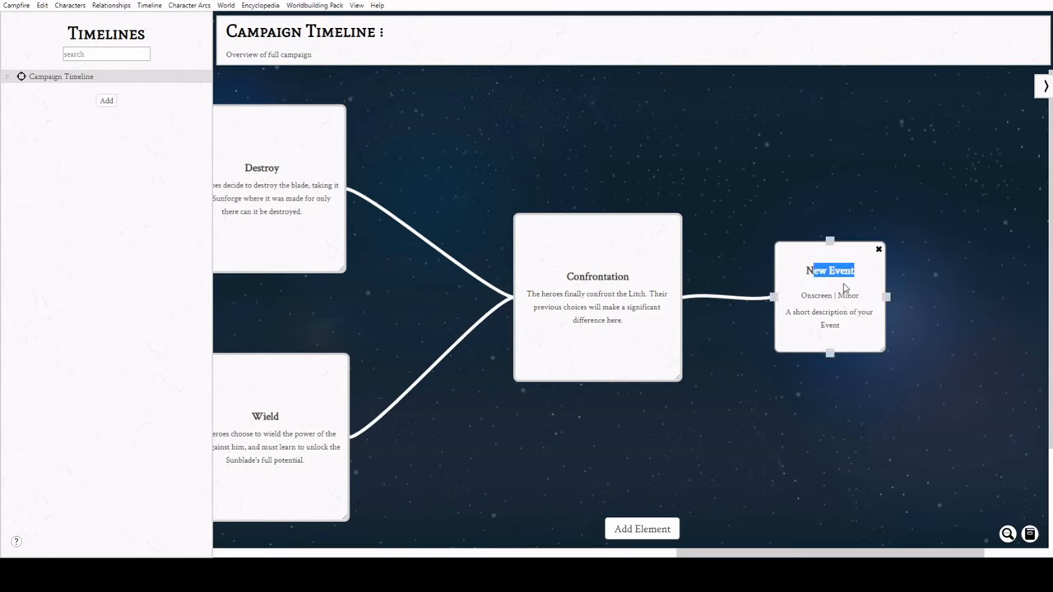
pyautogui.write('N')
pyautogui.write('Aftermath')
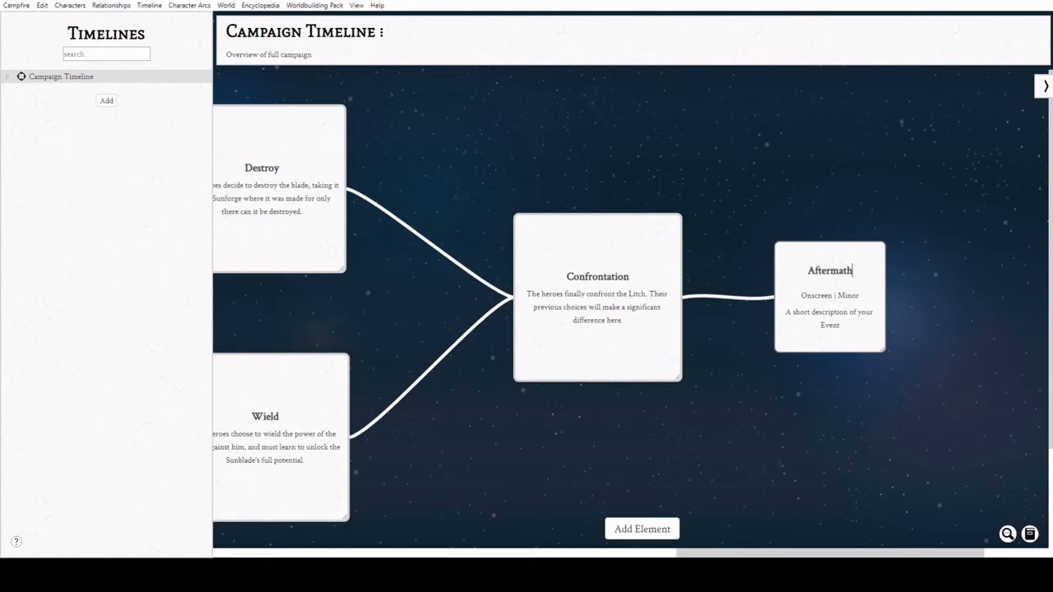
# - Describe the "Aftermath" event as "The final wrap-up of the campaign."
pyautogui.press('Tab')
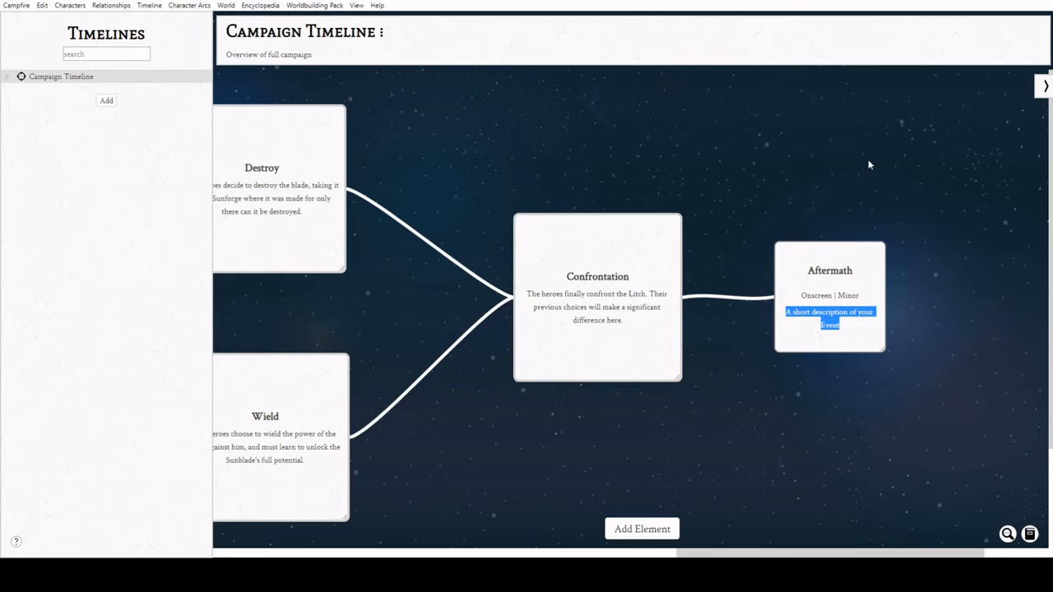
pyautogui.write('The final wrap-up')
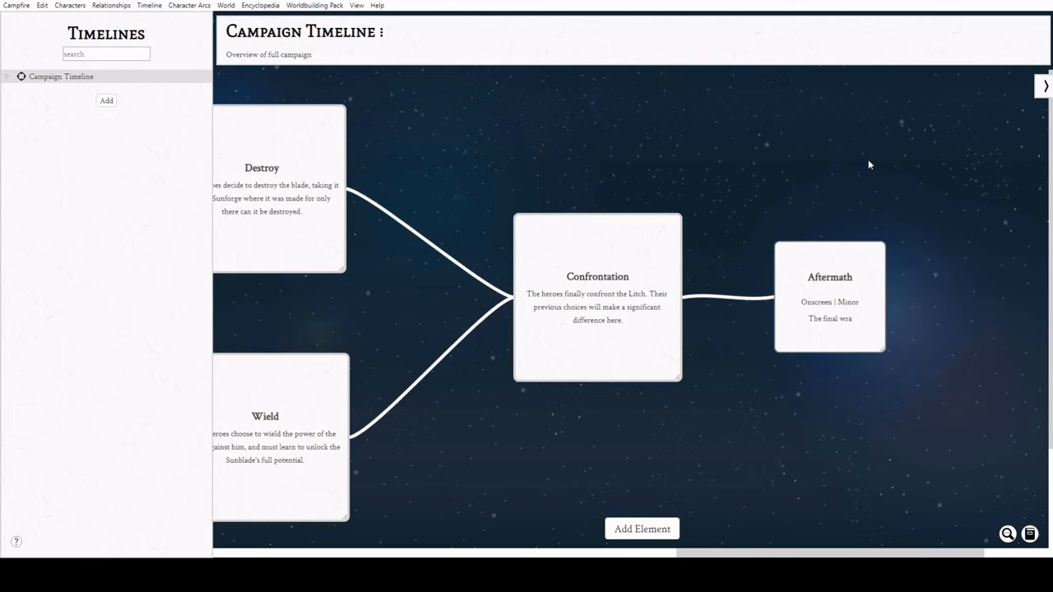
pyautogui.write(' of the')
pyautogui.write(' game.')
pyautogui.press('BackSpace')
pyautogui.press('BackSpace')
pyautogui.press('BackSpace')
pyautogui.press('BackSpace')
pyautogui.press('BackSpace')
pyautogui.write('campaign.')
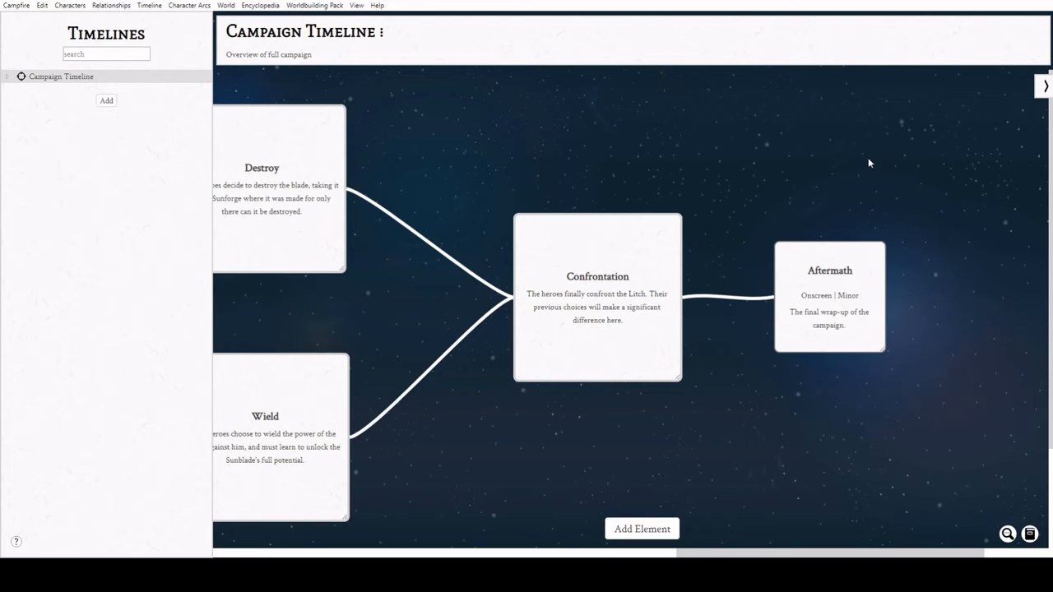
# - Extend the "Aftermath" description with "Were the PCs successful? Did they get corrupted by the blade and join the litch?"
pyautogui.write(' Were the PCs successful? Did they')
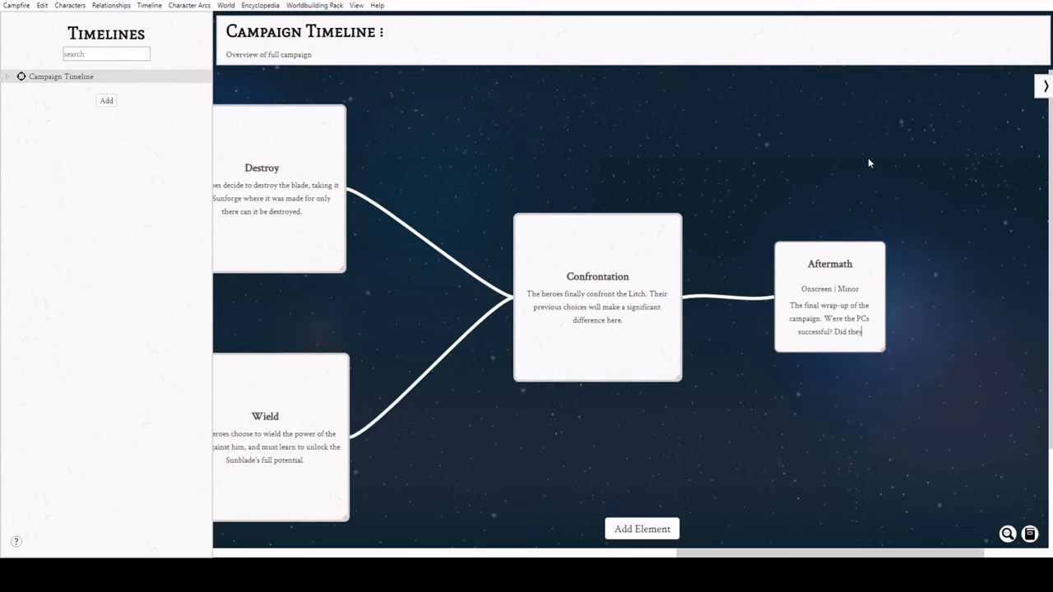
pyautogui.write(' get corrupted b')
pyautogui.write('y the blade and join the lit')
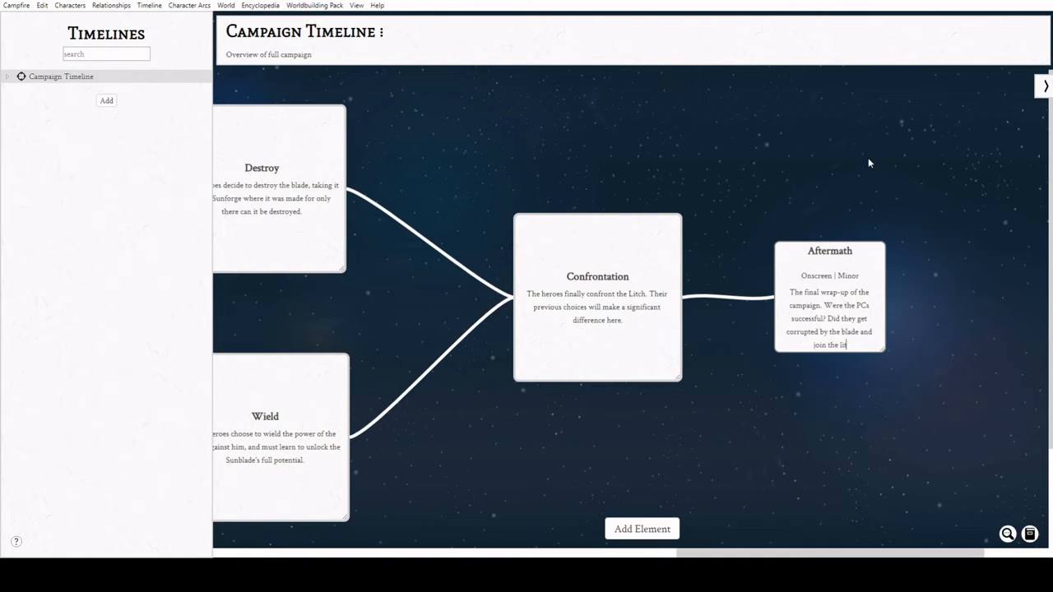
# - Finish the "Aftermath" description with "Did they supplant him and become tyrants in their own right?"
pyautogui.write('ch? Did they supplant')
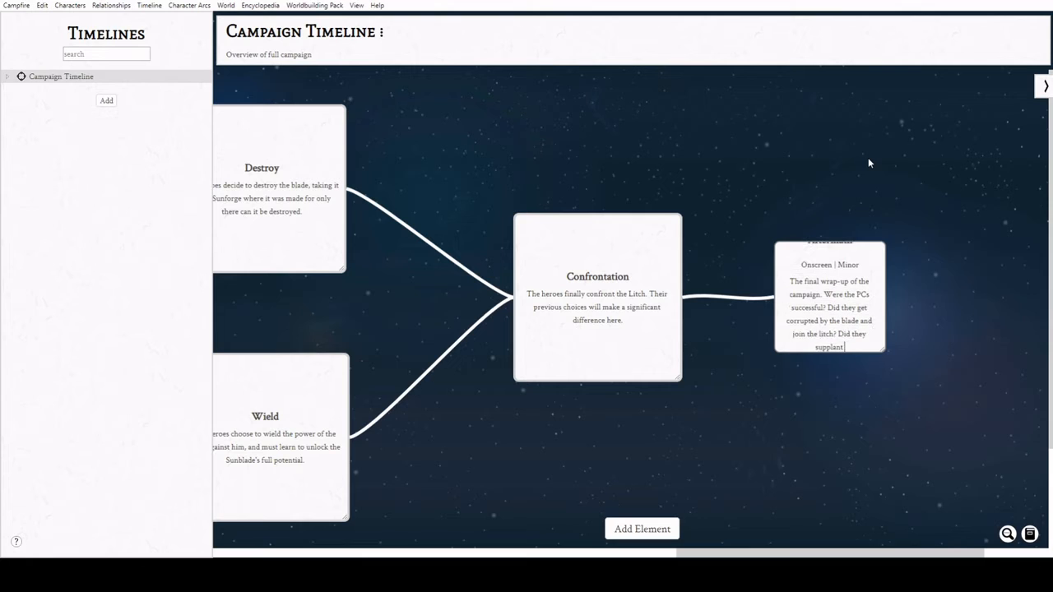
pyautogui.write(' him and become tyrant')
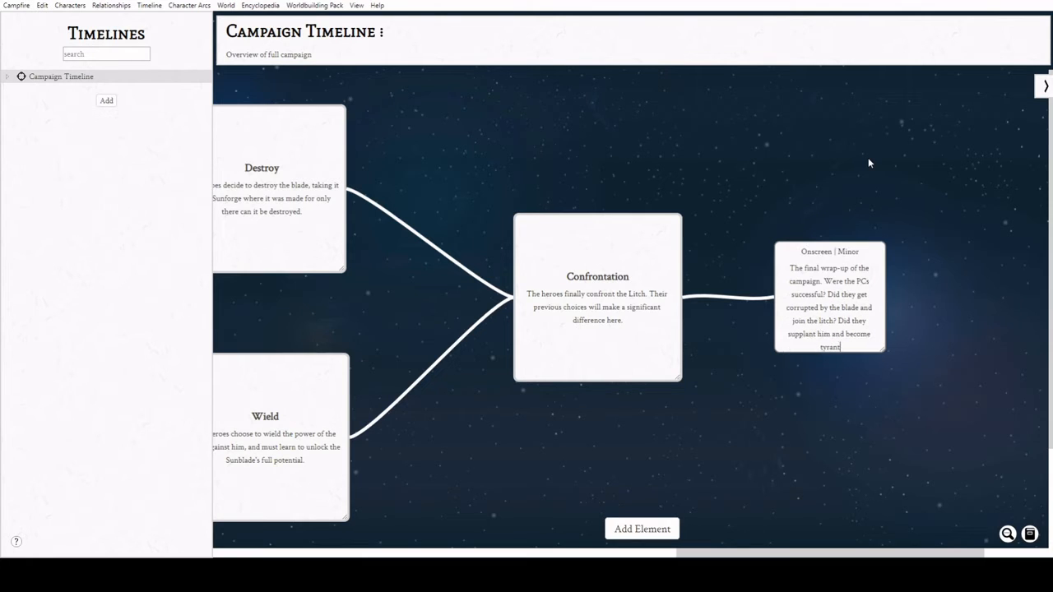
pyautogui.write('s in their own right?')
pyautogui.click(779, 247)
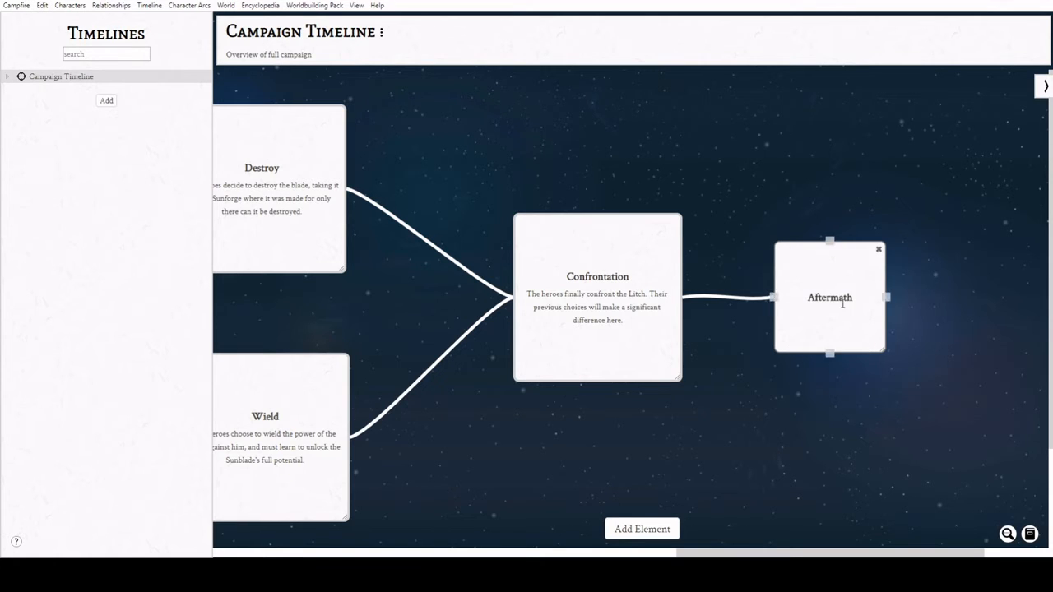
# - Open the nested "Finding the map" timeline and add a first event at its start
pyautogui.moveTo(748, 555); pyautogui.dragTo(272, 460)
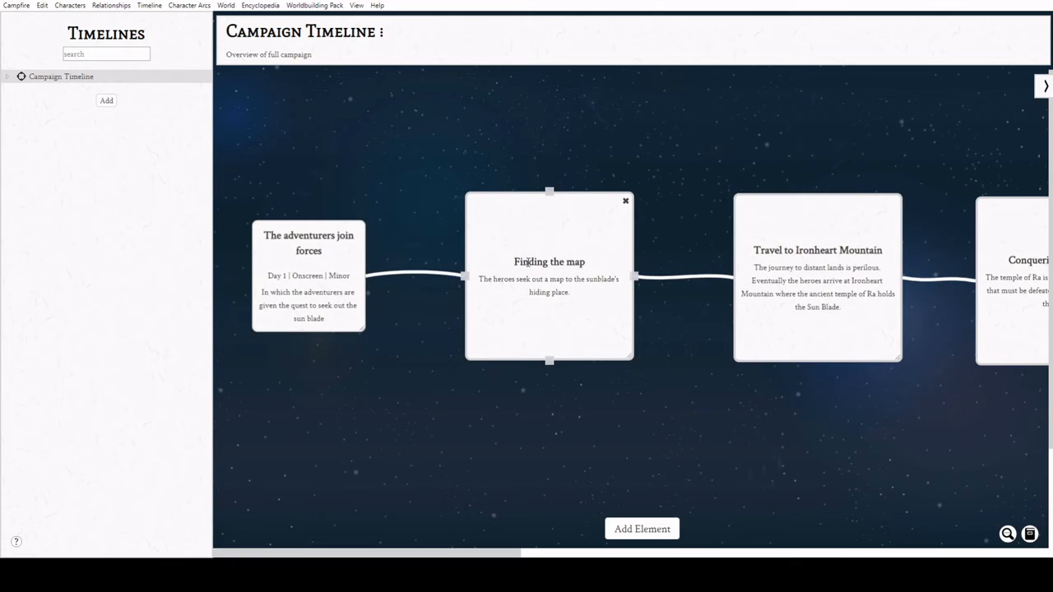
pyautogui.doubleClick(514, 331)
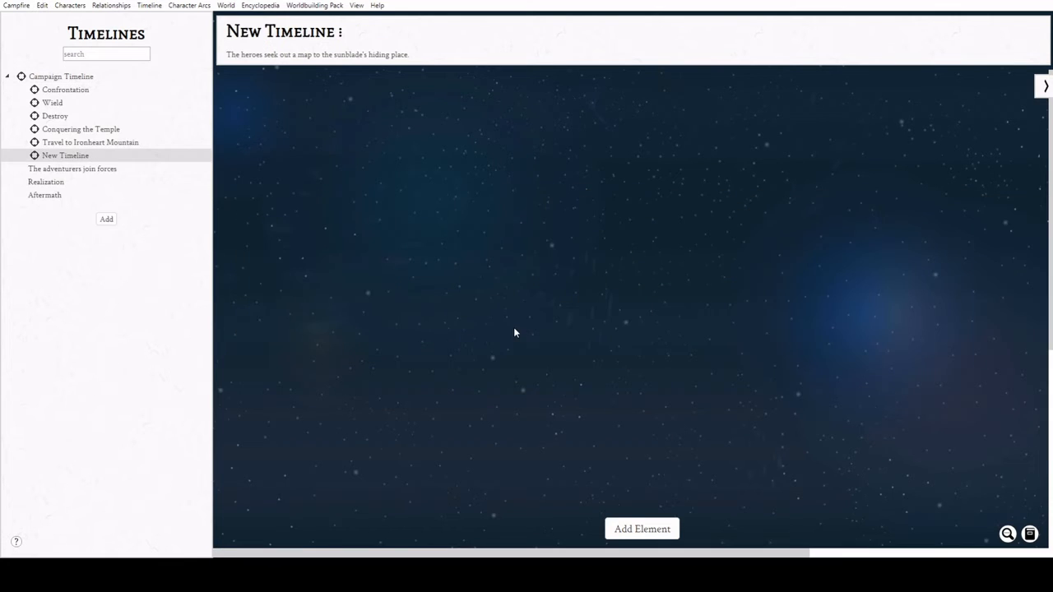
pyautogui.doubleClick(352, 308)
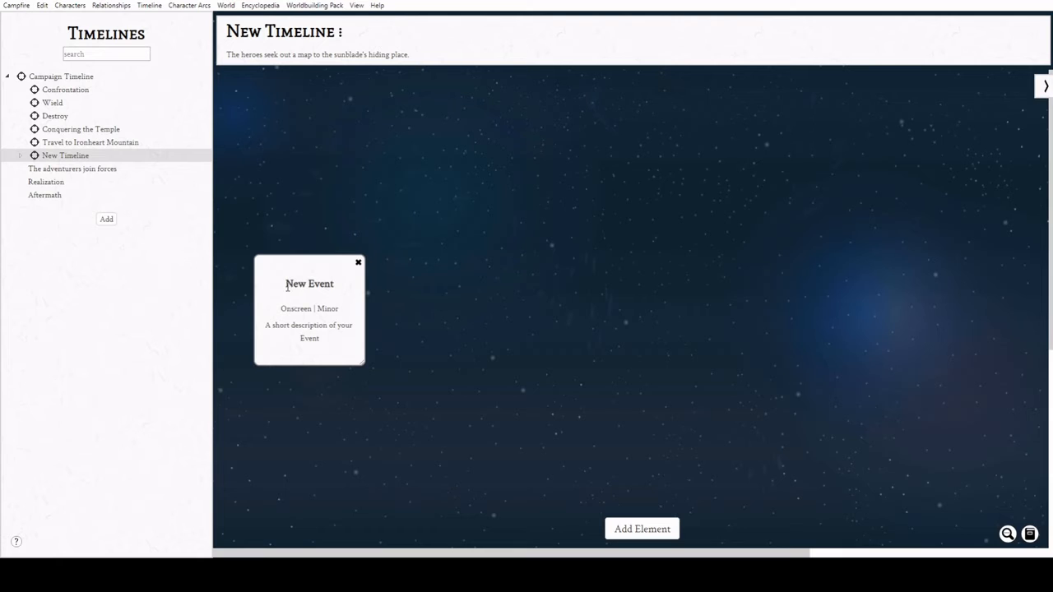
# - Title the first event of the nested timeline "Onward to the Capital"
pyautogui.doubleClick(287, 287)
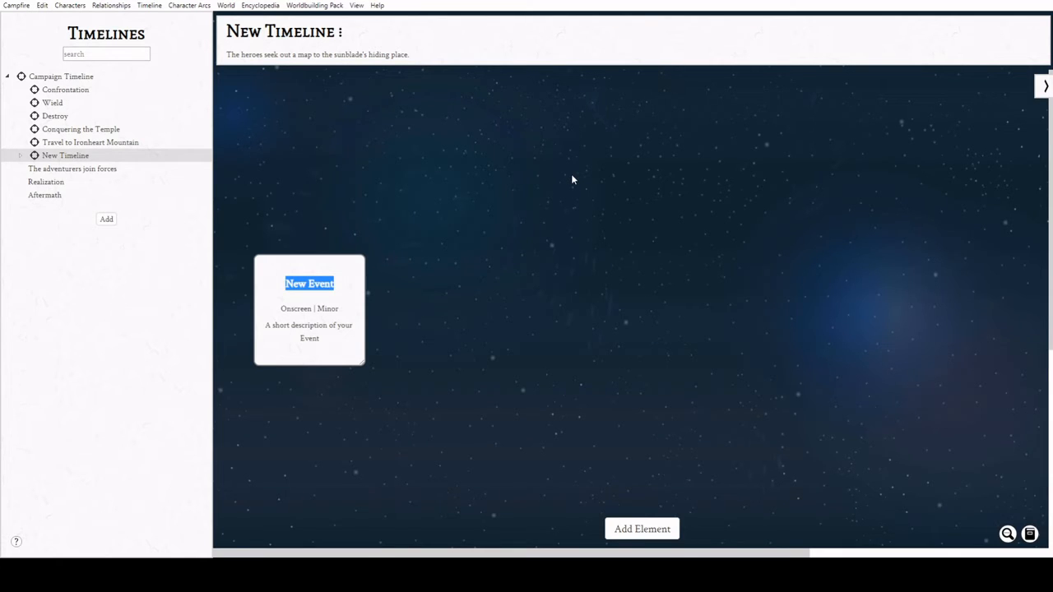
pyautogui.write('Onward to the capital')
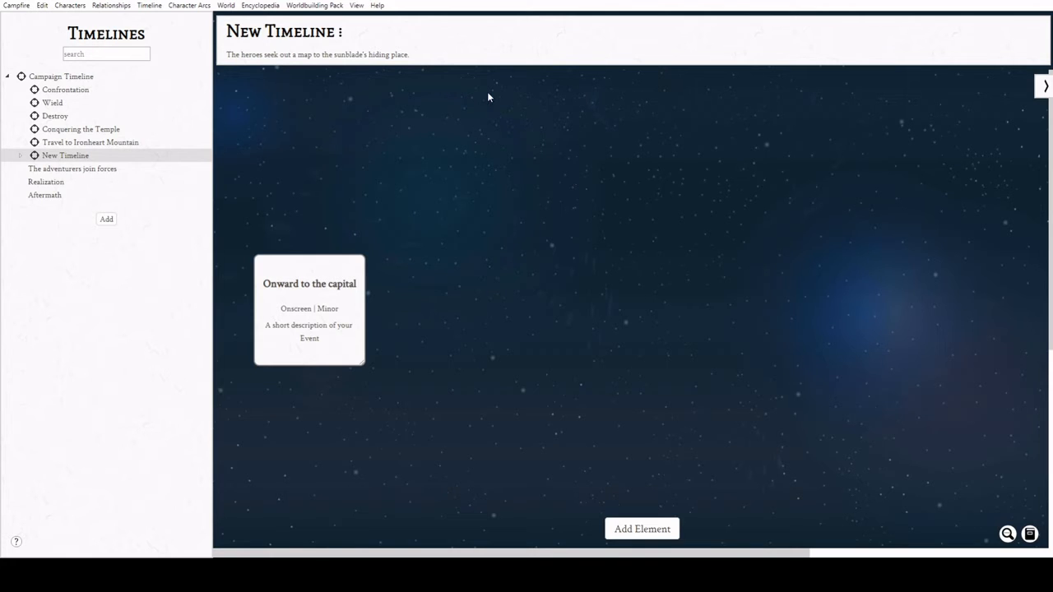
pyautogui.press('BackSpace')
pyautogui.press('BackSpace')
pyautogui.press('BackSpace')
pyautogui.press('BackSpace')
pyautogui.press('BackSpace')
pyautogui.press('BackSpace')
pyautogui.press('BackSpace')
pyautogui.write('Cap')
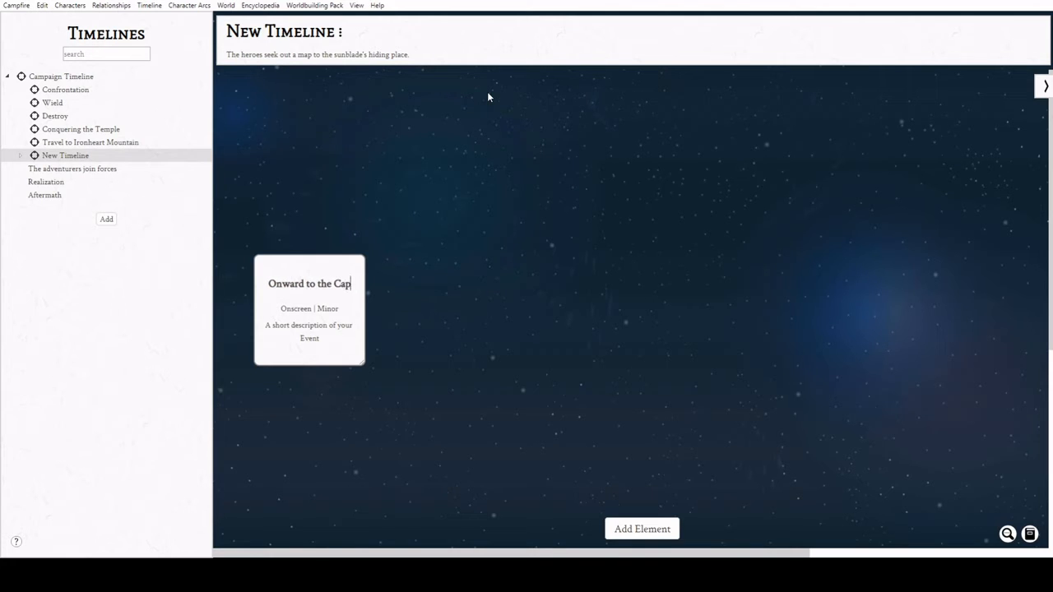
pyautogui.write('ital')
# - Describe the "Onward to the Capital" event as "The adventurers make preperations for their journey."
pyautogui.moveTo(264, 325); pyautogui.dragTo(319, 338)
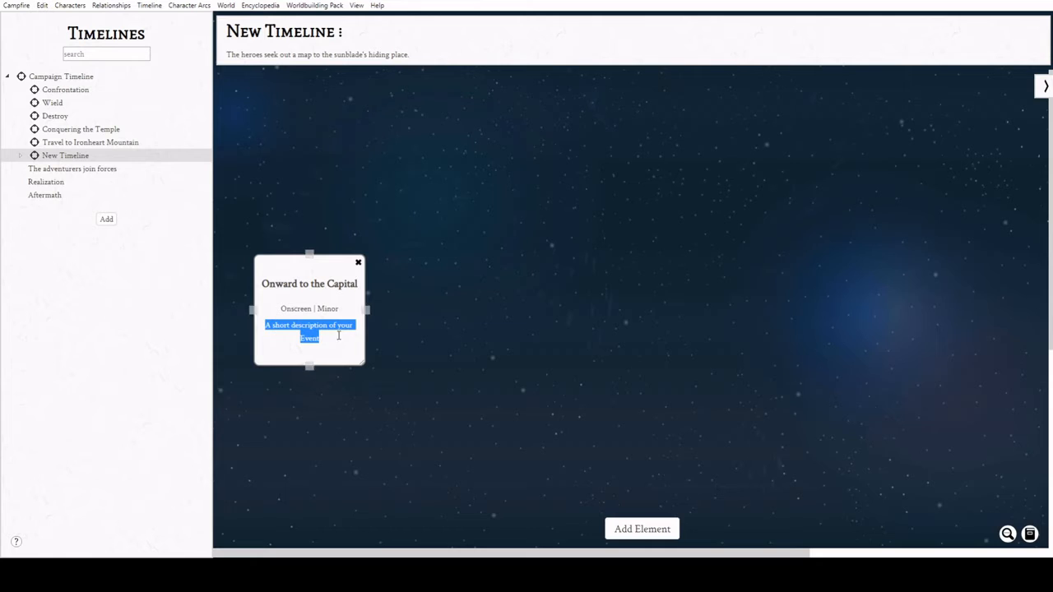
pyautogui.write('The adven')
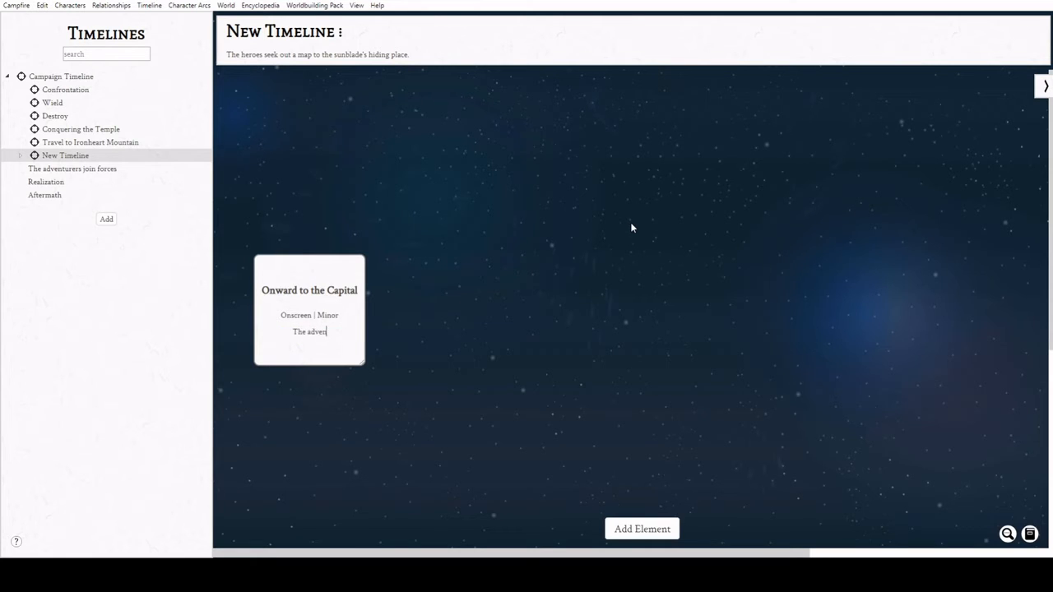
pyautogui.write('turers make preperations for their journey.')
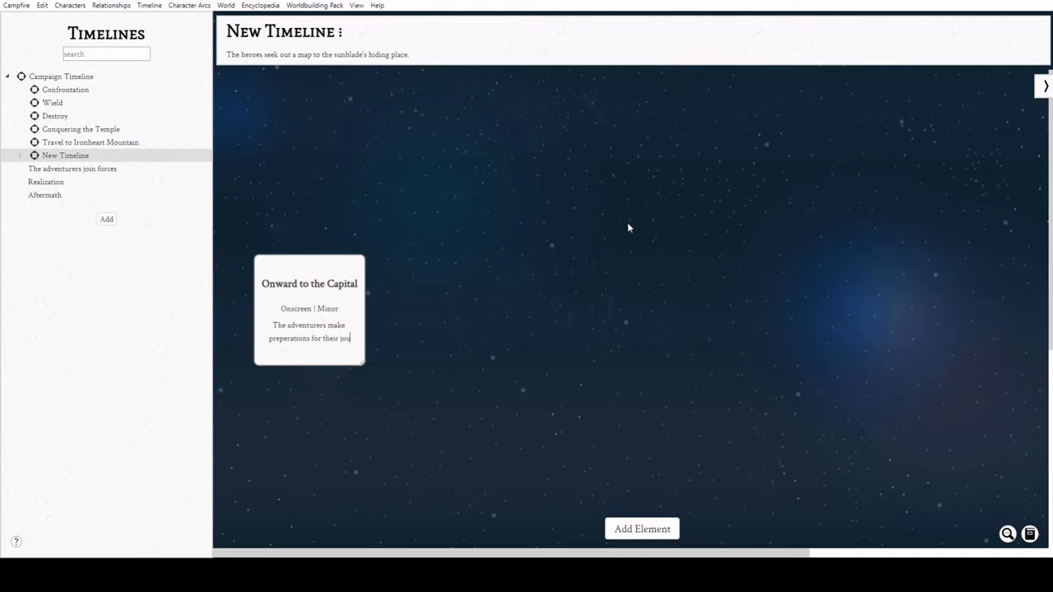
pyautogui.click(577, 339)
# - Add two new events beyond "Onward to the Capital", one placed higher and one lower as parallel branches
pyautogui.doubleClick(484, 282)
pyautogui.moveTo(484, 283); pyautogui.dragTo(486, 186)
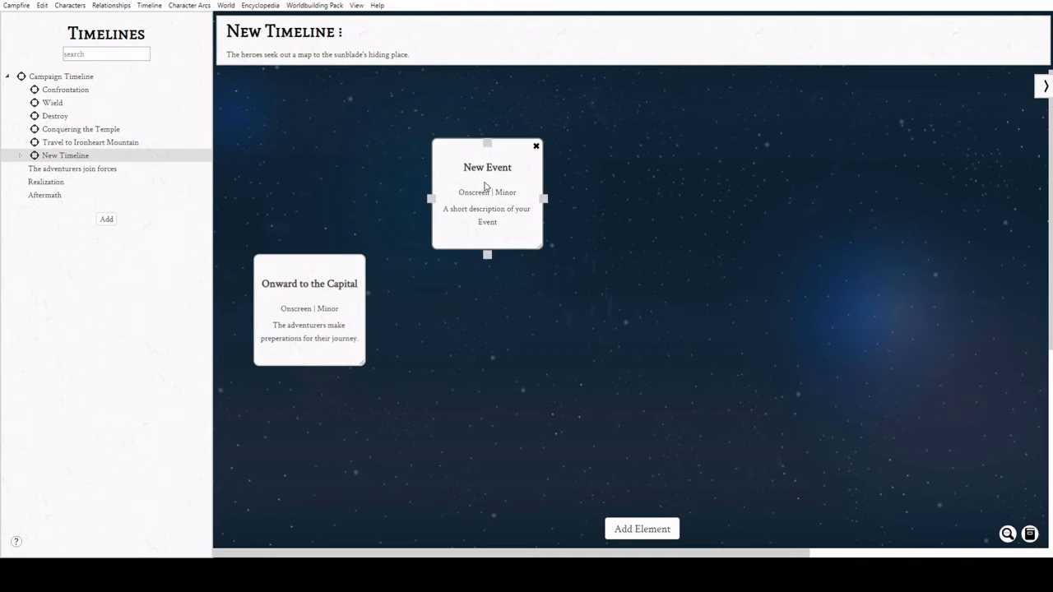
pyautogui.doubleClick(518, 390)
pyautogui.moveTo(519, 390); pyautogui.dragTo(482, 389)
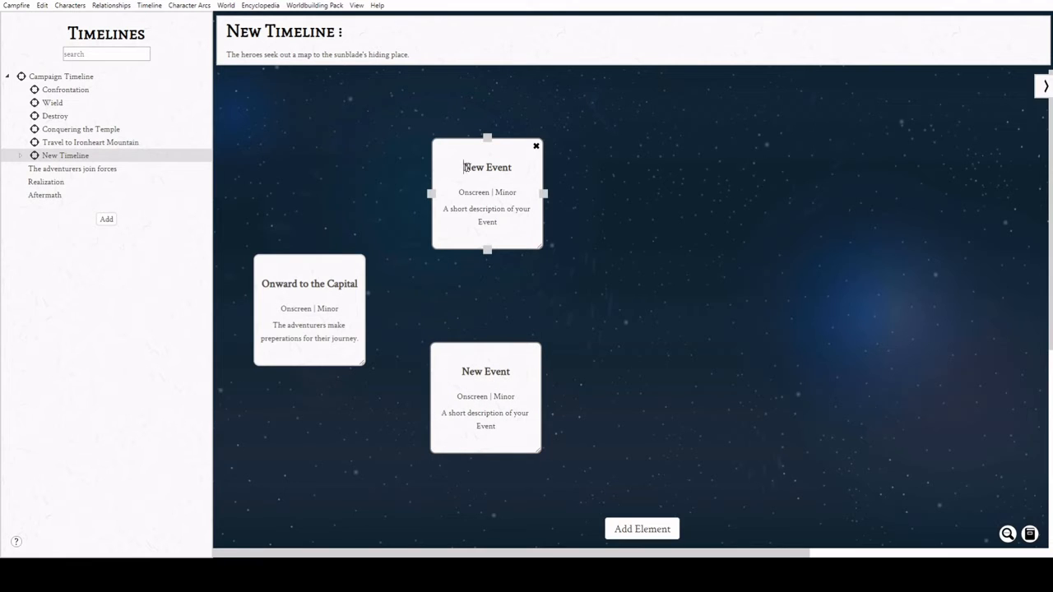
# - Title the upper branch event "By Land"
pyautogui.press('Delete')
pyautogui.press('Delete')
pyautogui.press('Delete')
pyautogui.press('Delete')
pyautogui.press('Delete')
pyautogui.press('Delete')
pyautogui.press('Delete')
pyautogui.press('Delete')
pyautogui.press('Delete')
pyautogui.write('By')
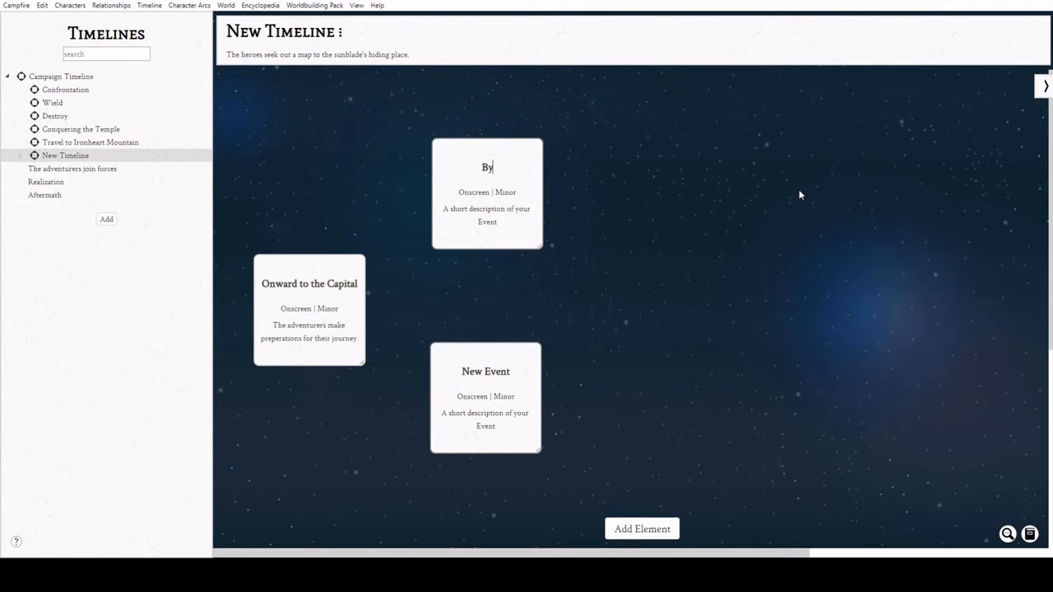
pyautogui.write(' Land')
# - Describe the "By Land" event as "The heroes decide to travel to the capital overland, encountering resistance in the form of bandits"
pyautogui.click(494, 220)
pyautogui.moveTo(493, 221); pyautogui.dragTo(419, 223)
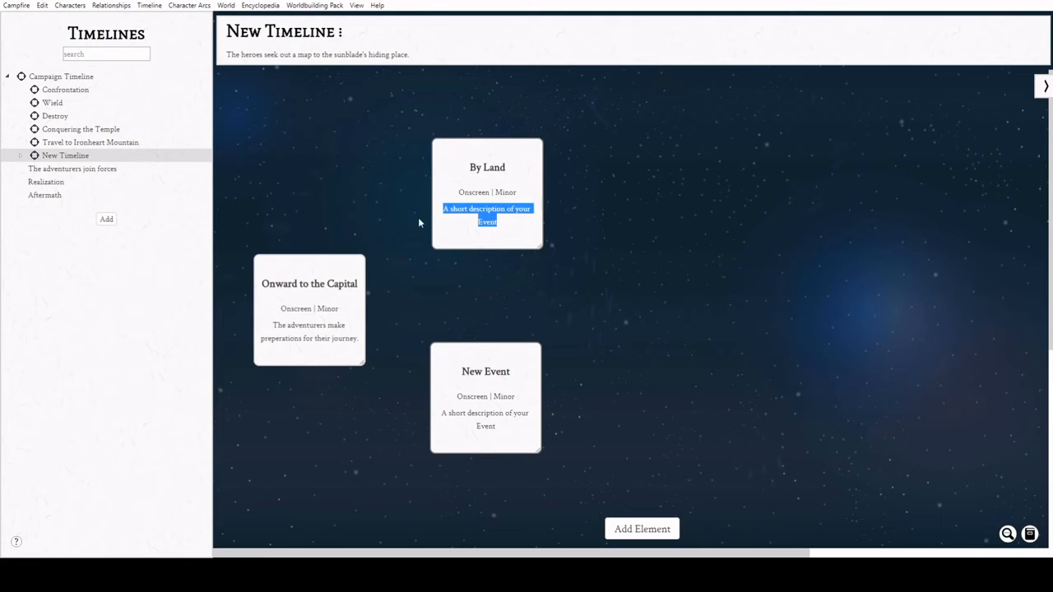
pyautogui.write('The heroes d')
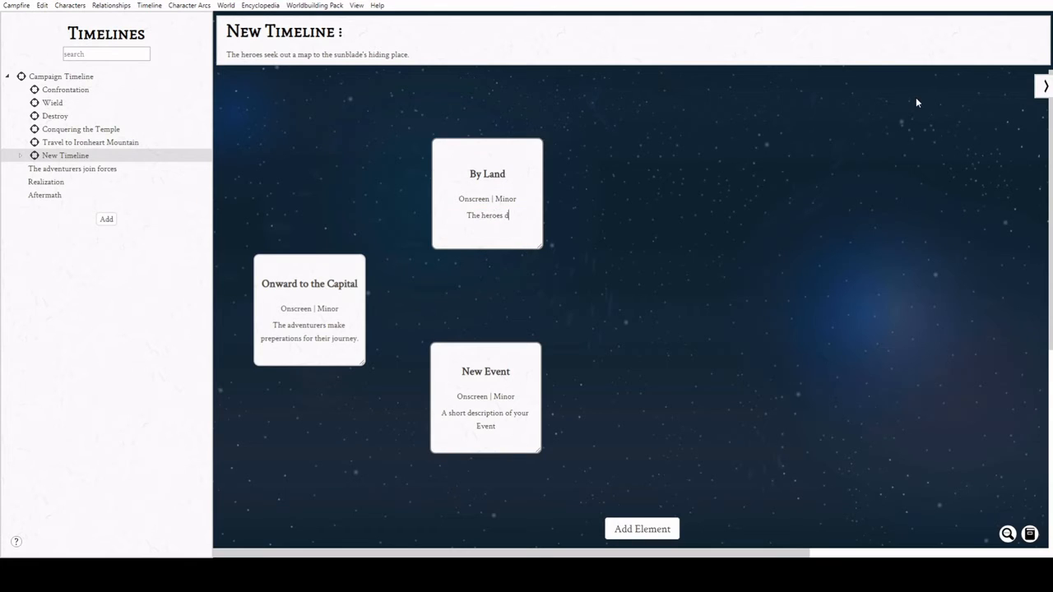
pyautogui.write('ecide to travel to the capital o')
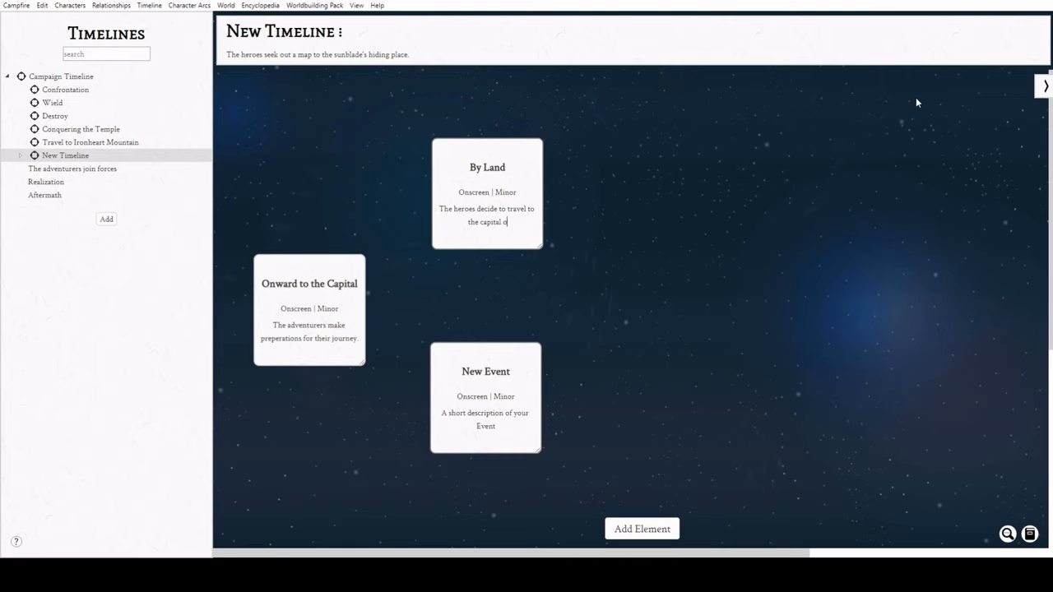
pyautogui.write('verland, encounter')
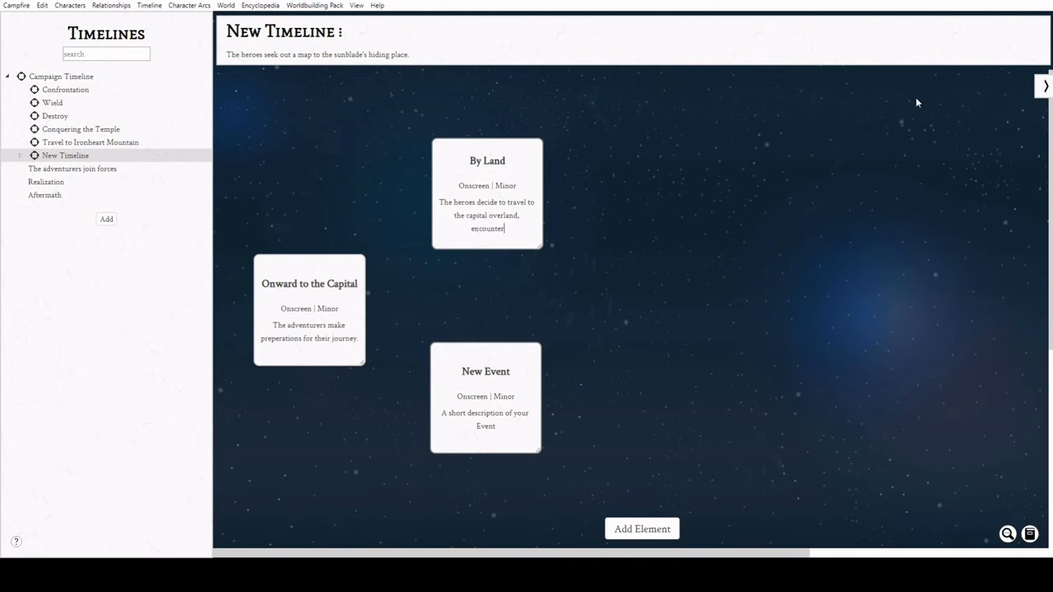
pyautogui.write('ing resistance in the for')
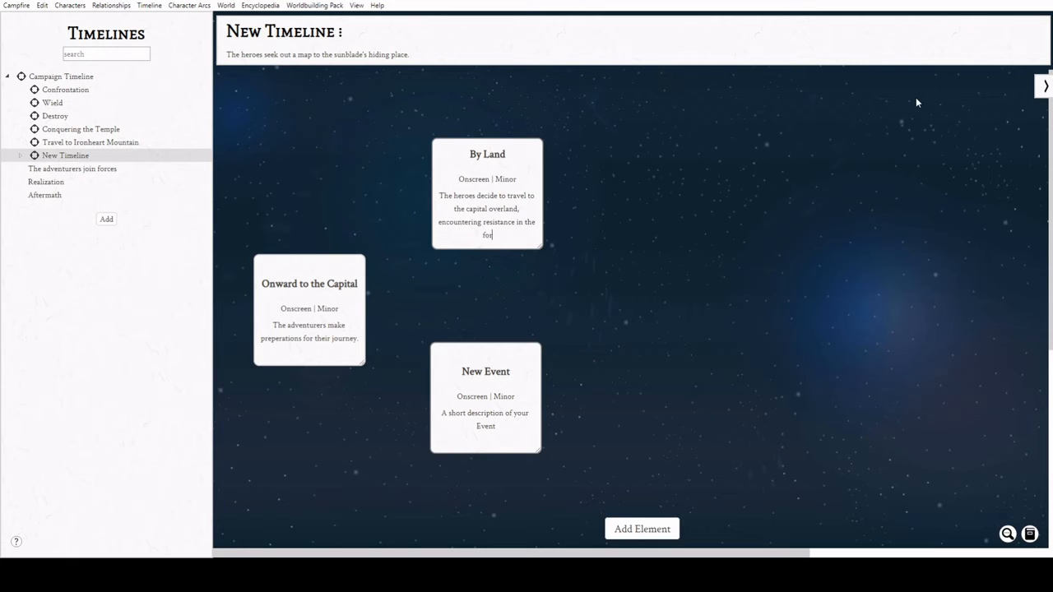
pyautogui.write('m of bandits')
# - Title the lower branch event "By Sea"
pyautogui.click(461, 376)
pyautogui.moveTo(465, 372); pyautogui.dragTo(519, 376)
pyautogui.write('By Sea')
# - Describe the "By Sea" event as "The heroes decide to travel to the capital by boat, encountering resistance in the form of undead pirates"
pyautogui.moveTo(442, 413); pyautogui.dragTo(509, 429)
pyautogui.write('The heroes')
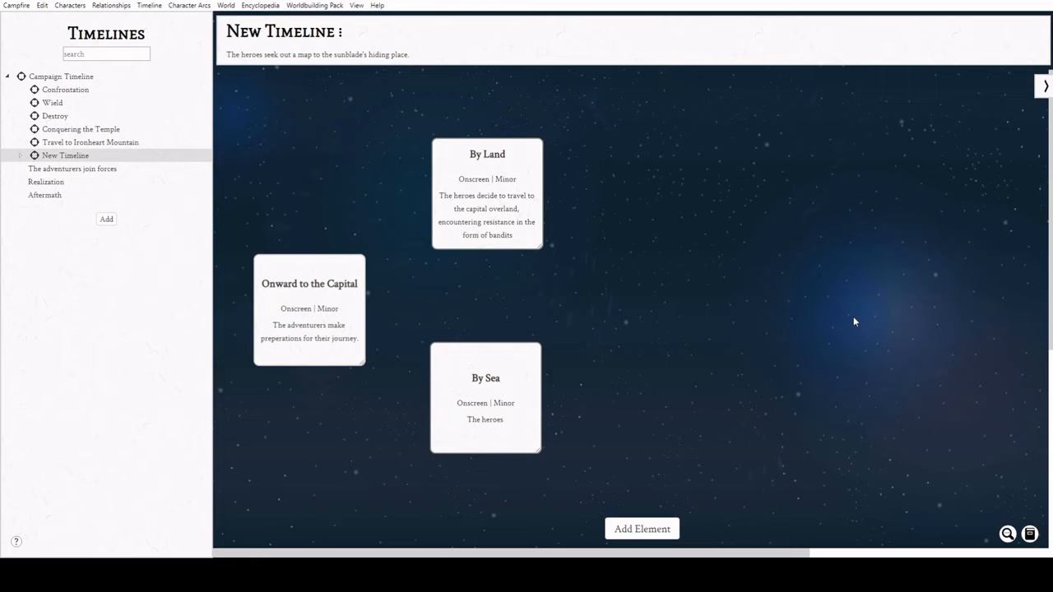
pyautogui.write(' decide to travel to the capital by boat')
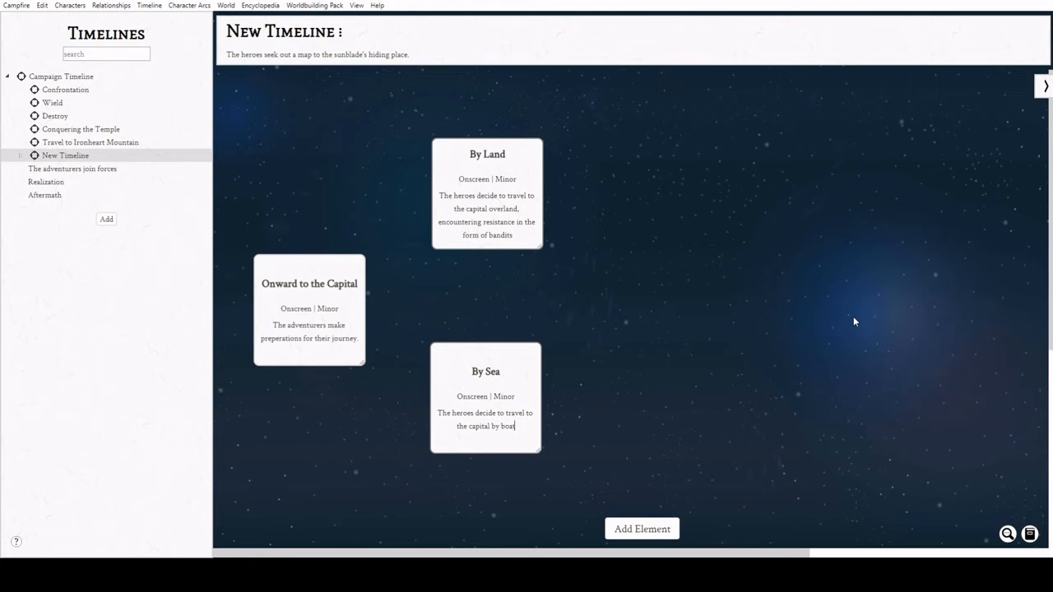
pyautogui.write(', encountering resist')
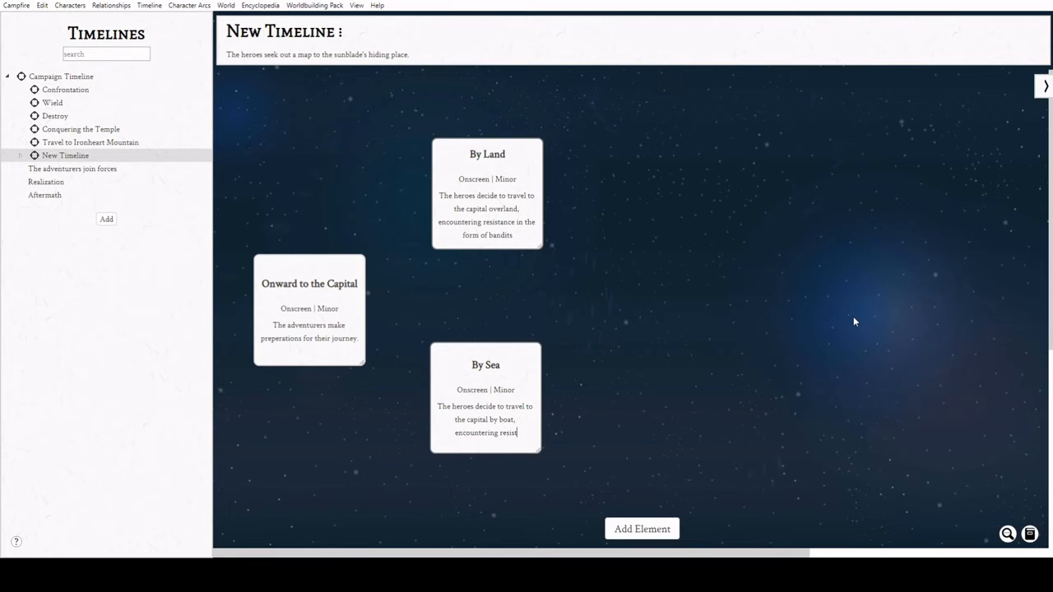
pyautogui.write('ance in the form of undead pirates')
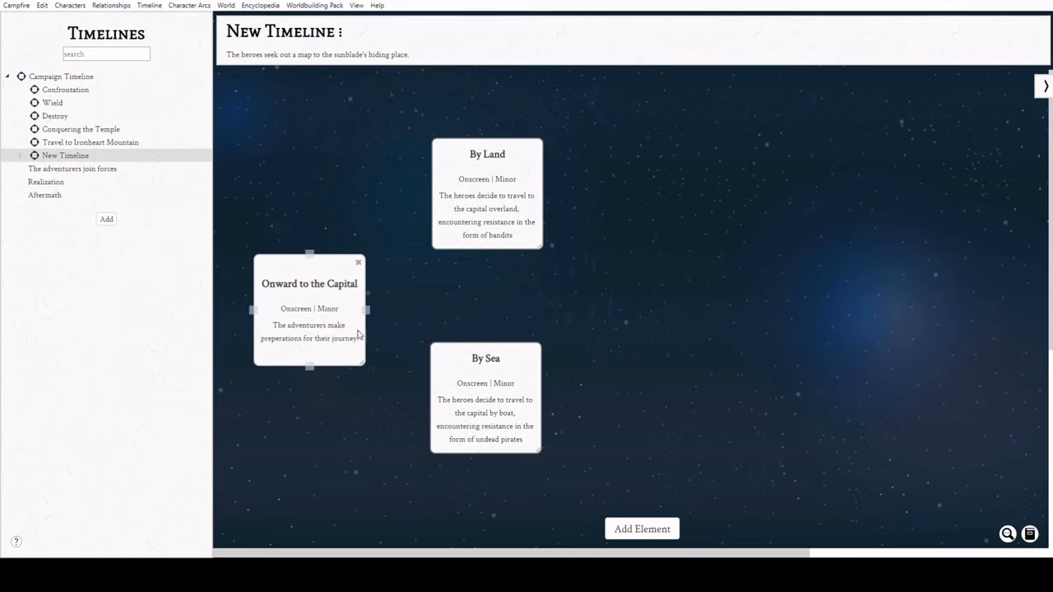
# - Connect "Onward to the Capital" to both the "By Land" and "By Sea" events
pyautogui.moveTo(367, 310)
pyautogui.mouseDown()
pyautogui.moveTo(404, 184)
pyautogui.moveTo(431, 195)
pyautogui.mouseUp()
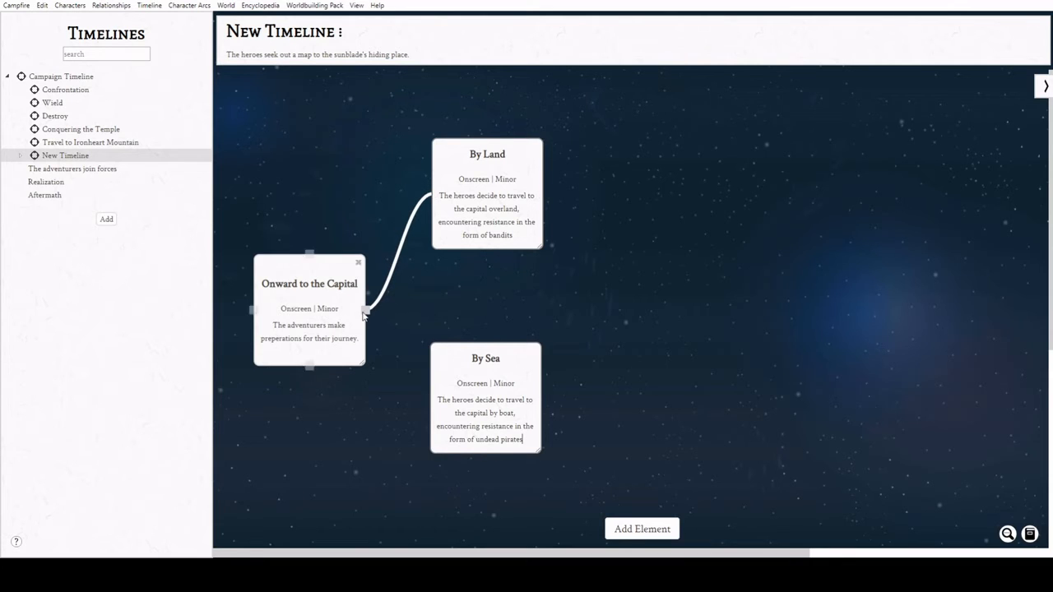
pyautogui.moveTo(367, 311); pyautogui.dragTo(430, 399)
# - Add a new event beyond the two branches and connect both "By Land" and "By Sea" to it
pyautogui.doubleClick(694, 329)
pyautogui.moveTo(694, 329); pyautogui.dragTo(685, 291)
pyautogui.moveTo(543, 194); pyautogui.dragTo(628, 297)
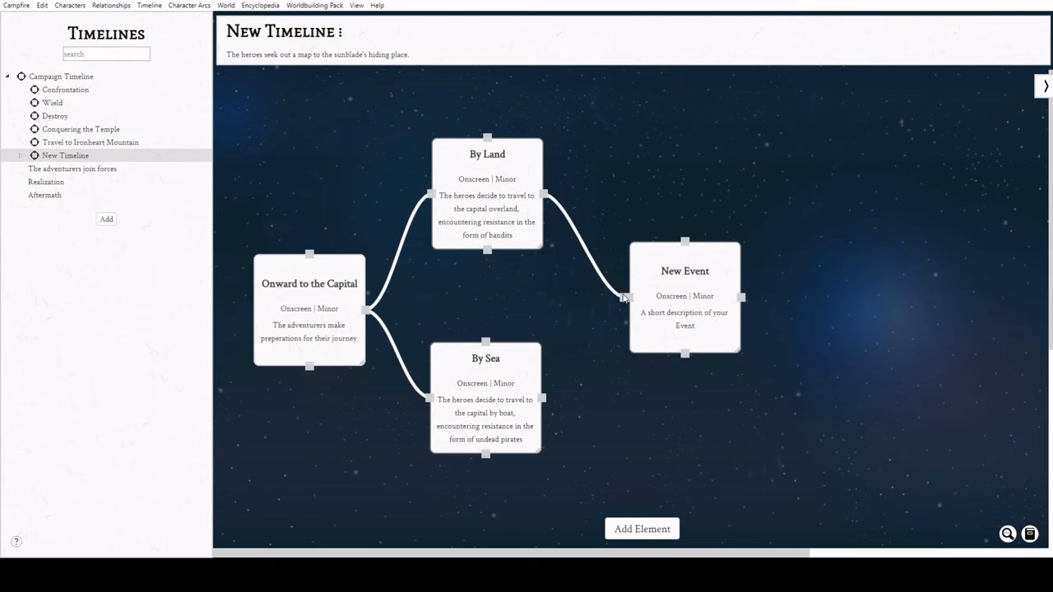
pyautogui.moveTo(541, 399); pyautogui.dragTo(629, 297)
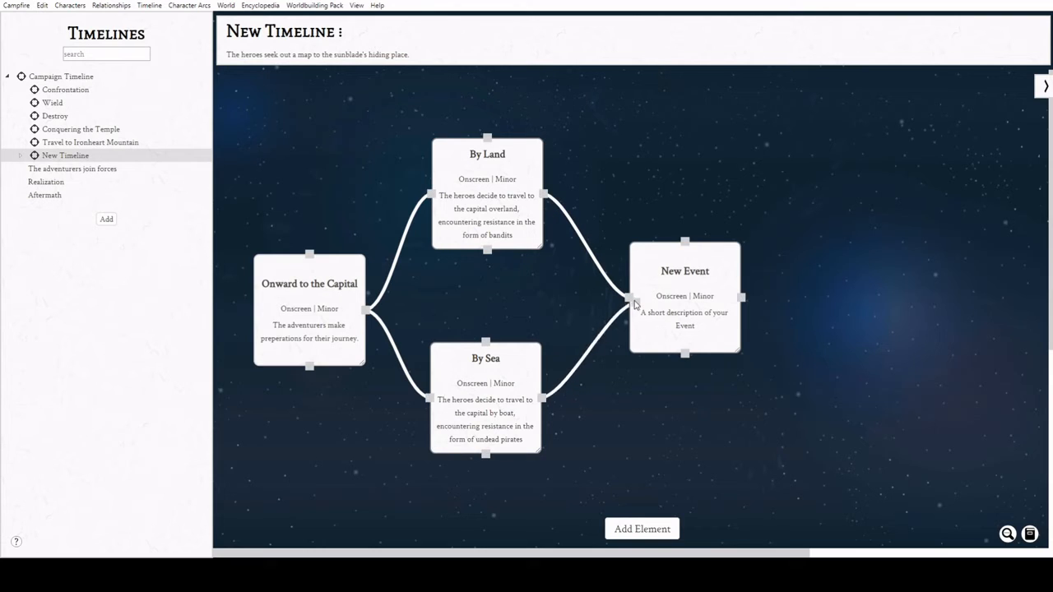
# - Title the event where the two branches converge "Infiltrate the Capital"
pyautogui.doubleClick(665, 272)
pyautogui.press('Delete')
pyautogui.press('Delete')
pyautogui.press('Delete')
pyautogui.press('Delete')
pyautogui.press('Delete')
pyautogui.press('Delete')
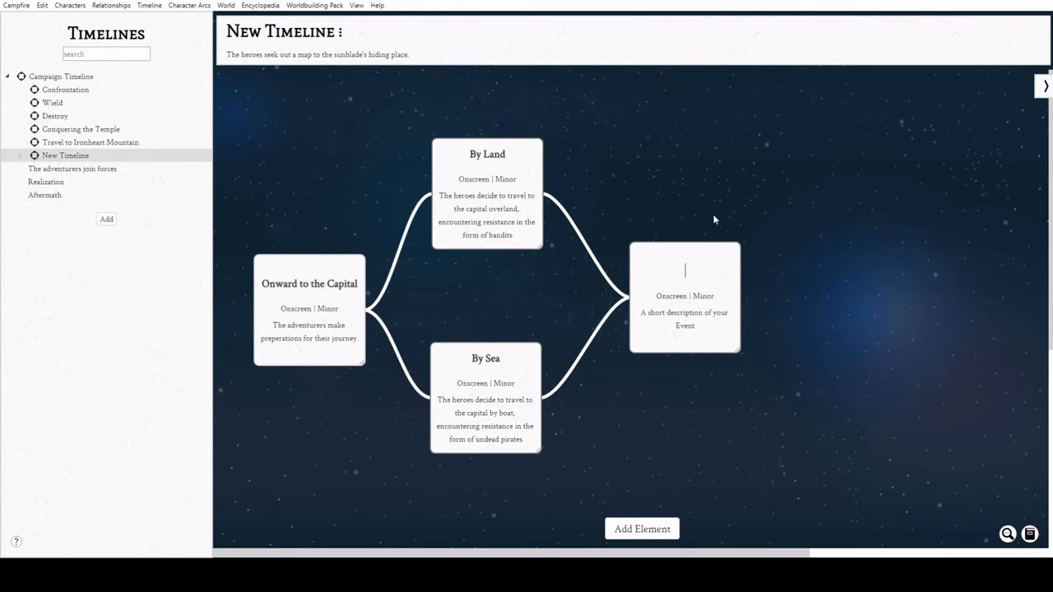
pyautogui.write('Infiltrate the Capital')
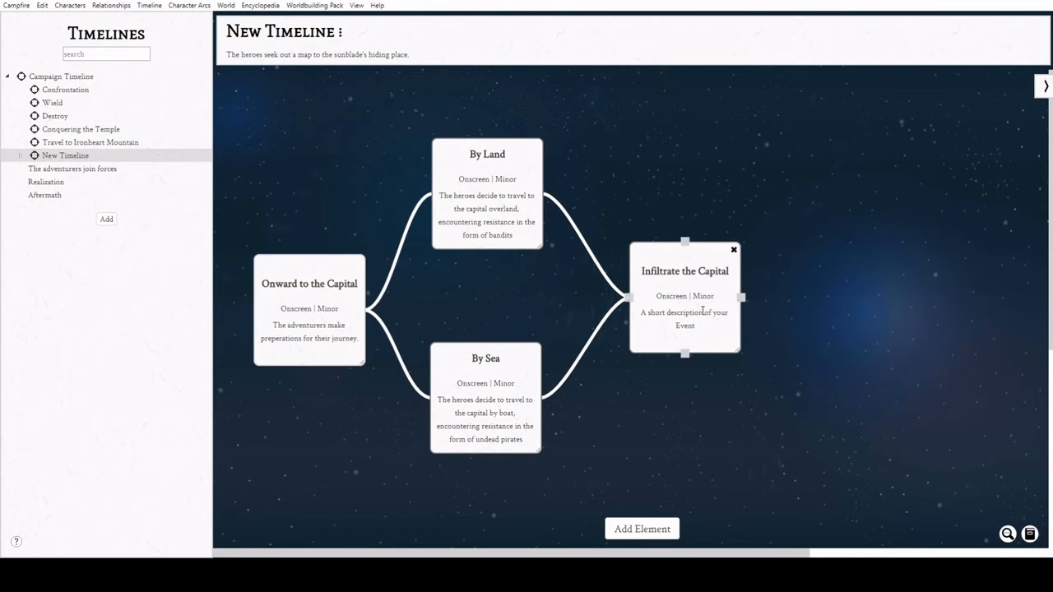
# - Describe the "Infiltrate the Capital" event as "The heroes have little choice but to enter covertly, lest their rebellion be discovered."
pyautogui.moveTo(697, 326); pyautogui.dragTo(720, 253)
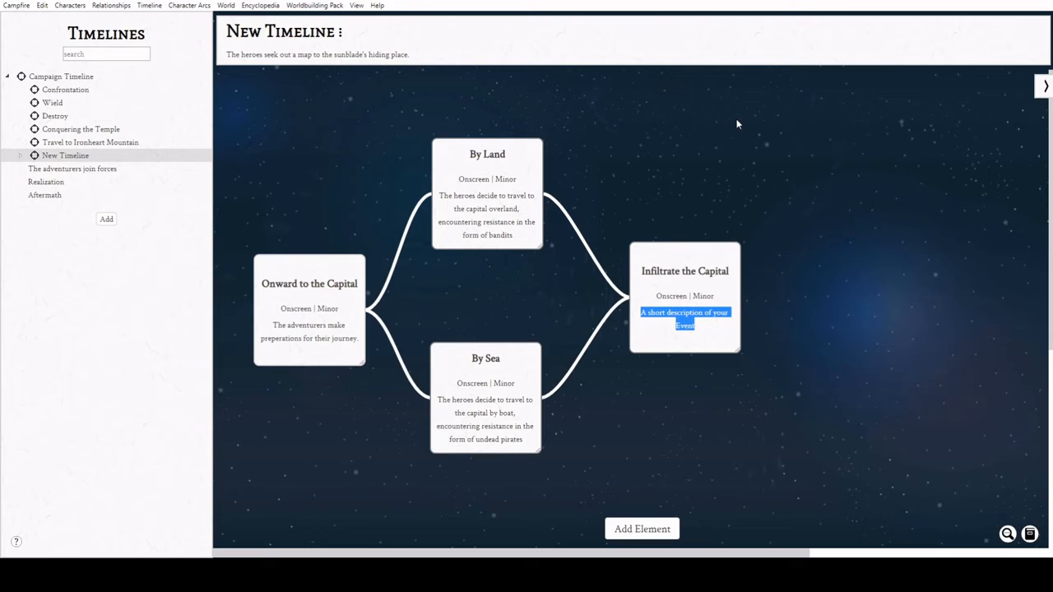
pyautogui.write('The heroes')
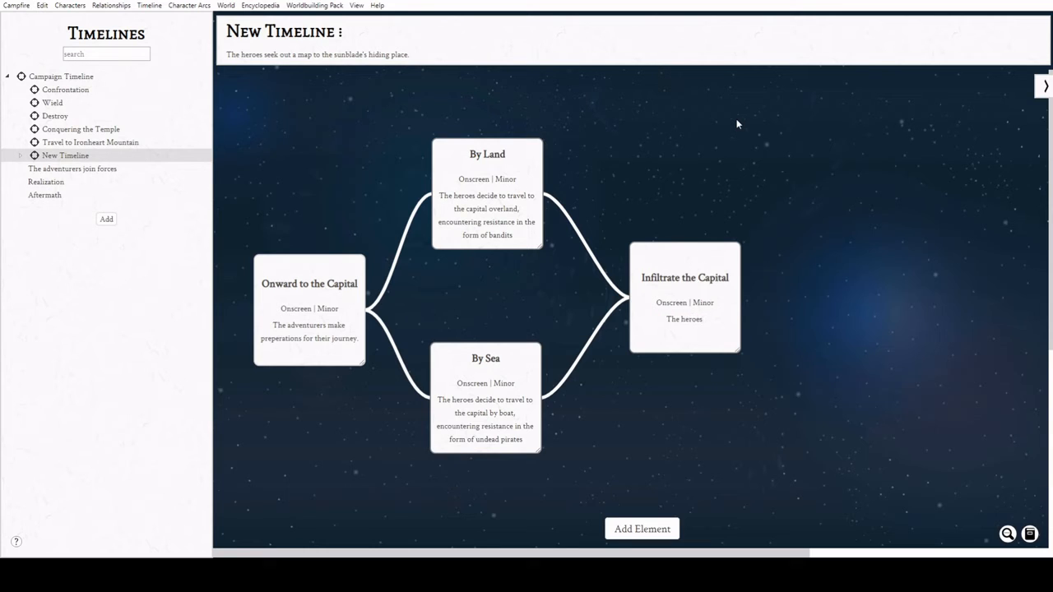
pyautogui.write(' have little choice but to en')
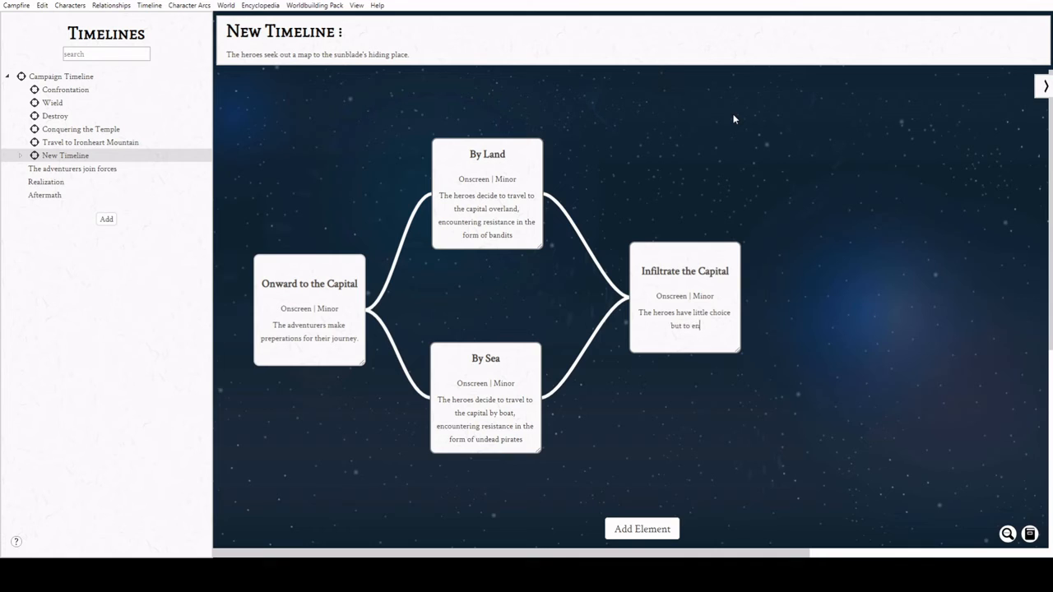
pyautogui.write('ter covertly, lest their rebe')
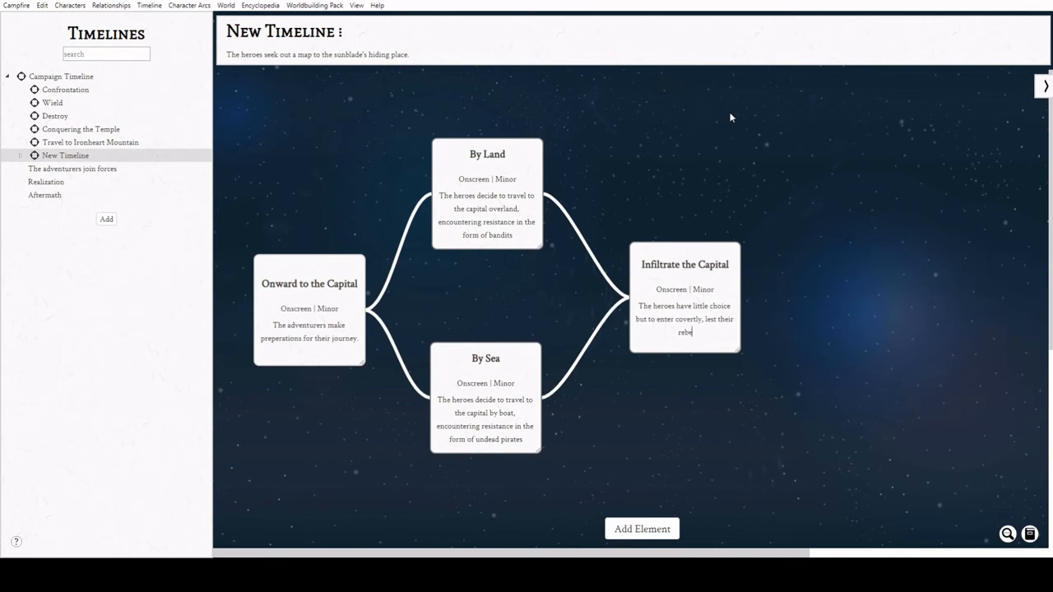
pyautogui.write('llion be discovered.')
# - Add a new event beyond "Infiltrate the Capital" and connect "Infiltrate the Capital" to it
pyautogui.moveTo(605, 554); pyautogui.dragTo(733, 511)
pyautogui.doubleClick(686, 174)
pyautogui.moveTo(683, 171); pyautogui.dragTo(646, 285)
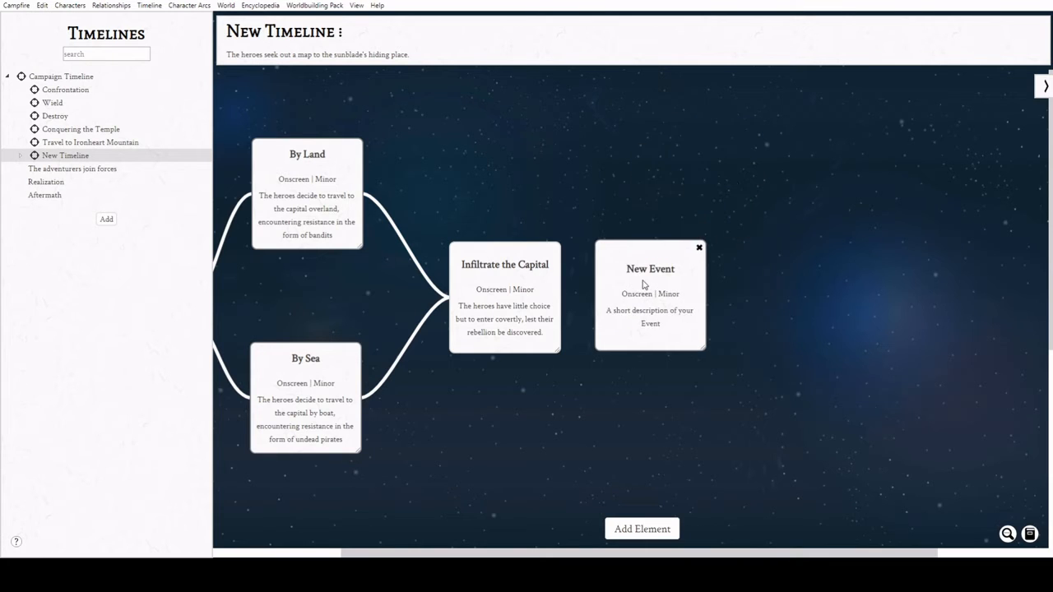
pyautogui.moveTo(564, 299); pyautogui.dragTo(624, 282)
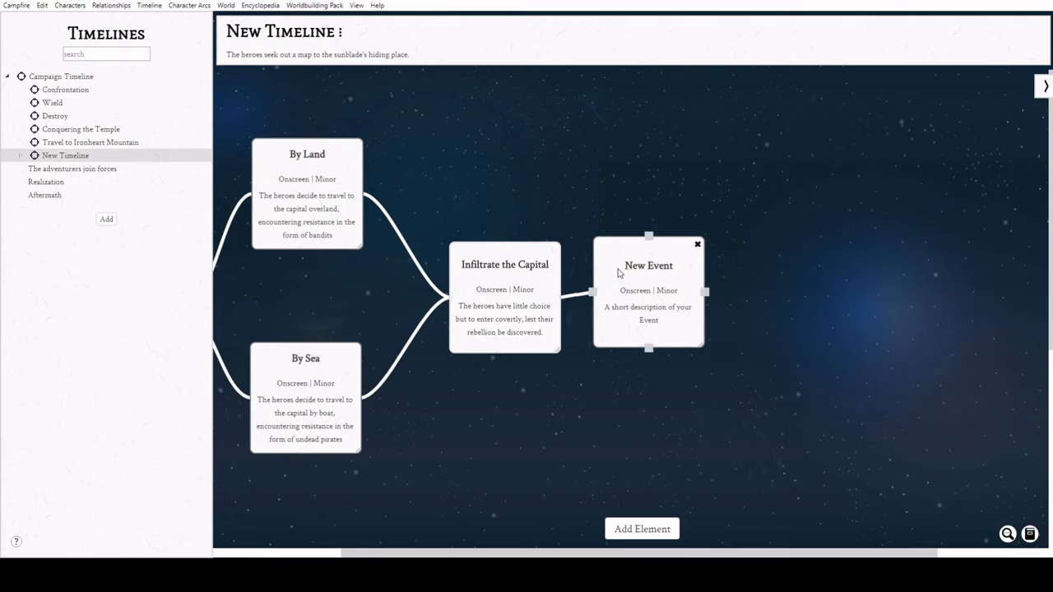
# - Add two more branch events connected from "Infiltrate the Capital" and arrange all three branches in a vertical column
pyautogui.moveTo(619, 250); pyautogui.dragTo(635, 131)
pyautogui.doubleClick(684, 359)
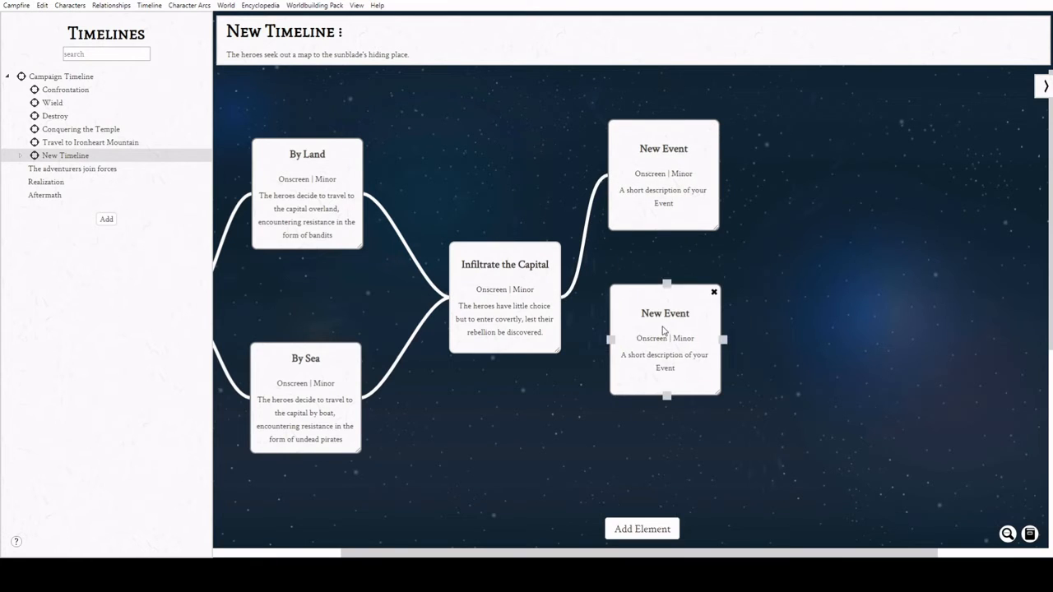
pyautogui.doubleClick(702, 481)
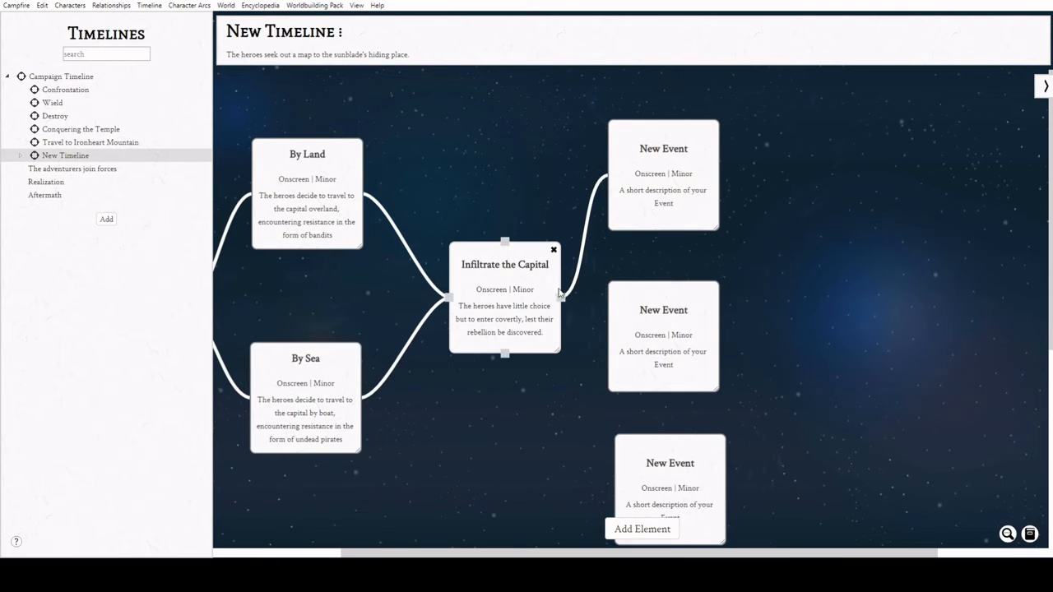
pyautogui.moveTo(562, 298)
pyautogui.mouseDown()
pyautogui.moveTo(600, 340)
pyautogui.moveTo(570, 355)
pyautogui.moveTo(614, 489)
pyautogui.mouseUp()
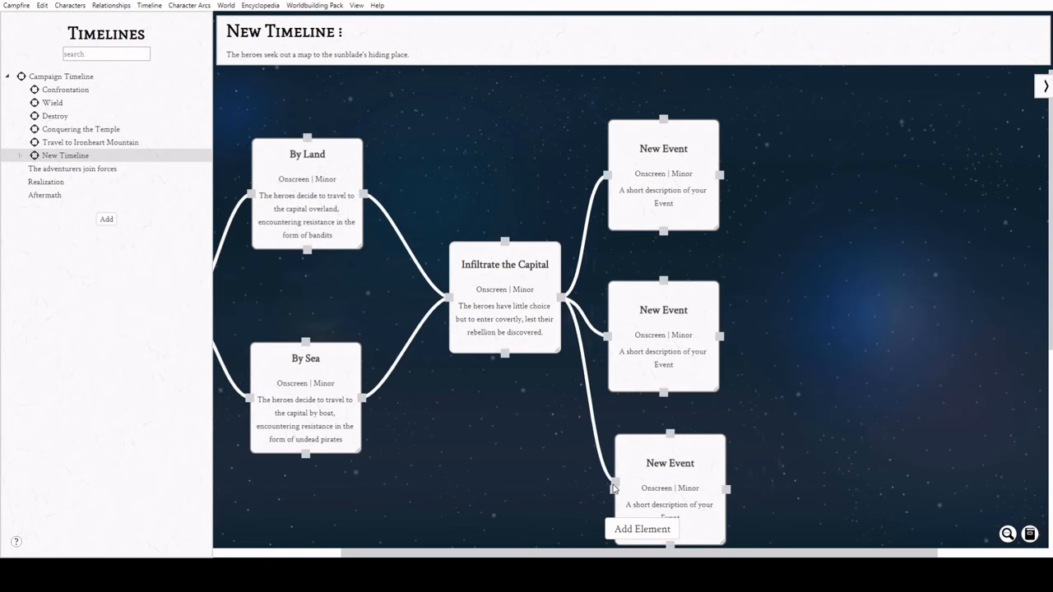
pyautogui.moveTo(684, 313); pyautogui.dragTo(686, 269)
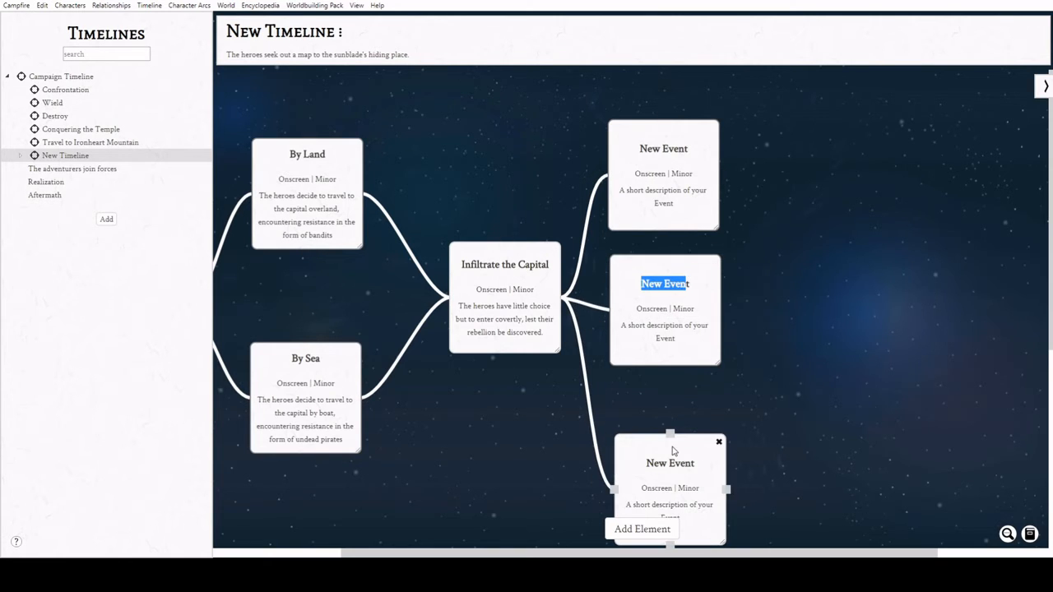
pyautogui.moveTo(673, 451); pyautogui.dragTo(680, 399)
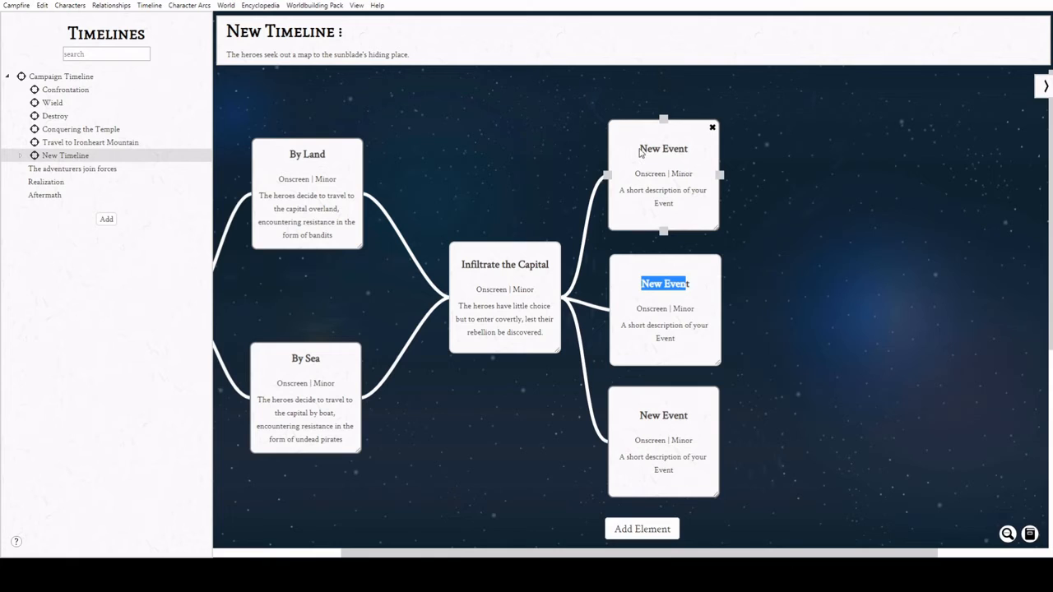
# - Title the uppermost event branching from "Infiltrate the Capital" "Talk their way in"
pyautogui.moveTo(639, 151); pyautogui.dragTo(872, 116)
pyautogui.write('Talk t')
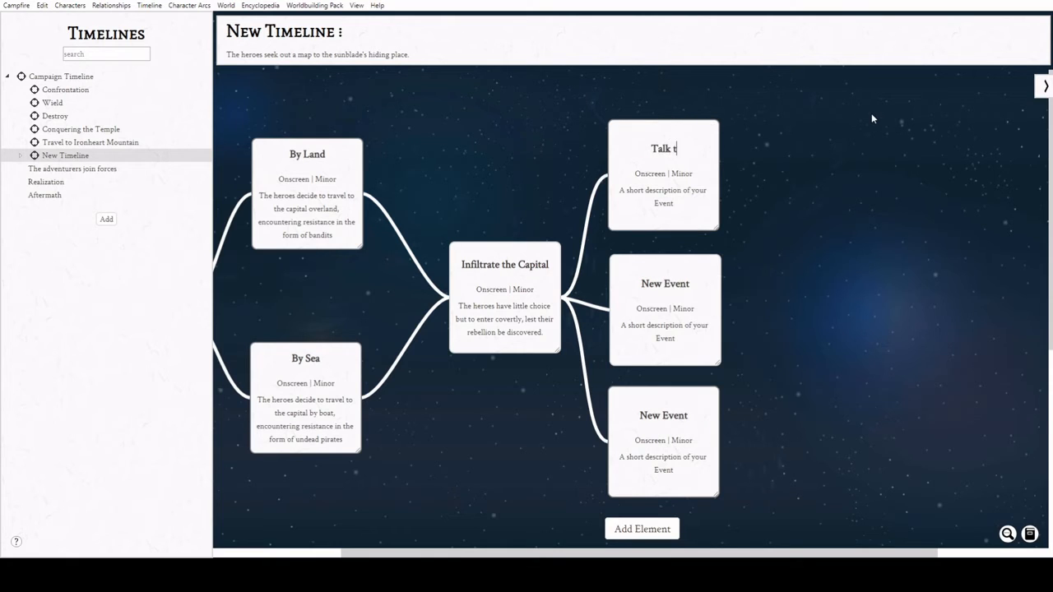
pyautogui.write('heir way in')
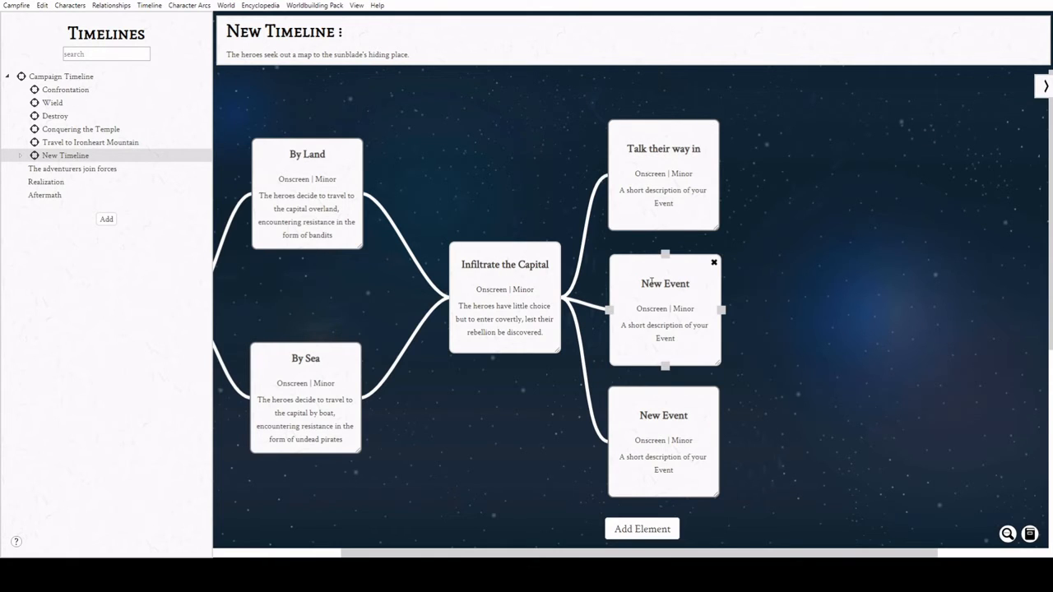
# - Describe the "Talk their way in" event as "The heroes choose to bluff their way in, perhaps using disguises or other tricks"
pyautogui.click(670, 220)
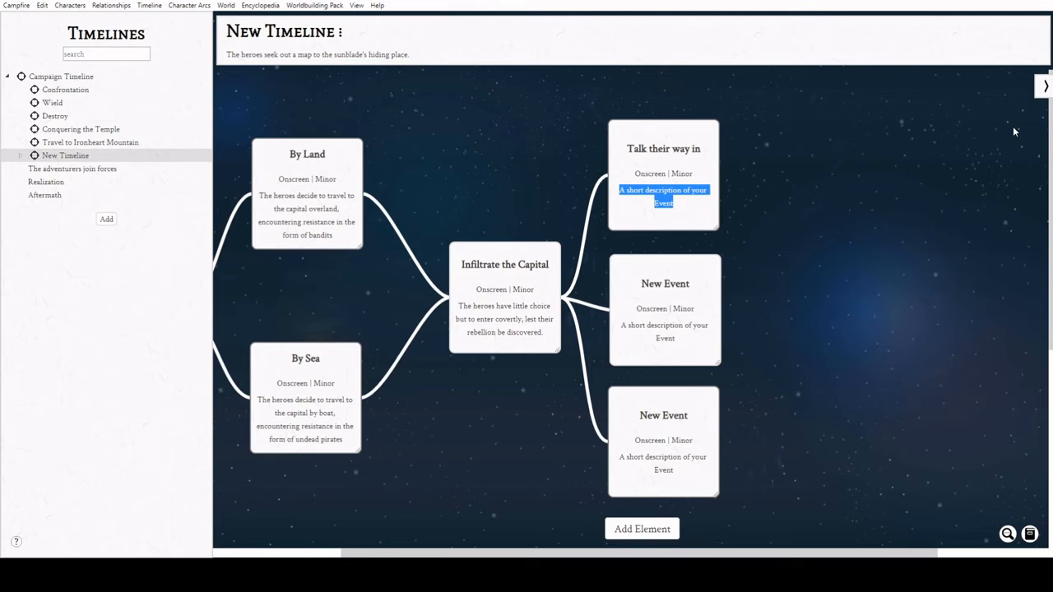
pyautogui.write('The heroes')
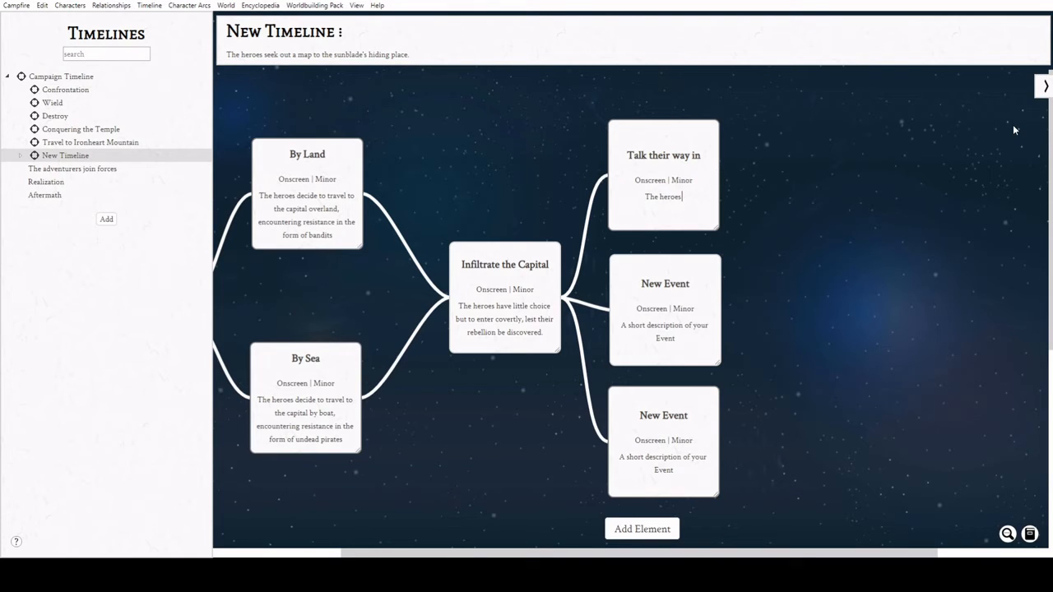
pyautogui.write(' choose to bluff their way in,')
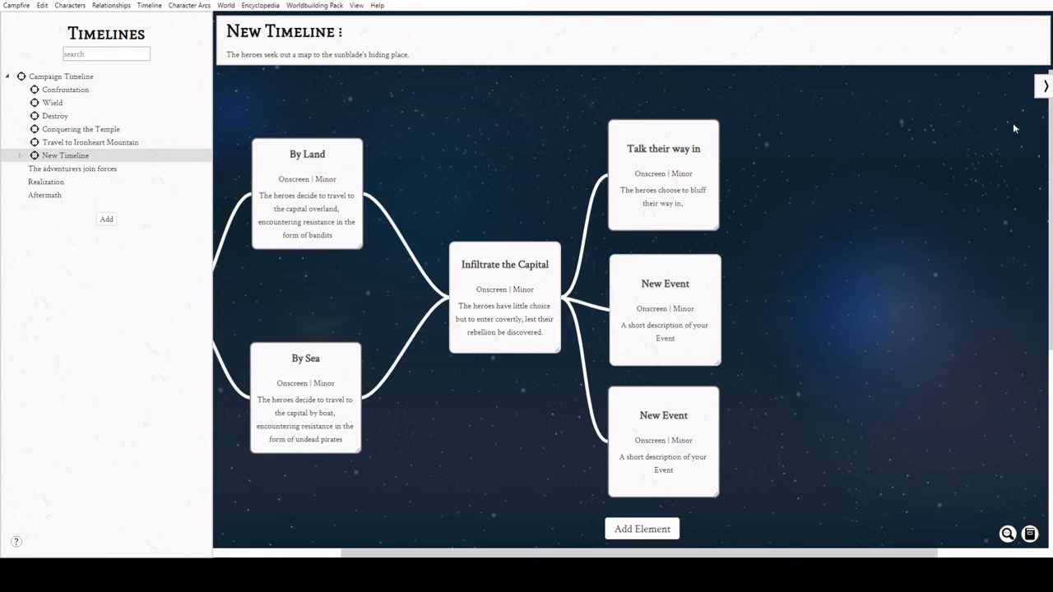
pyautogui.write(' perhaps using disguises or other tricks')
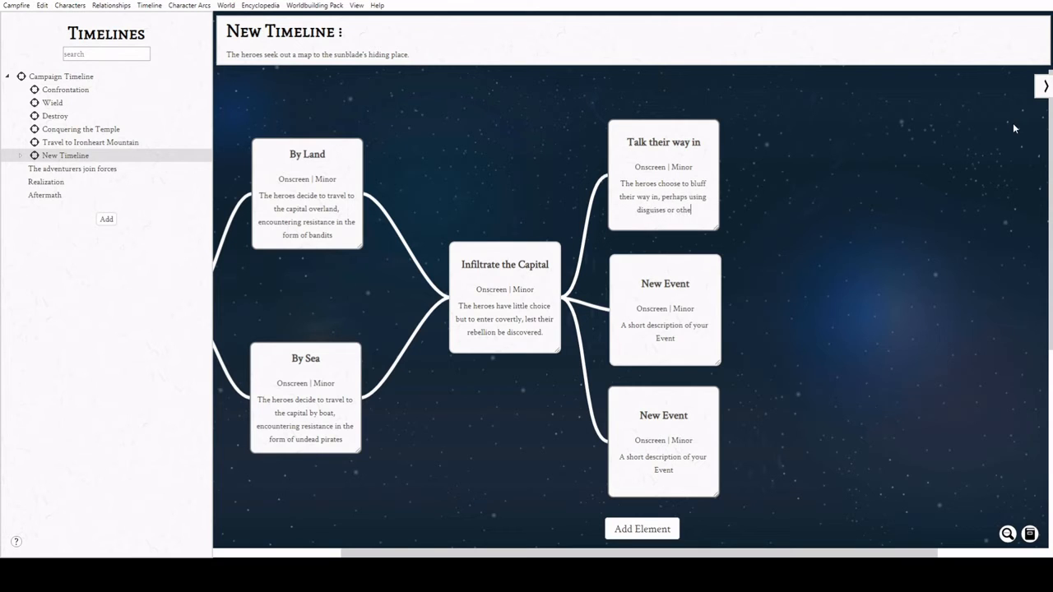
# - Title the middle event branching from "Infiltrate the Capital" "Breach the walls"
pyautogui.click(641, 283)
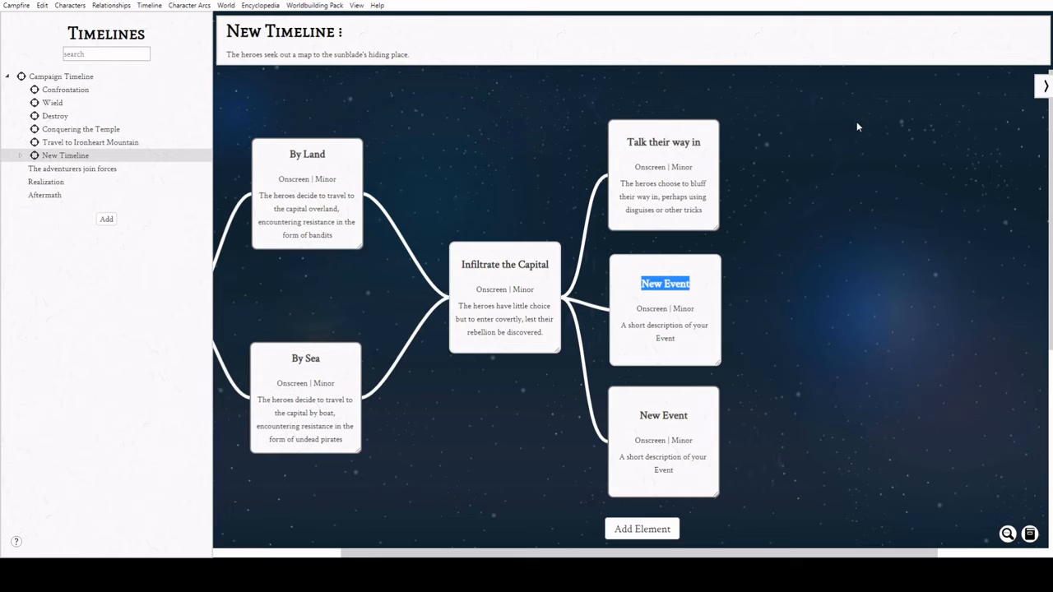
pyautogui.write('B')
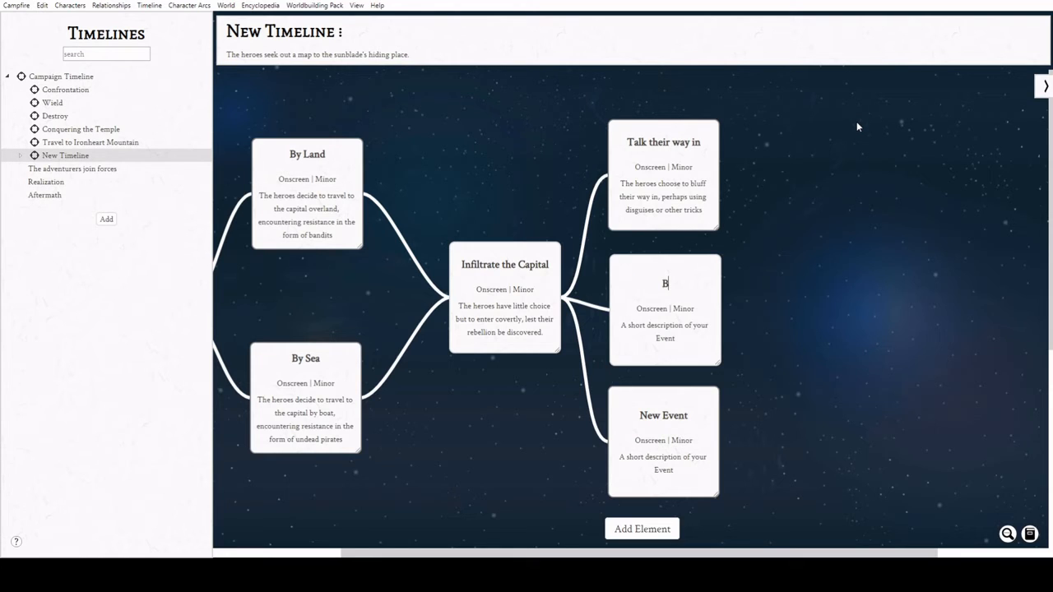
pyautogui.write('reach the walls')
# - Describe "Breach the walls" as "The heroes decide to sneak in, either climbing the walls, swimming into the harbor under cover of night, or otherwise."
pyautogui.moveTo(693, 365)
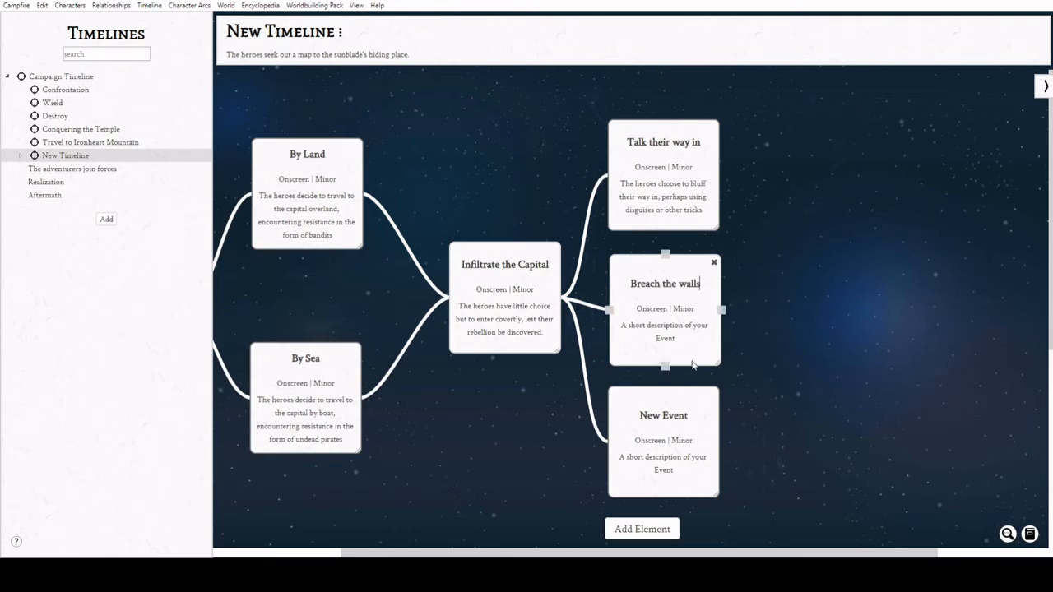
pyautogui.click(679, 345)
pyautogui.write('The he')
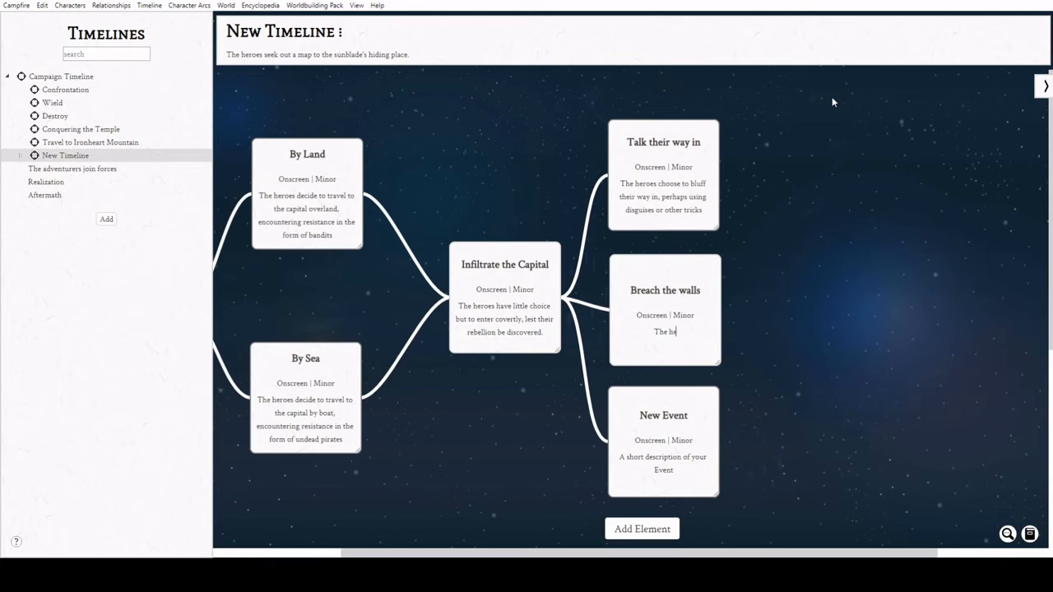
pyautogui.write('roes decide to sneak in, either cl')
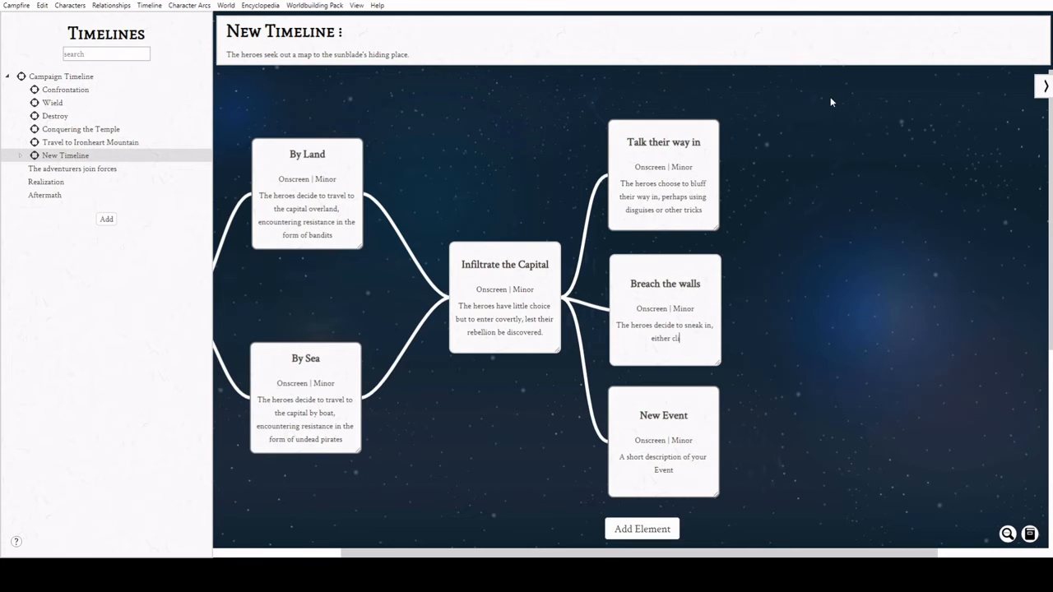
pyautogui.write('imbing the walls, swimming into the harbou')
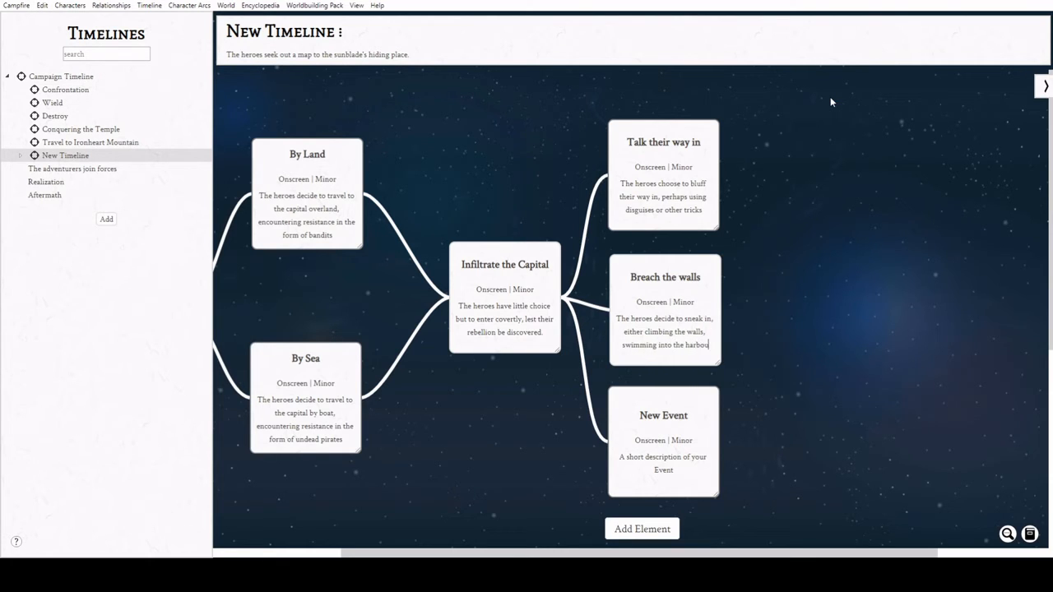
pyautogui.press('BackSpace')
pyautogui.write('r under cover of night, o')
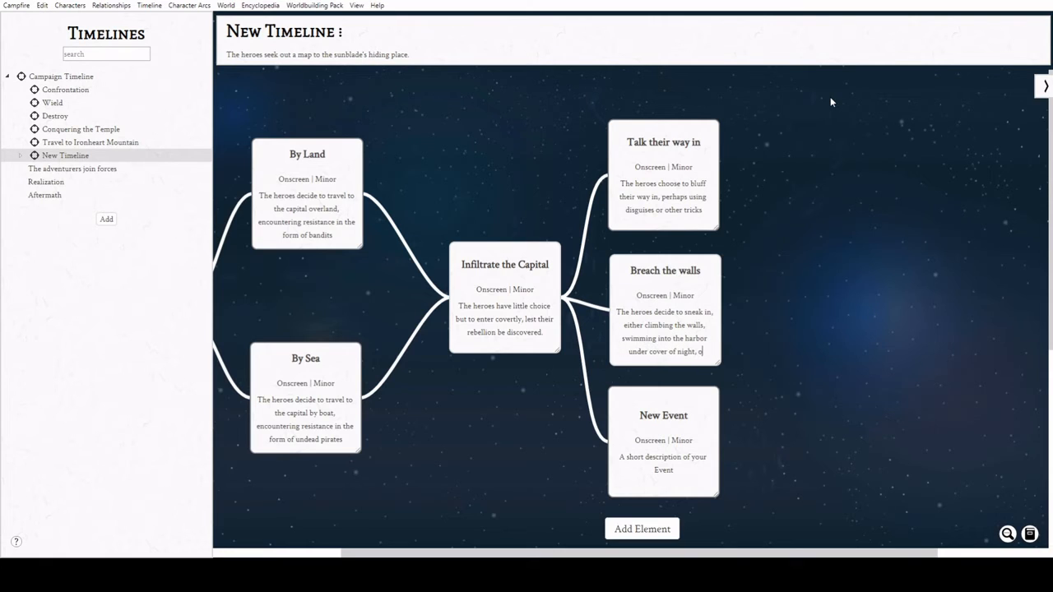
pyautogui.write('r otherwise')
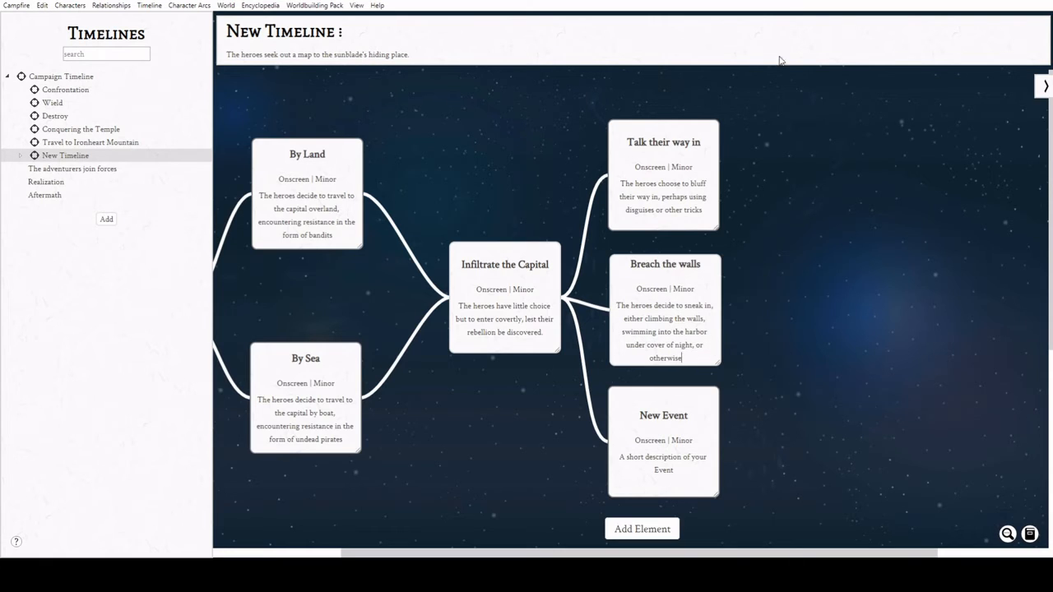
# - Title the lowest event branching from "Infiltrate the Capital" "Bribe their way in"
pyautogui.moveTo(662, 422)
pyautogui.hotkey('ctrl', 'a')
pyautogui.write('Bribe their way in')
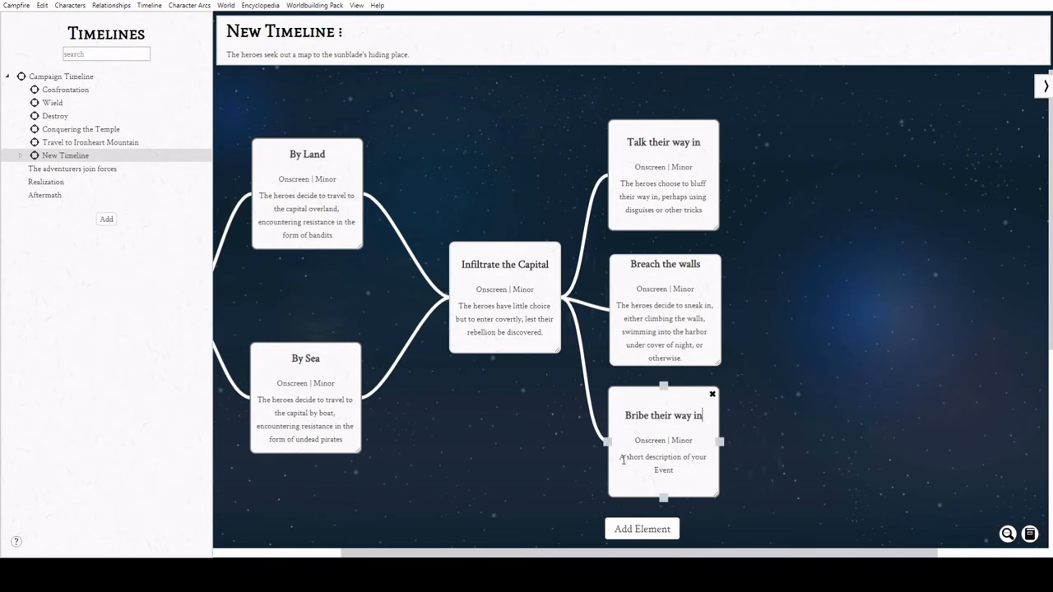
# - Describe "Bribe their way in" as "Money talks, and a few well placed coins can get you through the guards as well as a blade"
pyautogui.hotkey('ctrl', 'a')
pyautogui.write('M')
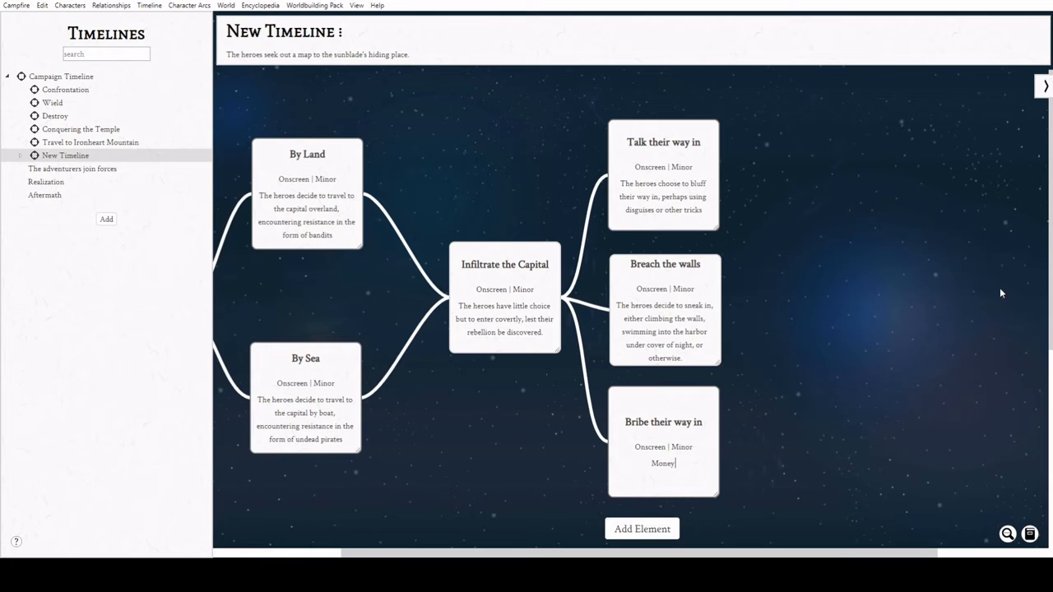
pyautogui.write('oney talks.')
pyautogui.write(' and a few well placed coins')
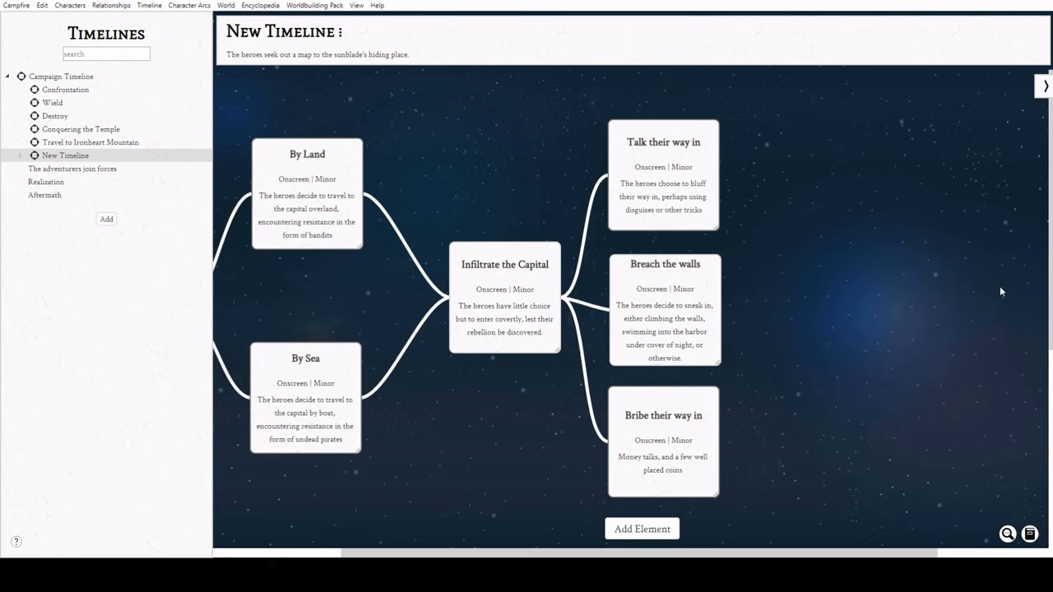
pyautogui.write(' can get you through the g')
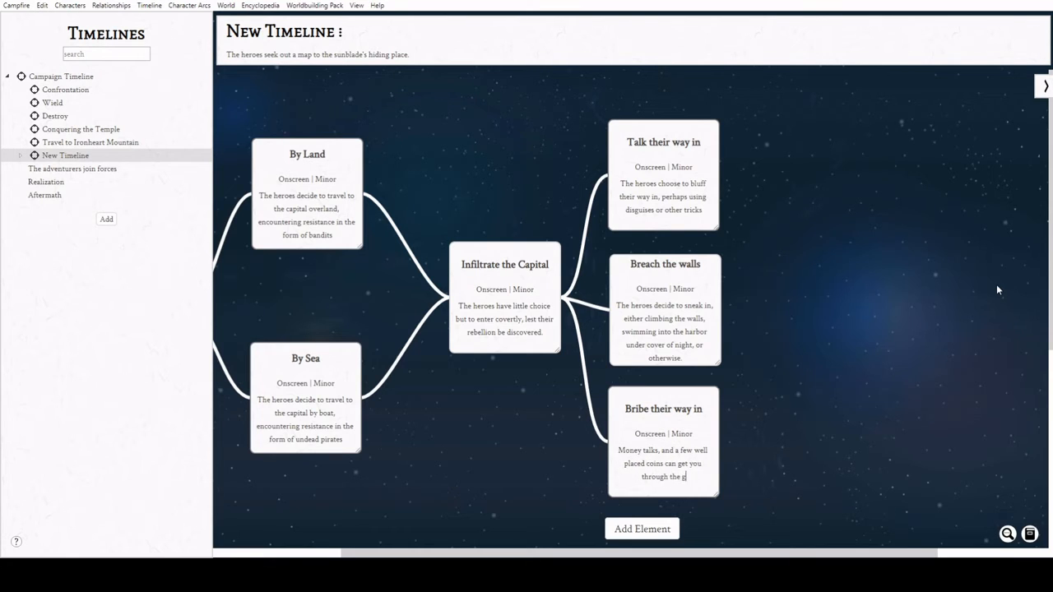
pyautogui.write('uards as well as a blade')
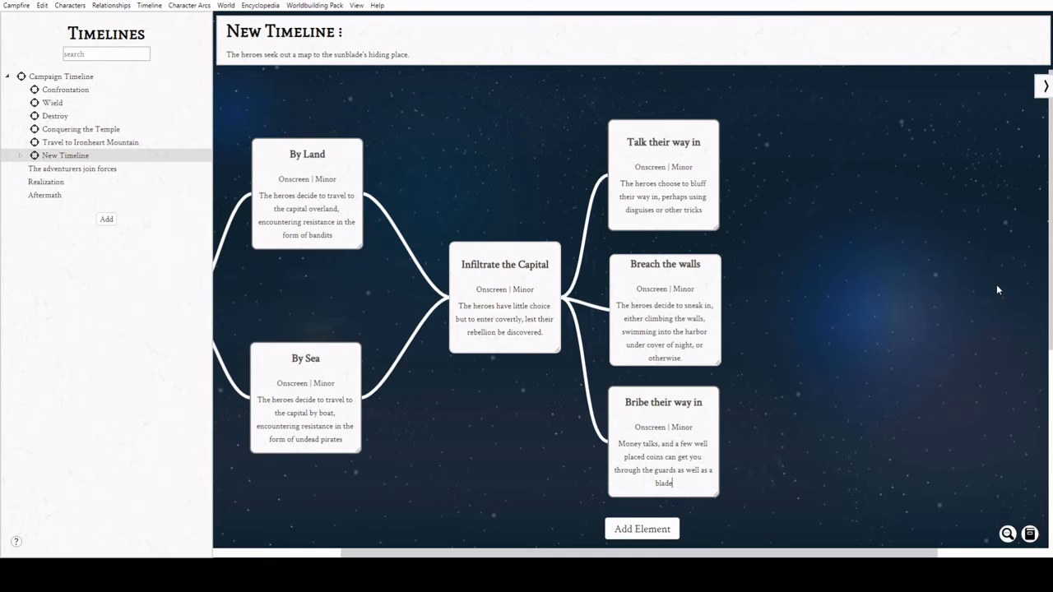
pyautogui.click(962, 292)
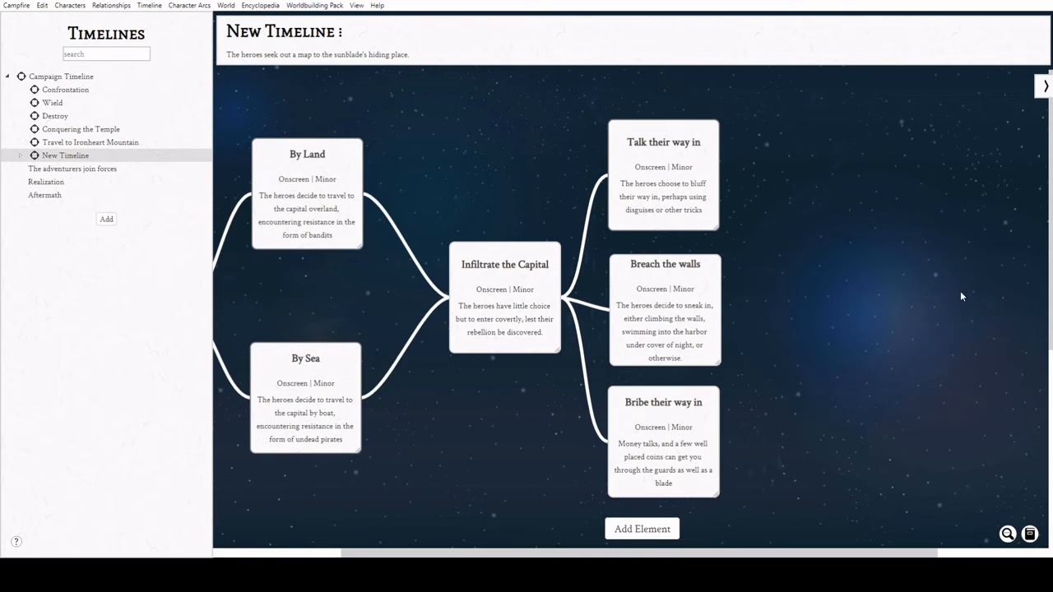
# - Add a new event beyond the three infiltration branches and connect "Talk their way in", "Breach the walls" and "Bribe their way in" to it
pyautogui.scroll(-2, 760, 459)
pyautogui.click(642, 529)
pyautogui.moveTo(729, 430); pyautogui.dragTo(871, 174)
pyautogui.scroll(3, 736, 197)
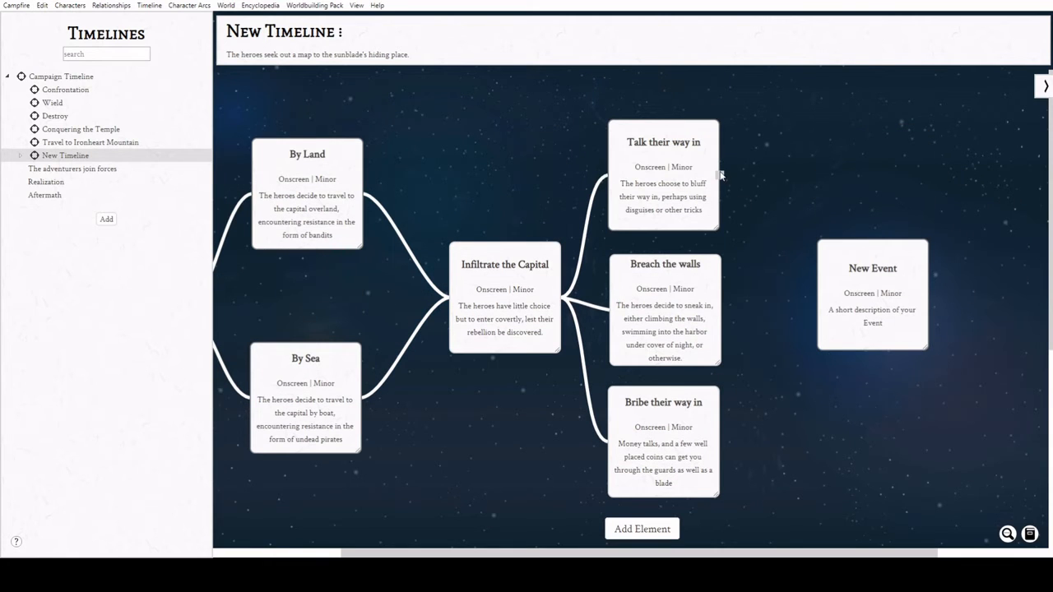
pyautogui.moveTo(721, 174); pyautogui.dragTo(817, 294)
pyautogui.moveTo(722, 305); pyautogui.dragTo(817, 296)
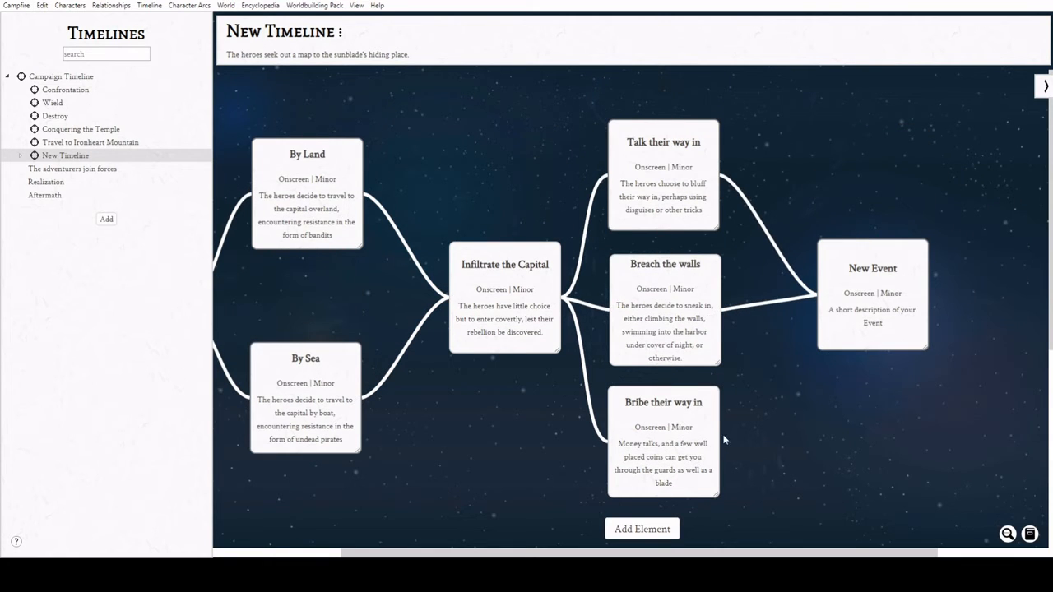
pyautogui.moveTo(722, 442); pyautogui.dragTo(817, 296)
# - Title the event where the three infiltration branches meet "Search for the Map"
pyautogui.hscroll(2, 819, 284)
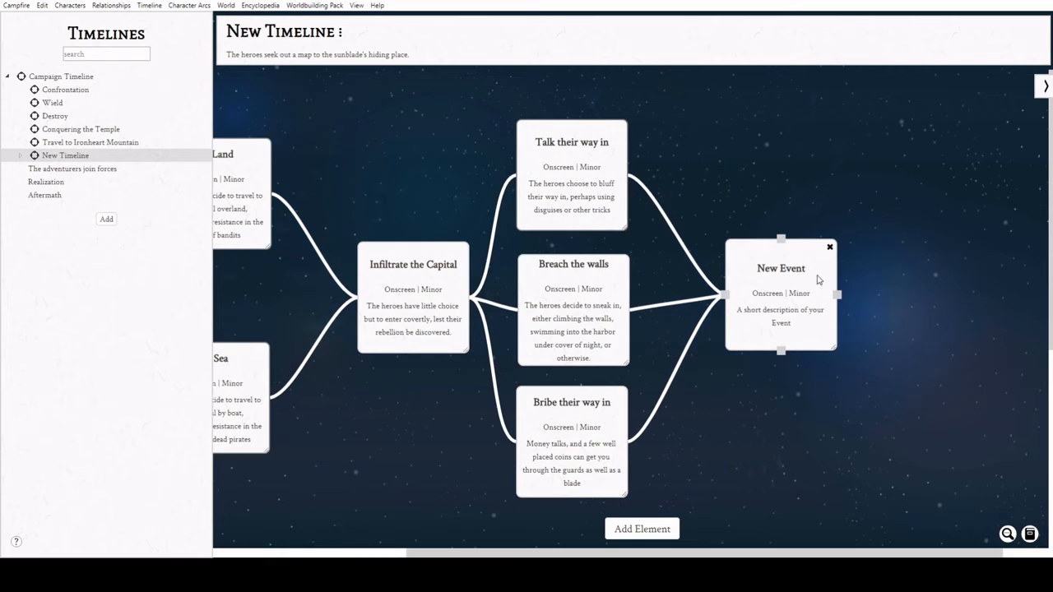
pyautogui.doubleClick(819, 280)
pyautogui.write('Search')
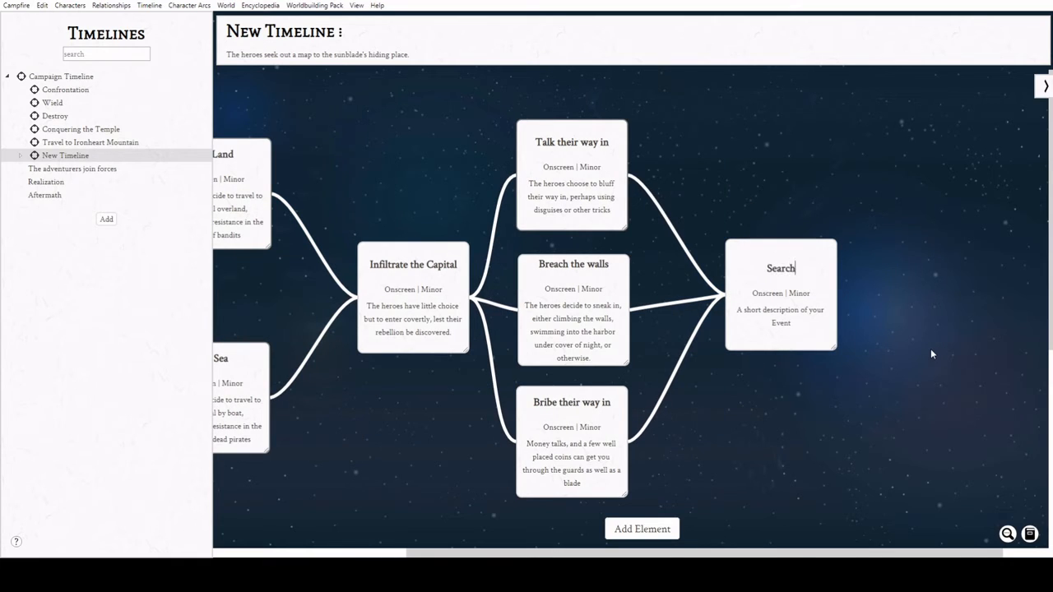
pyautogui.write(' for the Map')
# - Describe "Search for the Map" as "The heroes have a lead on the map, but not the map itself. They need to find out who has it."
pyautogui.hotkey('ctrl', 'a')
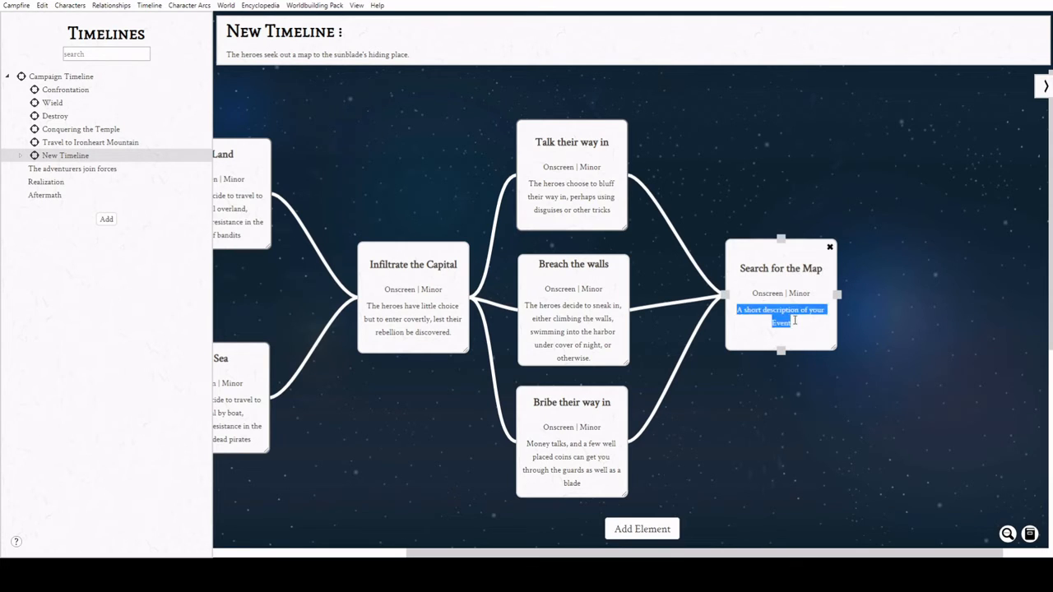
pyautogui.write('The')
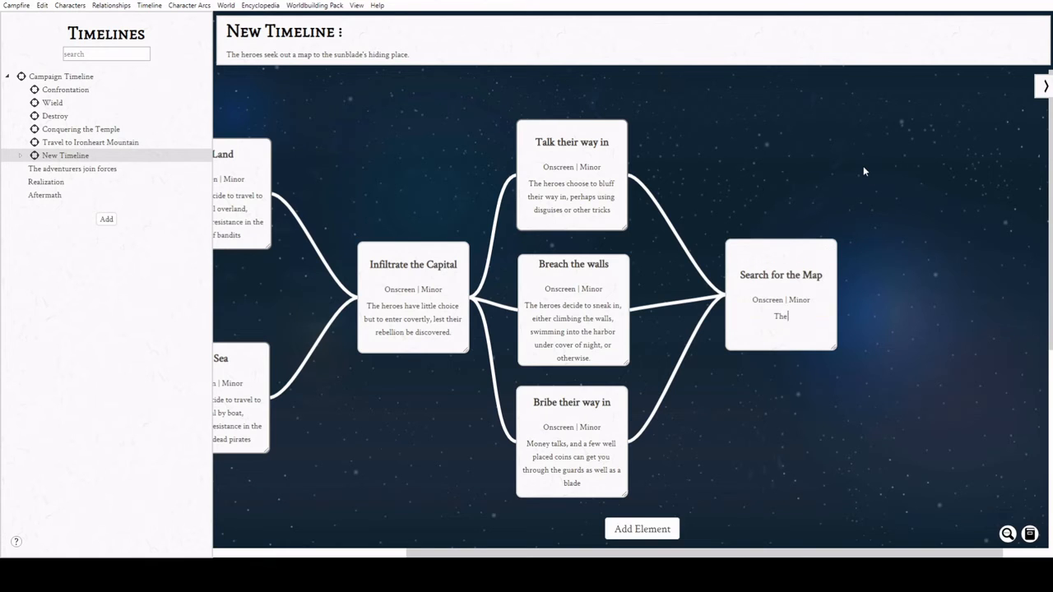
pyautogui.write(' PCs have a lead on the map')
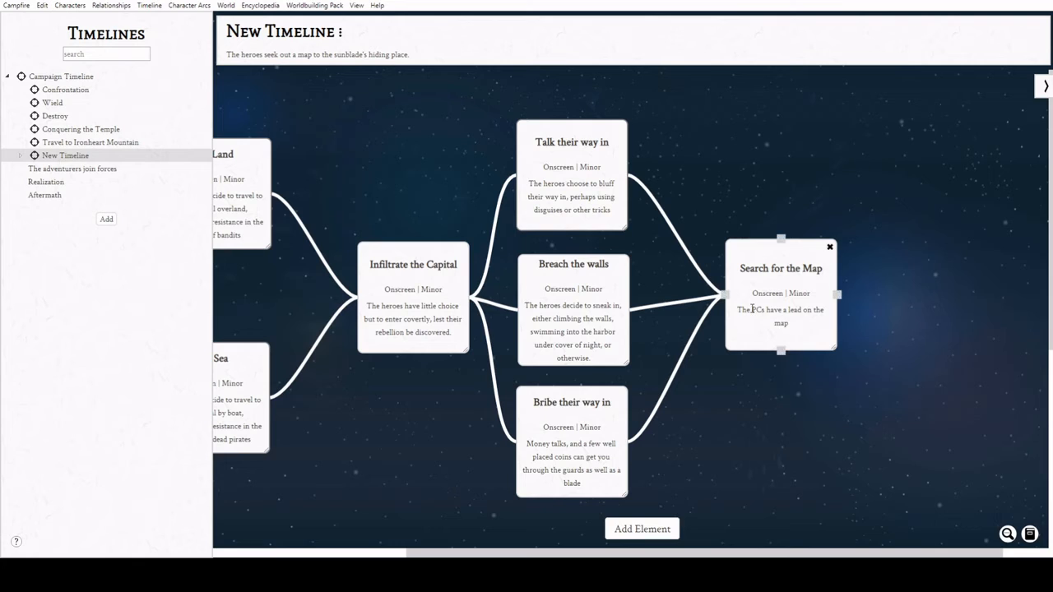
pyautogui.moveTo(768, 311); pyautogui.dragTo(857, 283)
pyautogui.press('Left')
pyautogui.press('Right')
pyautogui.press('Right')
pyautogui.hotkey('shift', 'Left')
pyautogui.hotkey('shift', 'Left')
pyautogui.hotkey('shift', 'Left')
pyautogui.hotkey('shift', 'Right')
pyautogui.write('heroe')
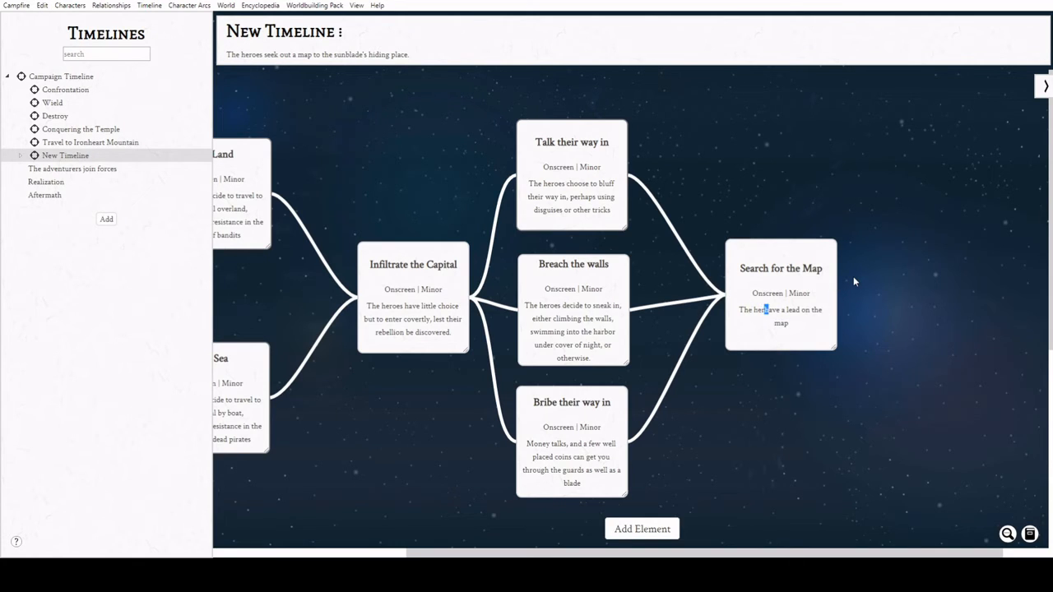
pyautogui.write('s have a l')
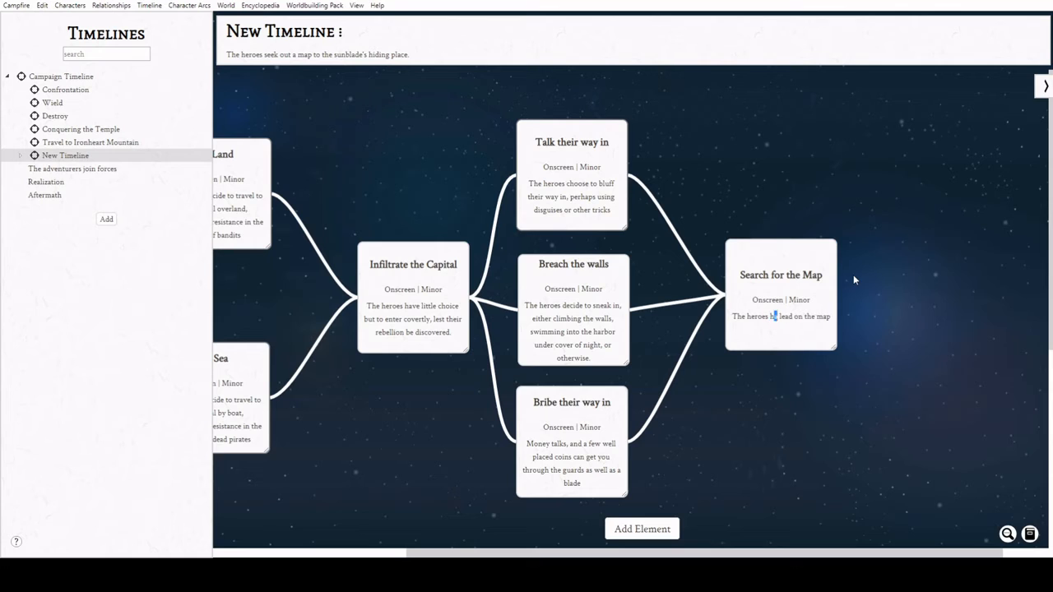
pyautogui.write('ead on the map, bu')
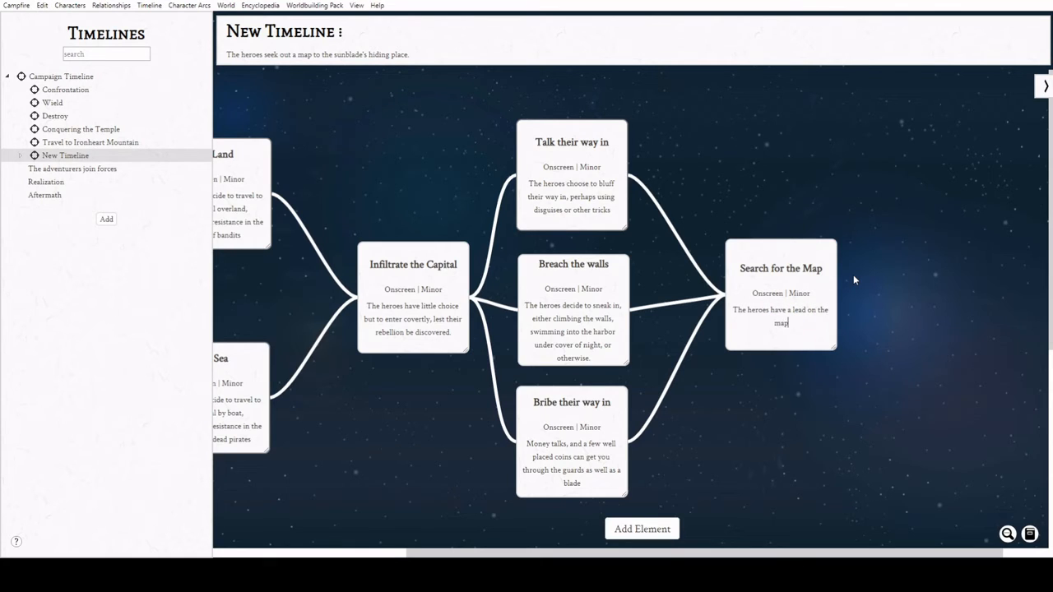
pyautogui.write('t not the map itself. The')
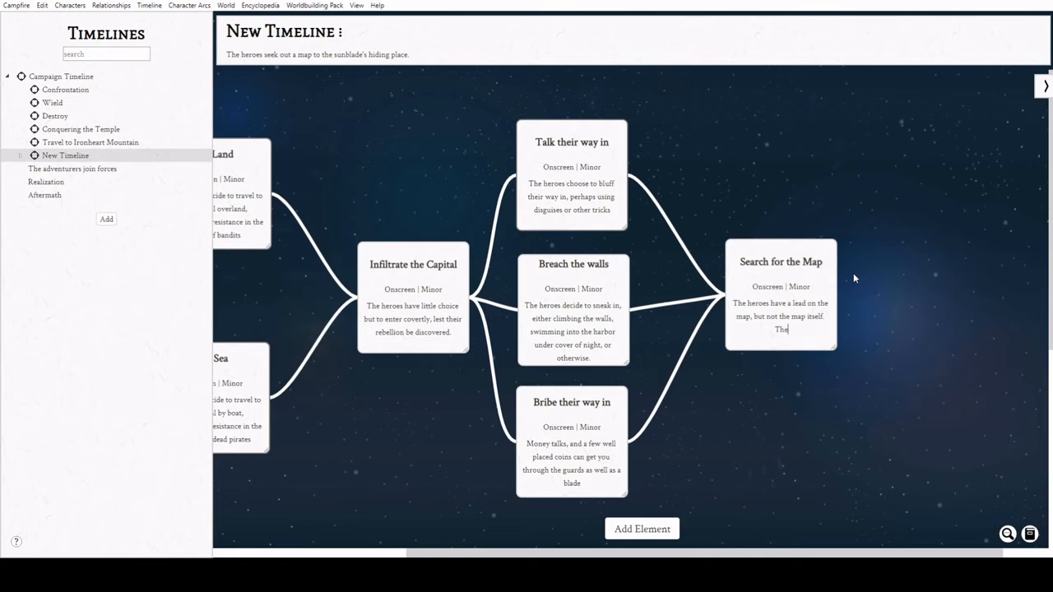
pyautogui.write('y need to find out who has it.')
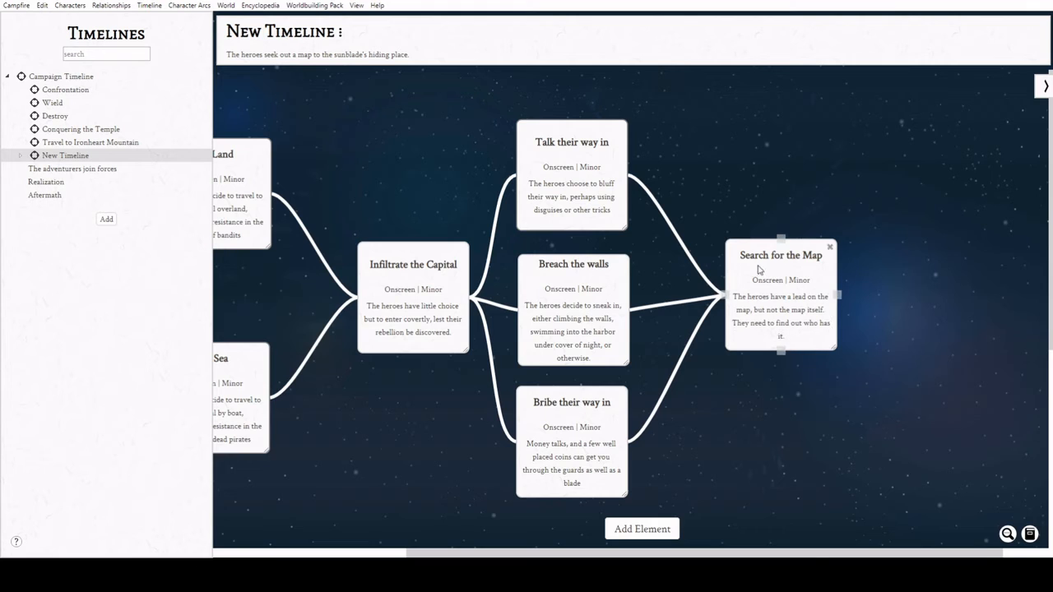
# - Add an event above and beyond "Search for the Map", connect it from there, and title it "Underworld connections"
pyautogui.moveTo(701, 553); pyautogui.dragTo(778, 553)
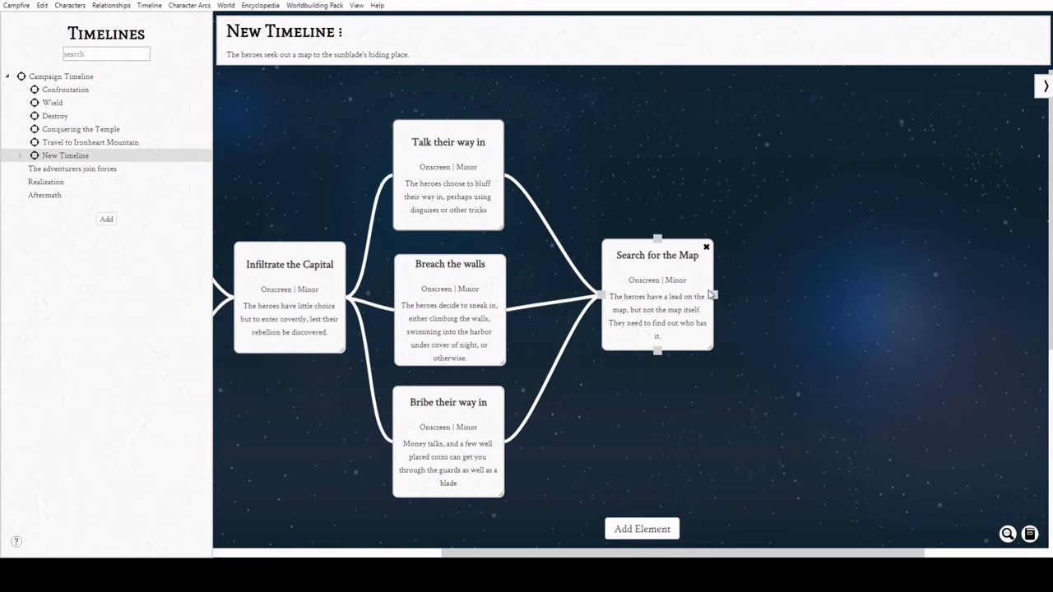
pyautogui.doubleClick(830, 199)
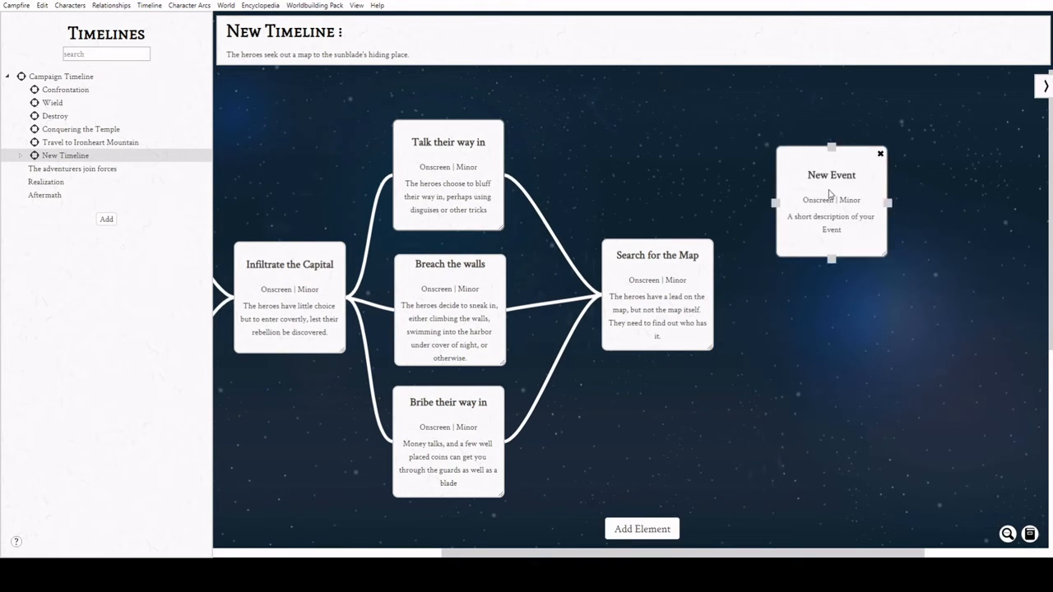
pyautogui.moveTo(828, 195); pyautogui.dragTo(827, 159)
pyautogui.moveTo(713, 295); pyautogui.dragTo(856, 138)
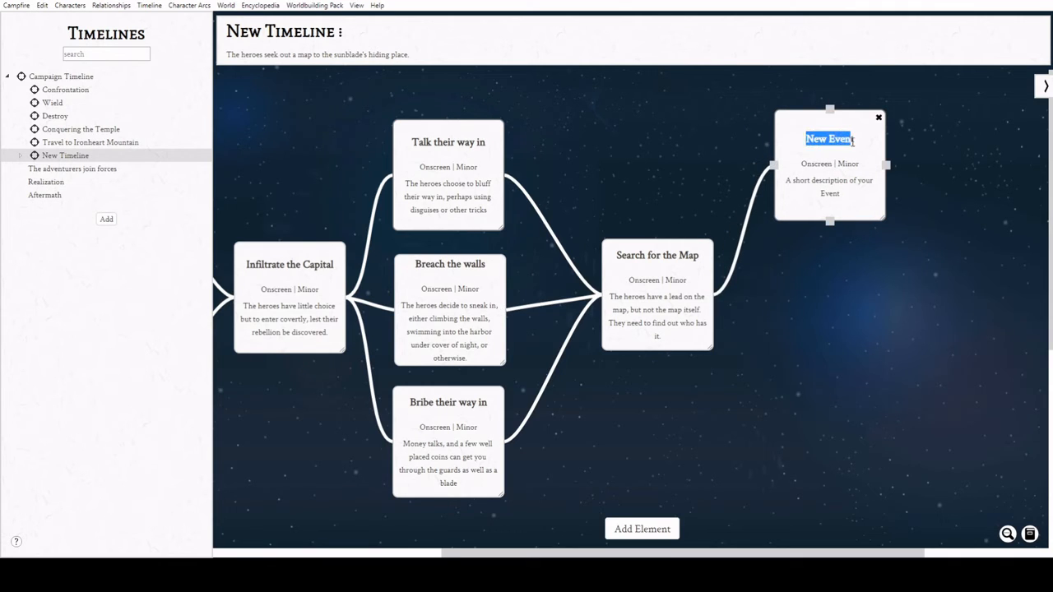
pyautogui.write('Underworld connections')
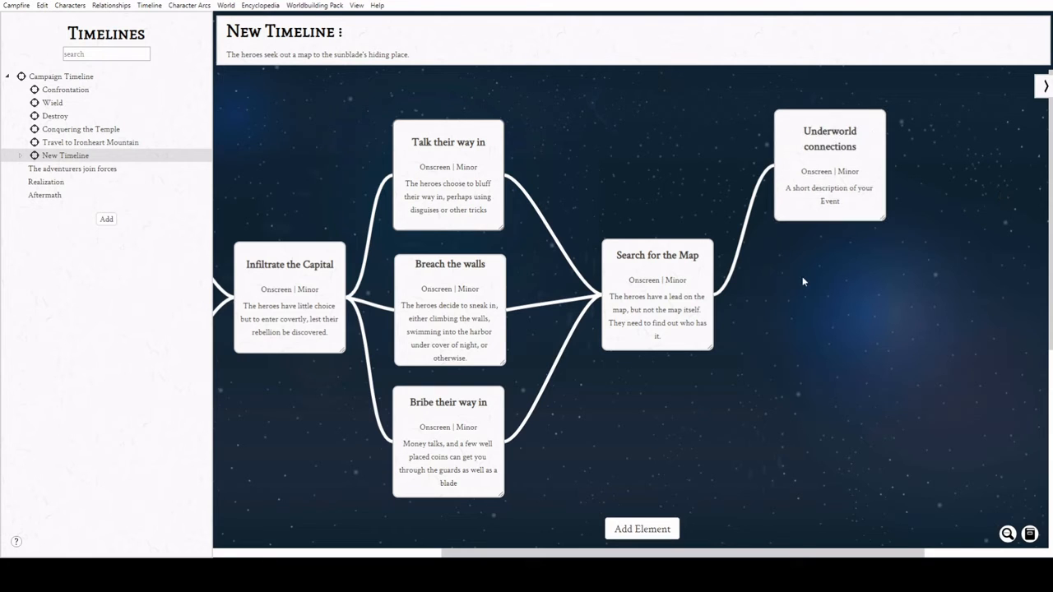
# - Add an event below "Underworld connections", connect "Search for the Map" to it, and title it "Mingle and gather information"
pyautogui.doubleClick(832, 296)
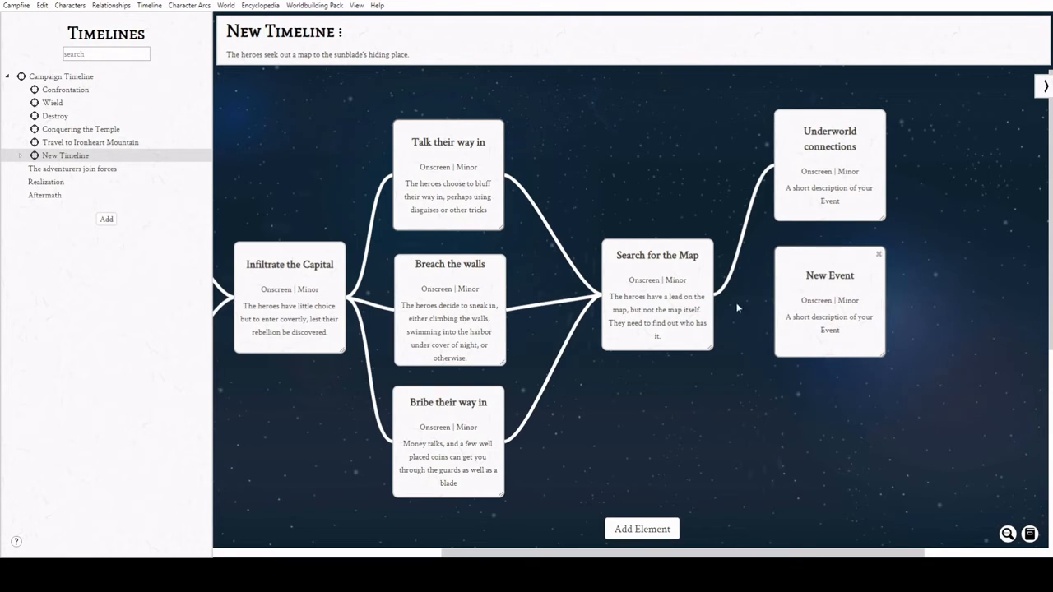
pyautogui.moveTo(713, 295); pyautogui.dragTo(853, 277)
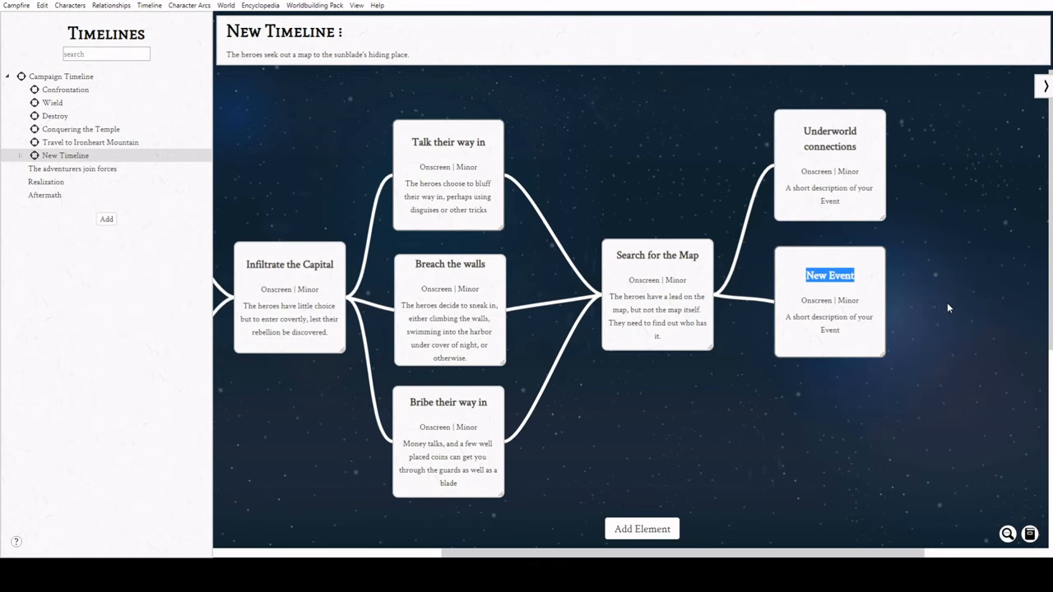
pyautogui.press('BackSpace')
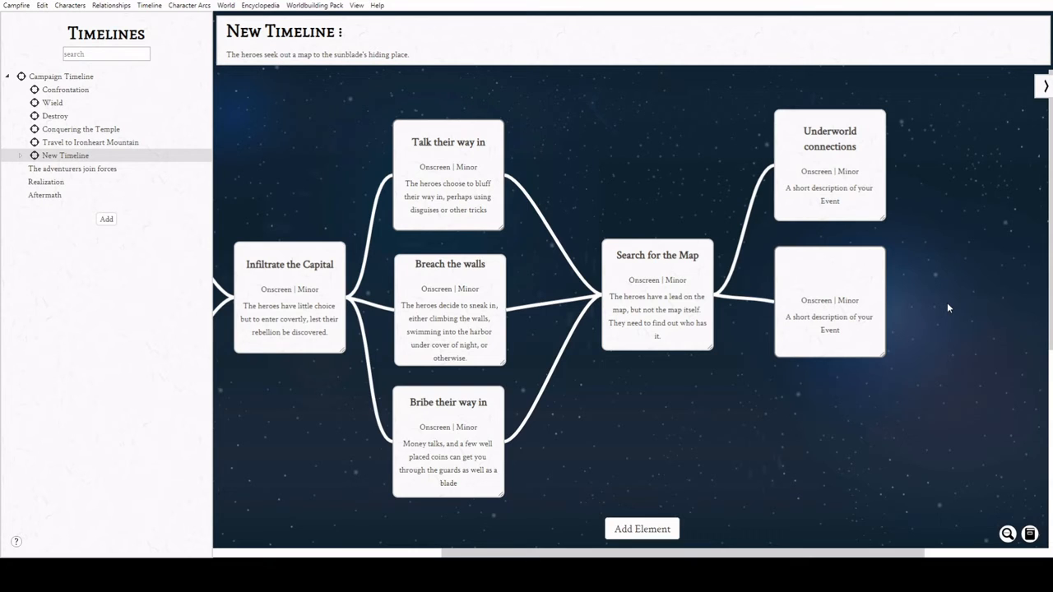
pyautogui.write('Mingle and gather information')
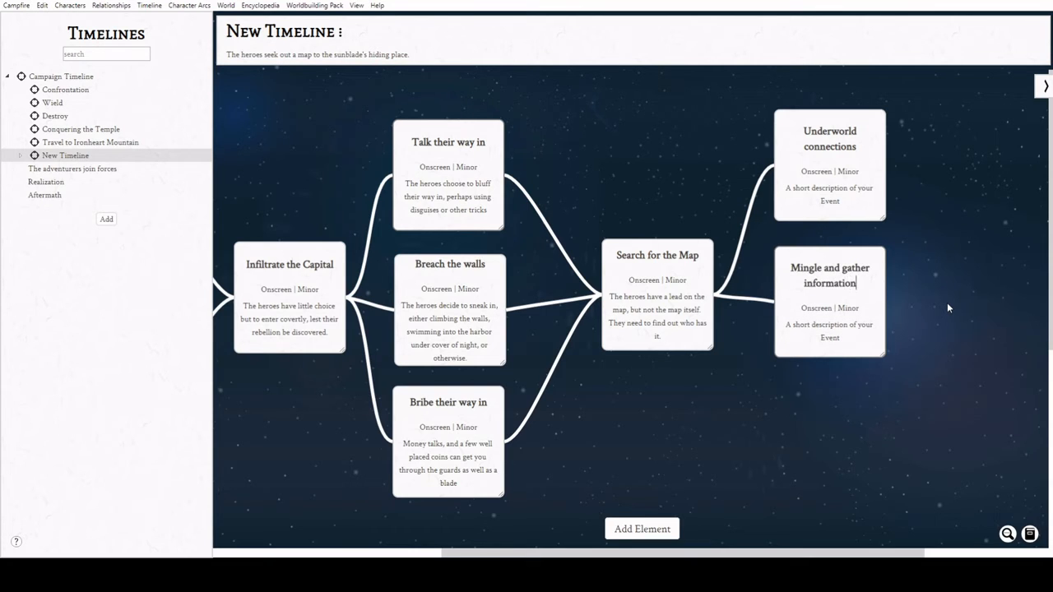
# - Add an event below "Mingle and gather information", connect "Search for the Map" to it, and title it "Money Talks"
pyautogui.click(780, 452)
pyautogui.doubleClick(833, 451)
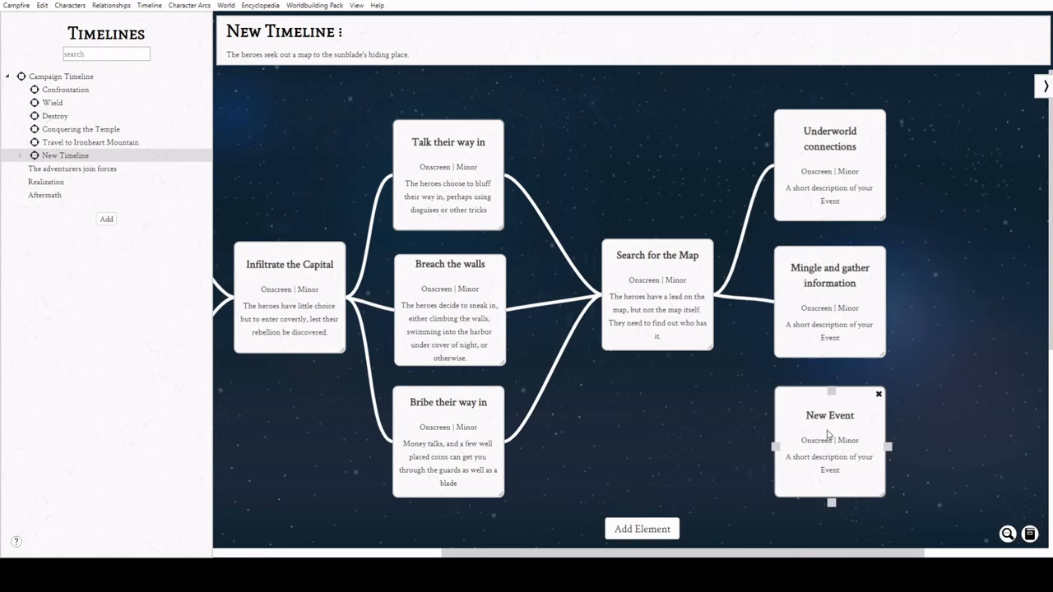
pyautogui.moveTo(709, 301); pyautogui.dragTo(836, 416)
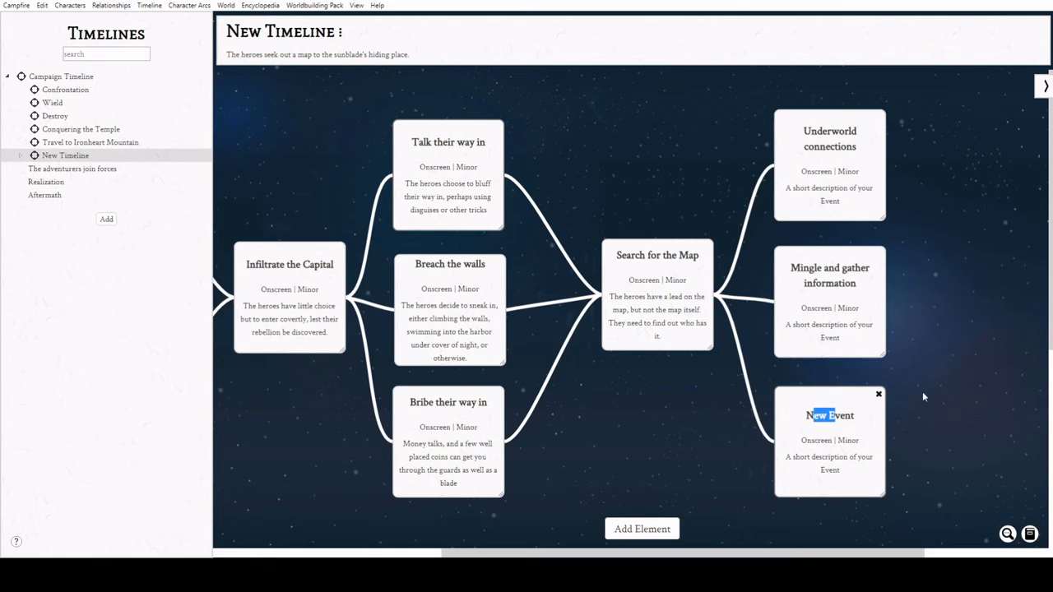
pyautogui.hotkey('ctrl', 'a')
pyautogui.press('BackSpace')
pyautogui.write('Money Talks')
pyautogui.click(922, 385)
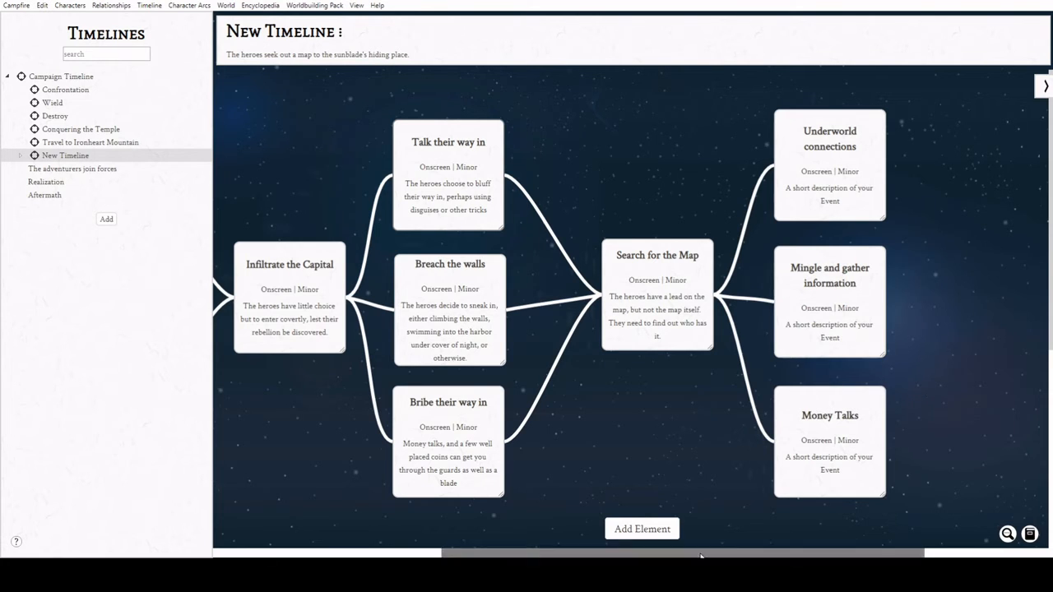
# - Describe "Underworld connections" as "The team seeks the criminal underworld for information"
pyautogui.moveTo(788, 189); pyautogui.dragTo(845, 200)
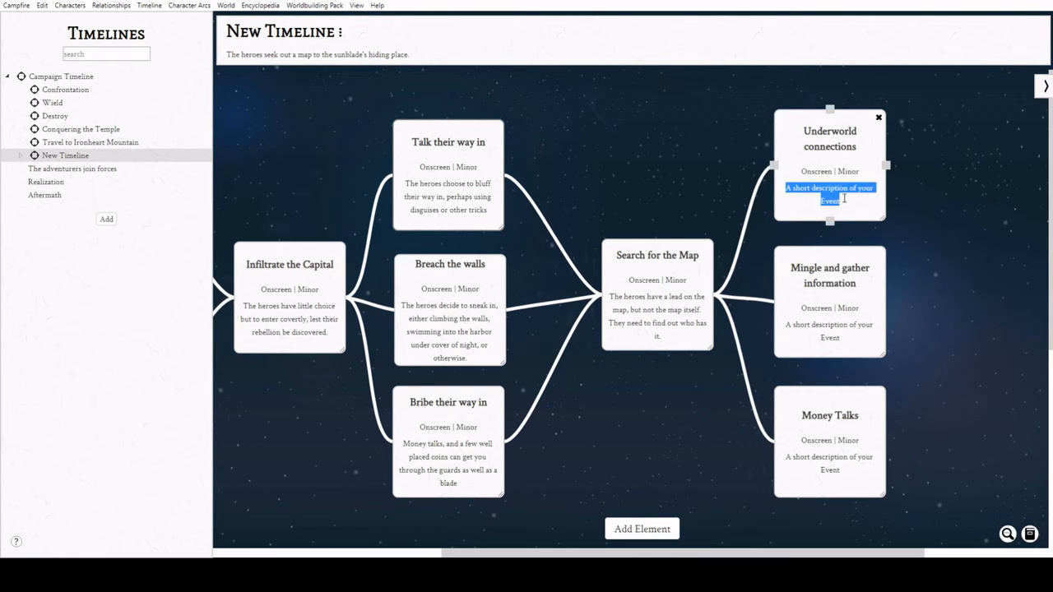
pyautogui.write('The')
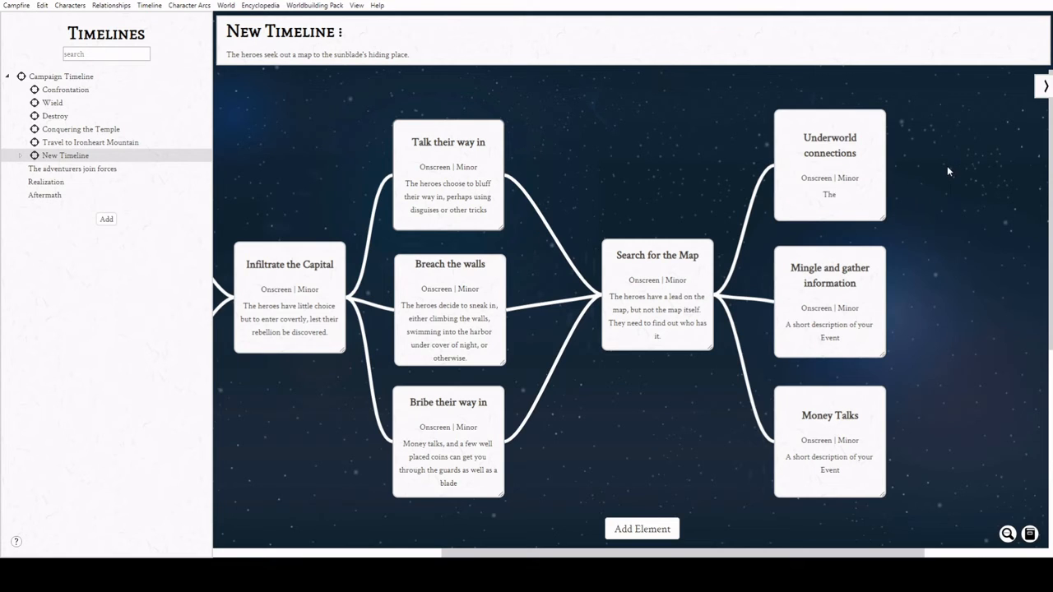
pyautogui.write(' team seeks the criminal underworld')
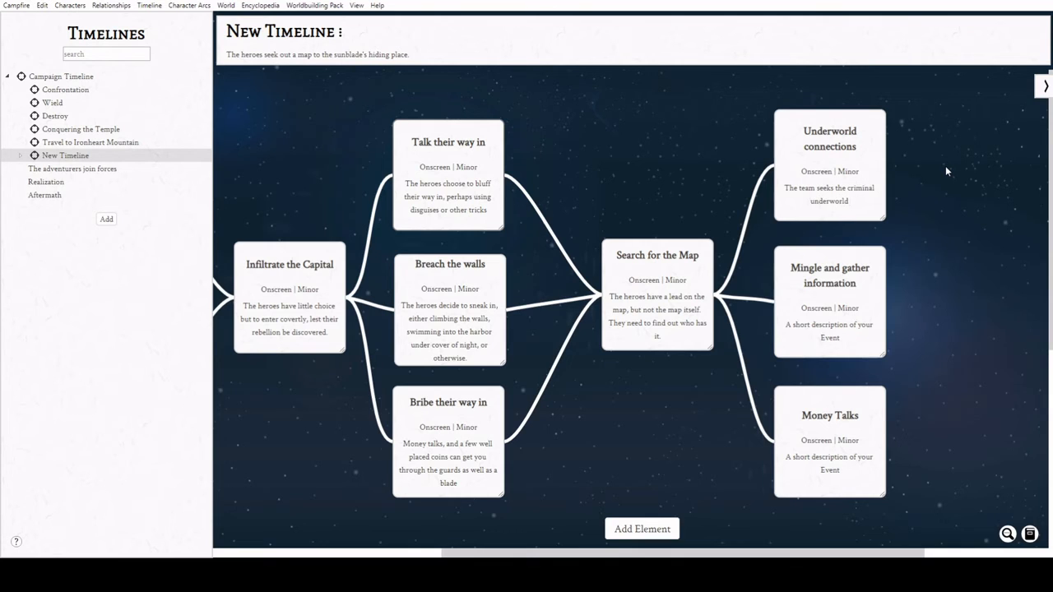
pyautogui.write(' for information')
# - Describe "Mingle and gather information" as "The team talks to regular people, asking about collectors of rare books and maps"
pyautogui.tripleClick(788, 327)
pyautogui.write('The team')
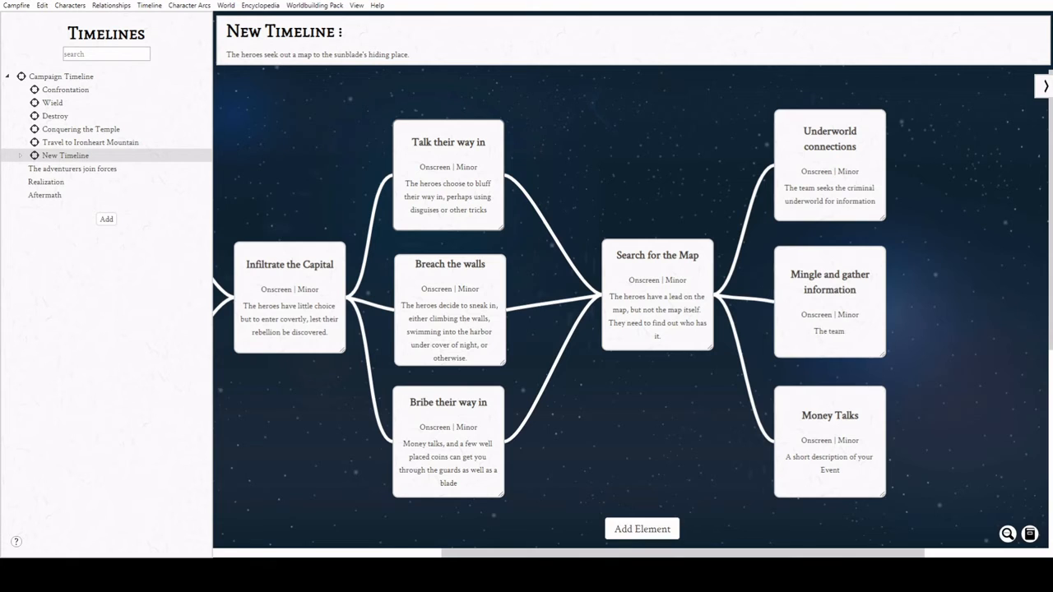
pyautogui.write(' talks to regular people, asking abo')
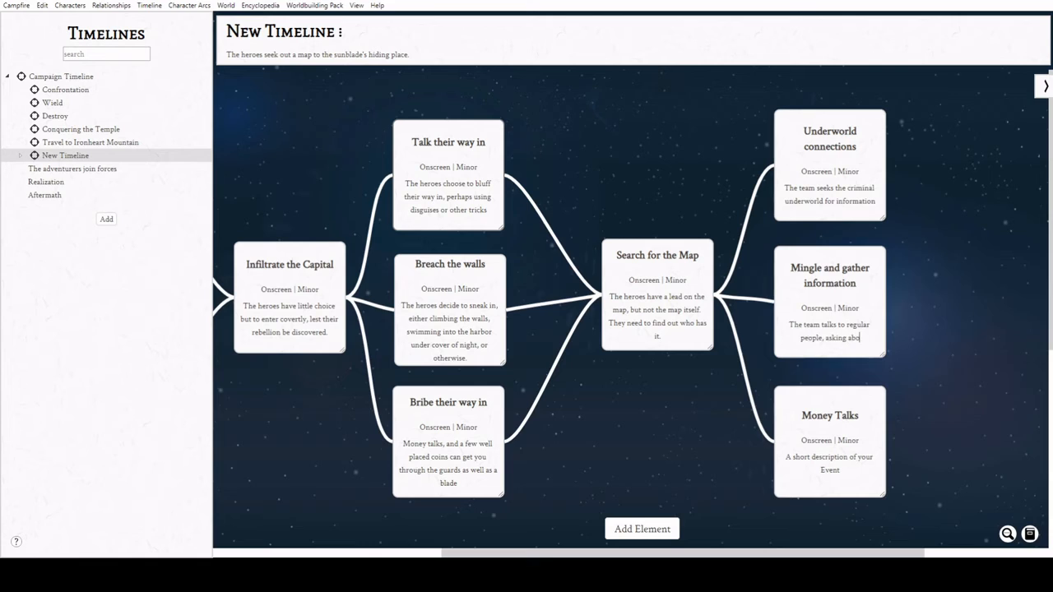
pyautogui.write('ut collectors of rare')
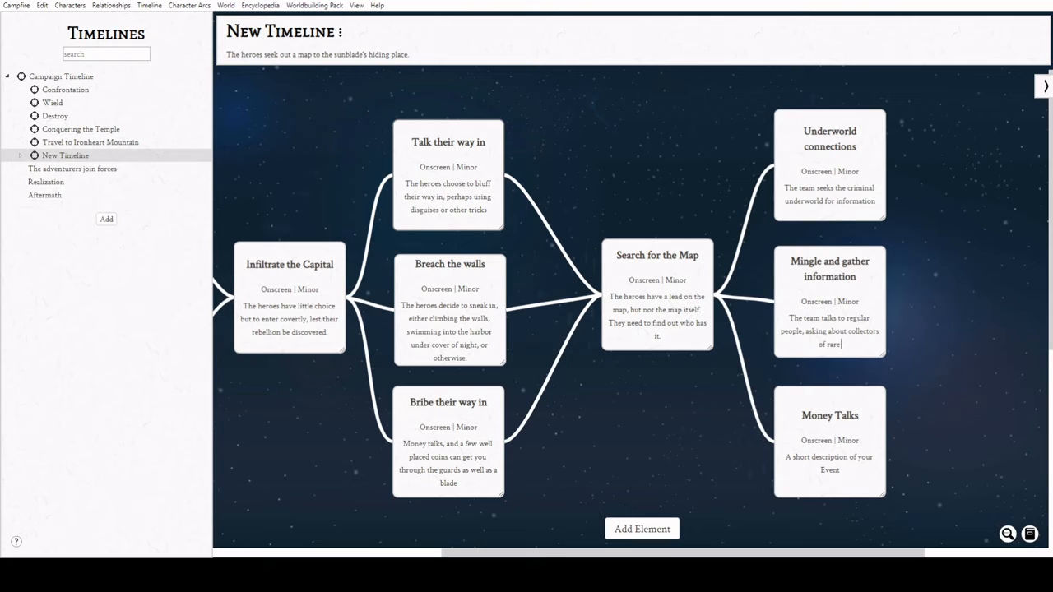
pyautogui.write(' books and maps')
# - Describe "Money Talks" as "The team starts throwing money around to get their answers"
pyautogui.moveTo(782, 457)
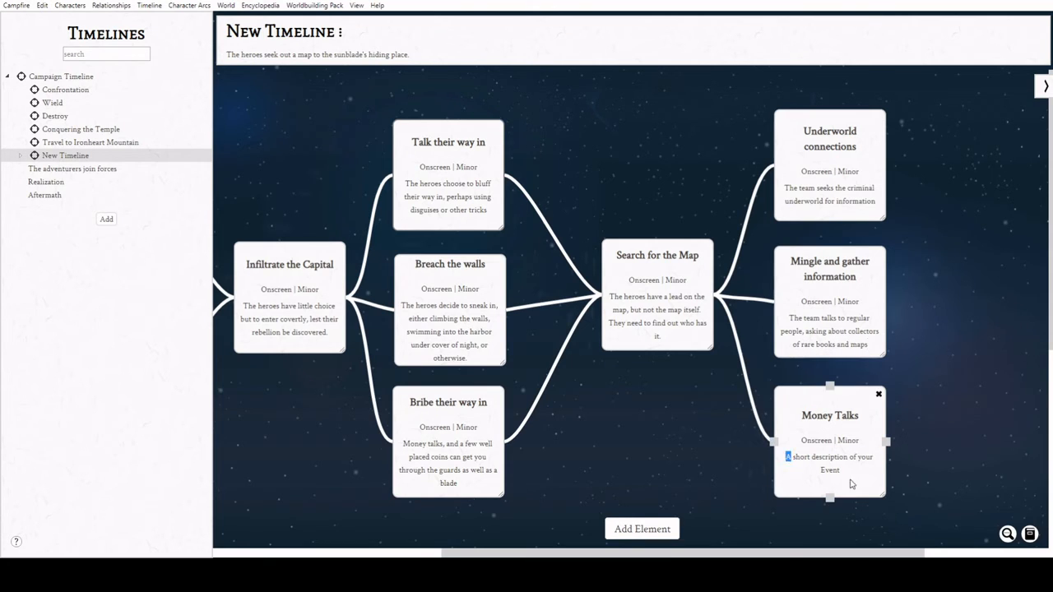
pyautogui.hotkey('ctrl', 'a')
pyautogui.write('The team s')
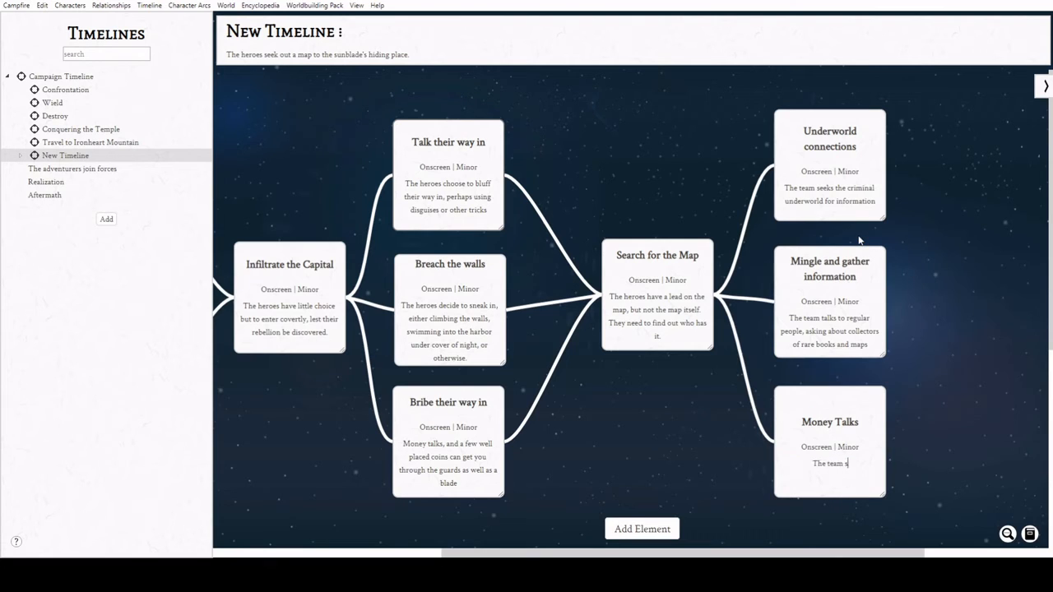
pyautogui.write('tarts throwing money ar')
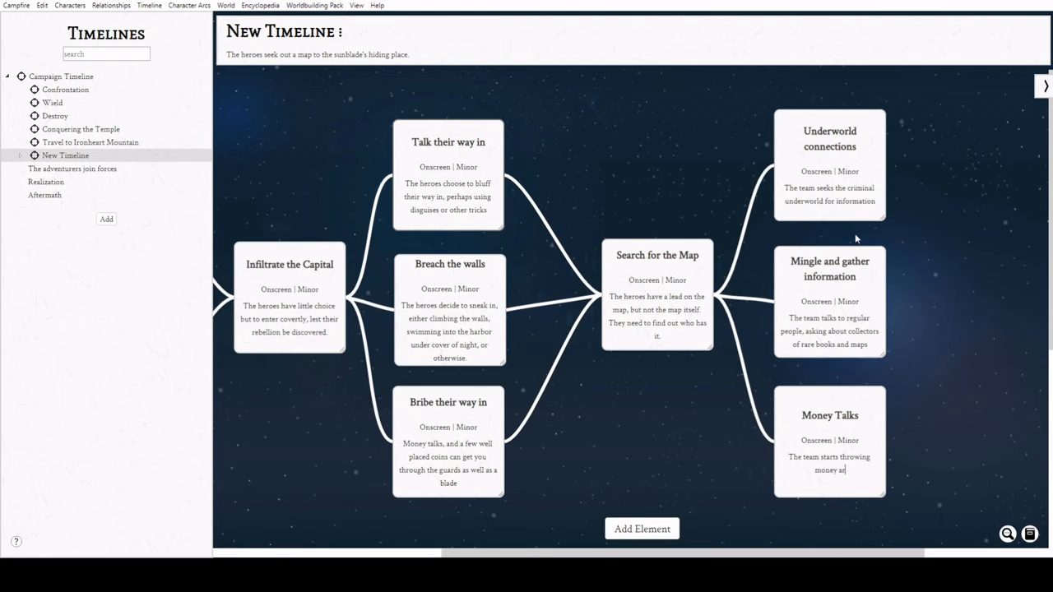
pyautogui.write('ound to get their answers')
# - Add two new events, one above the other, beyond "Underworld connections"
pyautogui.scroll(-1, 692, 320)
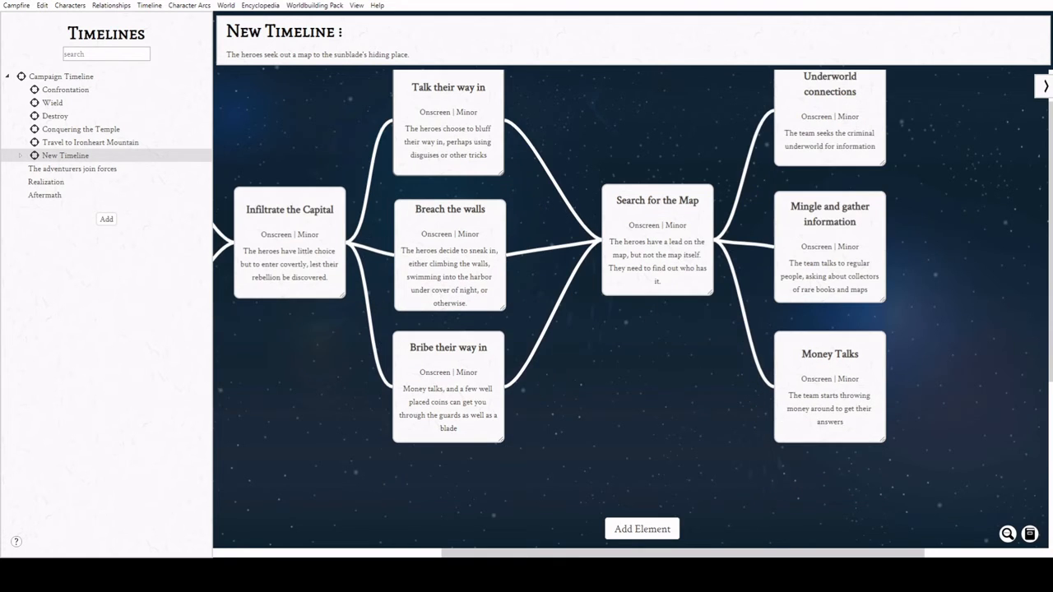
pyautogui.moveTo(753, 553); pyautogui.dragTo(581, 538)
pyautogui.scroll(1, 508, 280)
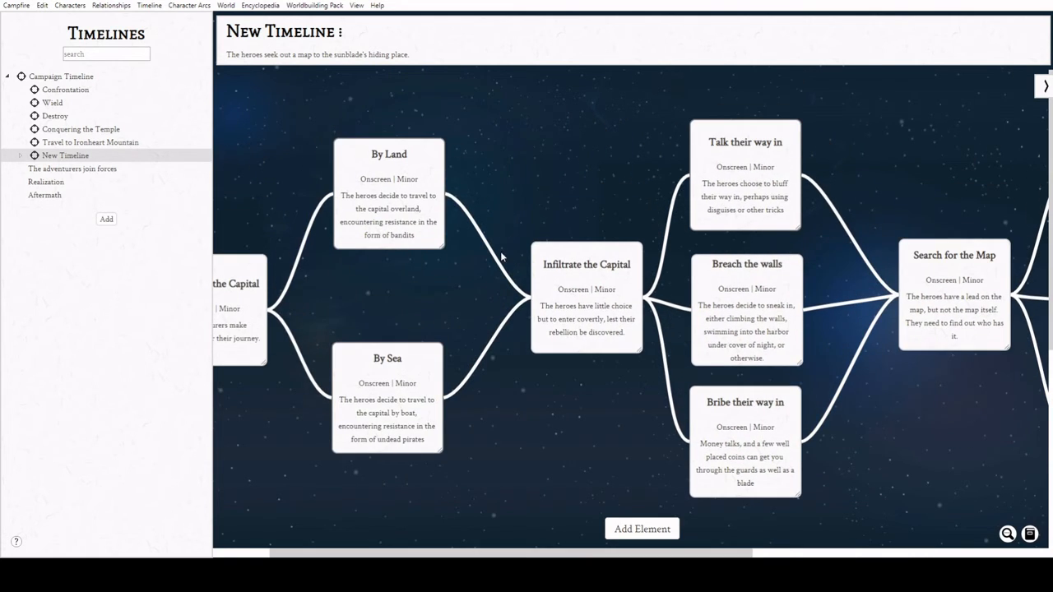
pyautogui.moveTo(653, 555); pyautogui.dragTo(915, 553)
pyautogui.doubleClick(820, 148)
pyautogui.moveTo(824, 147); pyautogui.dragTo(819, 99)
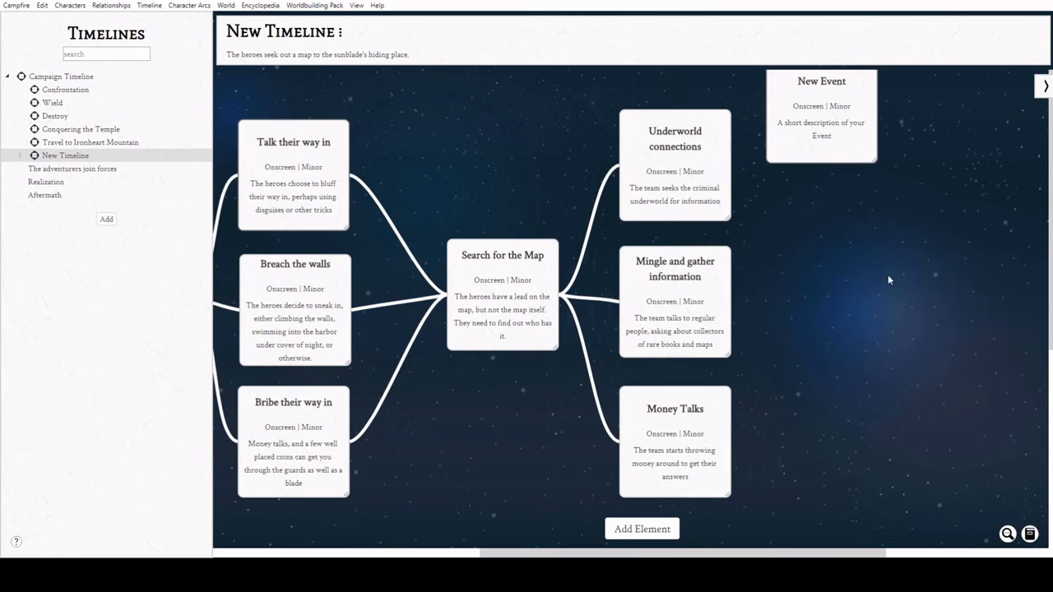
pyautogui.doubleClick(822, 225)
pyautogui.moveTo(823, 225); pyautogui.dragTo(827, 239)
# - Move "Money Talks", "Mingle and gather information" and "Underworld connections" lower to space the three search branches further apart
pyautogui.scroll(-5, 622, 423)
pyautogui.moveTo(639, 156); pyautogui.dragTo(634, 312)
pyautogui.scroll(4, 634, 310)
pyautogui.moveTo(626, 212); pyautogui.dragTo(638, 300)
pyautogui.scroll(1, 629, 221)
pyautogui.moveTo(629, 123); pyautogui.dragTo(629, 150)
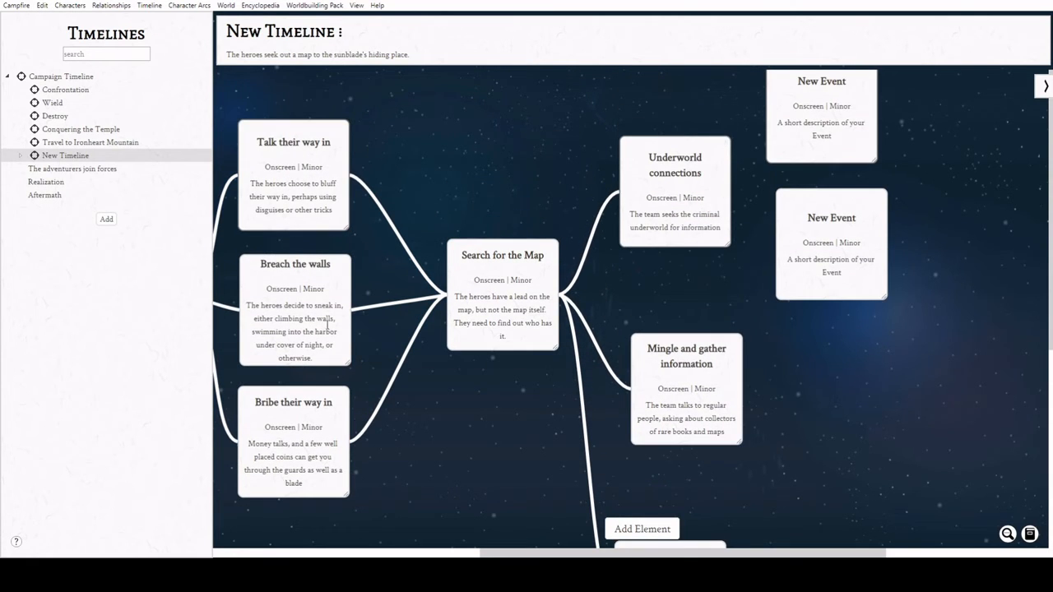
# - Title the upper of the two new events beyond "Underworld connections" "The Bandits mark"
pyautogui.doubleClick(797, 83)
pyautogui.write('Unfriendly Underw')
pyautogui.press('BackSpace')
pyautogui.press('BackSpace')
pyautogui.press('BackSpace')
pyautogui.press('BackSpace')
pyautogui.press('BackSpace')
pyautogui.press('BackSpace')
pyautogui.press('BackSpace')
pyautogui.press('BackSpace')
pyautogui.press('BackSpace')
pyautogui.press('BackSpace')
pyautogui.press('BackSpace')
pyautogui.press('BackSpace')
pyautogui.press('BackSpace')
pyautogui.press('BackSpace')
pyautogui.press('BackSpace')
pyautogui.press('BackSpace')
pyautogui.press('BackSpace')
pyautogui.write('The Bandits mark')
pyautogui.moveTo(576, 554); pyautogui.dragTo(317, 554)
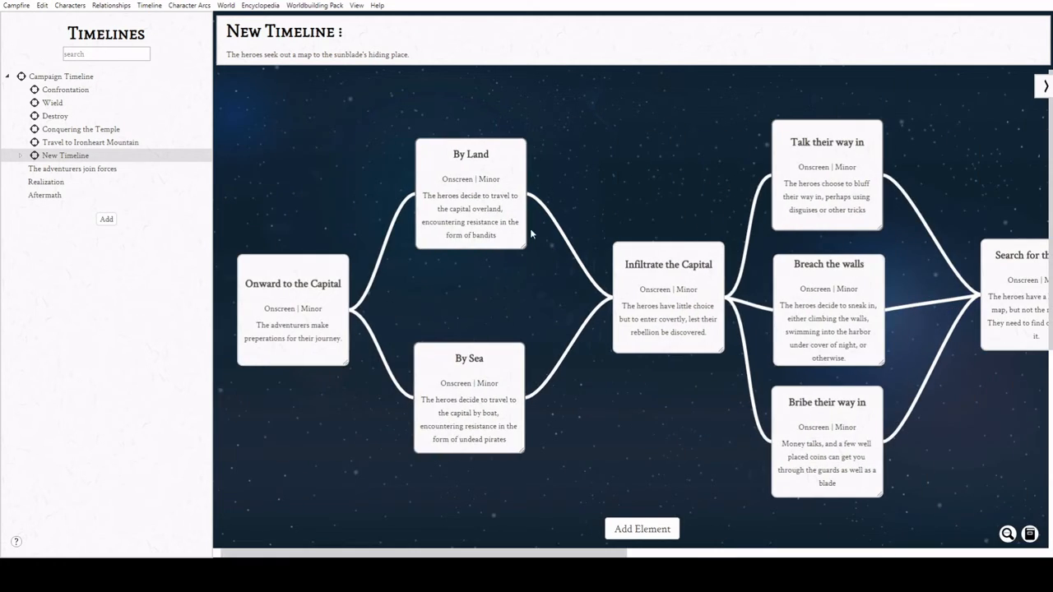
# - Connect "By Land" and "Underworld connections" to "The Bandits mark", and spread "By Land" and "By Sea" further apart vertically
pyautogui.moveTo(527, 195); pyautogui.dragTo(878, 107)
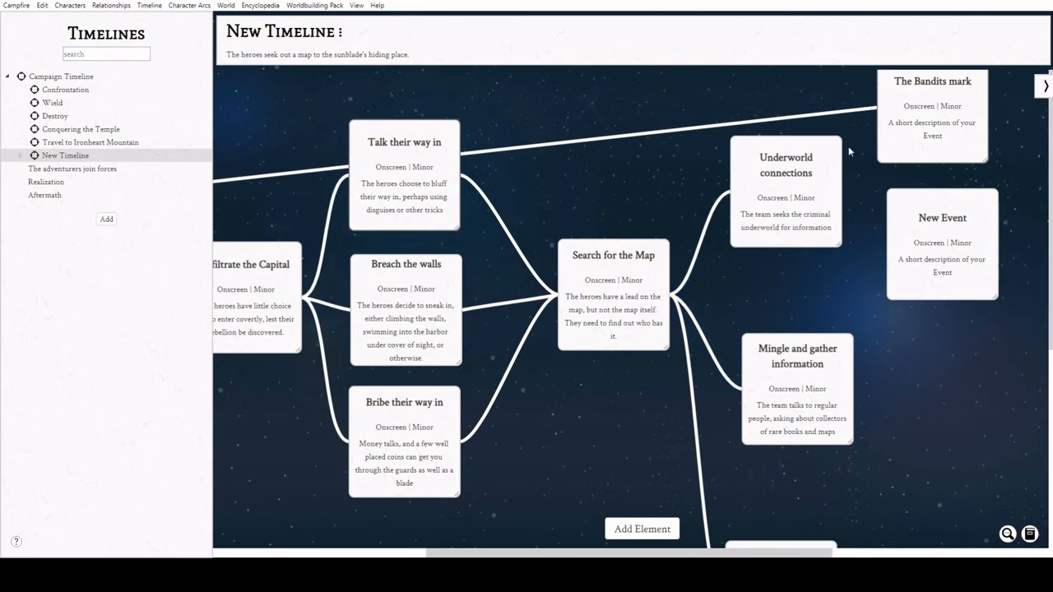
pyautogui.moveTo(843, 192); pyautogui.dragTo(879, 108)
pyautogui.moveTo(734, 554); pyautogui.dragTo(494, 553)
pyautogui.moveTo(447, 144); pyautogui.dragTo(454, 51)
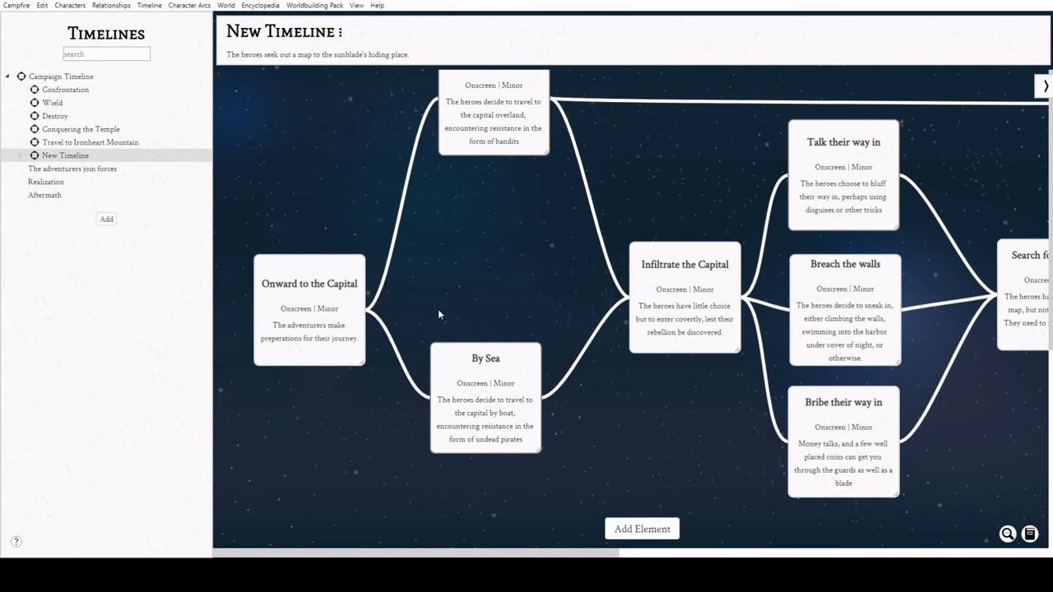
pyautogui.click(449, 352)
pyautogui.moveTo(448, 349); pyautogui.dragTo(449, 454)
# - Describe "The Bandits mark" as "Having acquired the talisman of the bandit leader, the group quickly makes headway."
pyautogui.moveTo(595, 553); pyautogui.dragTo(819, 517)
pyautogui.moveTo(861, 84); pyautogui.dragTo(935, 97)
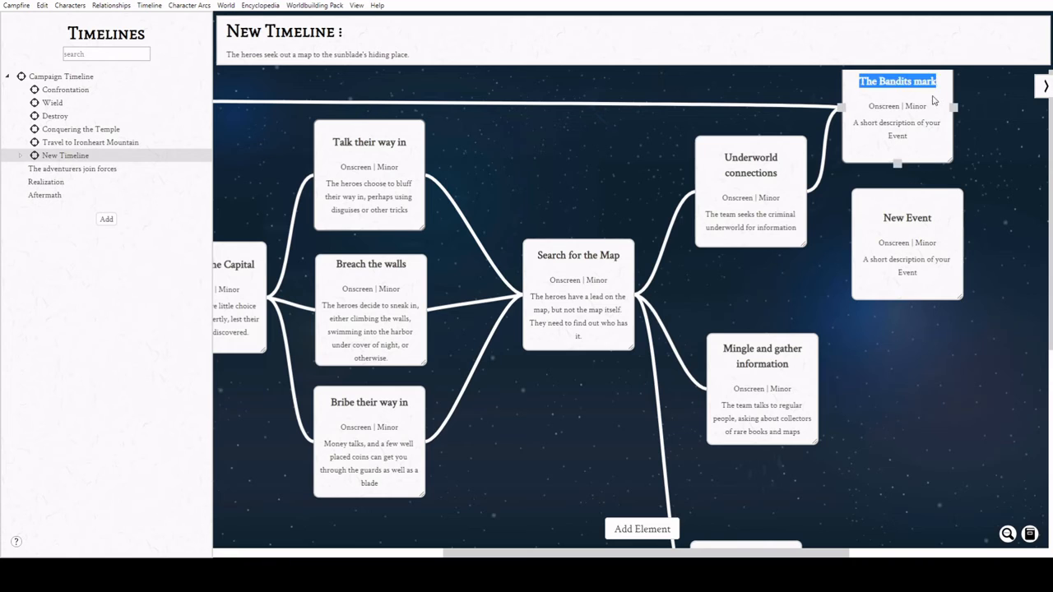
pyautogui.click(895, 132)
pyautogui.moveTo(855, 122); pyautogui.dragTo(920, 138)
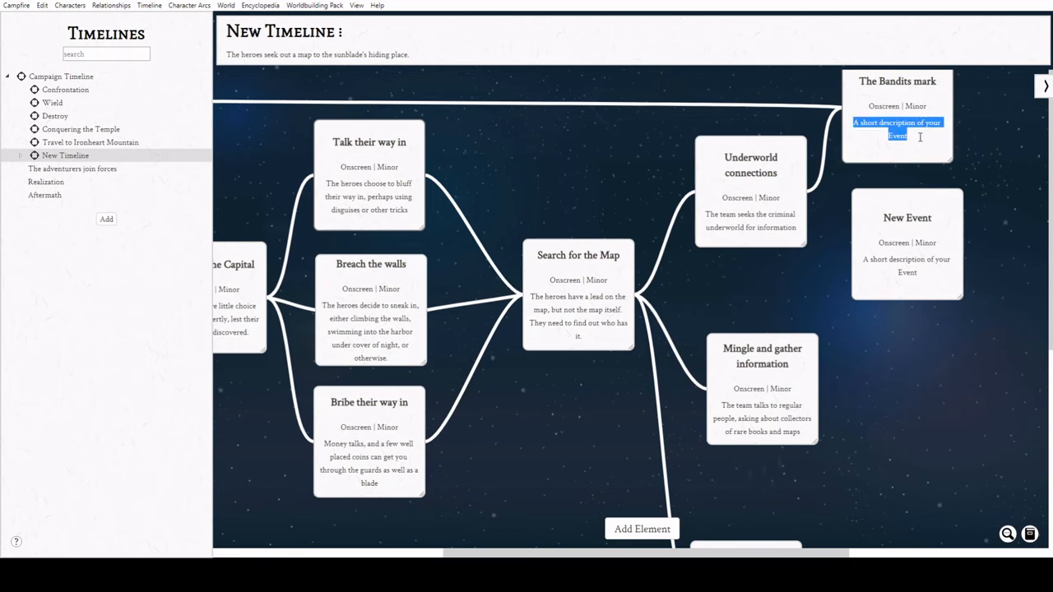
pyautogui.write('Having ac')
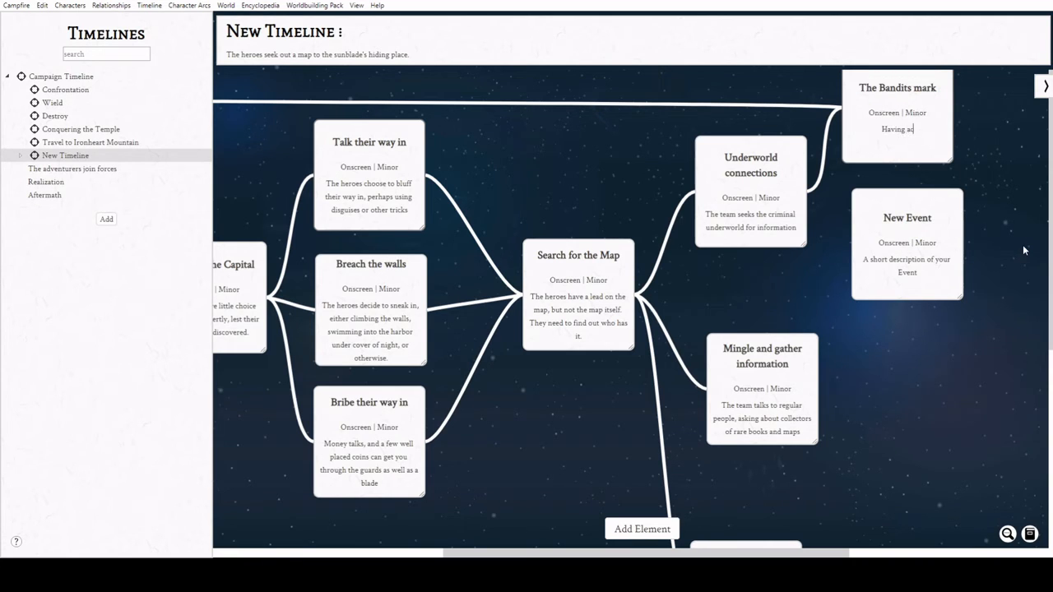
pyautogui.write('quired the talisman of the')
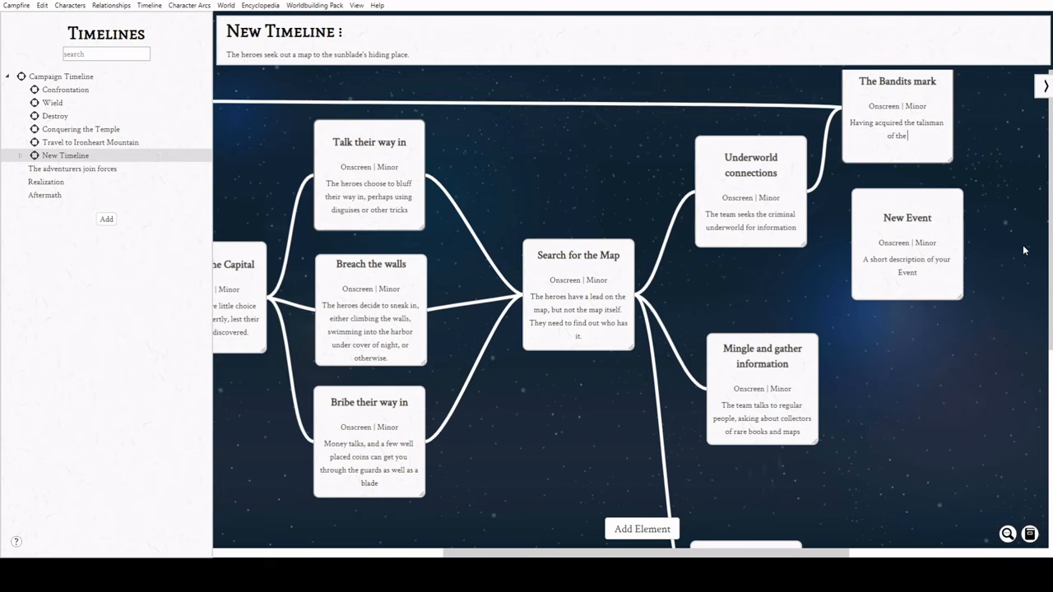
pyautogui.write(' bandit leader, the group quickly makes hea')
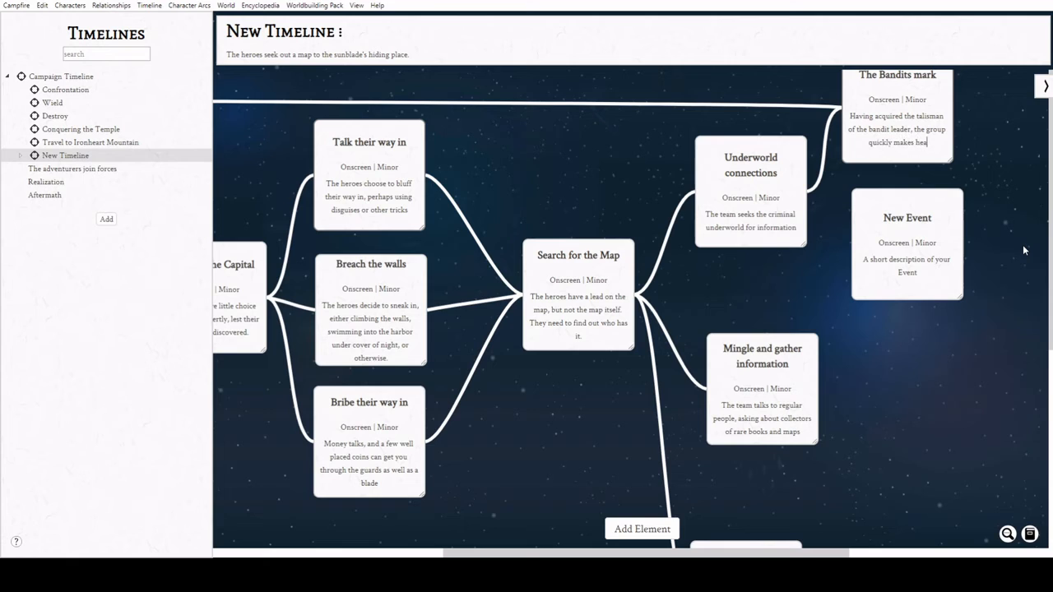
pyautogui.write('dway.')
# - Move the untitled event lower, beside "Mingle and gather information", and nest an added timeline inside the map-finding timeline
pyautogui.moveTo(882, 203); pyautogui.dragTo(882, 397)
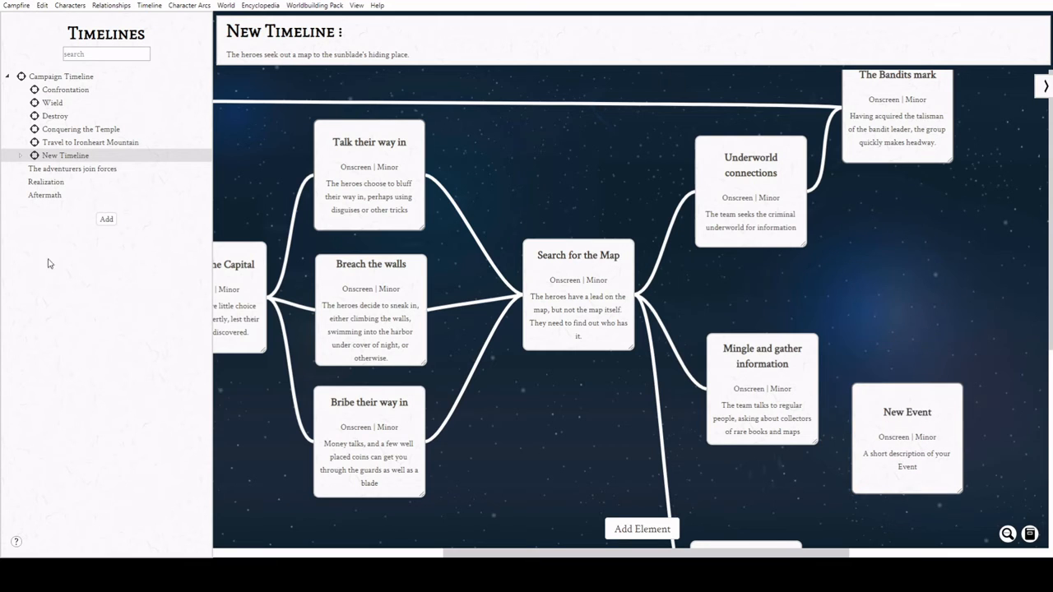
pyautogui.click(107, 220)
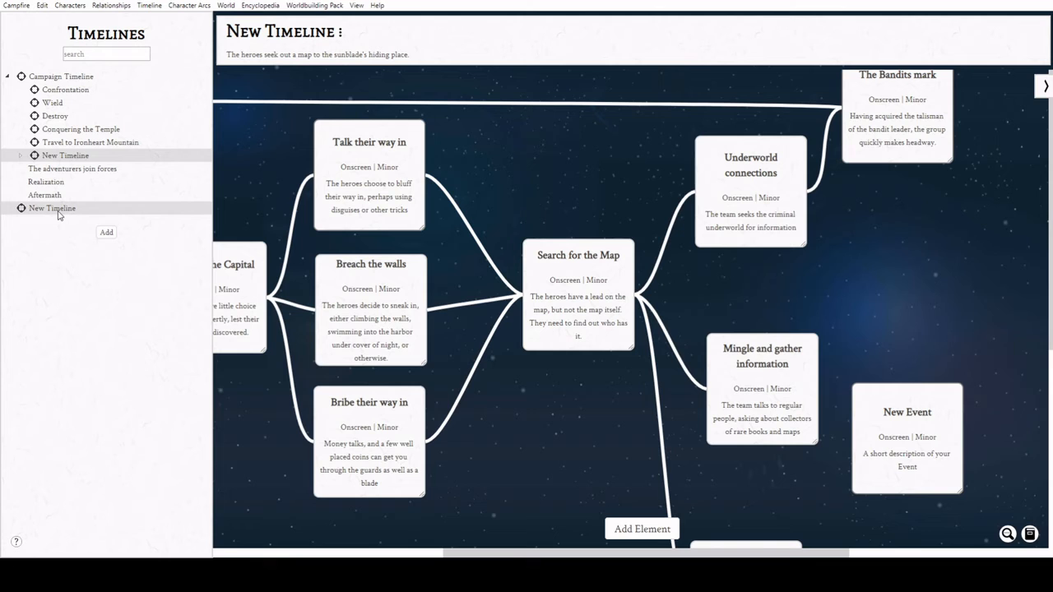
pyautogui.moveTo(58, 216); pyautogui.dragTo(103, 160)
# - Place the nested new timeline just below "The Bandits mark" and connect "Underworld connections" to it
pyautogui.click(786, 547)
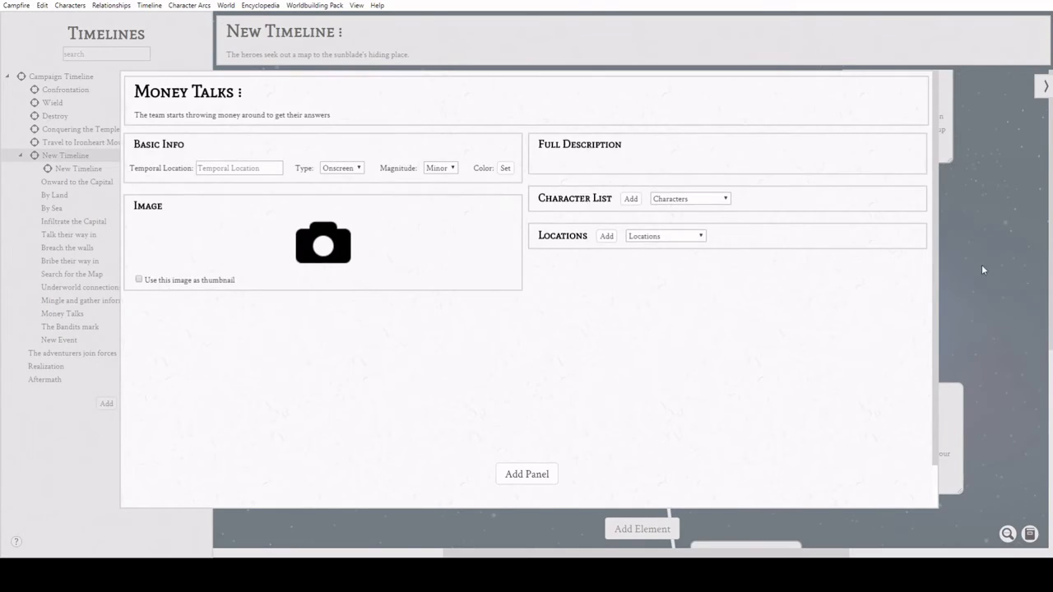
pyautogui.click(984, 269)
pyautogui.moveTo(668, 553); pyautogui.dragTo(436, 550)
pyautogui.moveTo(477, 331); pyautogui.dragTo(994, 373)
pyautogui.moveTo(612, 552); pyautogui.dragTo(920, 552)
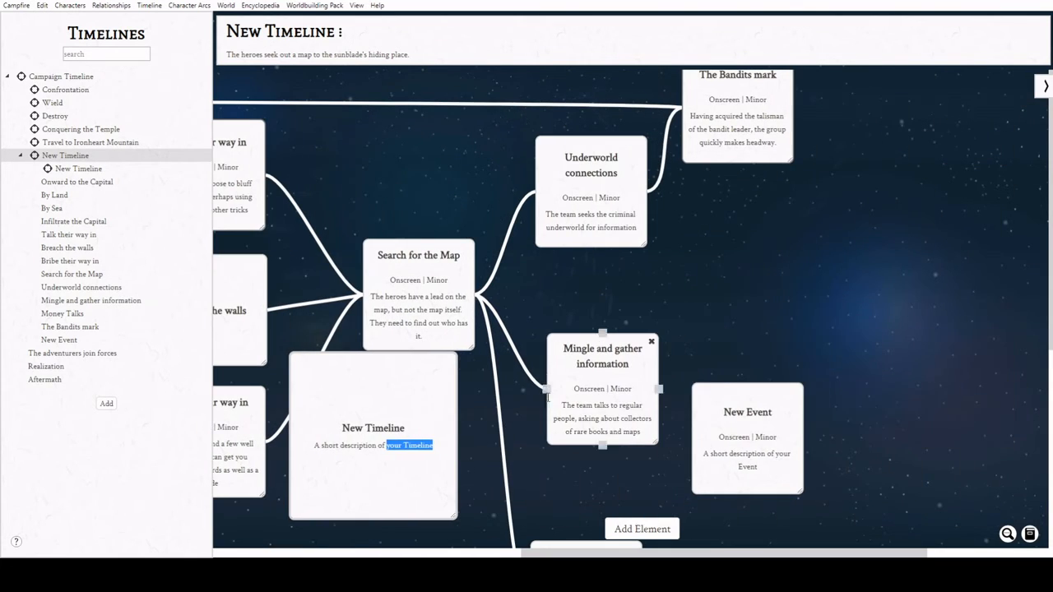
pyautogui.moveTo(382, 376); pyautogui.dragTo(769, 194)
pyautogui.moveTo(647, 195); pyautogui.dragTo(674, 255)
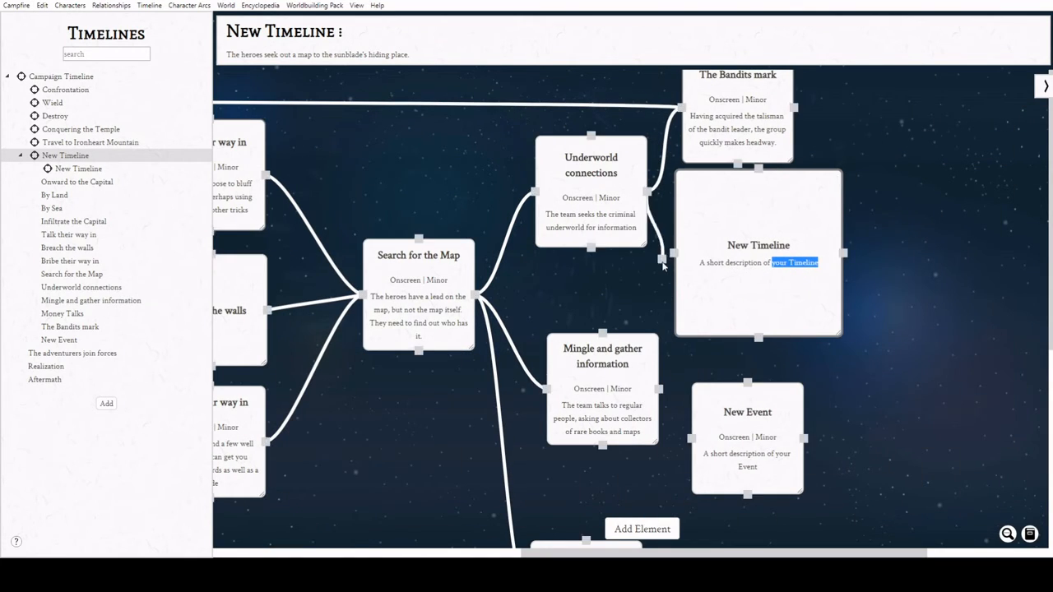
# - Title the nested timeline beyond "Underworld connections" "Honour among thieves"
pyautogui.moveTo(786, 245); pyautogui.dragTo(729, 247)
pyautogui.press('Delete')
pyautogui.press('Delete')
pyautogui.press('Delete')
pyautogui.press('Delete')
pyautogui.press('Delete')
pyautogui.press('Delete')
pyautogui.press('Delete')
pyautogui.press('Delete')
pyautogui.press('Delete')
pyautogui.press('Delete')
pyautogui.press('Delete')
pyautogui.press('Delete')
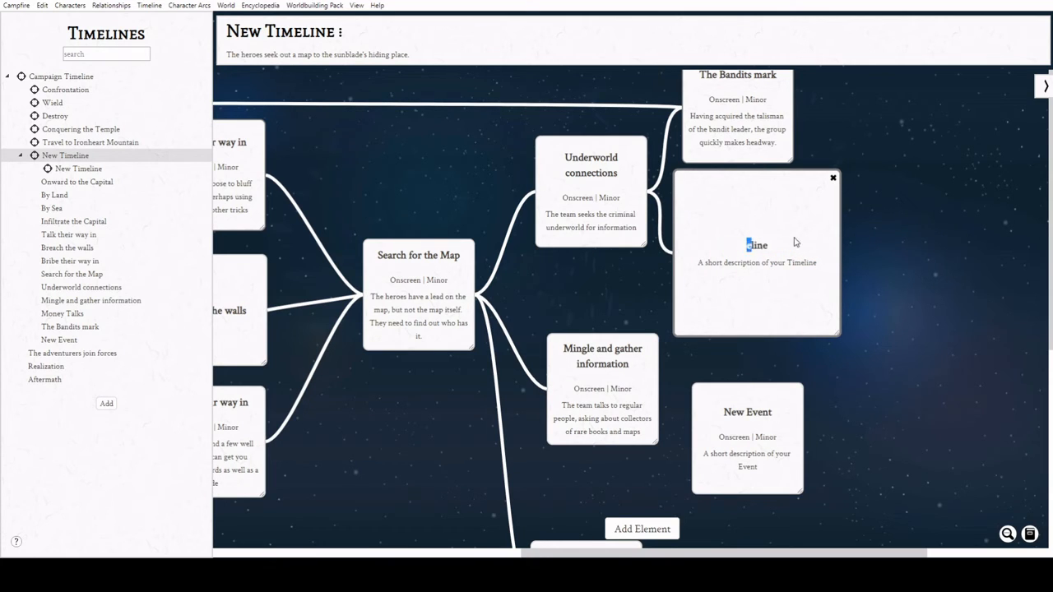
pyautogui.write('Honour amon')
pyautogui.write('g thieves')
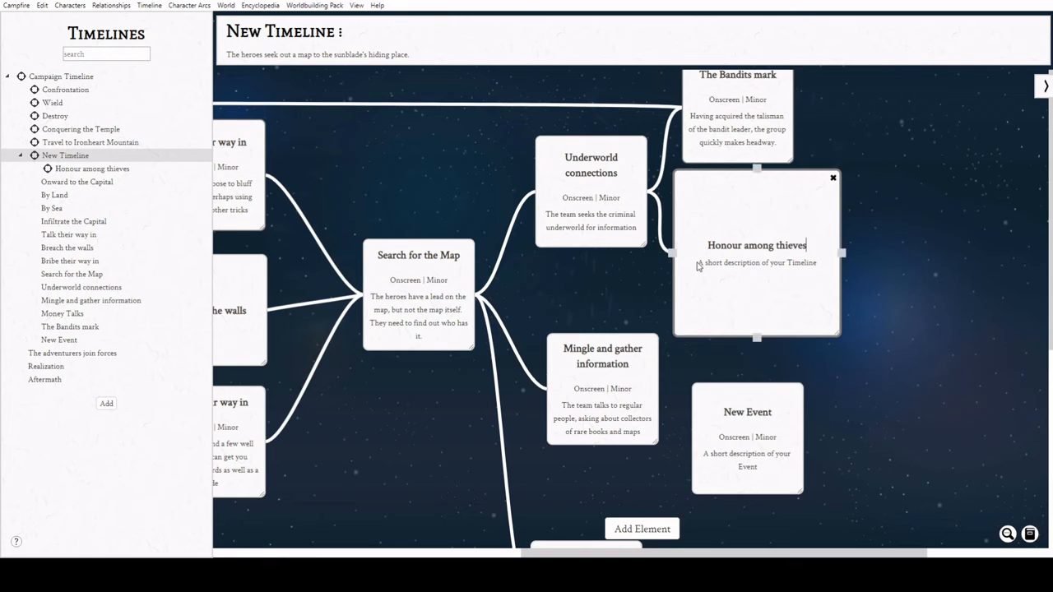
# - Replace the placeholder description of "Honour among thieves" with the opening words "The PCs must"
pyautogui.moveTo(699, 263); pyautogui.dragTo(819, 264)
pyautogui.write('The PCs')
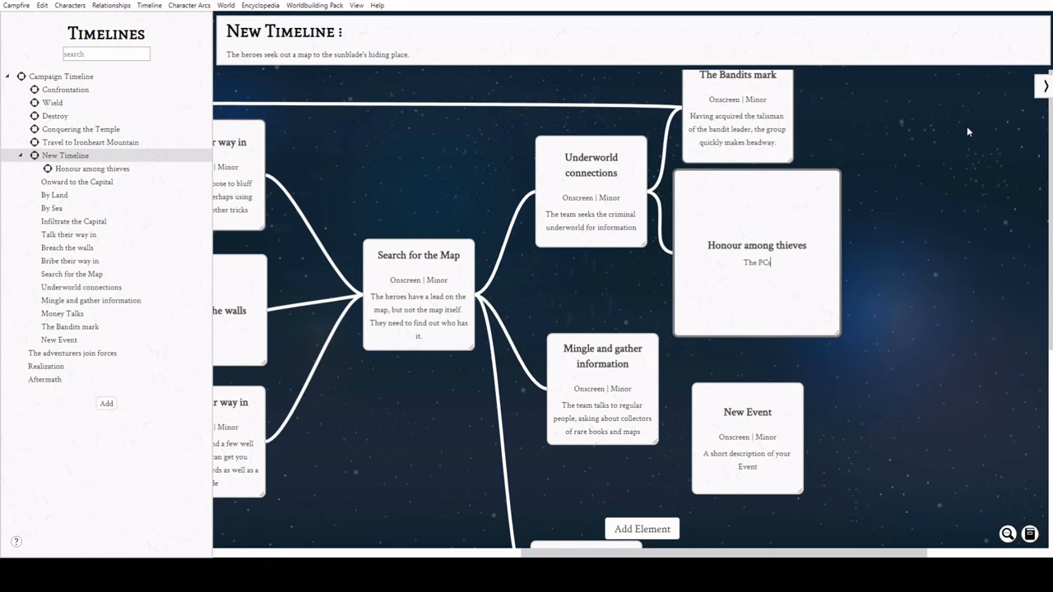
pyautogui.write(' must')
# - Rename the open map-finding timeline "Finding the Map"
pyautogui.moveTo(227, 33); pyautogui.dragTo(332, 33)
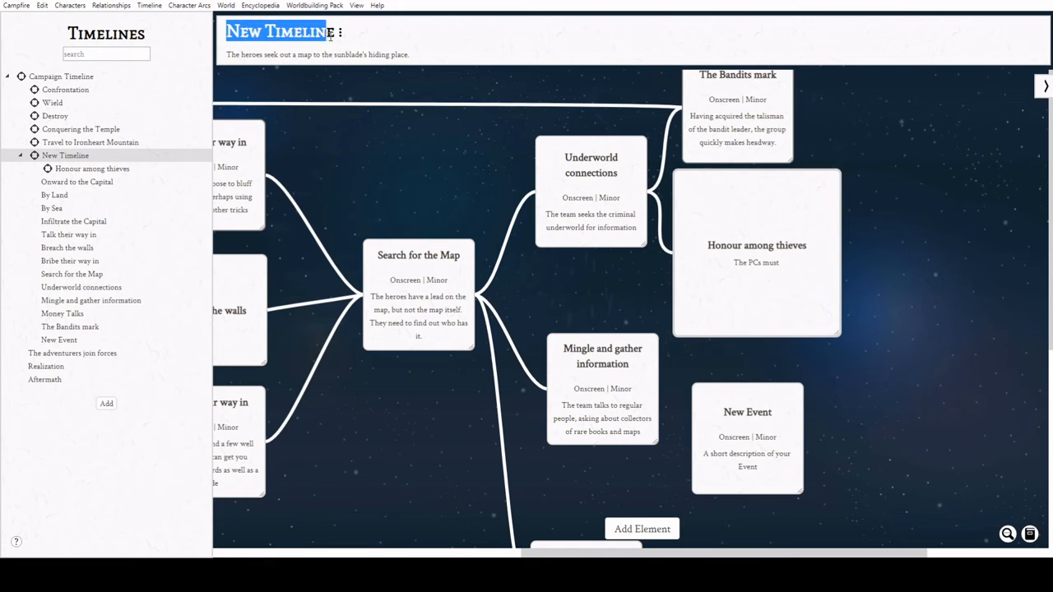
pyautogui.write('Finding the')
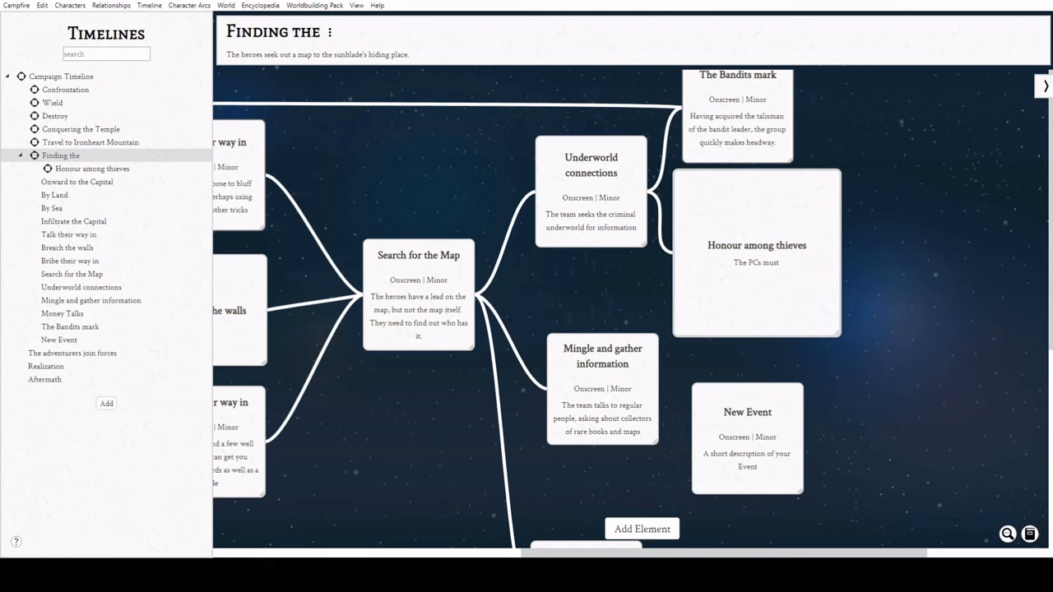
pyautogui.write(' Map')
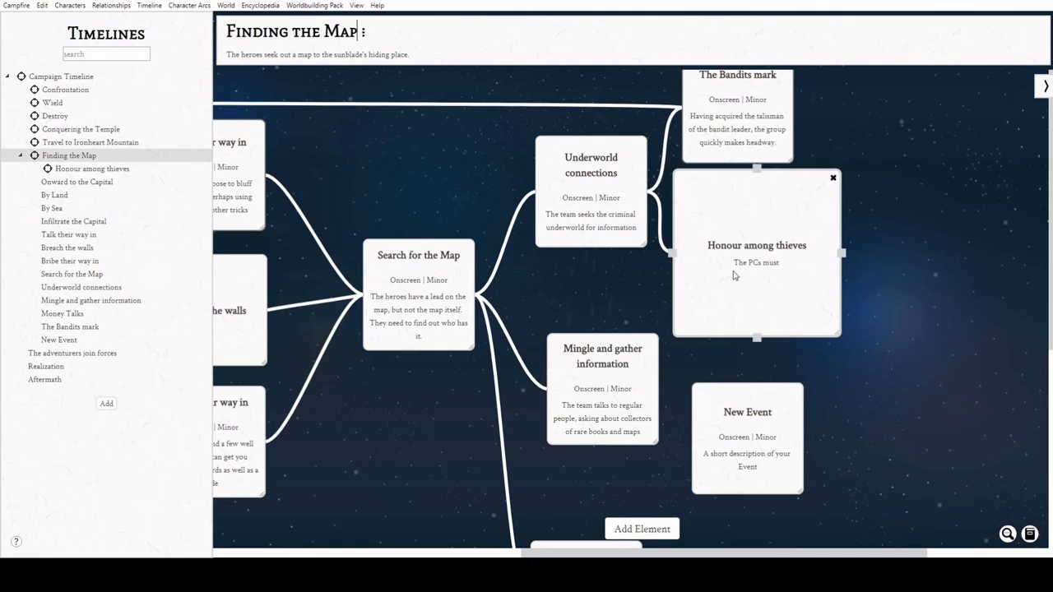
# - Complete the "Honour among thieves" description as "The PCs must earn the trust of the local underworld before they will assist."
pyautogui.moveTo(784, 265); pyautogui.dragTo(784, 263)
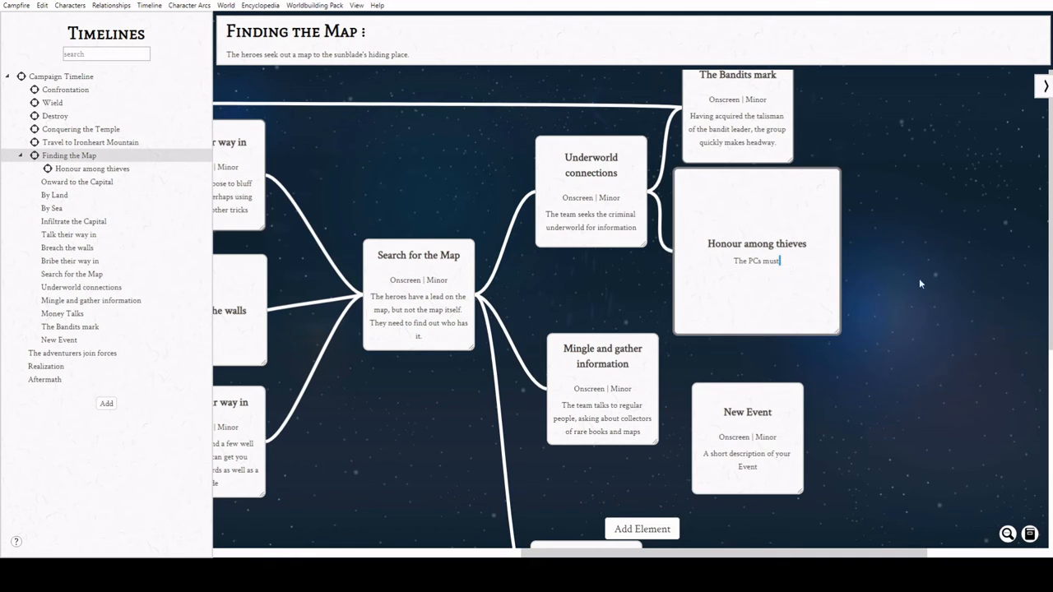
pyautogui.write('The PCs must earn the trust of the local underworld')
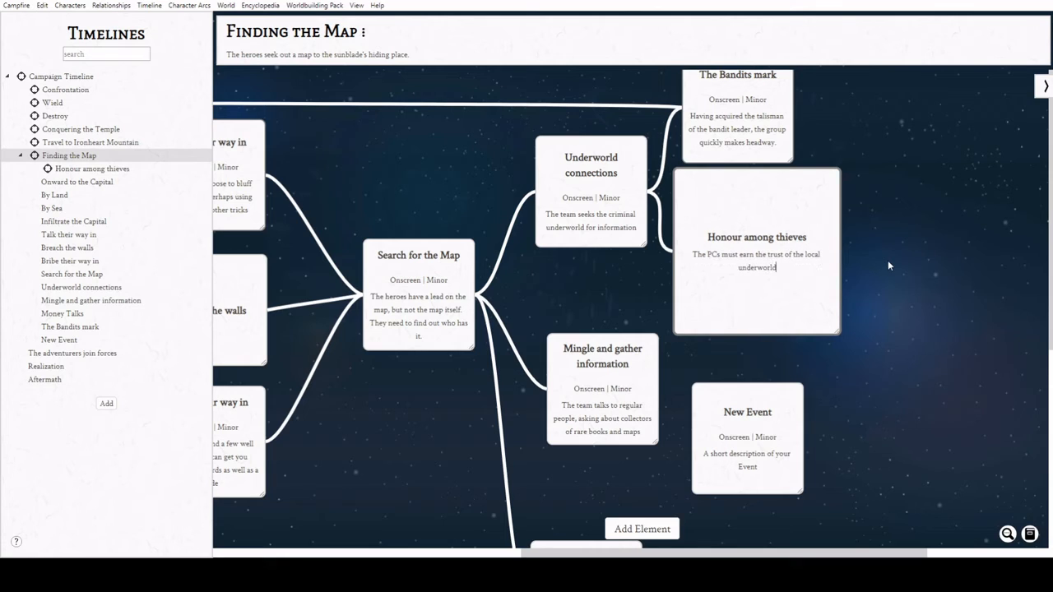
pyautogui.write(' before they will assist.')
# - Move "Mingle and gather information" and "Money Talks" lower, and shift the untitled event up to just below "Honour among thieves"
pyautogui.scroll(-1, 554, 247)
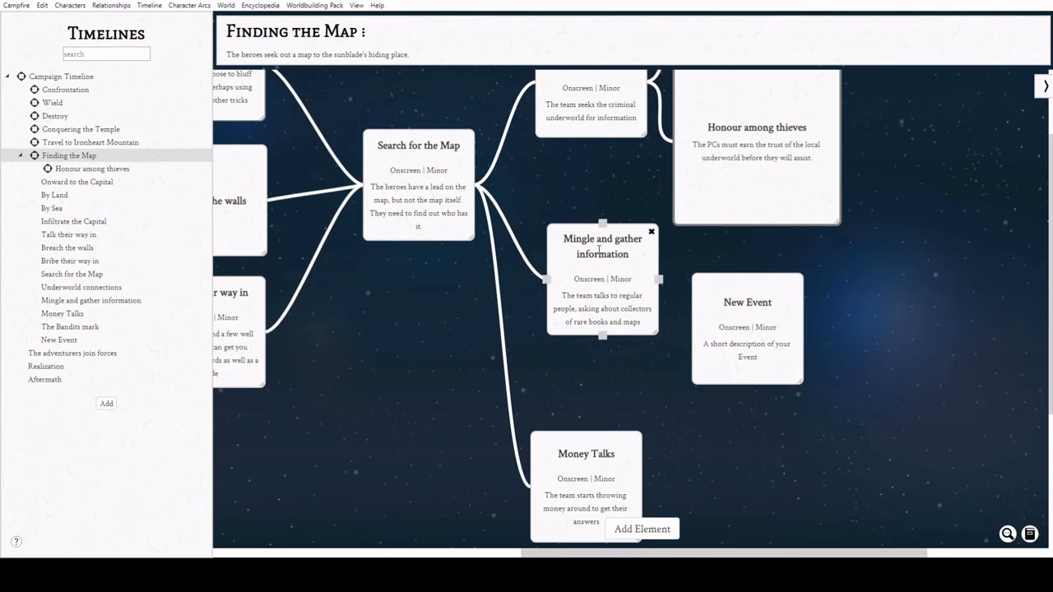
pyautogui.scroll(-1, 568, 419)
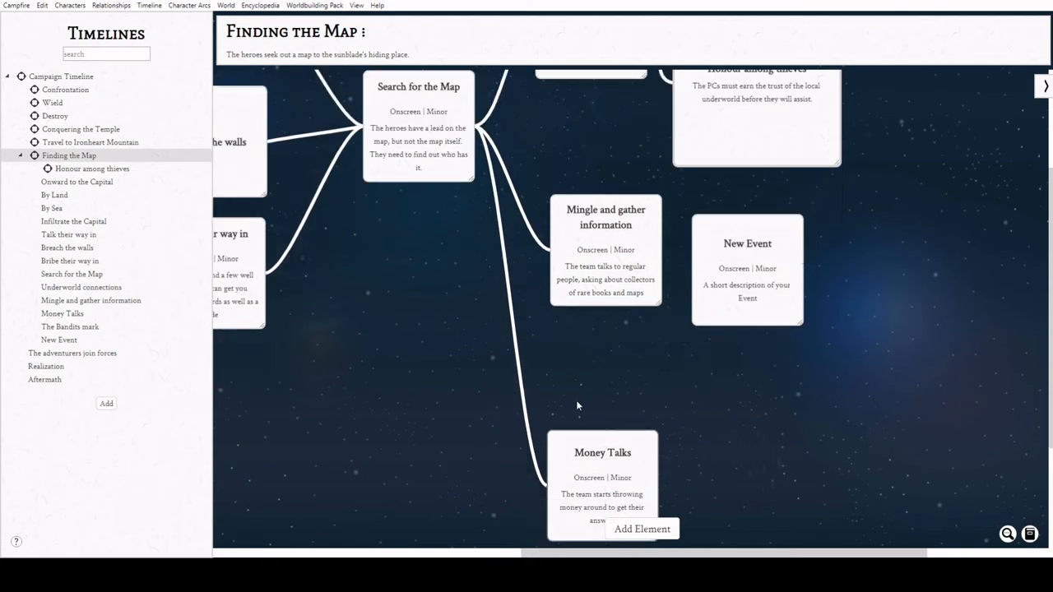
pyautogui.moveTo(570, 158); pyautogui.dragTo(571, 204)
pyautogui.moveTo(733, 170); pyautogui.dragTo(751, 143)
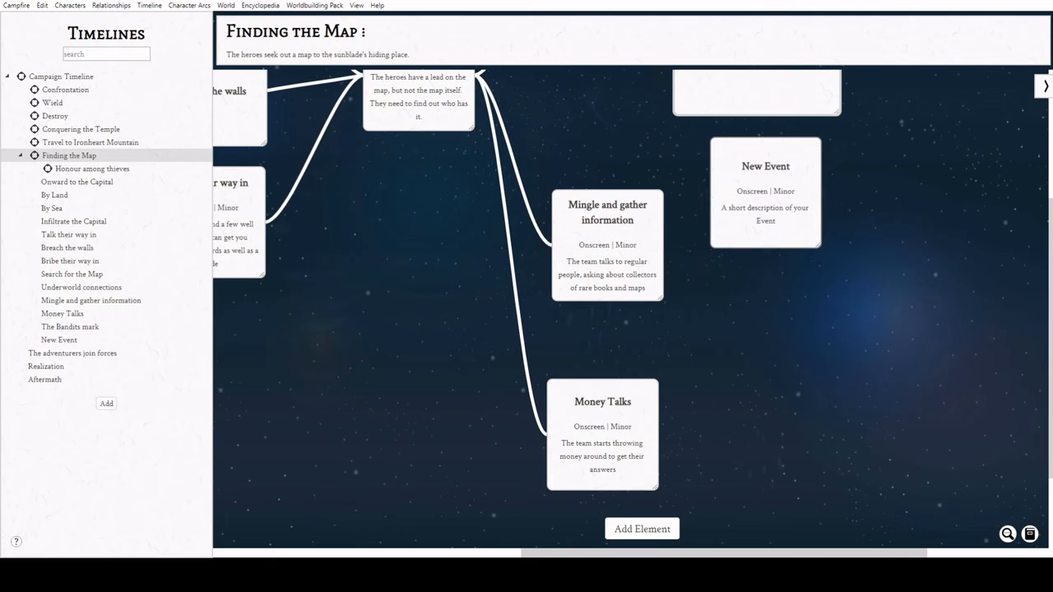
# - Title the untitled event below "Honour among thieves" "Monitored by the guards" and describe it as "The heroes are being watched by suspicious guards"
pyautogui.doubleClick(742, 169)
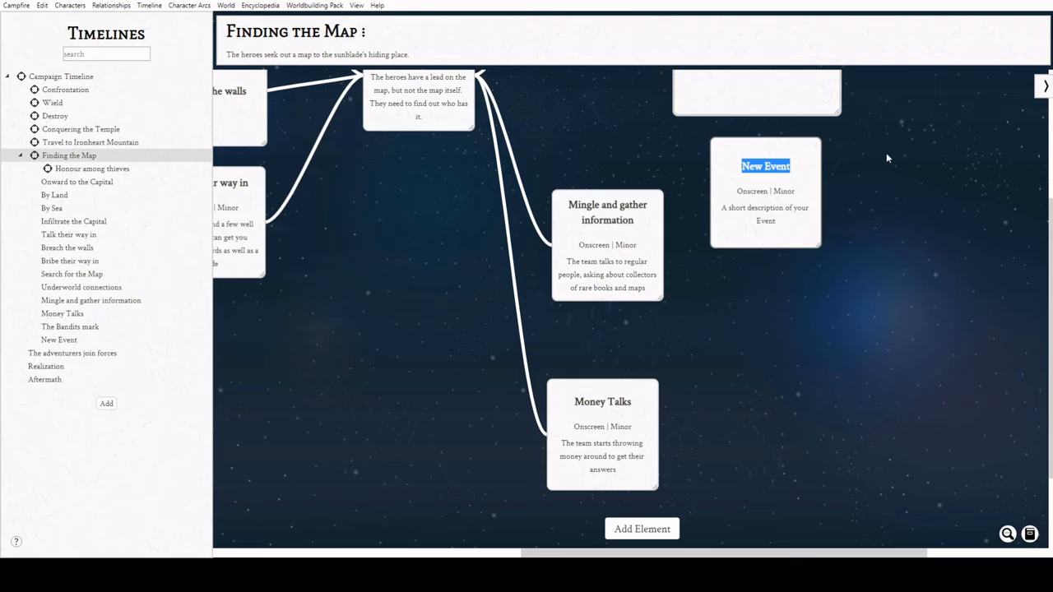
pyautogui.write('Monitored by the guards')
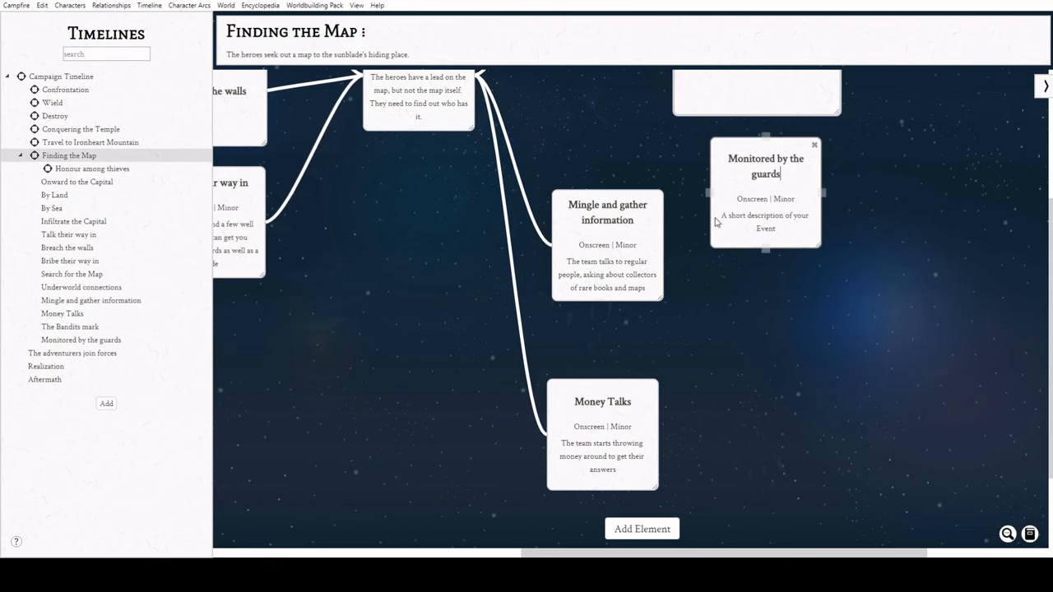
pyautogui.moveTo(722, 216); pyautogui.dragTo(797, 229)
pyautogui.write('The')
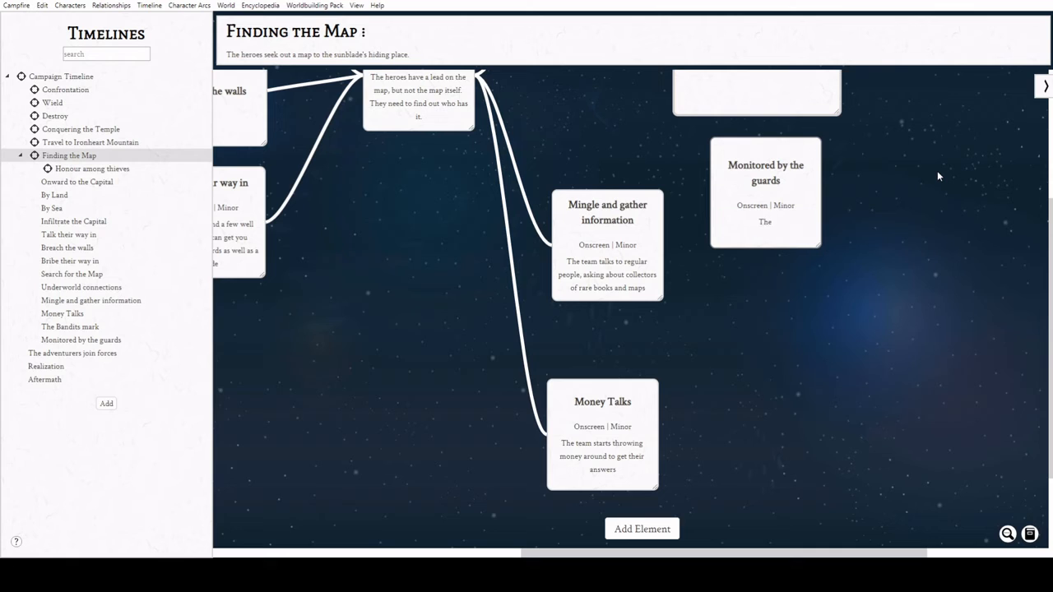
pyautogui.write(' heroes are being watched by sus')
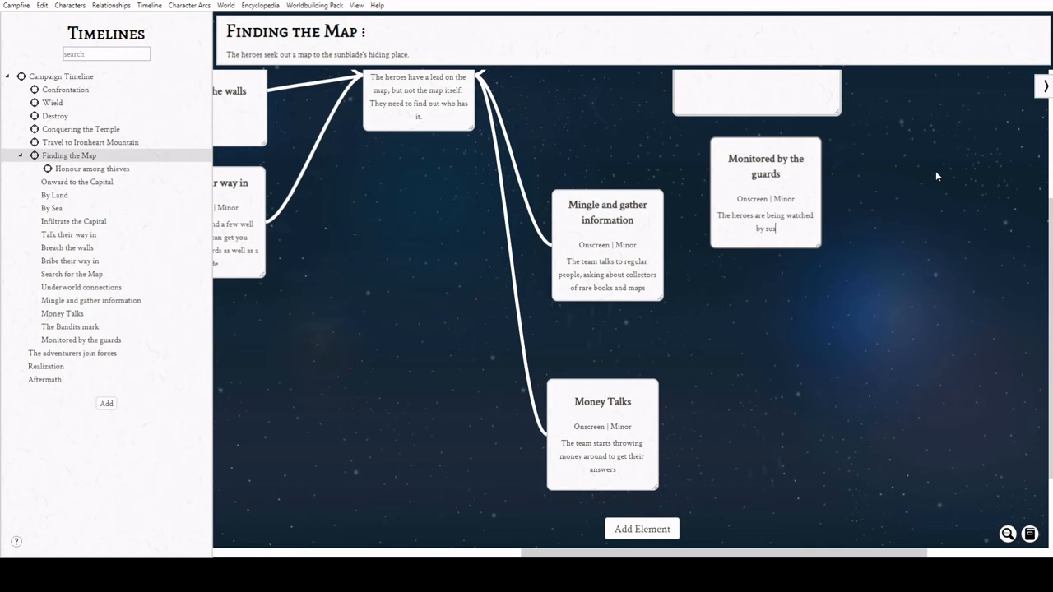
pyautogui.write('picious guards')
# - Connect "Mingle and gather information" and "Talk their way in" to "Monitored by the guards"
pyautogui.scroll(1, 664, 308)
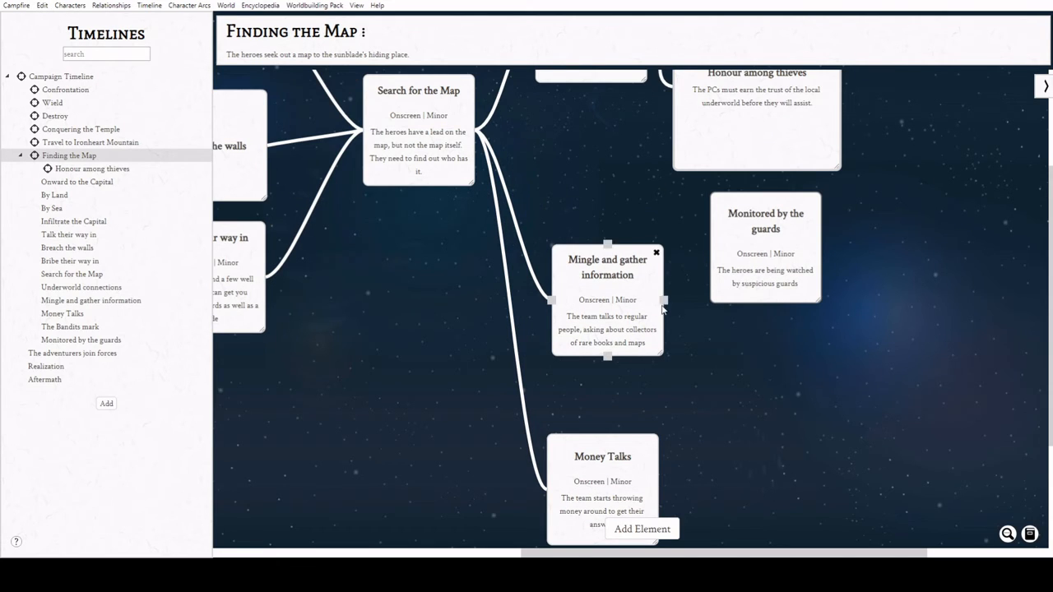
pyautogui.hscroll(-3, 550, 402)
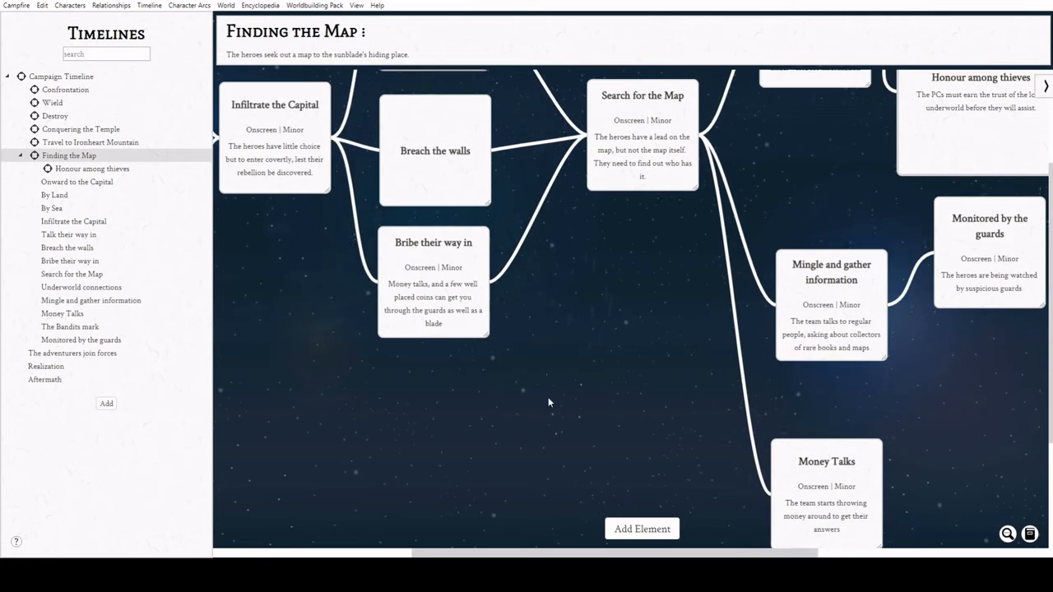
pyautogui.scroll(3, 550, 403)
pyautogui.moveTo(492, 175); pyautogui.dragTo(933, 411)
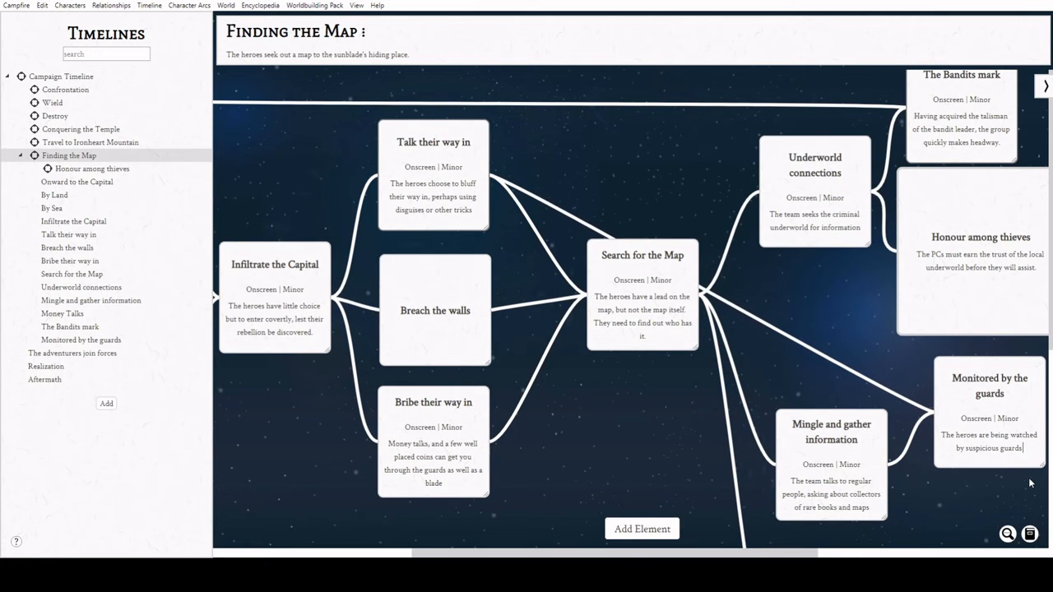
# - Extend the "Monitored by the guards" description with ", who confront them about their interest."
pyautogui.write(', who confront them')
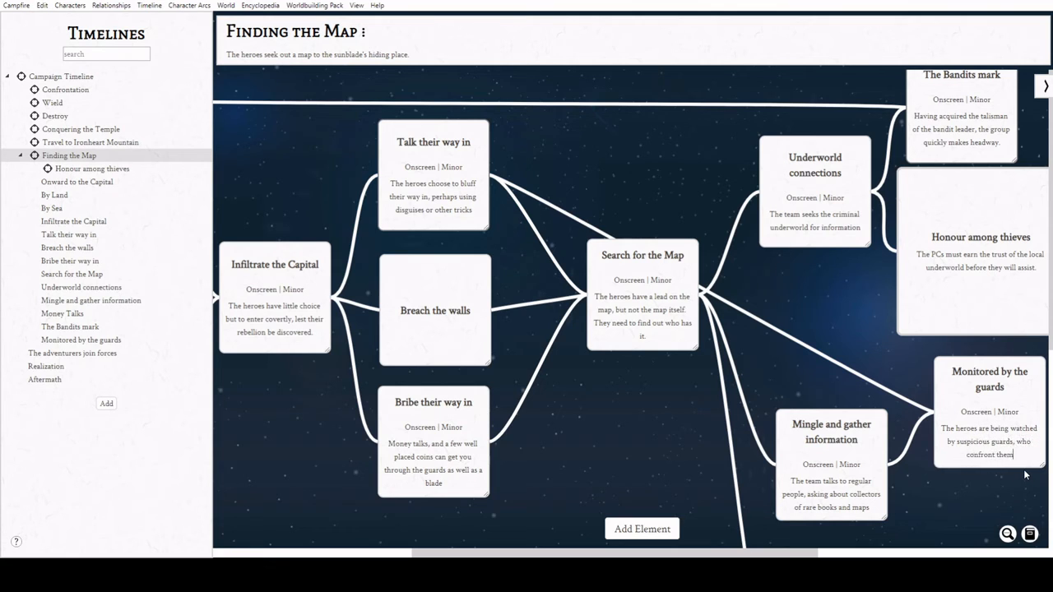
pyautogui.write(' abou')
pyautogui.press('BackSpace')
pyautogui.write('out their interest.')
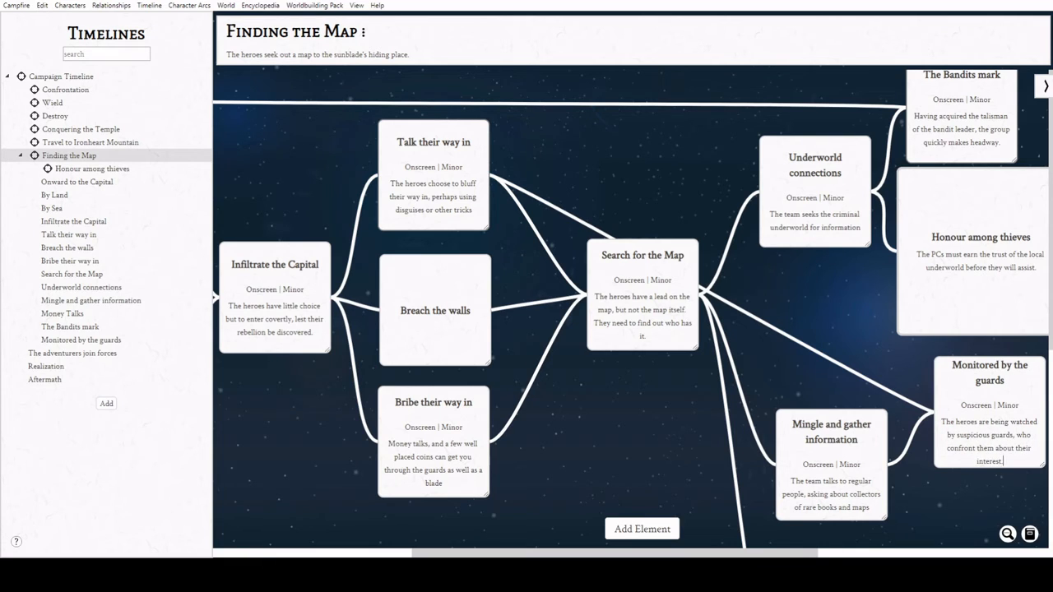
# - Add two new events, one above the other, beyond "Monitored by the guards"
pyautogui.hscroll(5, 946, 411)
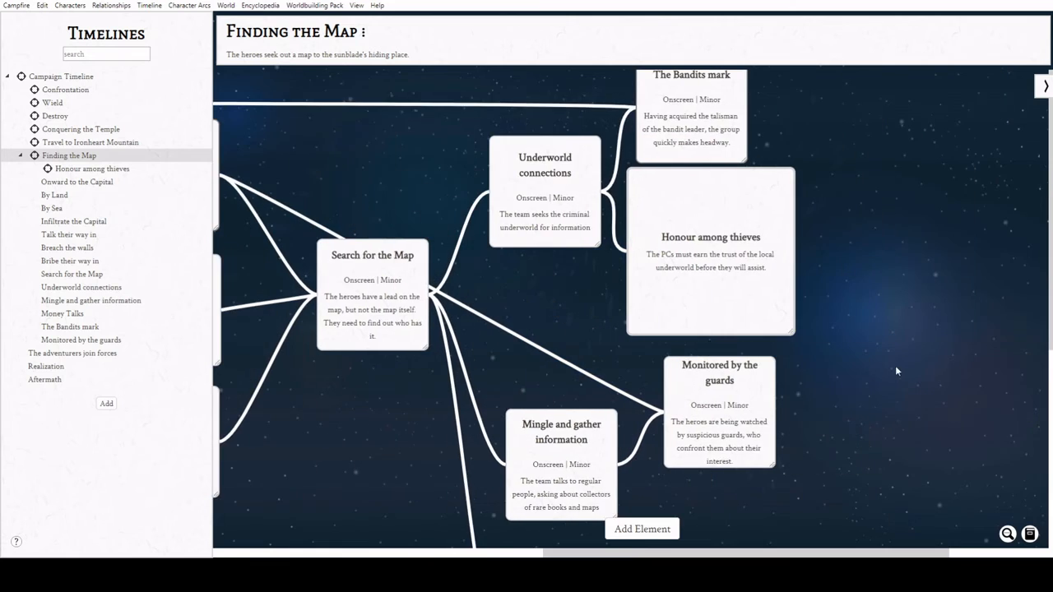
pyautogui.scroll(-3, 872, 296)
pyautogui.scroll(2, 876, 270)
pyautogui.doubleClick(867, 316)
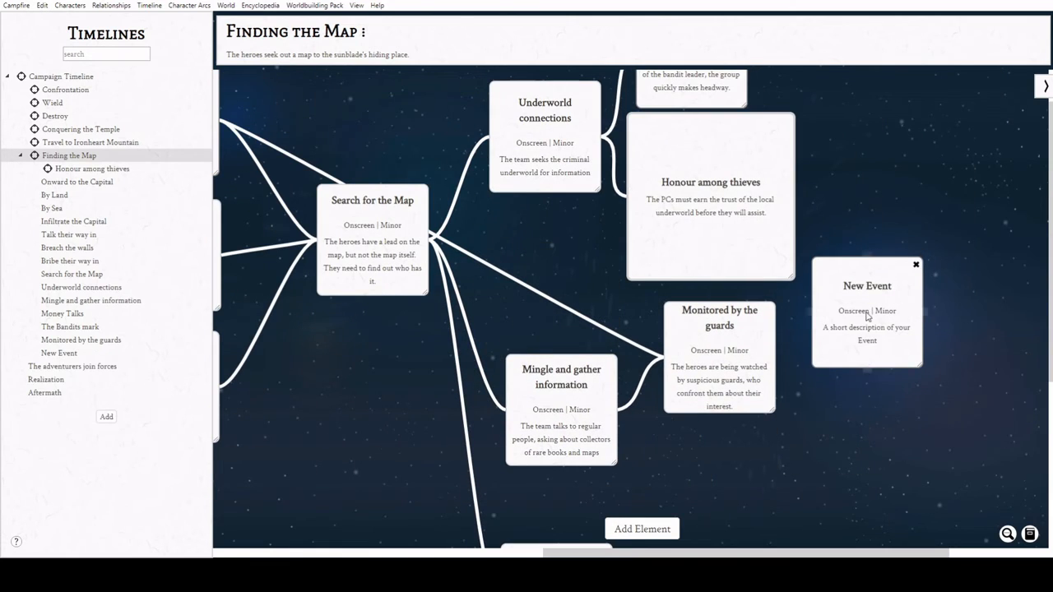
pyautogui.doubleClick(882, 453)
pyautogui.scroll(-3, 831, 346)
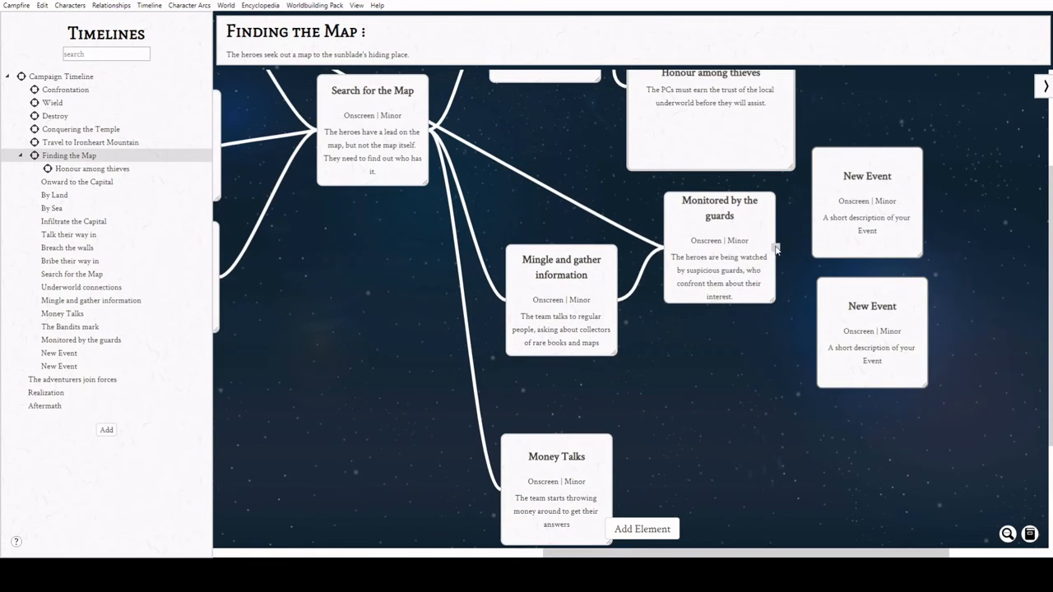
# - Connect "Monitored by the guards" to both of the untitled events beyond it
pyautogui.moveTo(776, 246); pyautogui.dragTo(813, 206)
pyautogui.moveTo(775, 247); pyautogui.dragTo(817, 333)
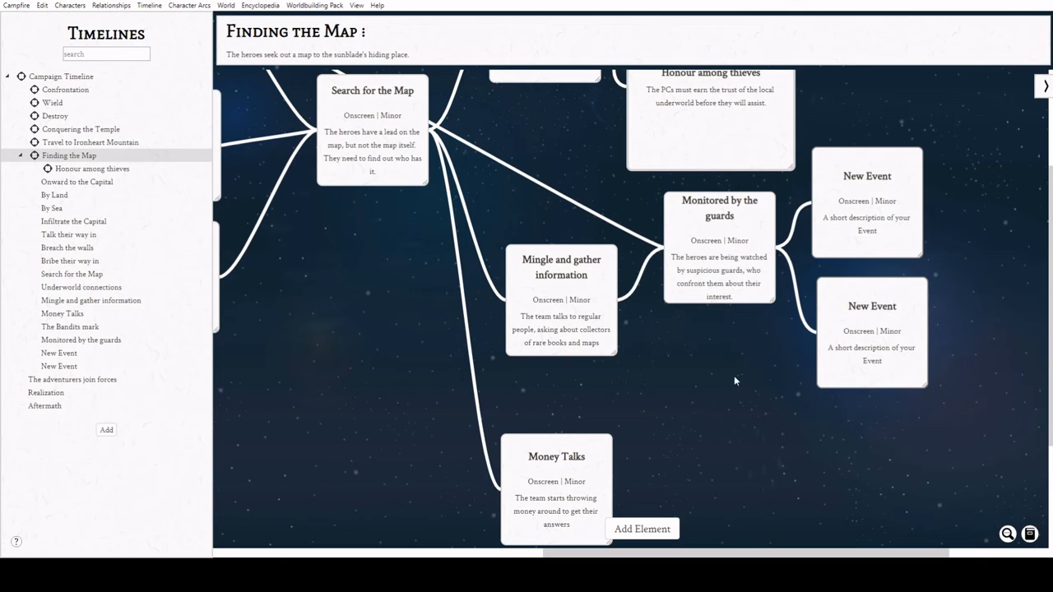
# - Add an event below "Monitored by the guards" and connect "Mingle and gather information" and "Breach the walls" to it
pyautogui.doubleClick(698, 366)
pyautogui.moveTo(698, 367); pyautogui.dragTo(711, 386)
pyautogui.moveTo(617, 301); pyautogui.dragTo(664, 393)
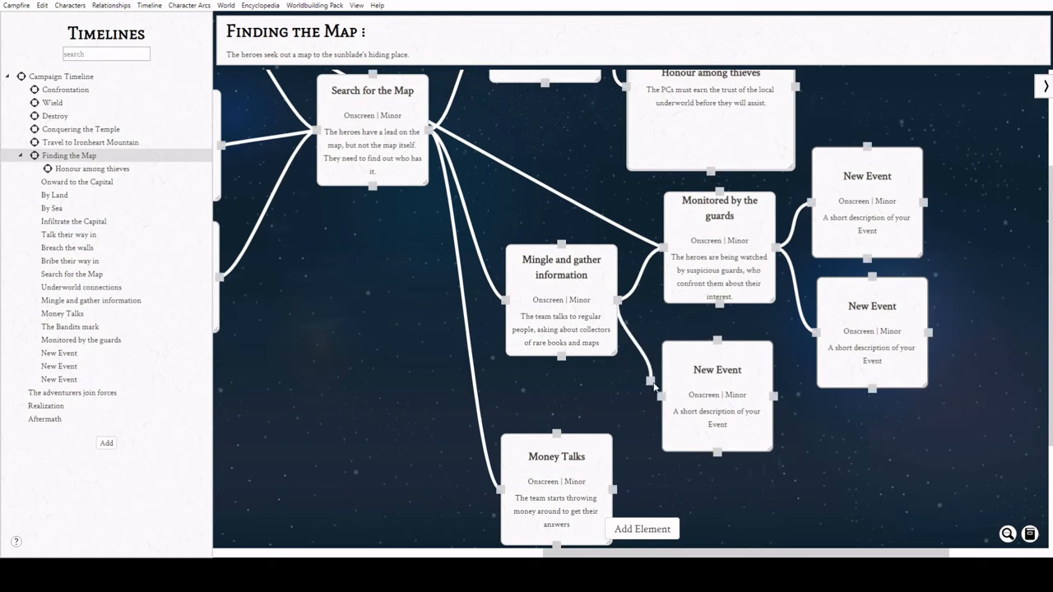
pyautogui.hscroll(-3, 451, 289)
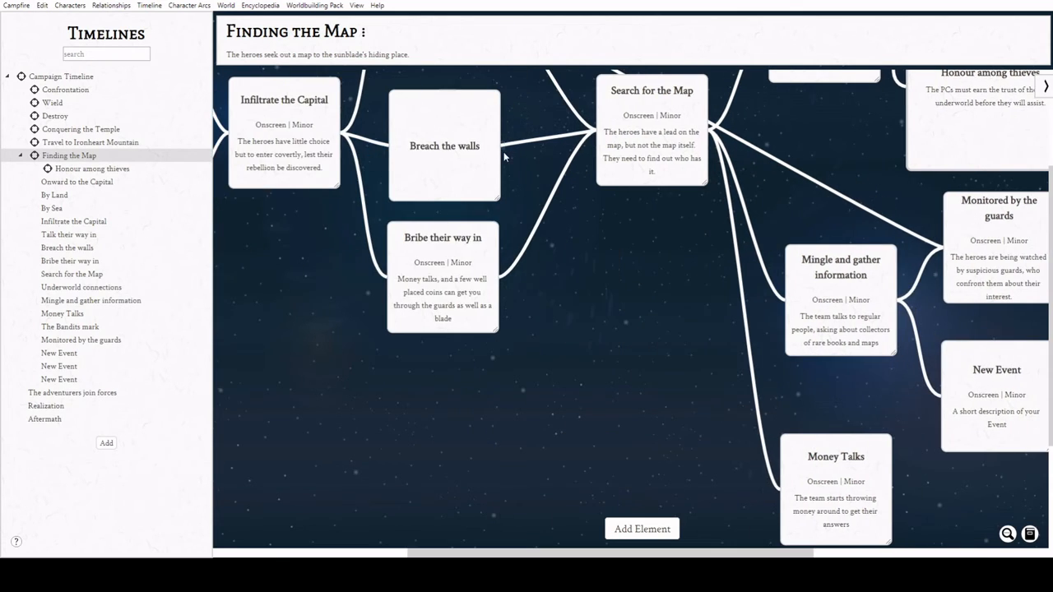
pyautogui.moveTo(499, 146); pyautogui.dragTo(790, 306)
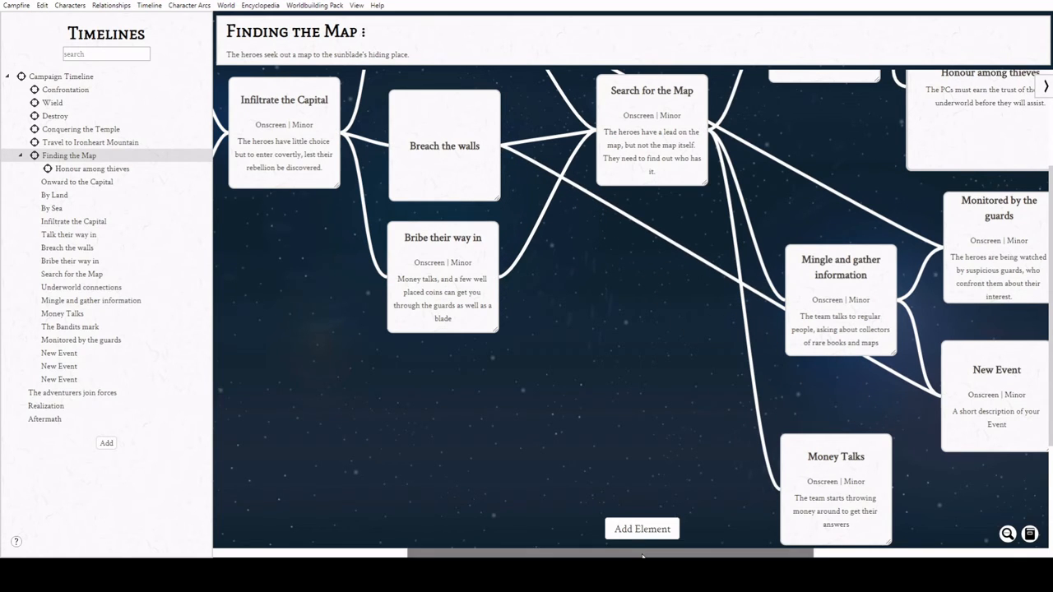
# - Title the new event "Unknown and unwatched" and describe it as "As no-one knows who the heroes are, they can move with impunity"
pyautogui.moveTo(643, 552); pyautogui.dragTo(797, 552)
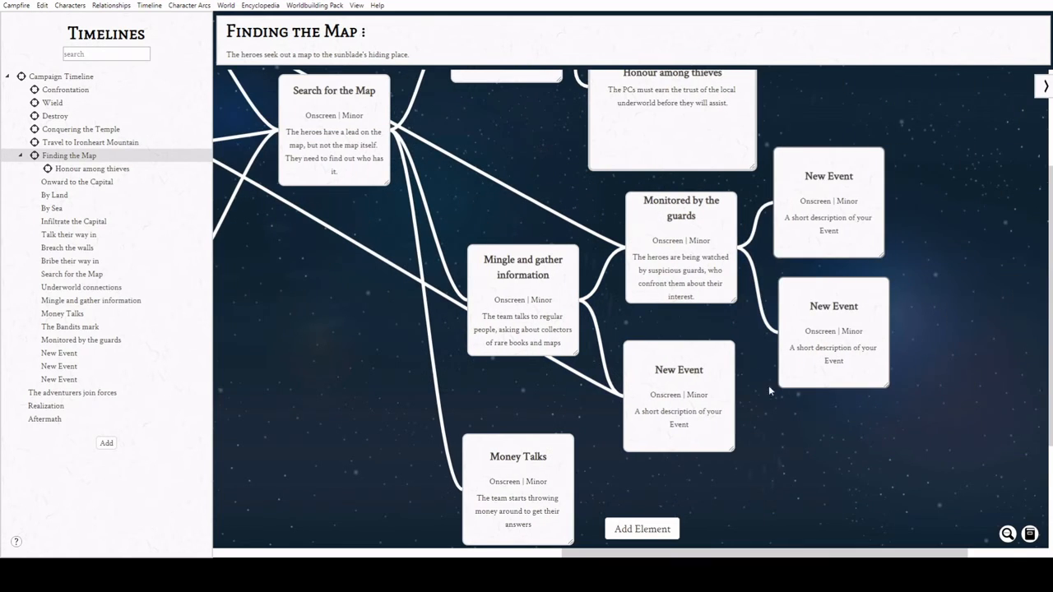
pyautogui.doubleClick(664, 370)
pyautogui.write('Unknown and unwatched')
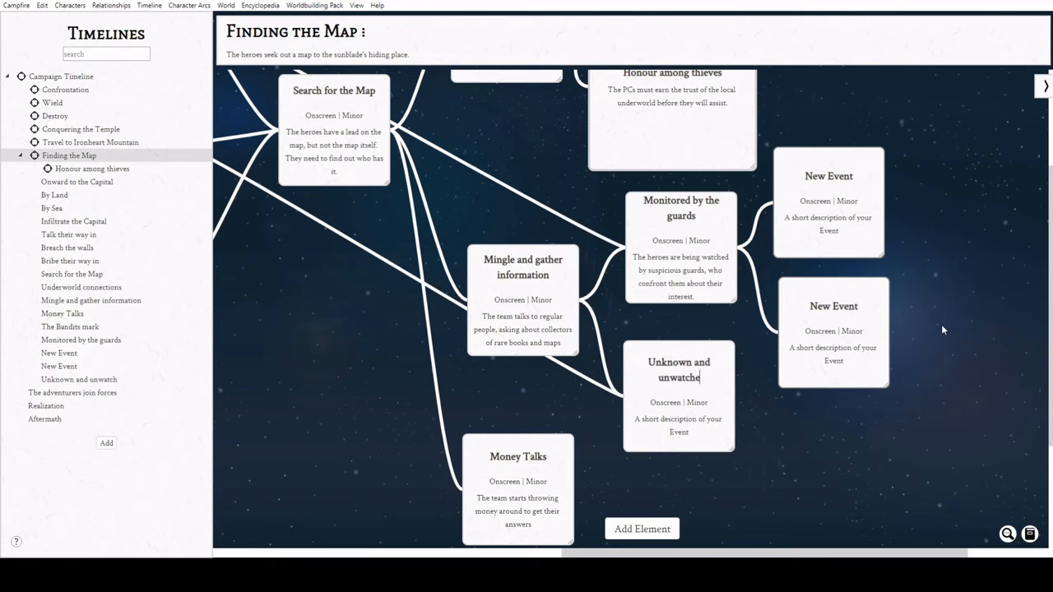
pyautogui.doubleClick(637, 424)
pyautogui.press('BackSpace')
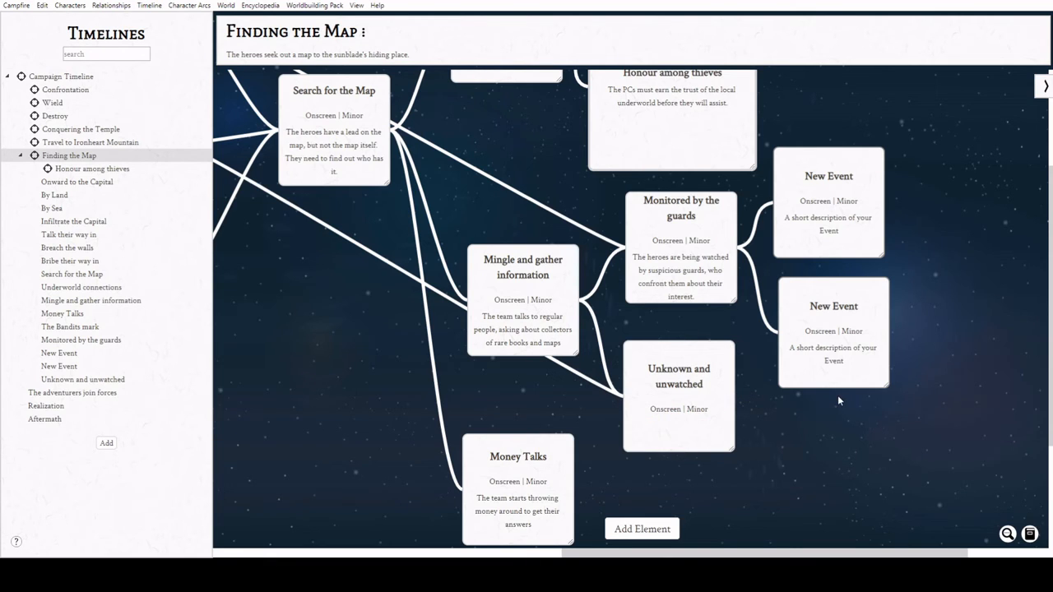
pyautogui.write('As no-one knows who the heroes are')
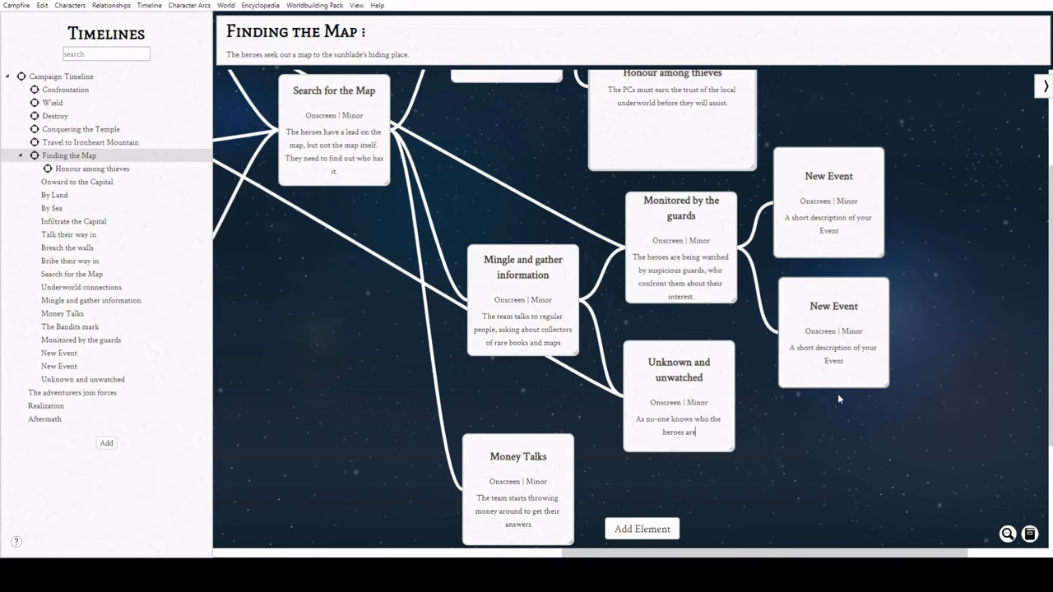
pyautogui.write(', they can move with im')
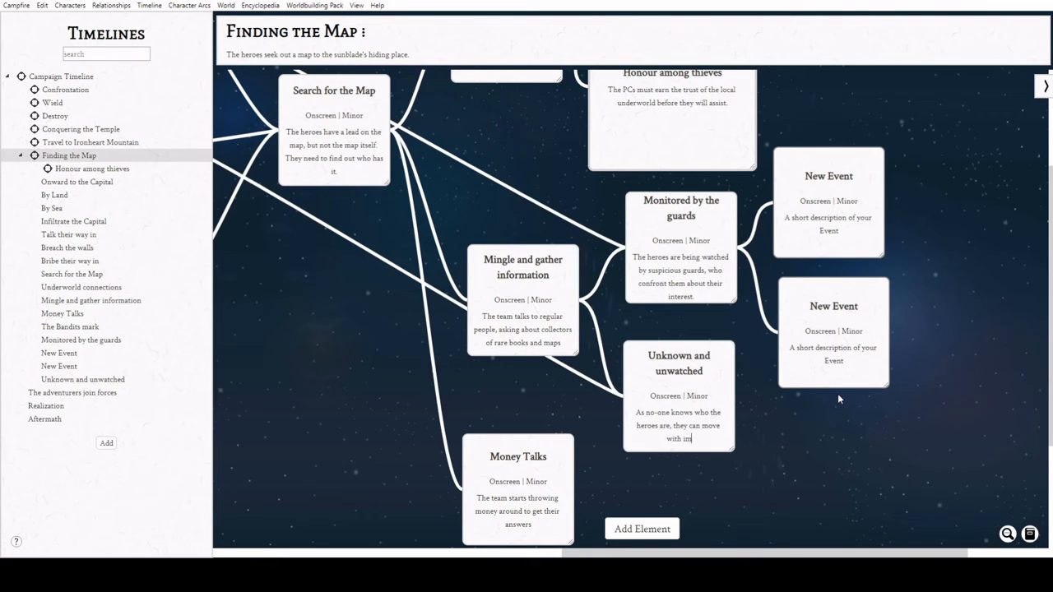
pyautogui.write('punity')
# - Title the upper untitled event "Sweet talk their way out of trouble" and describe it as "The heroes talk the guards into believing their interests are harmless"
pyautogui.doubleClick(802, 178)
pyautogui.write('Sweet tal')
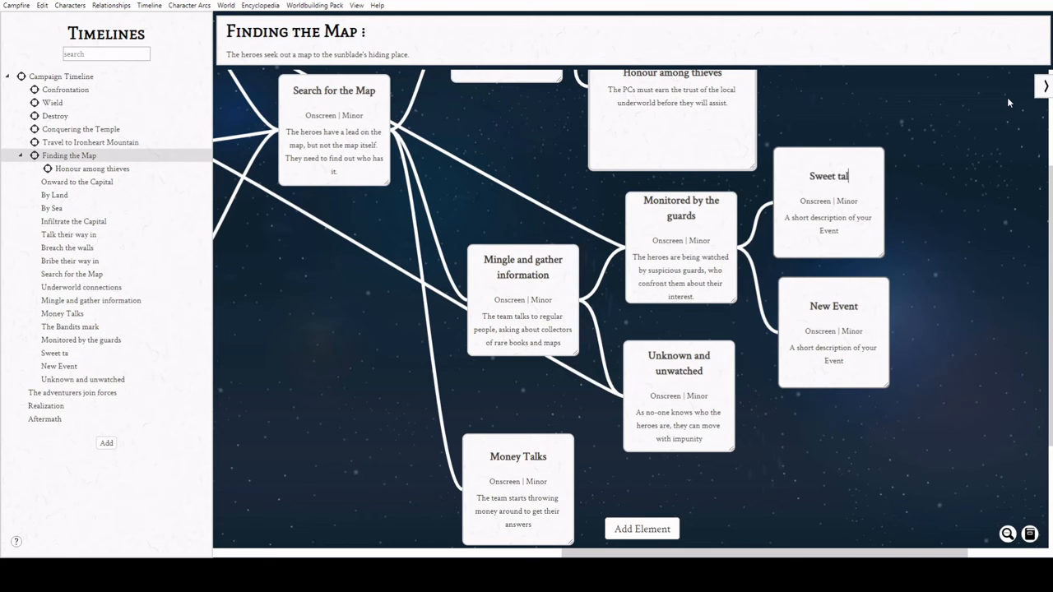
pyautogui.write('k their way out of')
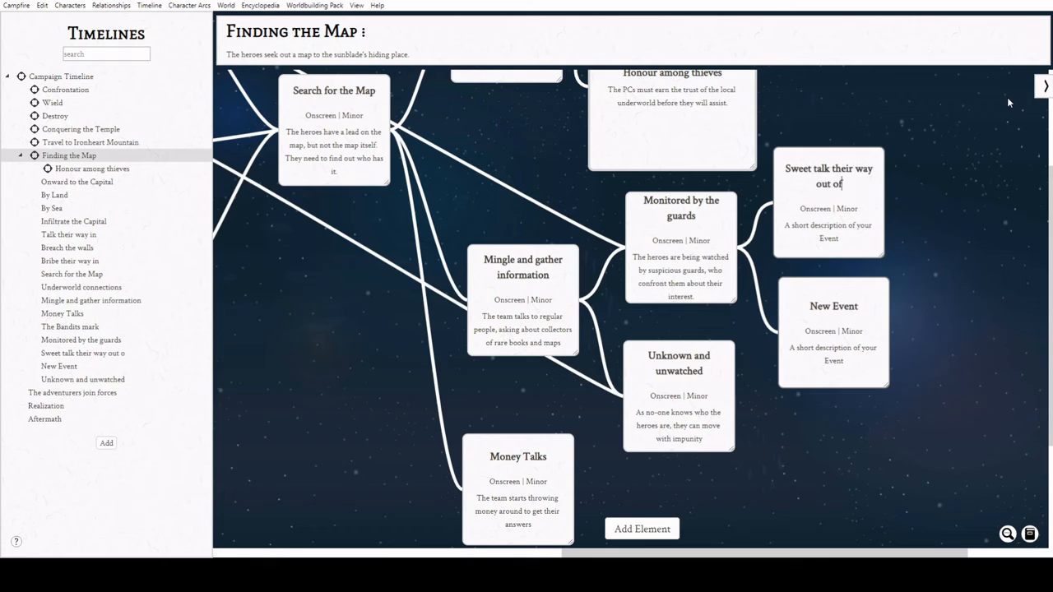
pyautogui.write(' trouble')
pyautogui.moveTo(784, 224); pyautogui.dragTo(852, 241)
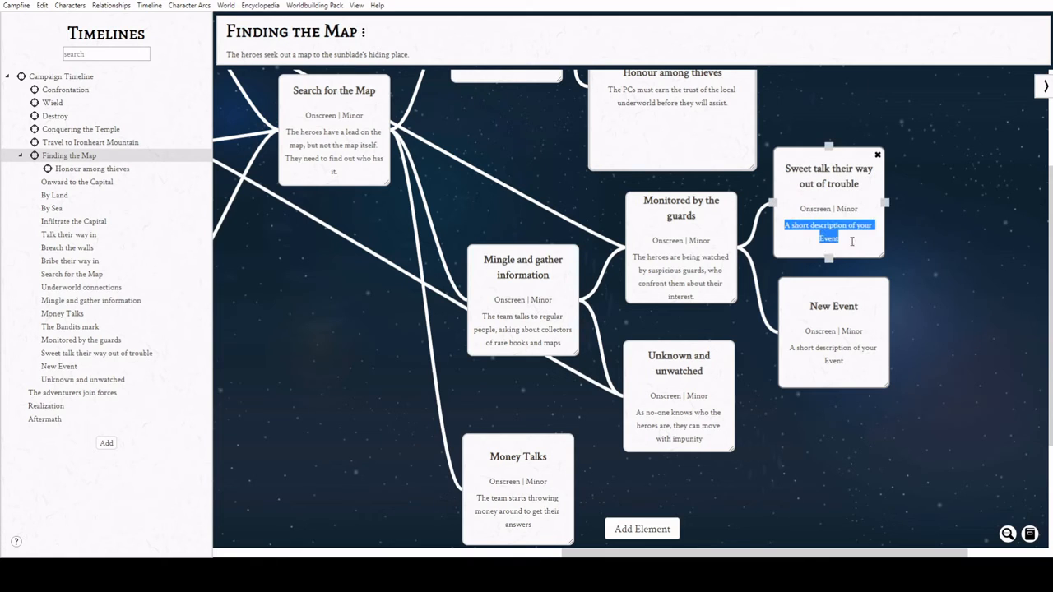
pyautogui.write('The')
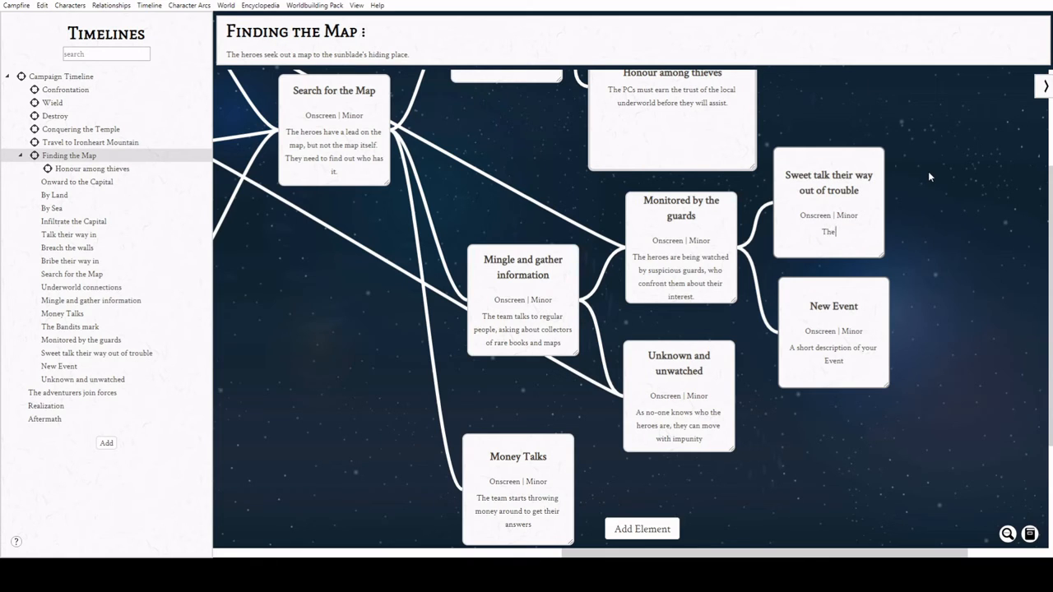
pyautogui.write(' heroes talk the guards into be')
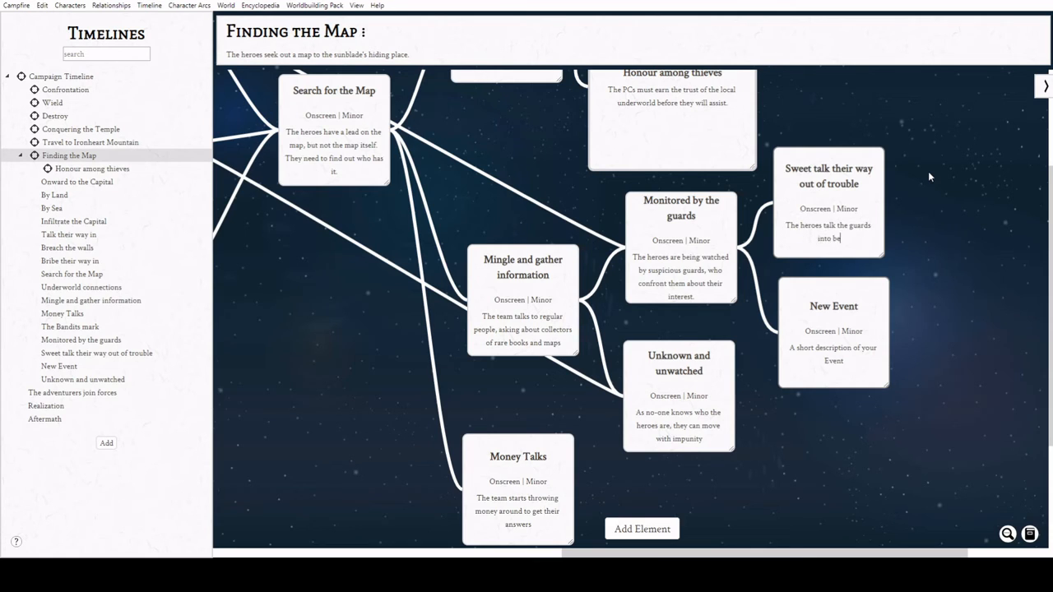
pyautogui.write('lieving their interests are harmless')
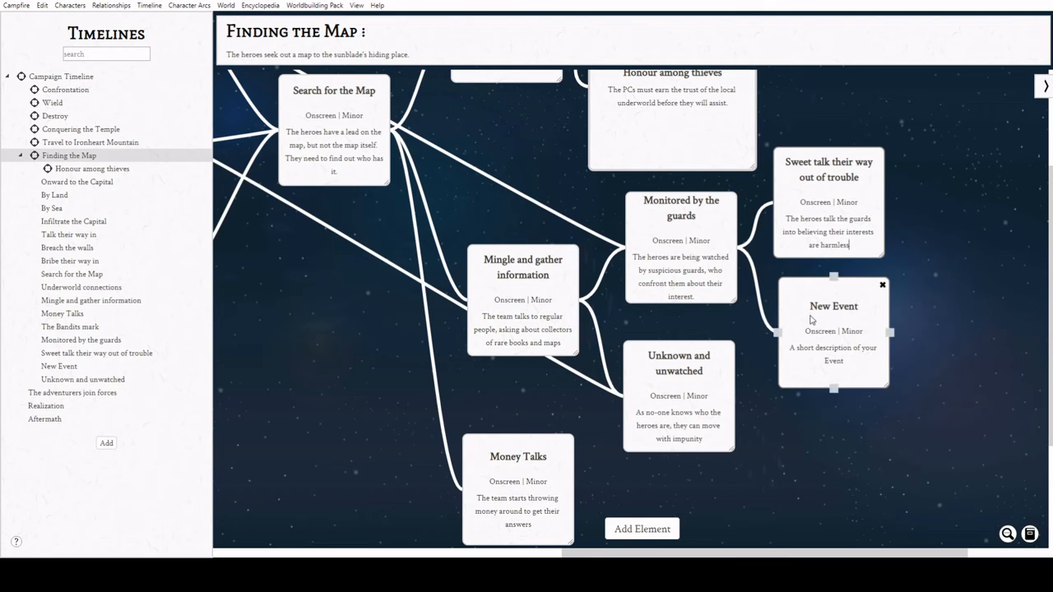
# - Title the remaining untitled event "Hide the bodies" and describe it as "The PCs fight the guards, planning to leave no witnesses"
pyautogui.doubleClick(812, 311)
pyautogui.write('Hide the bod')
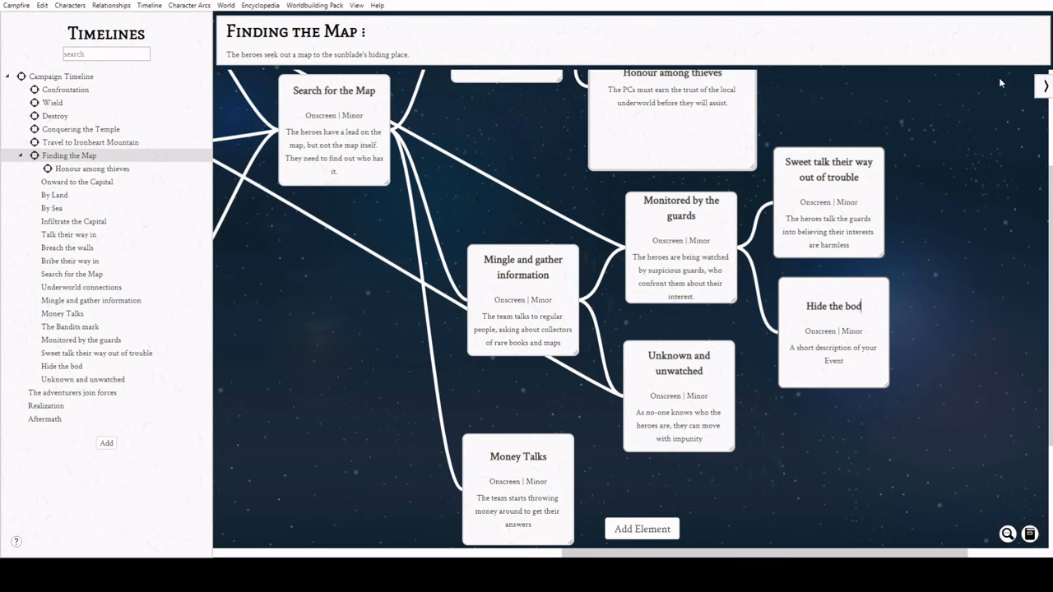
pyautogui.write('ies')
pyautogui.press('Tab')
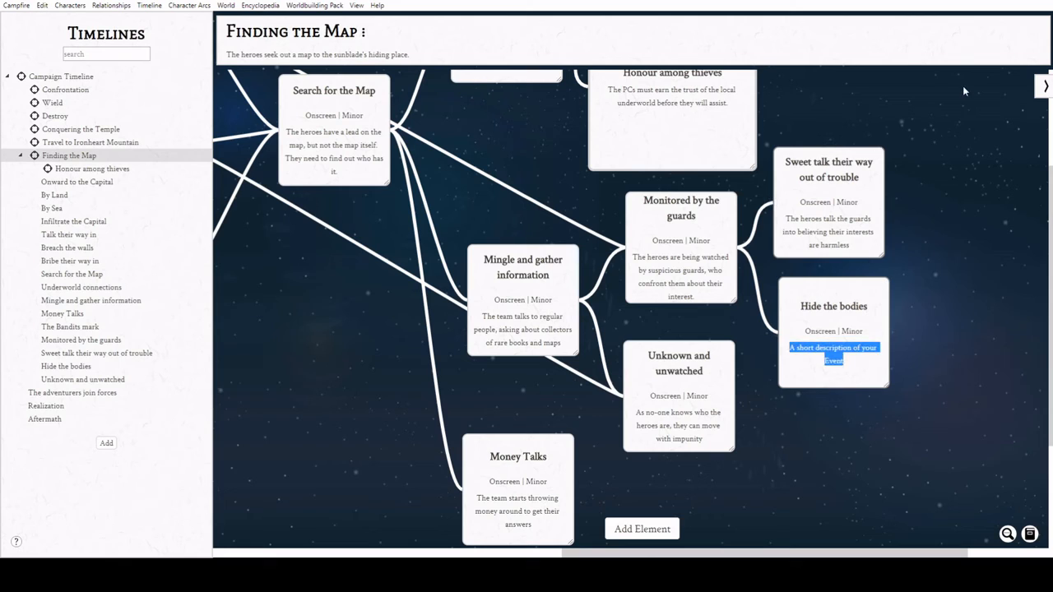
pyautogui.write('The PCs fight the gu')
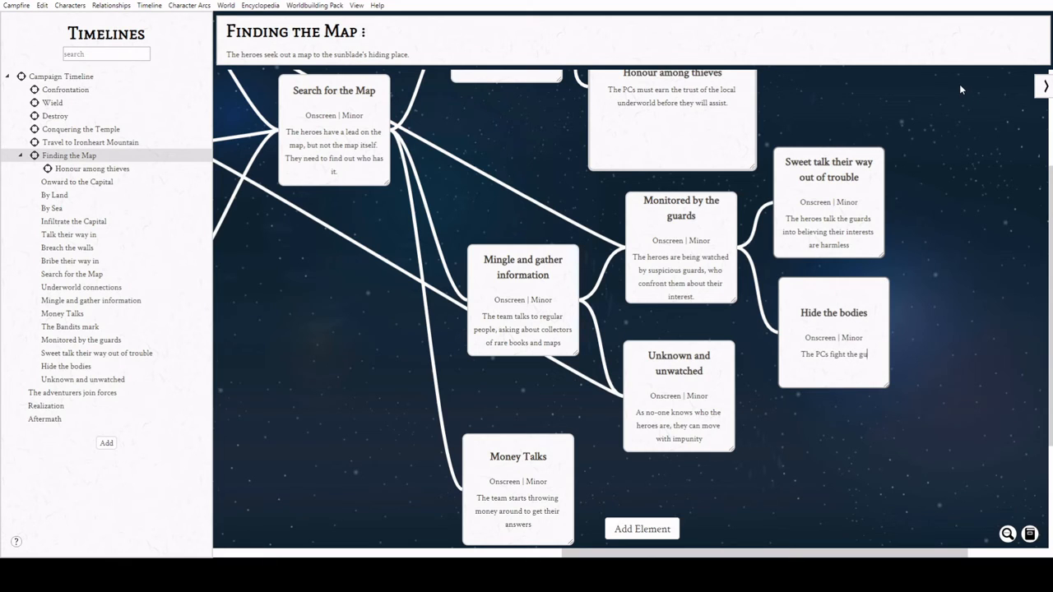
pyautogui.write('ards, planning to leave no witnesses')
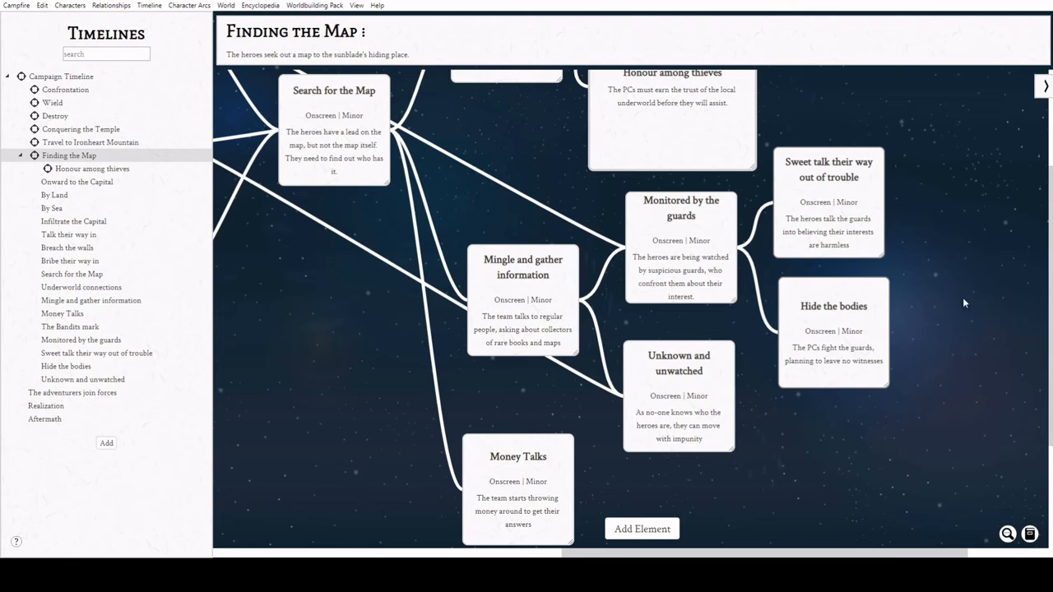
pyautogui.doubleClick(990, 307)
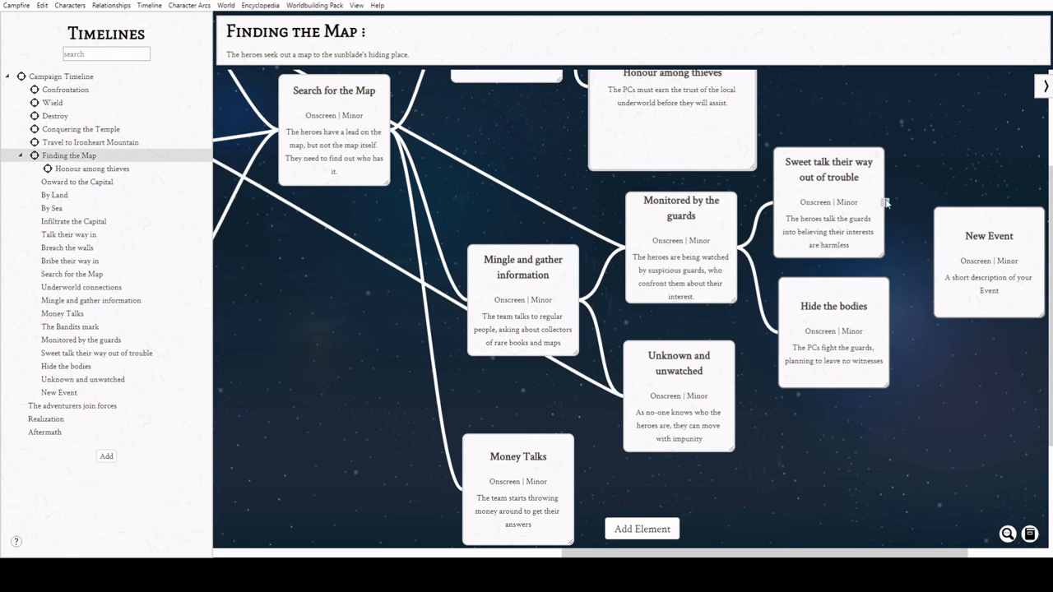
pyautogui.moveTo(885, 201); pyautogui.dragTo(936, 262)
pyautogui.moveTo(891, 333); pyautogui.dragTo(1035, 244)
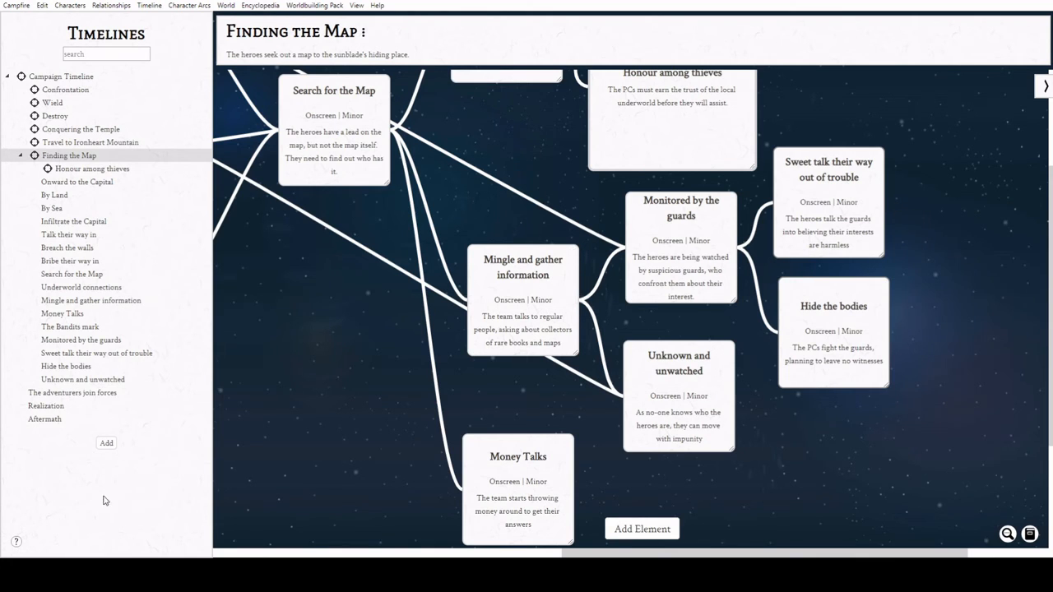
# - Add a new timeline nested in "Finding the Map" and connect "Sweet talk their way out of trouble" and "Hide the bodies" to it
pyautogui.click(107, 456)
pyautogui.moveTo(62, 436); pyautogui.dragTo(78, 158)
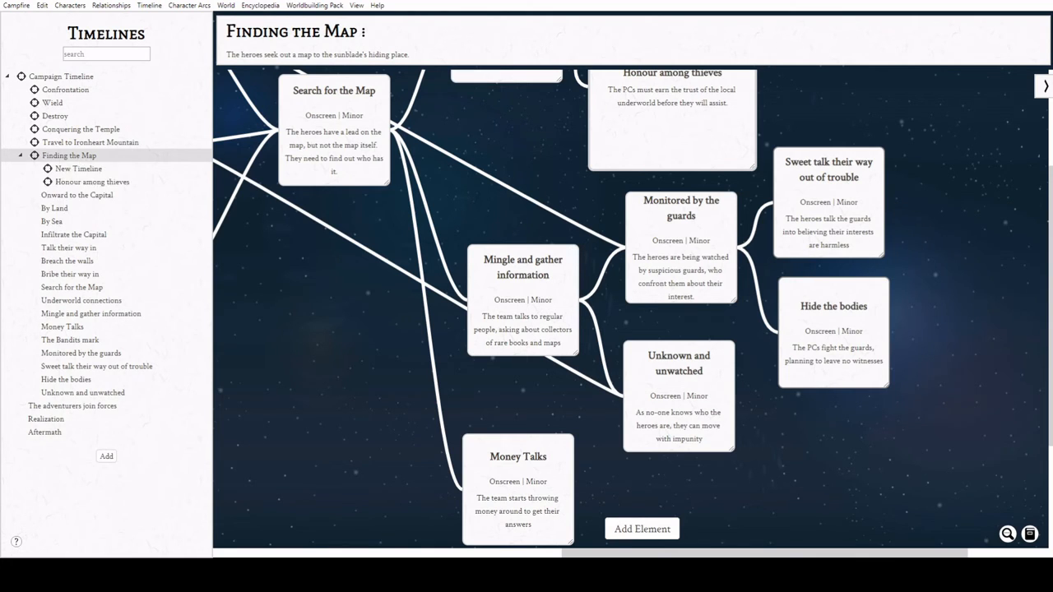
pyautogui.moveTo(651, 554); pyautogui.dragTo(266, 552)
pyautogui.moveTo(461, 196); pyautogui.dragTo(877, 305)
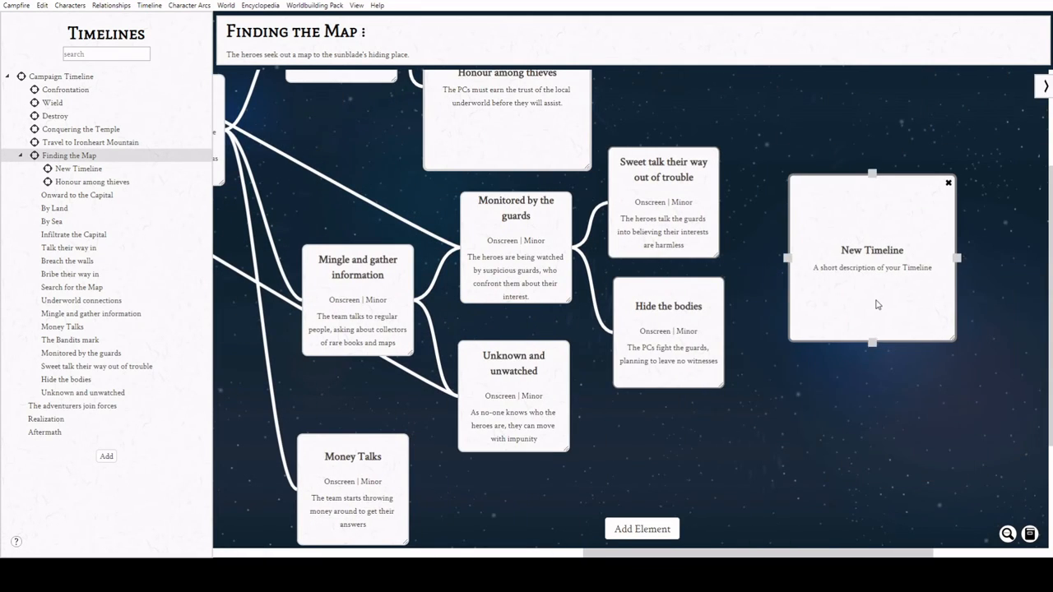
pyautogui.moveTo(719, 204); pyautogui.dragTo(789, 258)
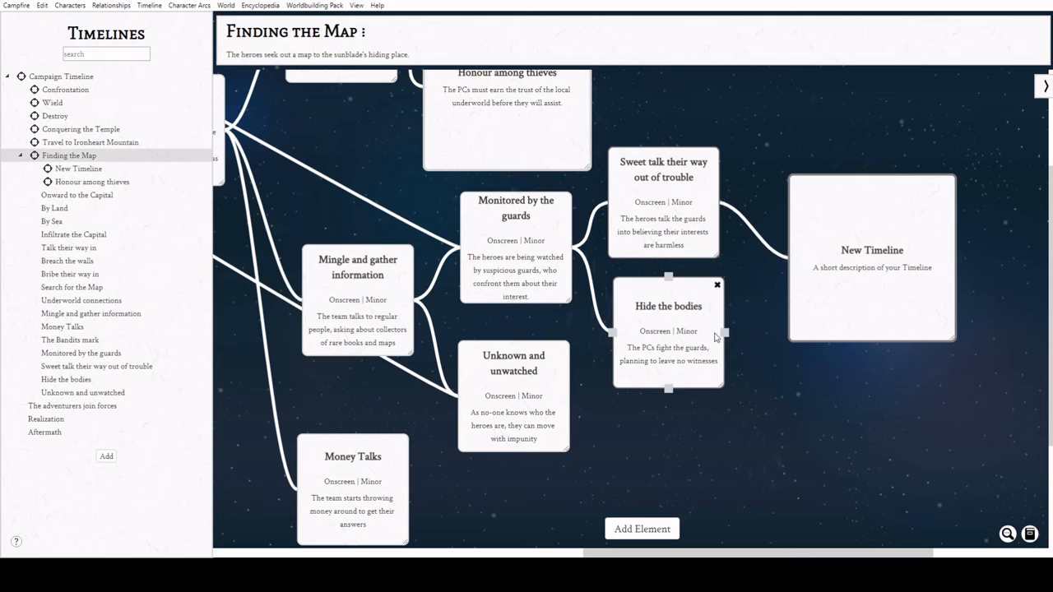
pyautogui.moveTo(721, 333); pyautogui.dragTo(790, 258)
# - Title the new nested timeline "Captured and Imprisoned!" and describe it as "The PCs are captured and imprisoned by the guards, and must escape."
pyautogui.doubleClick(845, 249)
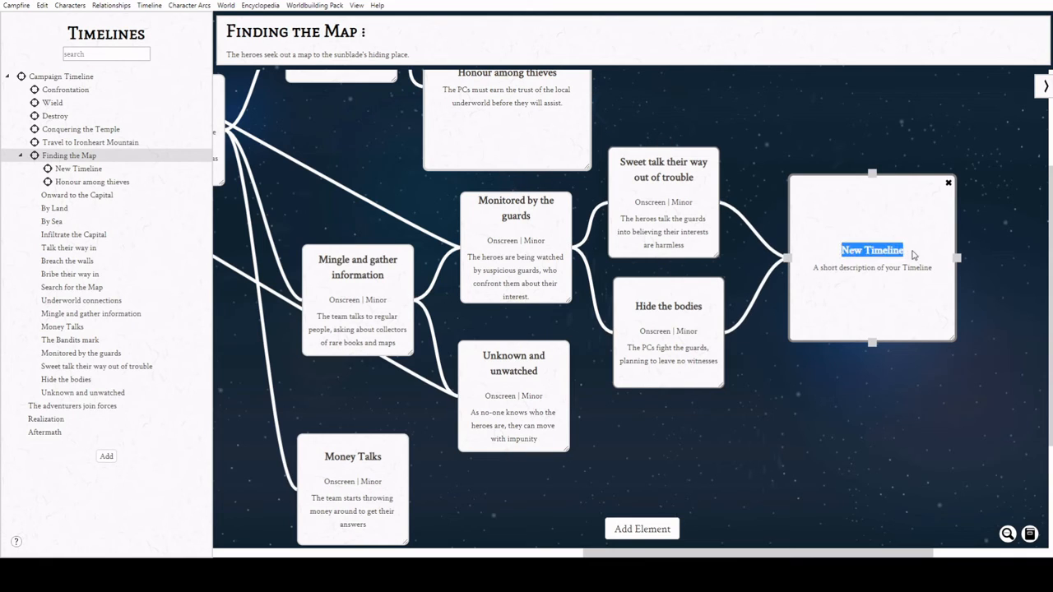
pyautogui.write('Captured and')
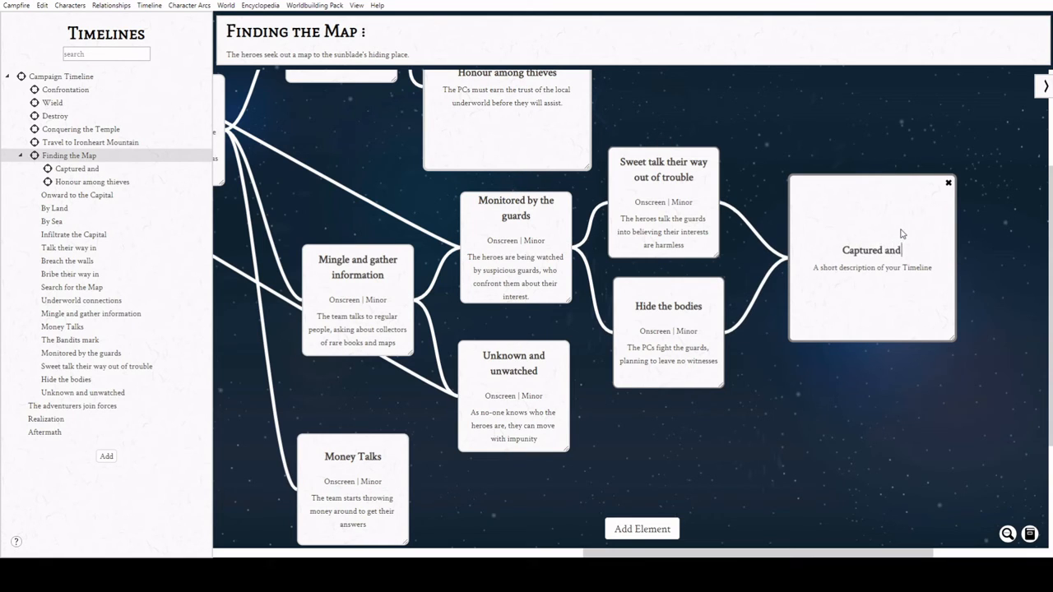
pyautogui.write(' Imprisoned!')
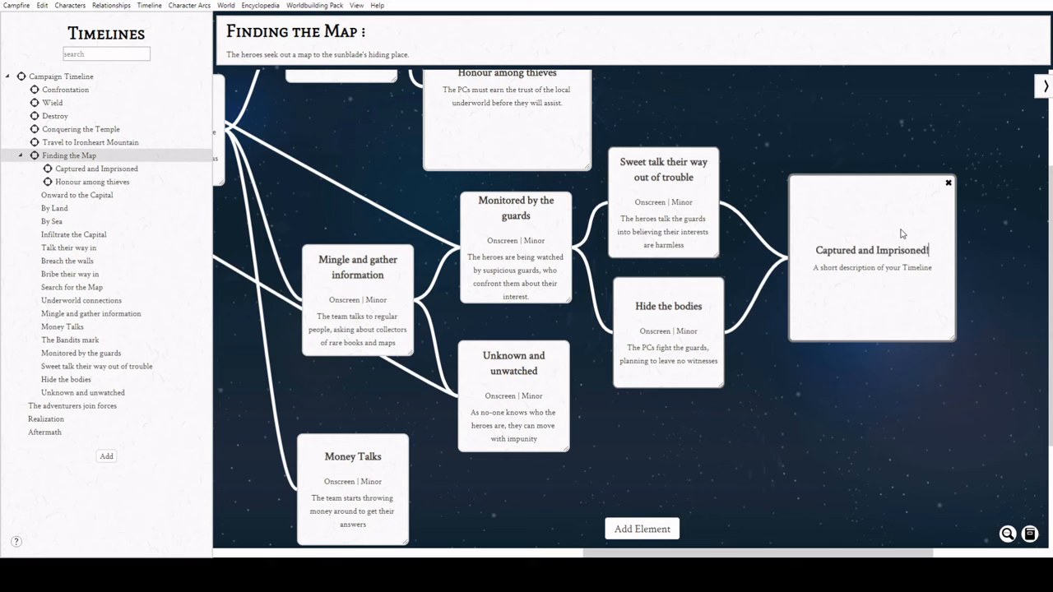
pyautogui.moveTo(867, 286); pyautogui.dragTo(948, 275)
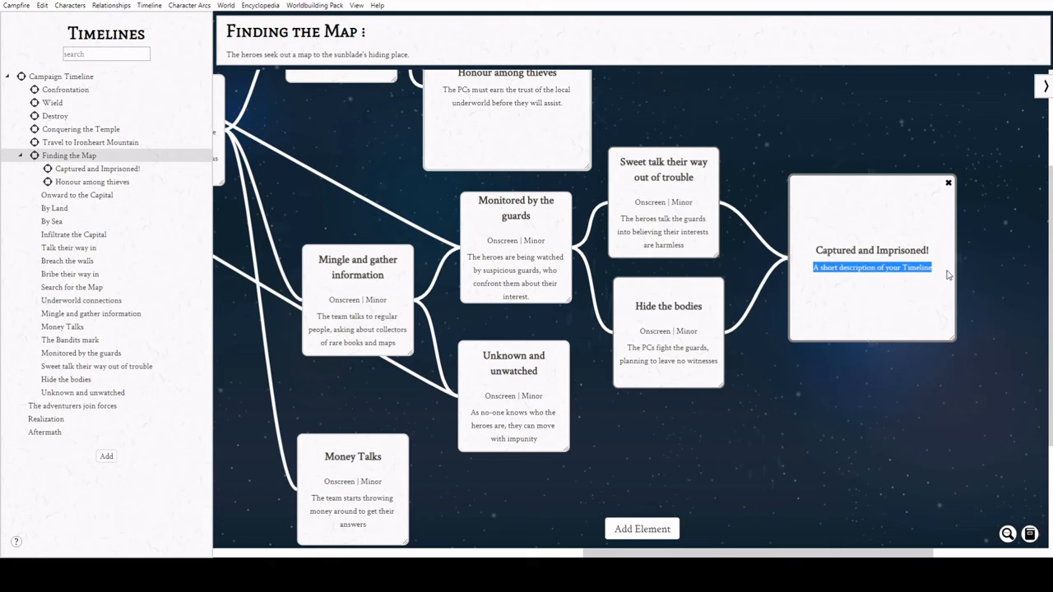
pyautogui.write('The')
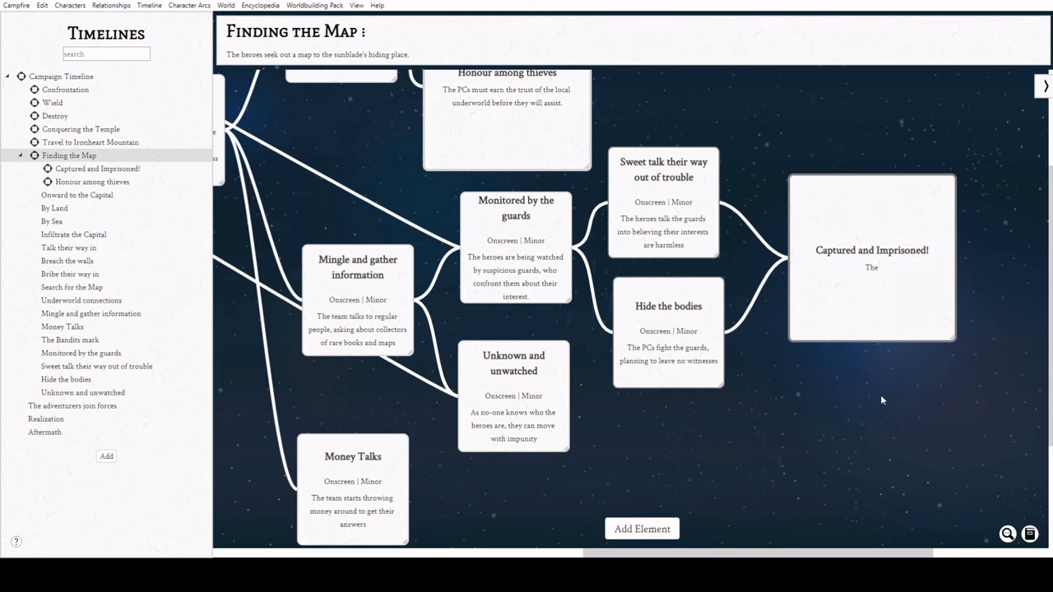
pyautogui.write(' PCs are captured and imprisoned by the')
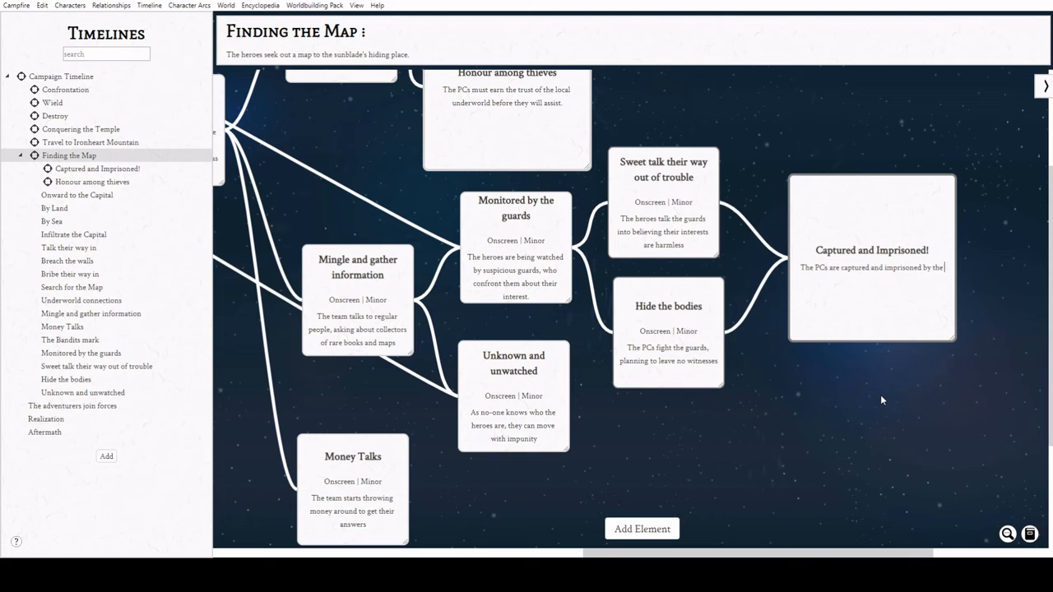
pyautogui.write(' guard')
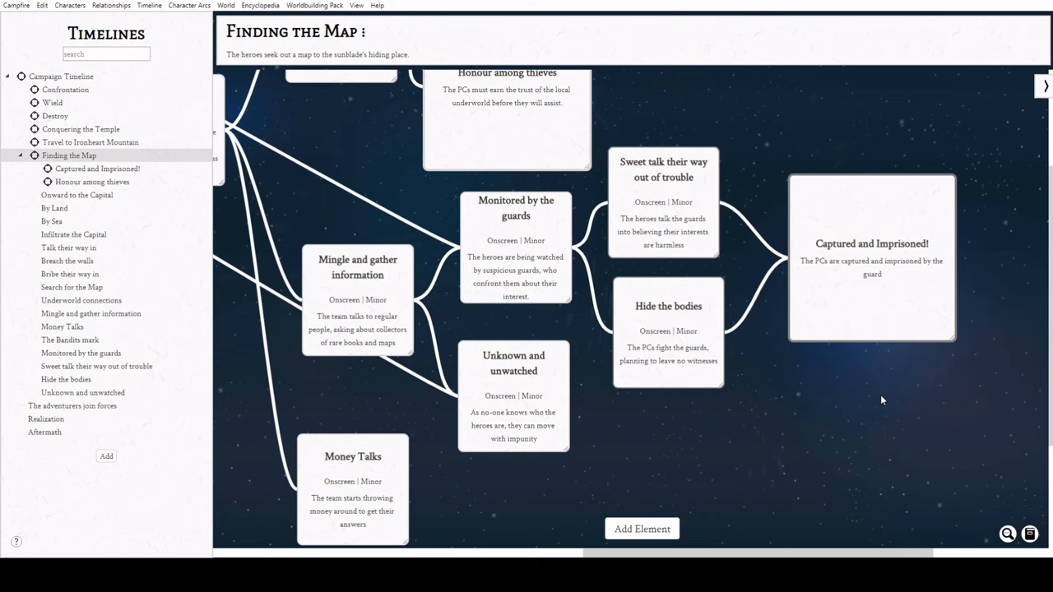
pyautogui.write('s, and must escape.')
# - Set the existing connection type in the color key to dark green and name it "Success"
pyautogui.click(1045, 86)
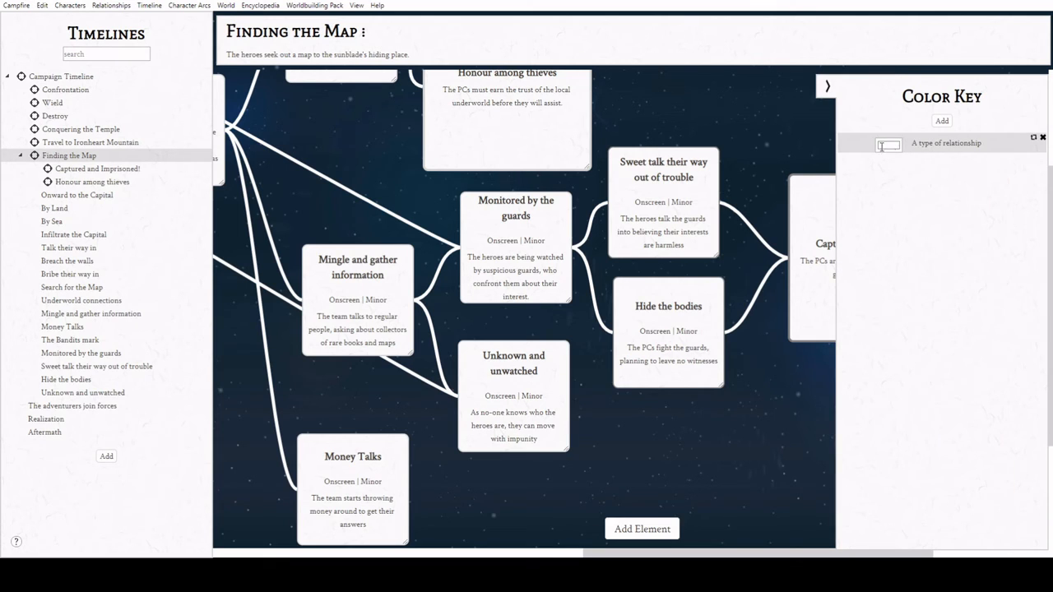
pyautogui.click(21, 172)
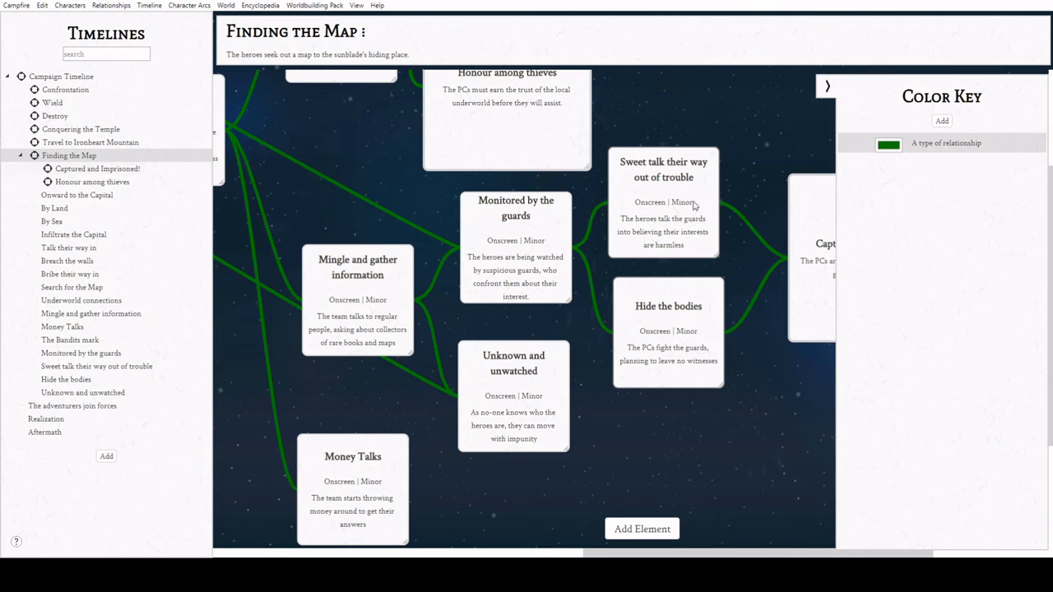
pyautogui.moveTo(912, 144); pyautogui.dragTo(991, 151)
pyautogui.write('Success')
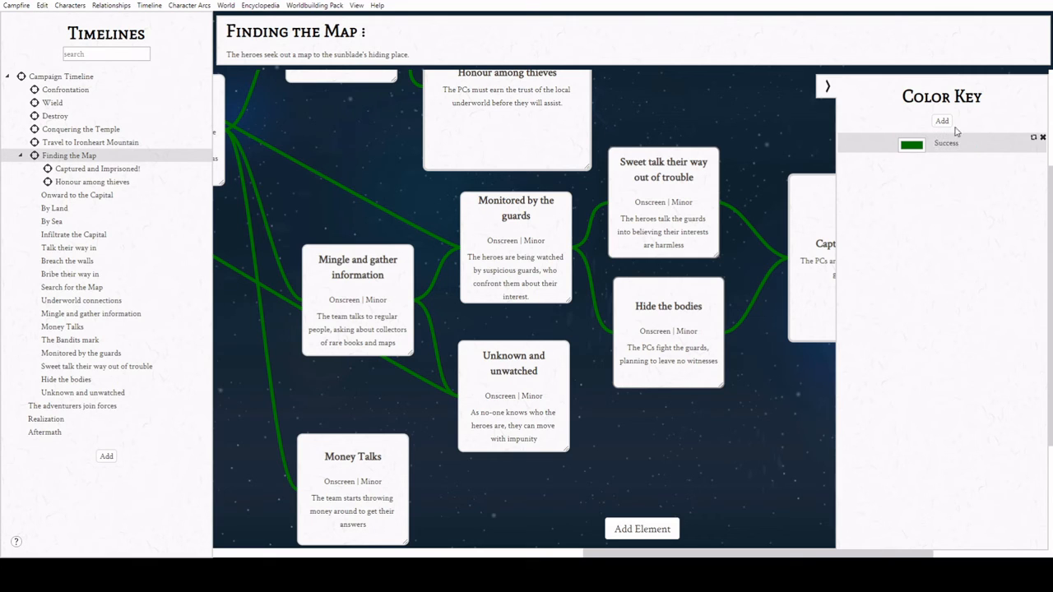
# - Add a second connection type to the color key, set it to red and name it "Failure"
pyautogui.click(942, 121)
pyautogui.click(906, 169)
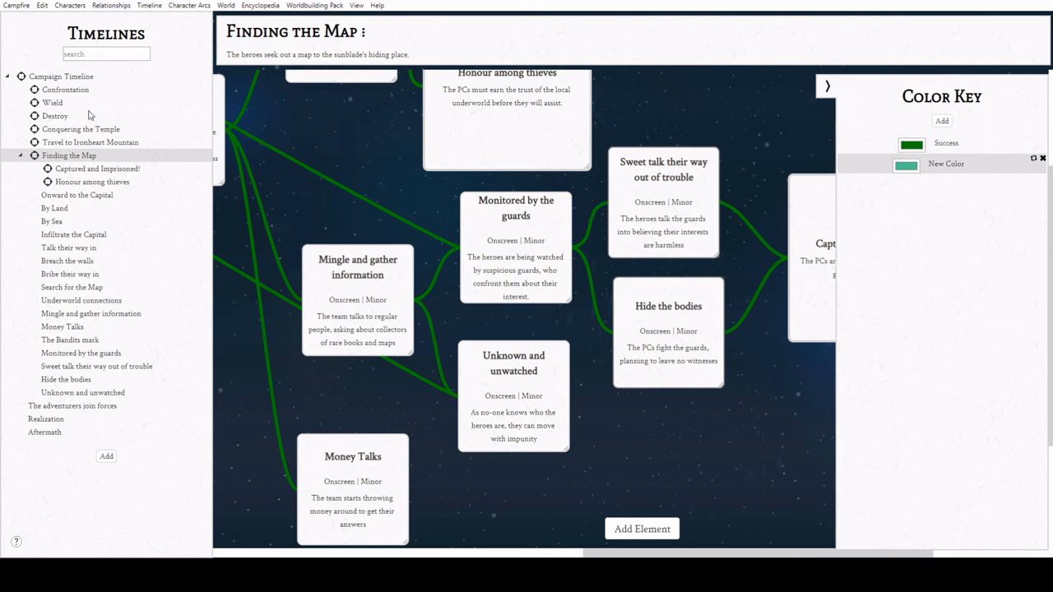
pyautogui.click(17, 170)
pyautogui.press('BackSpace')
pyautogui.press('BackSpace')
pyautogui.press('BackSpace')
pyautogui.press('BackSpace')
pyautogui.press('BackSpace')
pyautogui.press('BackSpace')
pyautogui.press('BackSpace')
pyautogui.press('BackSpace')
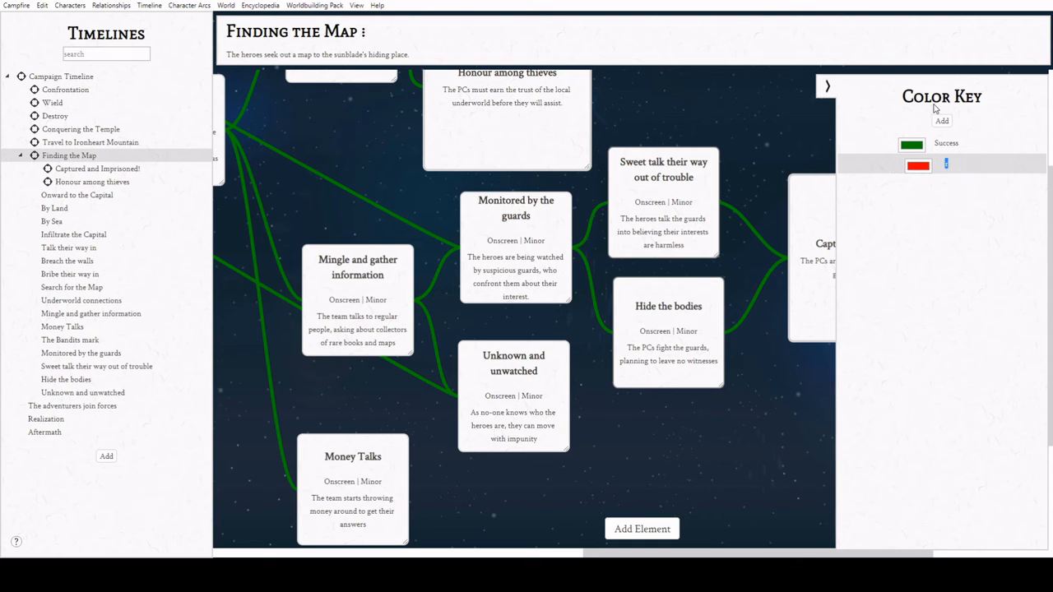
pyautogui.write('Failed')
pyautogui.click(828, 86)
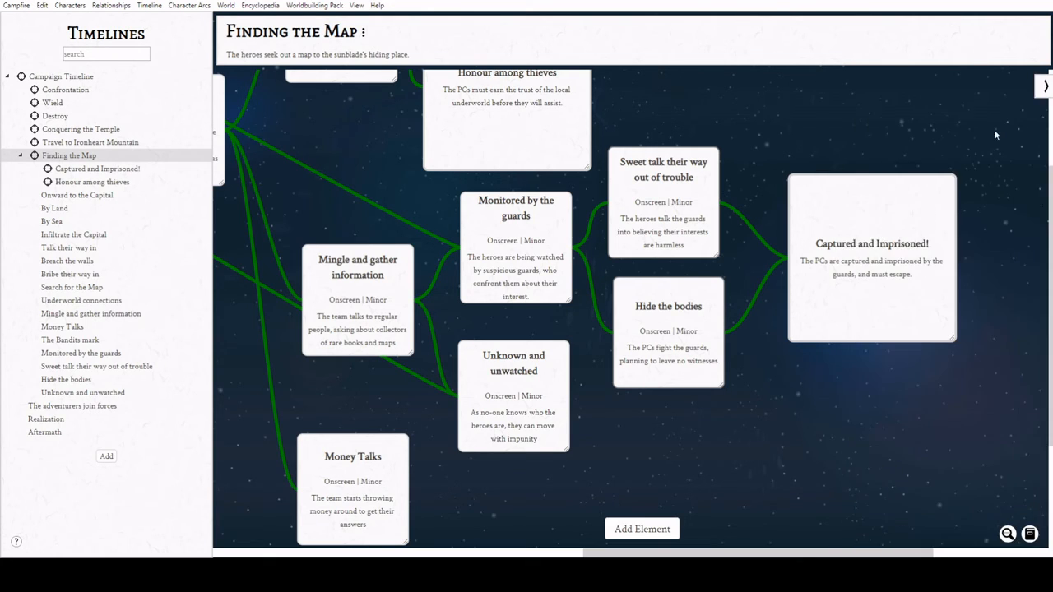
# - Replace the green connections from "Hide the bodies" and "Sweet talk their way out of trouble" to "Captured and Imprisoned!" with red Failure connections
pyautogui.click(761, 285)
pyautogui.click(1045, 87)
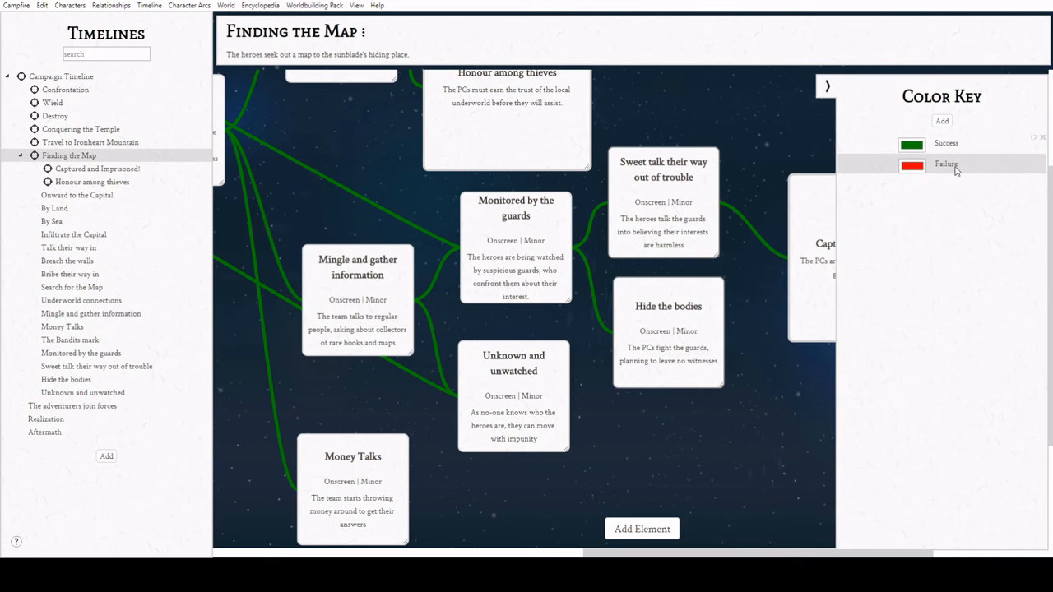
pyautogui.click(980, 162)
pyautogui.moveTo(725, 332); pyautogui.dragTo(790, 257)
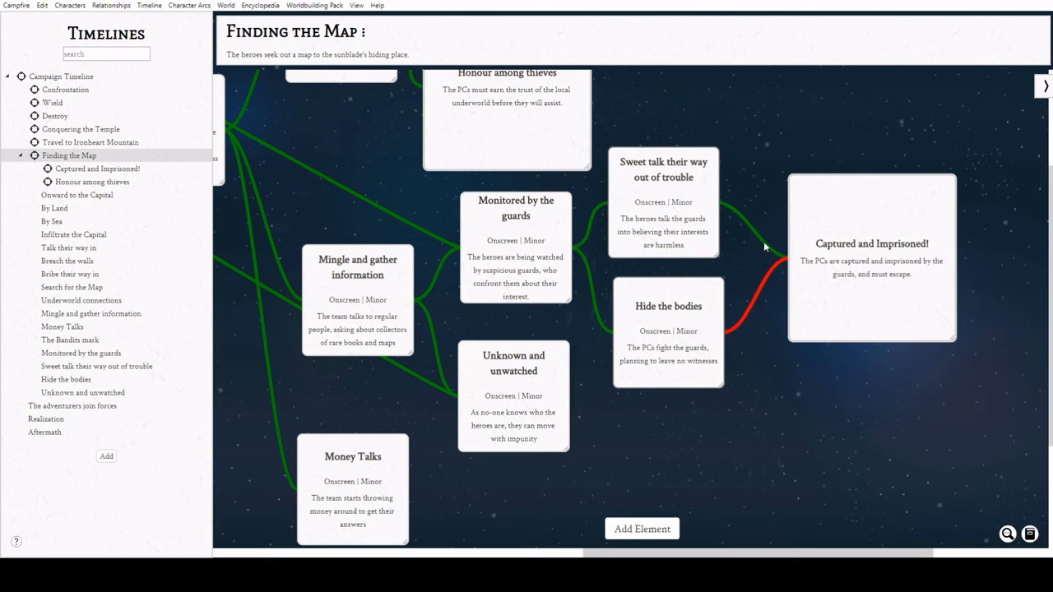
pyautogui.moveTo(720, 203); pyautogui.dragTo(791, 253)
# - Connect "Talk their way in", "Breach the walls" and "Bribe their way in" to "Captured and Imprisoned!" with red Failure connections
pyautogui.moveTo(749, 552); pyautogui.dragTo(558, 506)
pyautogui.scroll(2, 607, 346)
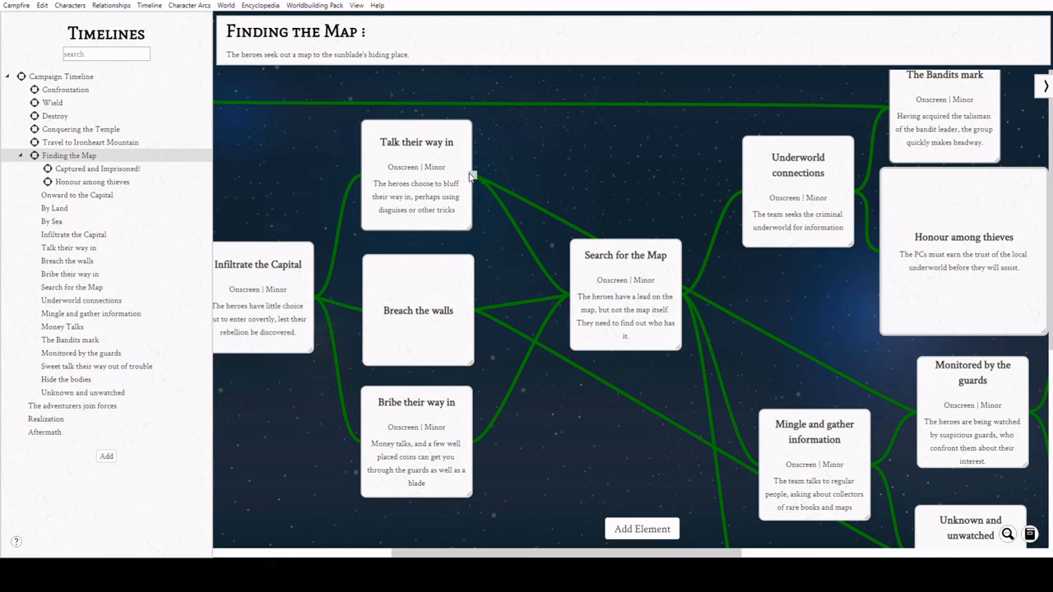
pyautogui.moveTo(471, 175); pyautogui.dragTo(916, 428)
pyautogui.hscroll(-5, 436, 387)
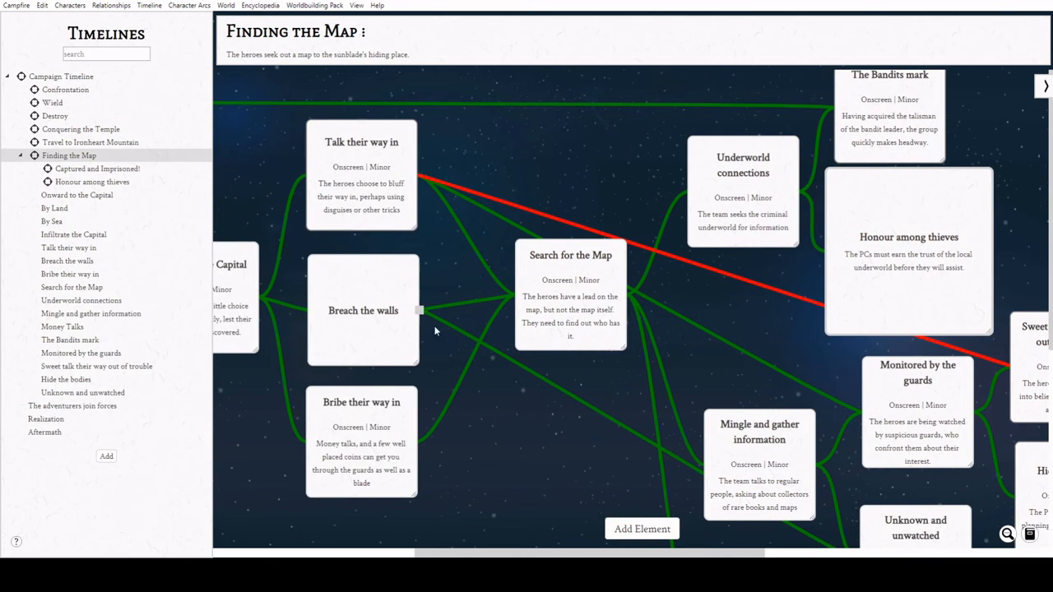
pyautogui.moveTo(420, 310); pyautogui.dragTo(917, 425)
pyautogui.hscroll(1, 334, 441)
pyautogui.moveTo(333, 434); pyautogui.dragTo(505, 455)
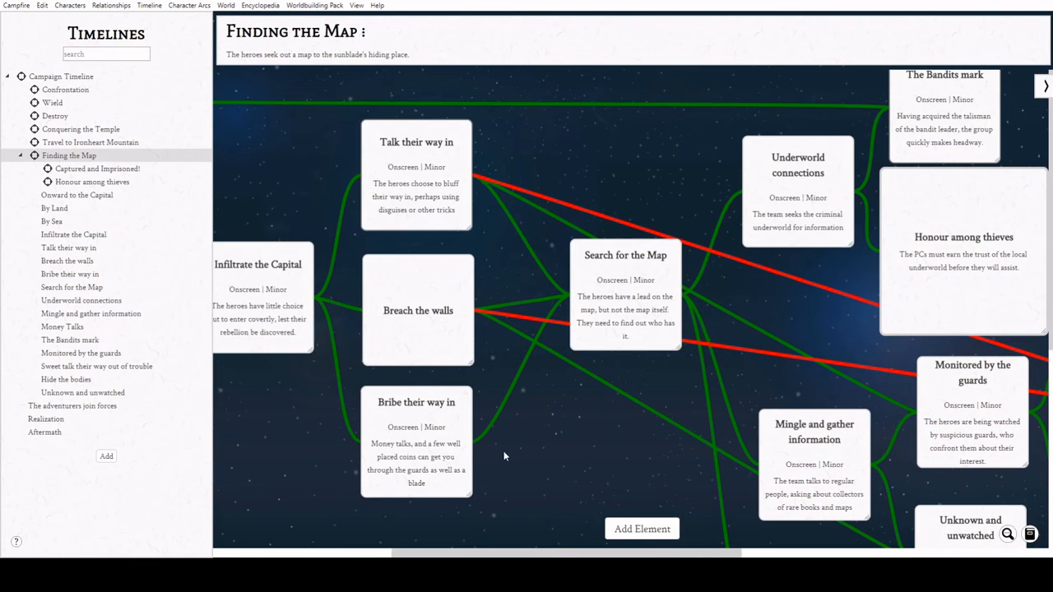
pyautogui.hscroll(5, 472, 444)
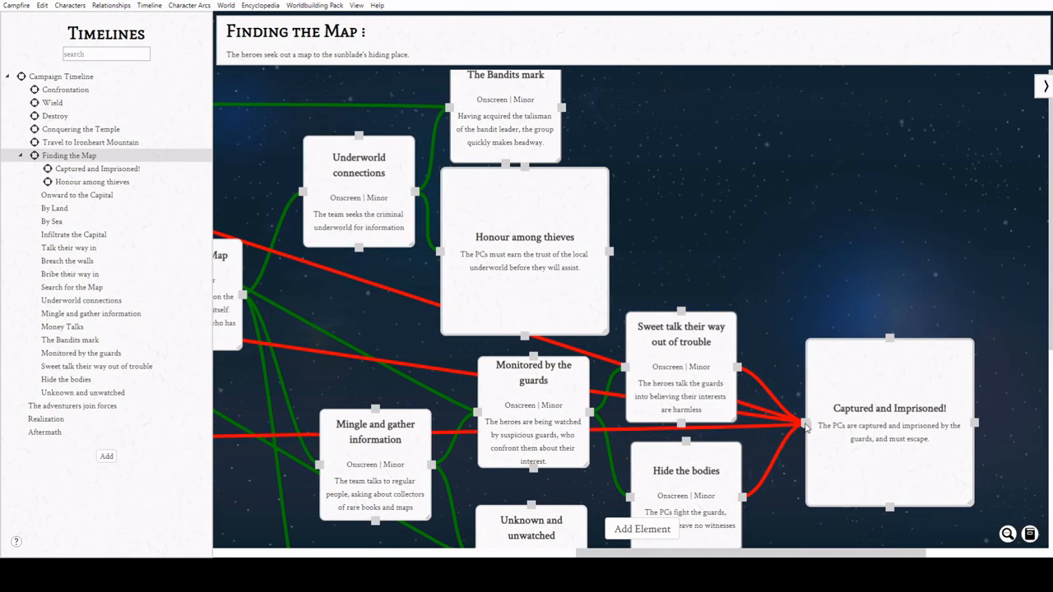
pyautogui.click(558, 420)
# - Examine the success and failure connections across the timeline, from the journey to the capital through to "Captured and Imprisoned!"
pyautogui.hscroll(-5, 472, 445)
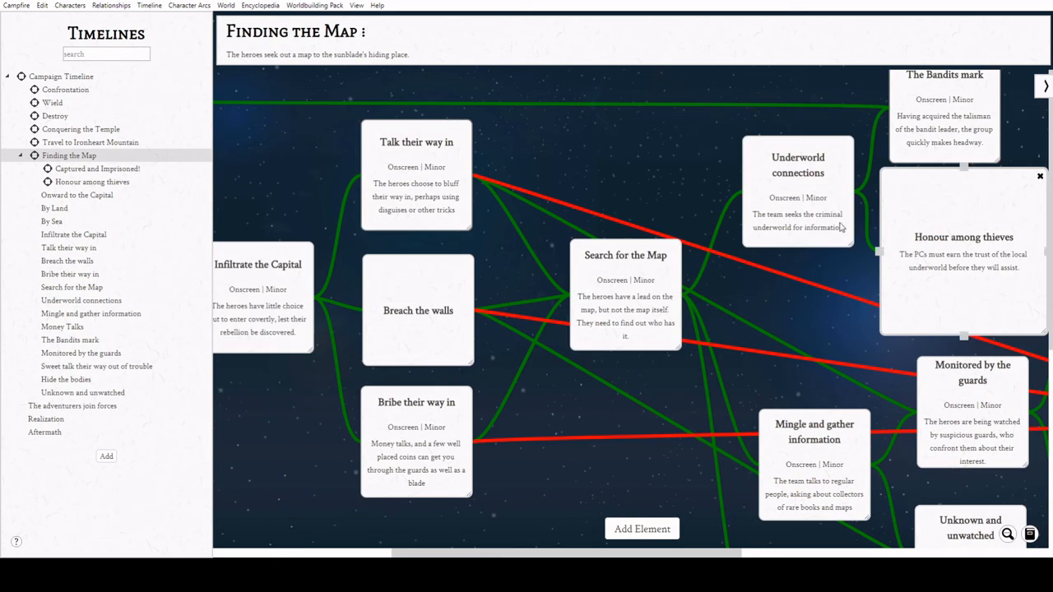
pyautogui.hscroll(1, 765, 260)
pyautogui.hscroll(1, 765, 260)
pyautogui.scroll(-2, 765, 260)
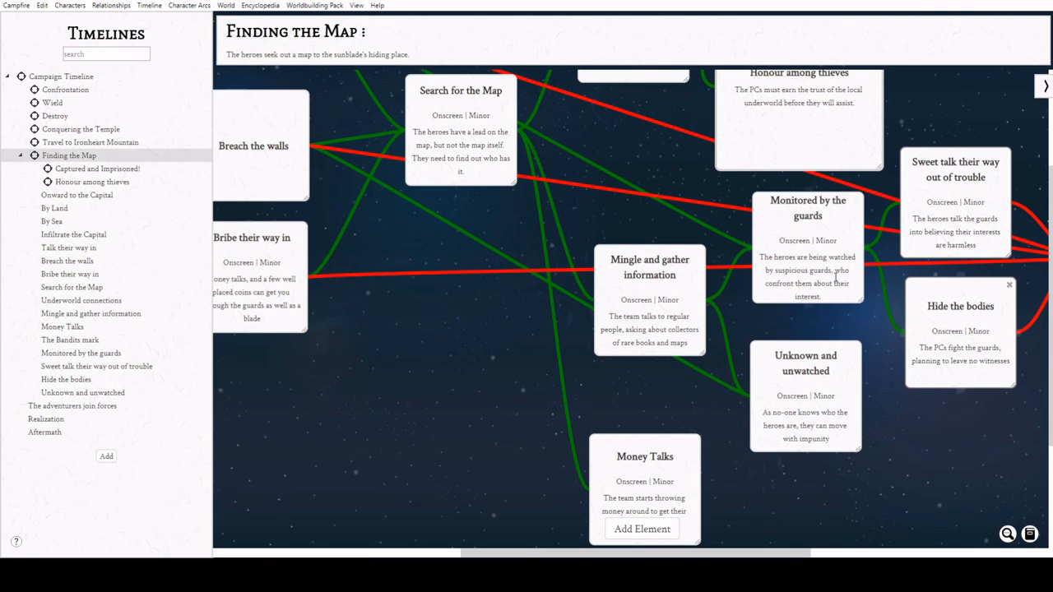
pyautogui.hscroll(1, 685, 326)
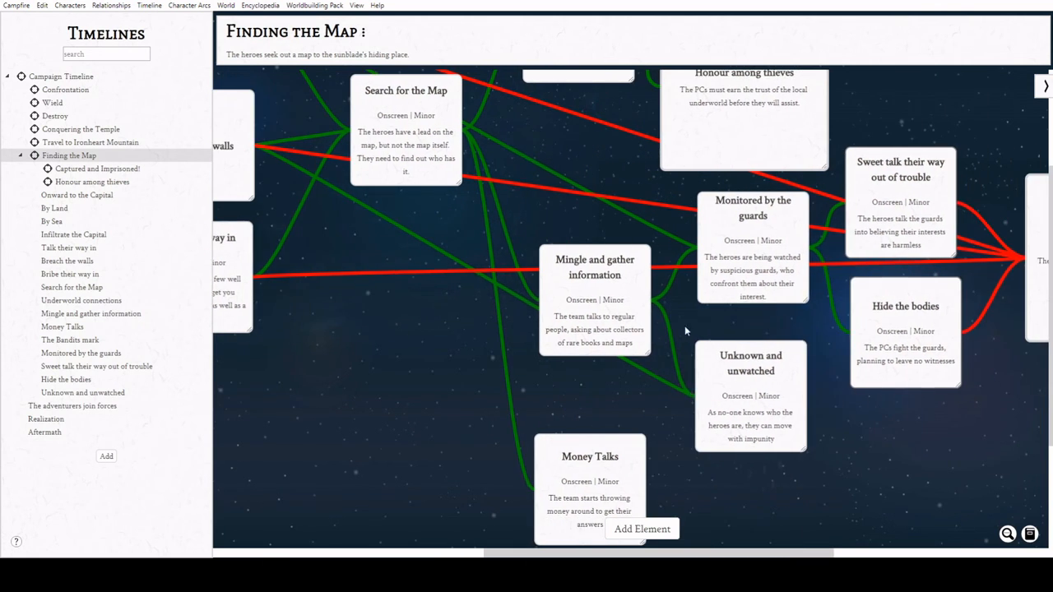
pyautogui.scroll(2, 681, 347)
pyautogui.hscroll(-7, 403, 399)
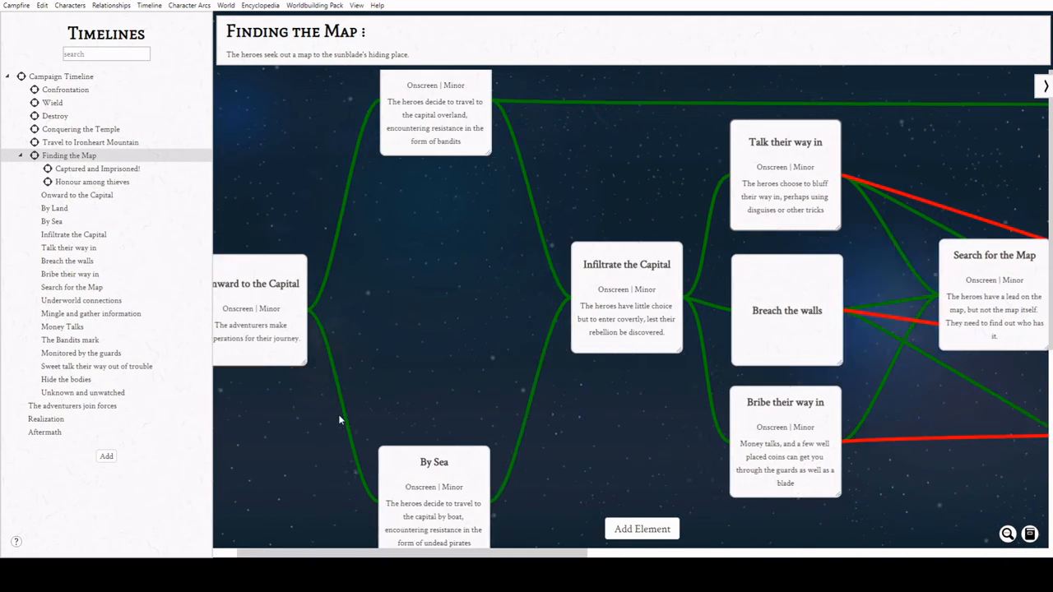
pyautogui.hscroll(3, 418, 433)
pyautogui.hscroll(7, 443, 368)
pyautogui.click(1044, 89)
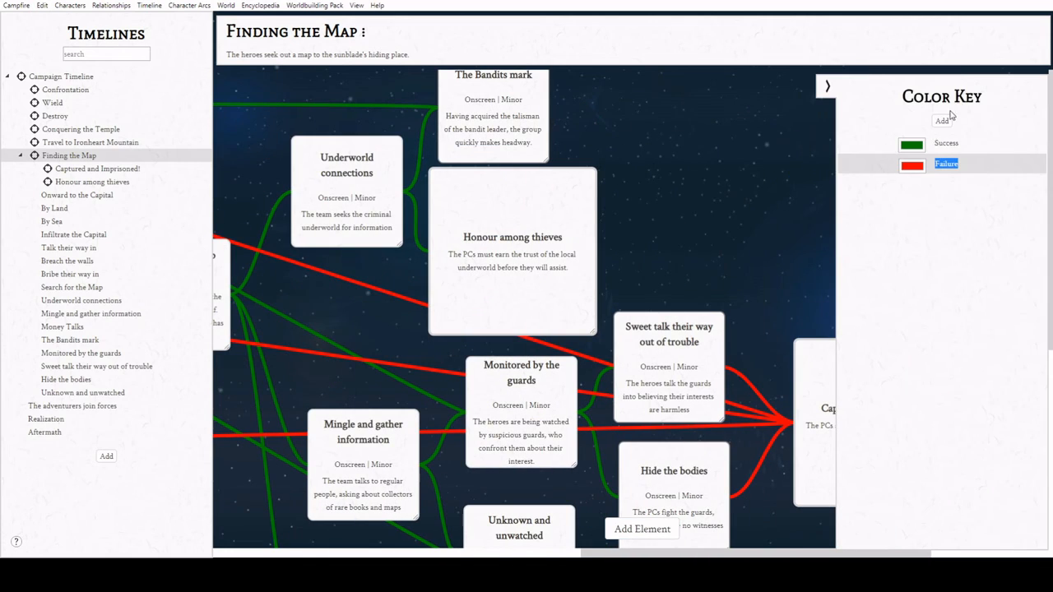
pyautogui.click(827, 86)
pyautogui.scroll(-3, 755, 292)
pyautogui.scroll(3, 716, 321)
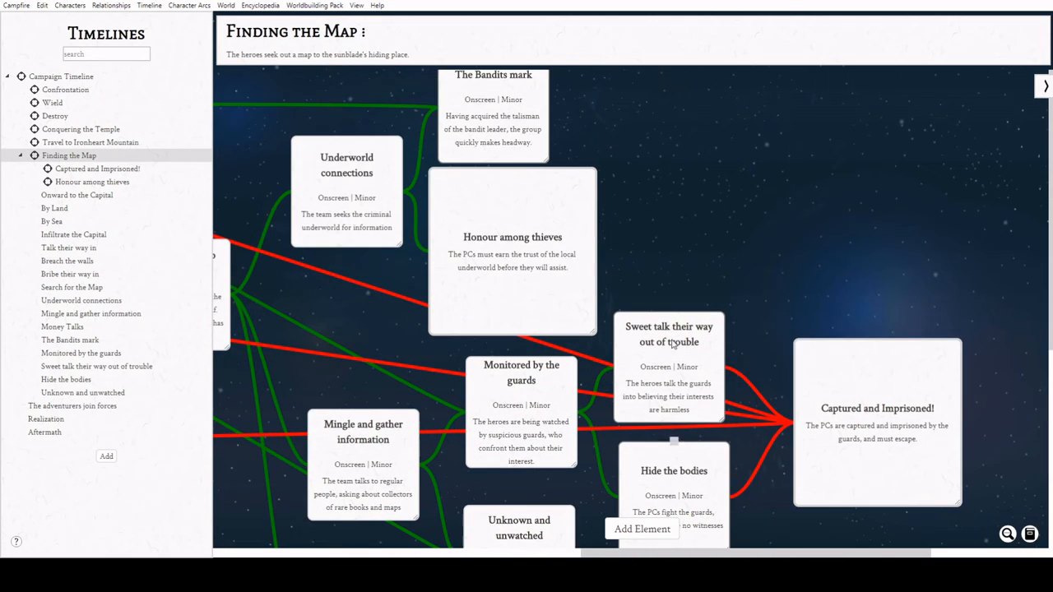
pyautogui.click(682, 340)
pyautogui.click(578, 307)
# - Add two new events beside "Money Talks", shifting "Money Talks" down and "Unknown and unwatched" up to make room
pyautogui.scroll(-5, 610, 251)
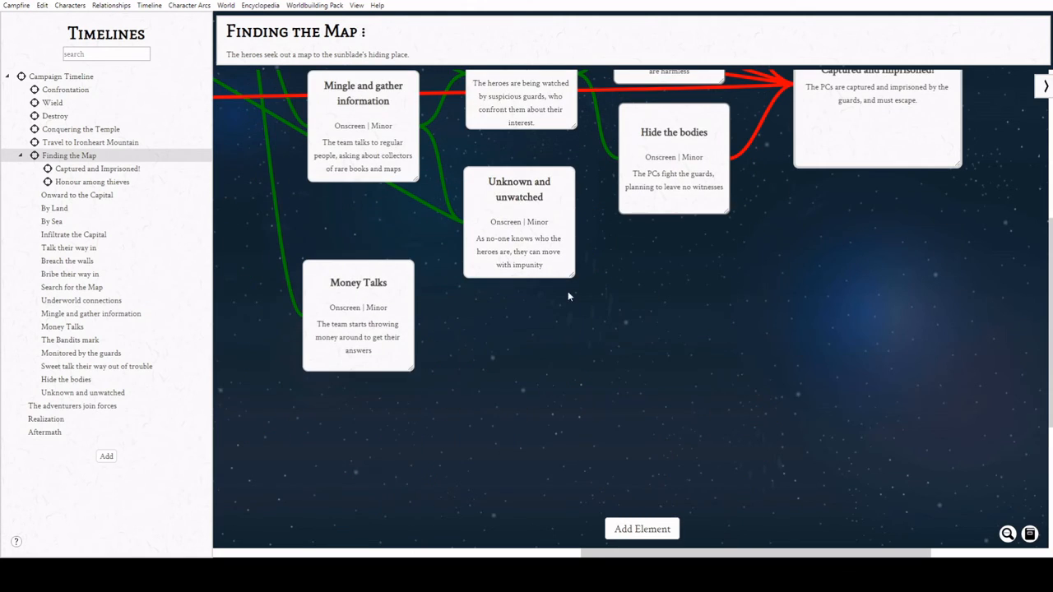
pyautogui.moveTo(354, 282); pyautogui.dragTo(352, 342)
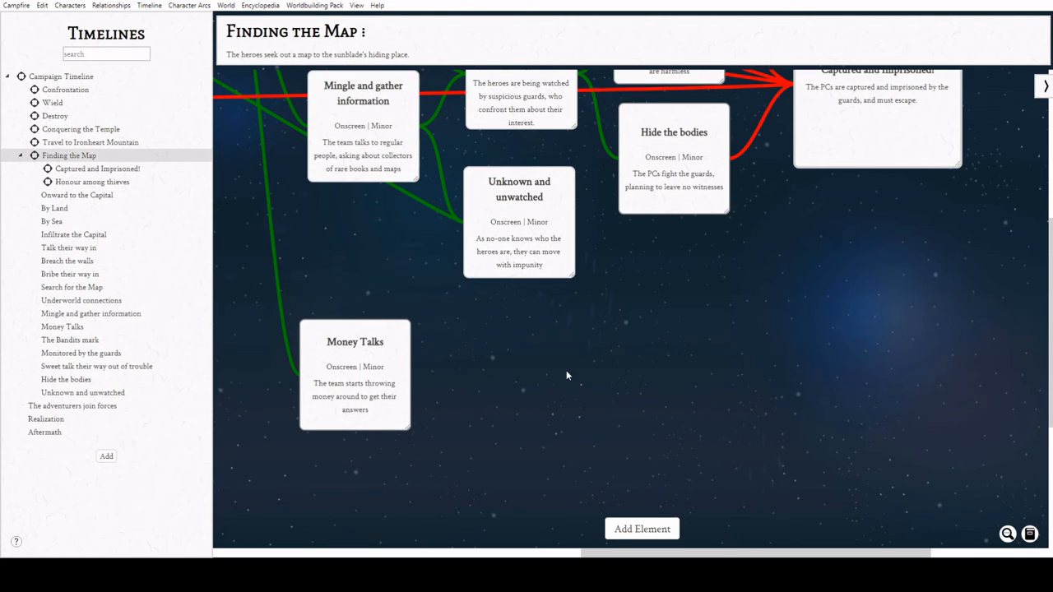
pyautogui.doubleClick(512, 325)
pyautogui.doubleClick(503, 462)
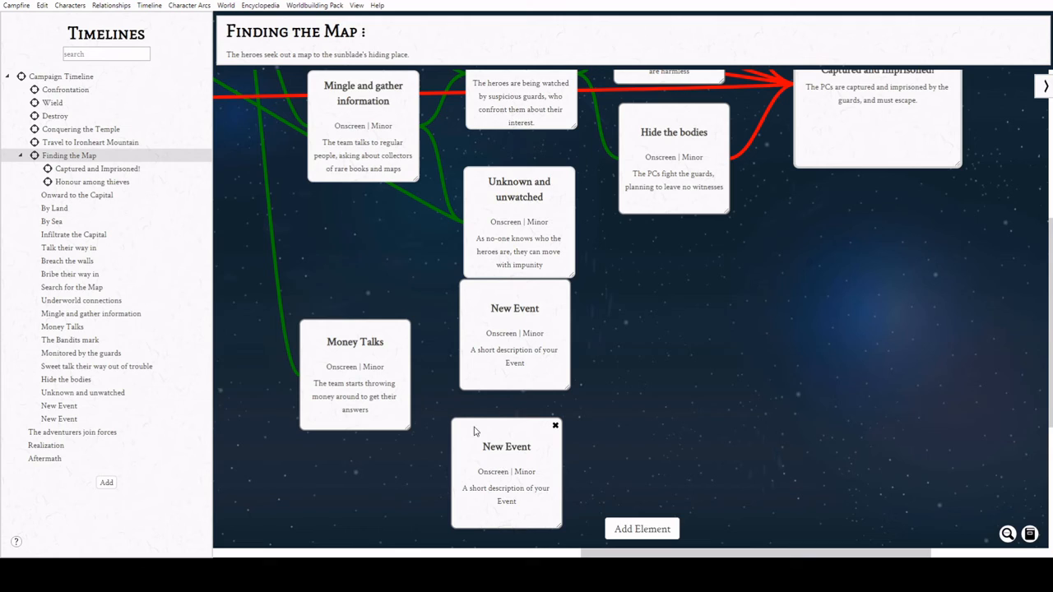
pyautogui.moveTo(474, 431); pyautogui.dragTo(483, 432)
pyautogui.moveTo(320, 340); pyautogui.dragTo(310, 370)
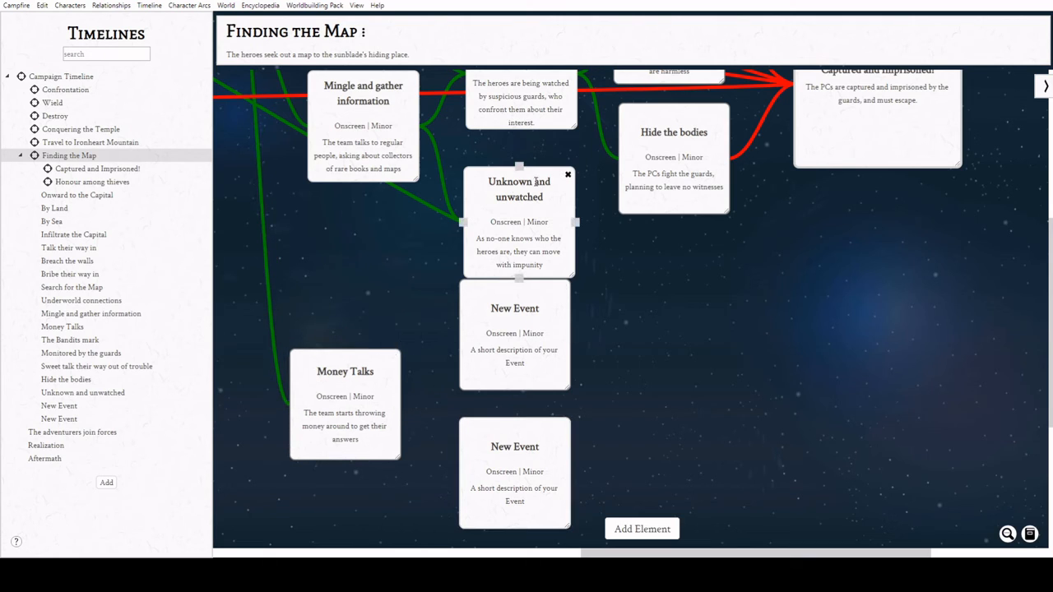
pyautogui.moveTo(472, 176); pyautogui.dragTo(471, 158)
# - Title the upper new event "Loud Money" and describe it as "The heroes have been tossing around cash too liberally, and someone talked."
pyautogui.moveTo(466, 298); pyautogui.dragTo(542, 301)
pyautogui.write('Lo')
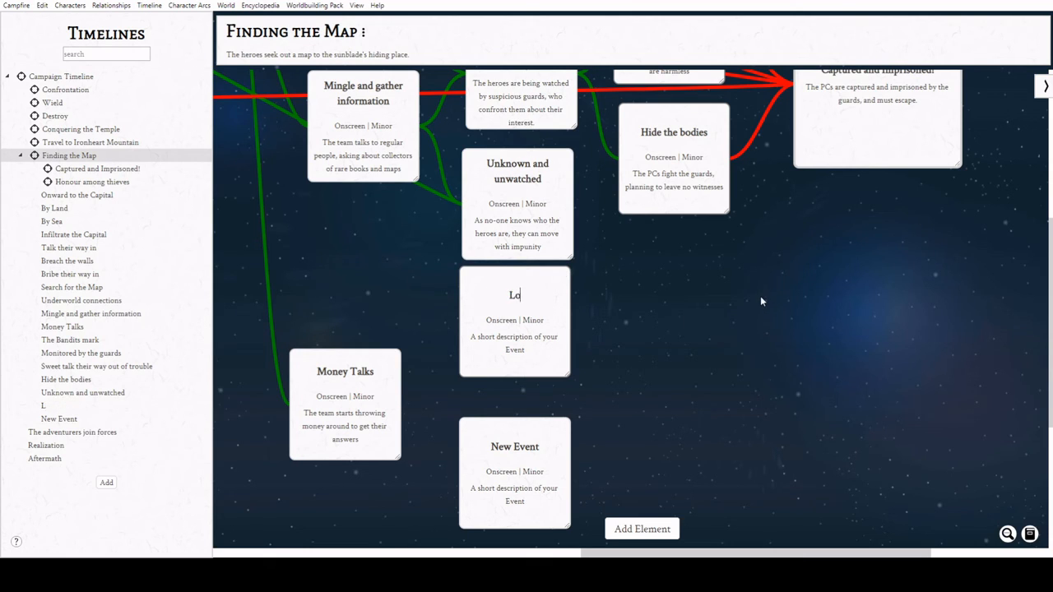
pyautogui.write('ud Money')
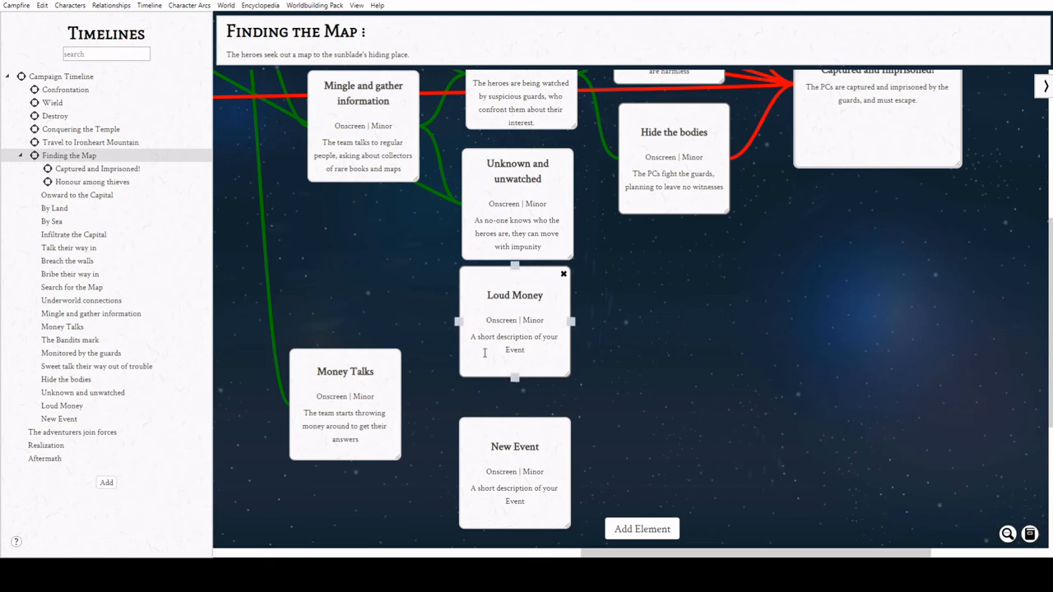
pyautogui.moveTo(472, 337); pyautogui.dragTo(529, 352)
pyautogui.write('The hero')
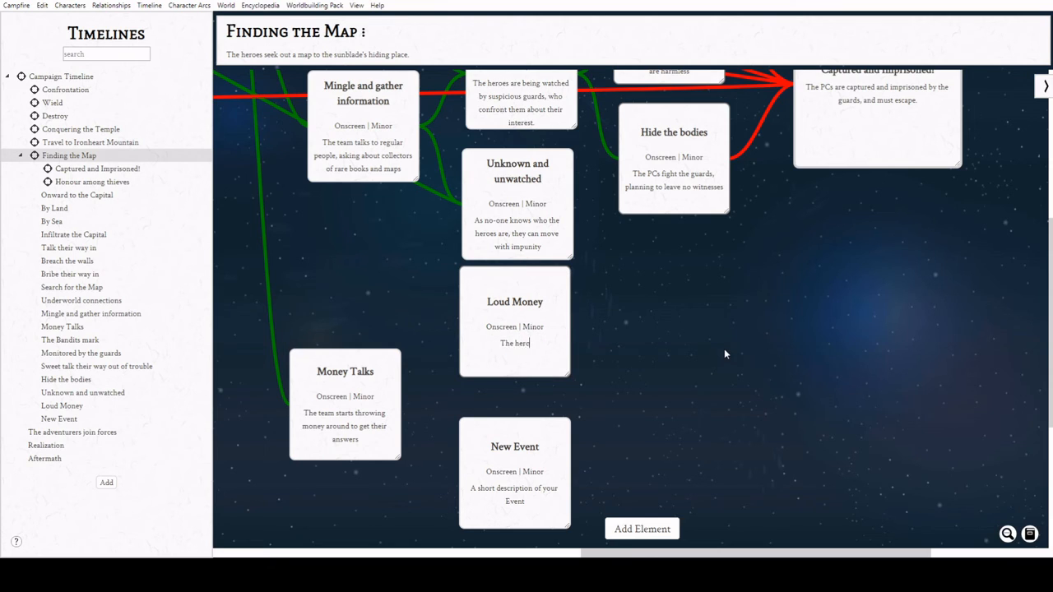
pyautogui.write('es have been tossing aroun')
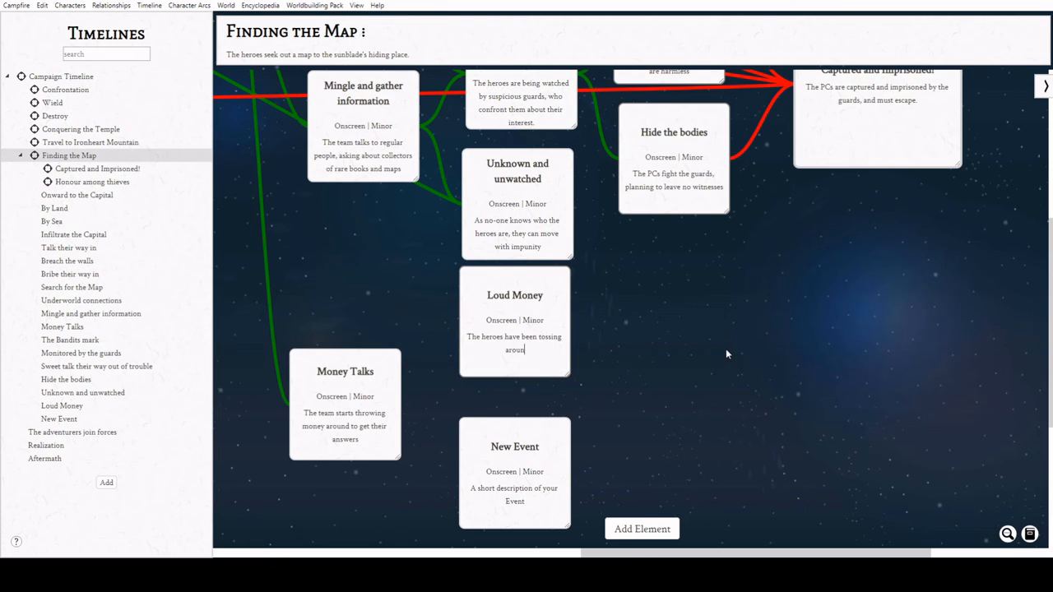
pyautogui.write('d cash too liberally, and someone talked')
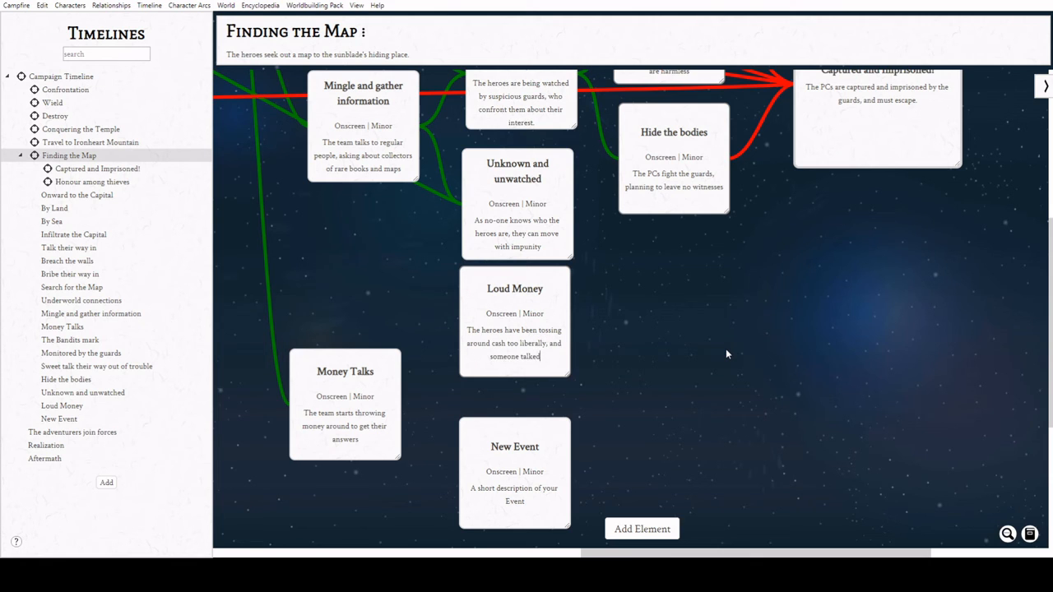
pyautogui.write('.')
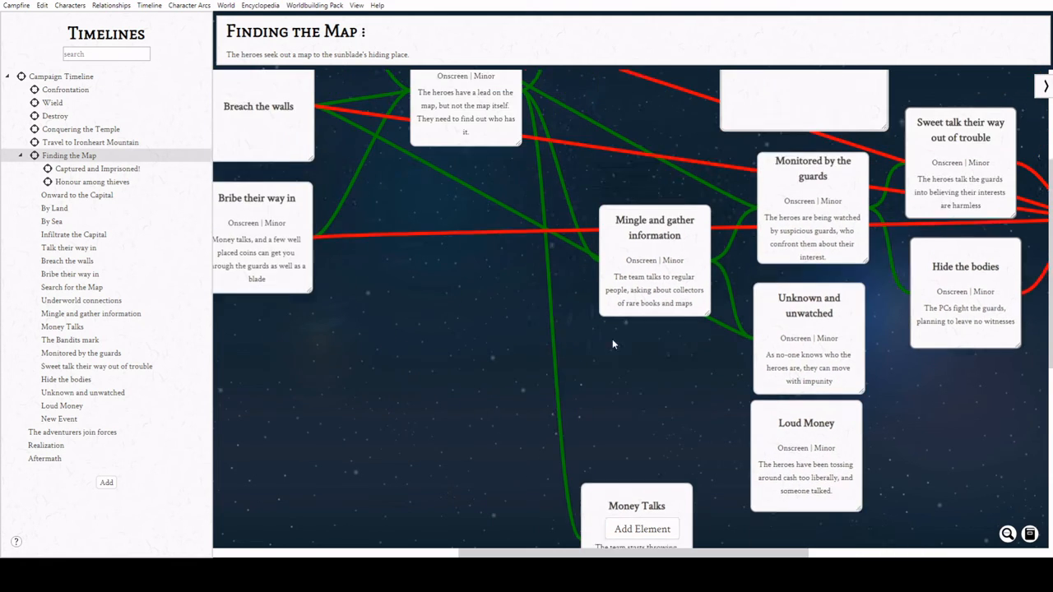
# - Connect "Bribe their way in", "Mingle and gather information" and "Money Talks" to "Loud Money" with red Failure connections
pyautogui.click(1046, 86)
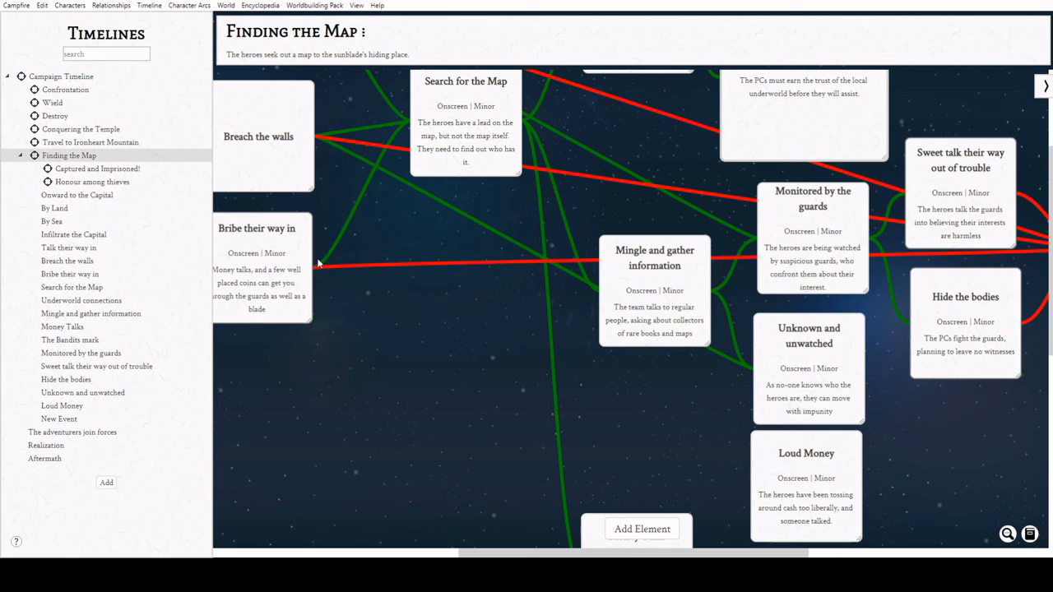
pyautogui.moveTo(314, 269); pyautogui.dragTo(750, 487)
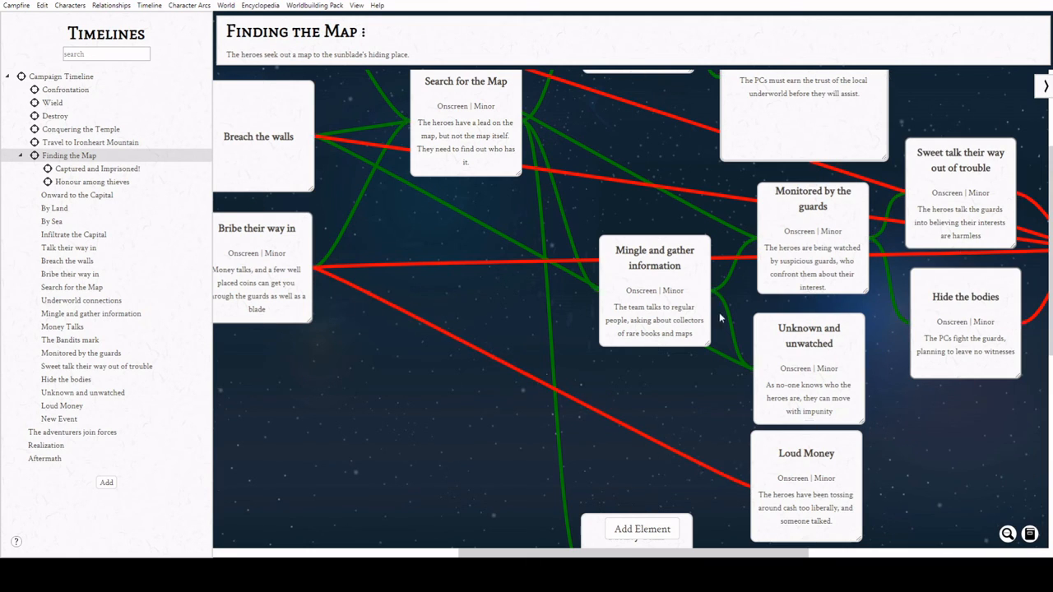
pyautogui.moveTo(714, 296); pyautogui.dragTo(750, 485)
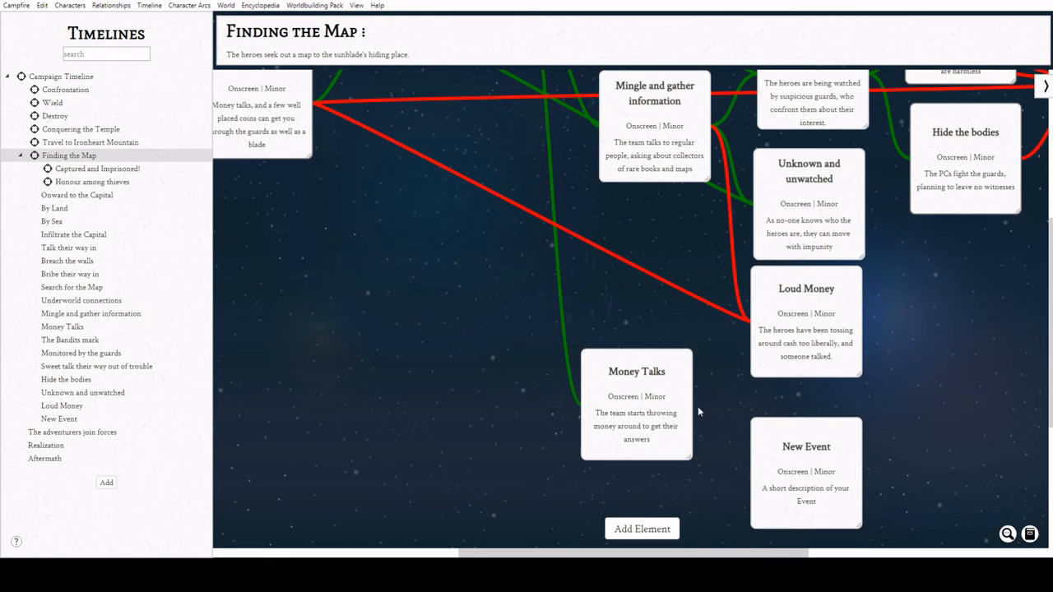
pyautogui.scroll(-2, 698, 407)
pyautogui.moveTo(693, 409); pyautogui.dragTo(751, 321)
# - Connect "Loud Money" to "Hide the bodies" with a red Failure connection
pyautogui.moveTo(670, 552); pyautogui.dragTo(784, 426)
pyautogui.scroll(2, 620, 479)
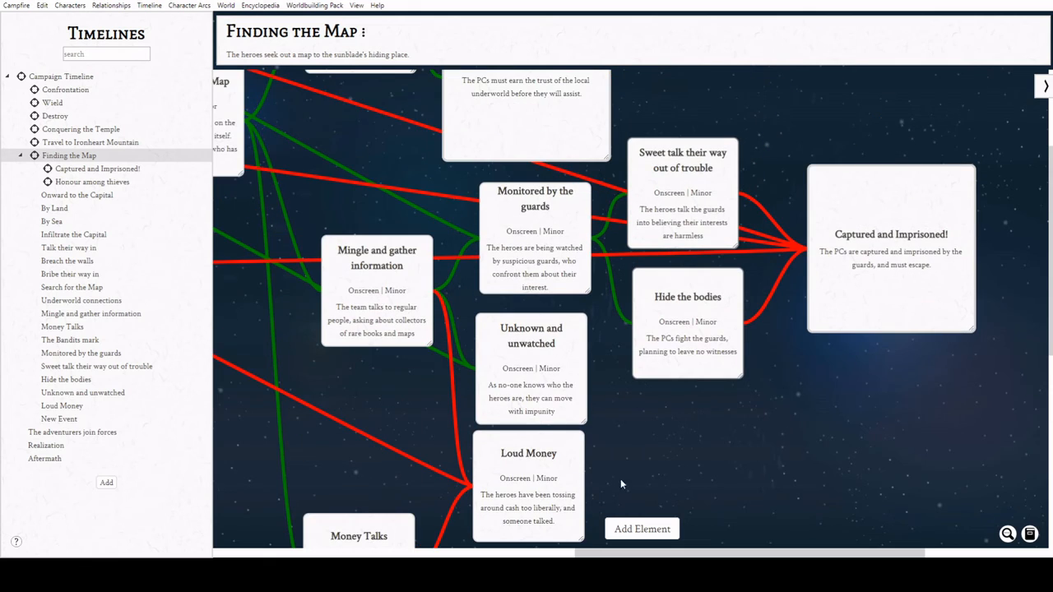
pyautogui.moveTo(585, 487); pyautogui.dragTo(635, 328)
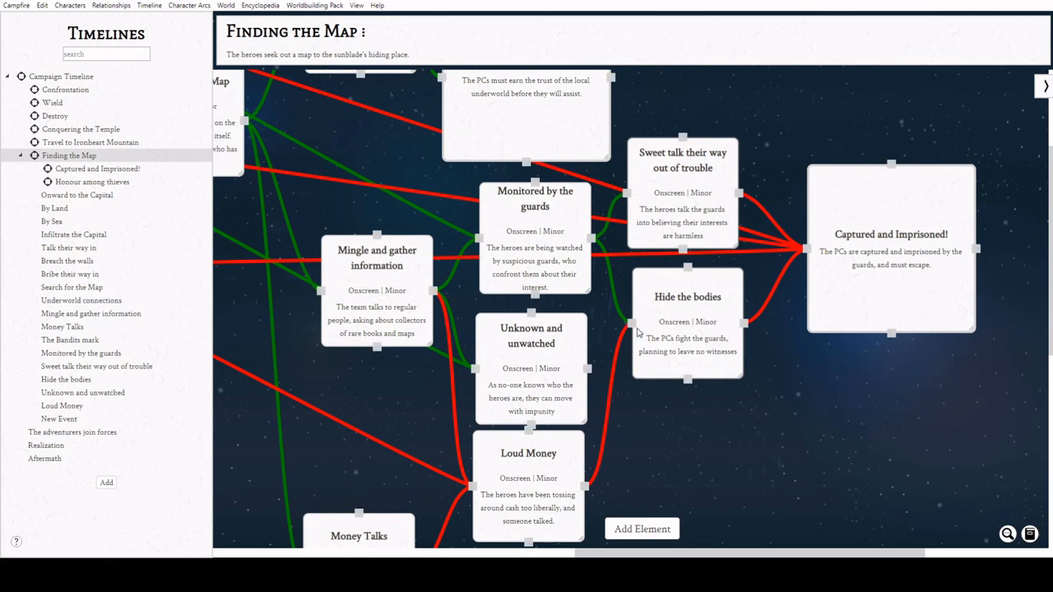
# - Connect "Loud Money" to "Sweet talk their way out of trouble" with a green Success connection
pyautogui.click(1046, 86)
pyautogui.click(940, 144)
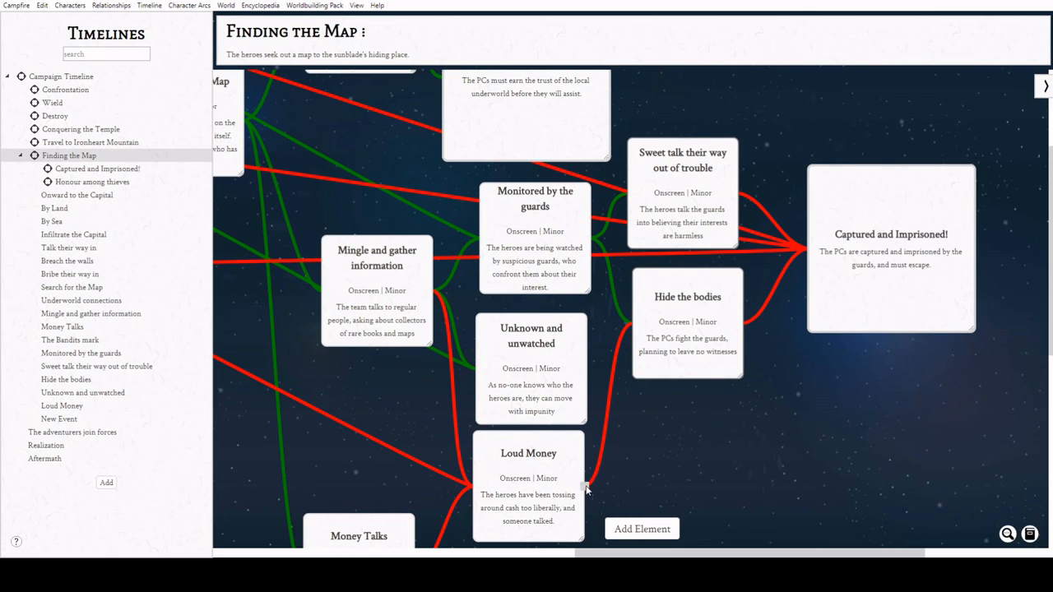
pyautogui.moveTo(585, 488); pyautogui.dragTo(628, 194)
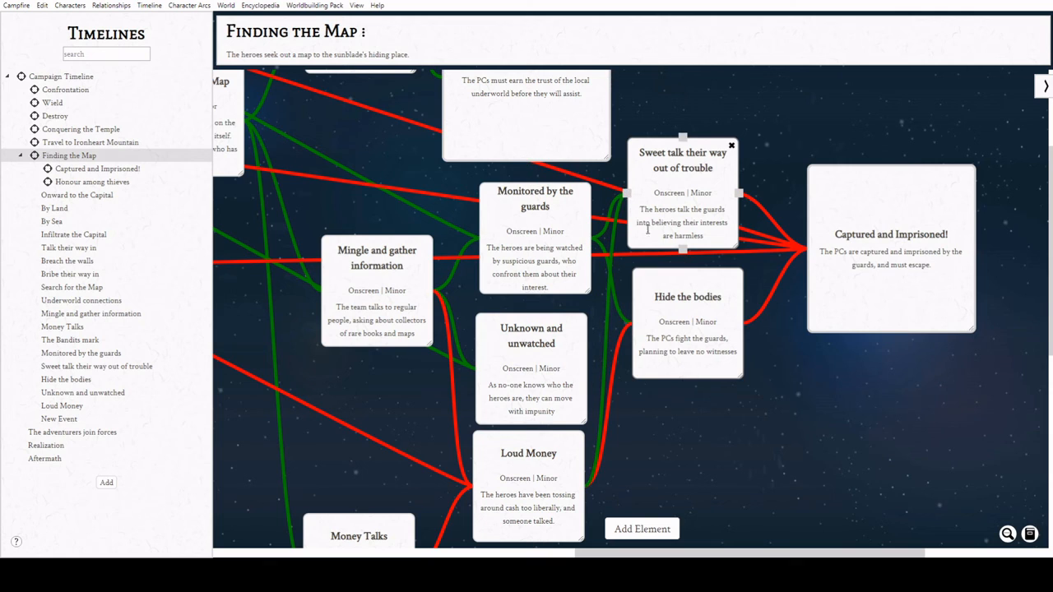
# - Replace the red connection from "Loud Money" to "Hide the bodies" with a green Success connection, and make Failure the active connection type
pyautogui.scroll(-3, 626, 391)
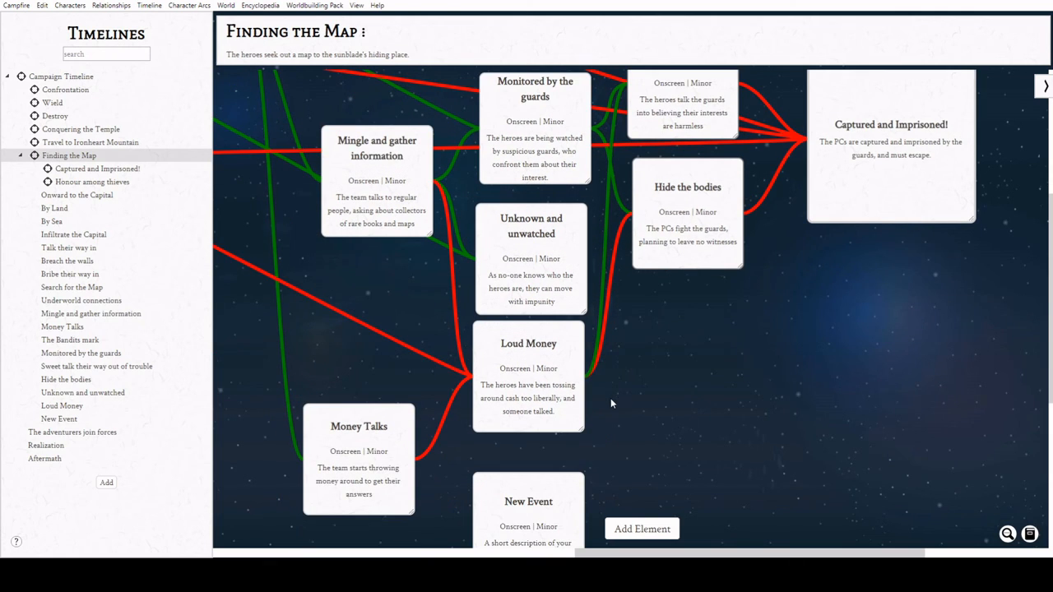
pyautogui.click(615, 240)
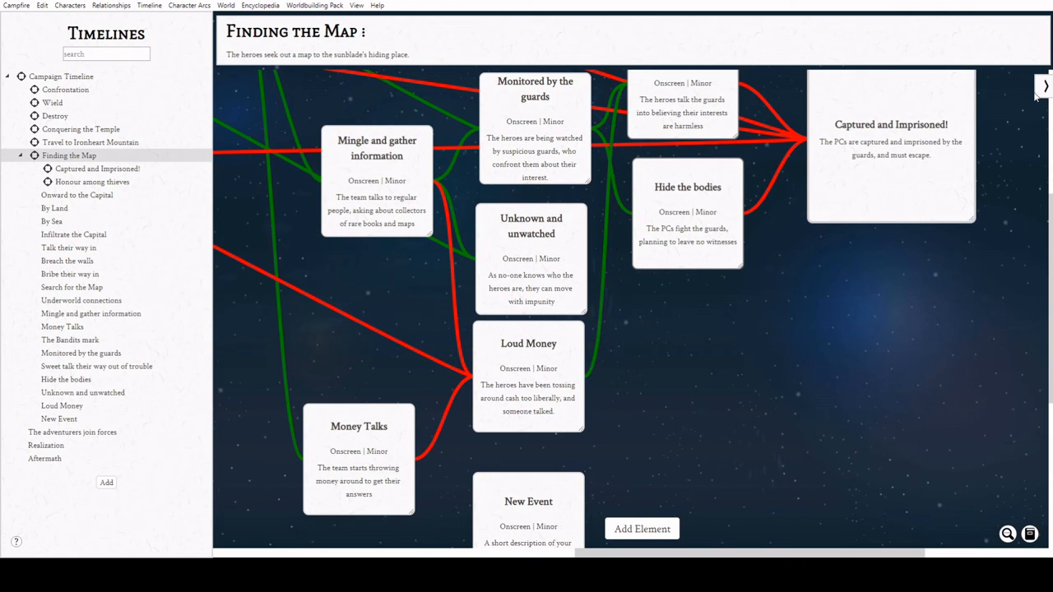
pyautogui.moveTo(1039, 92)
pyautogui.click(953, 144)
pyautogui.moveTo(586, 377); pyautogui.dragTo(632, 215)
pyautogui.click(953, 165)
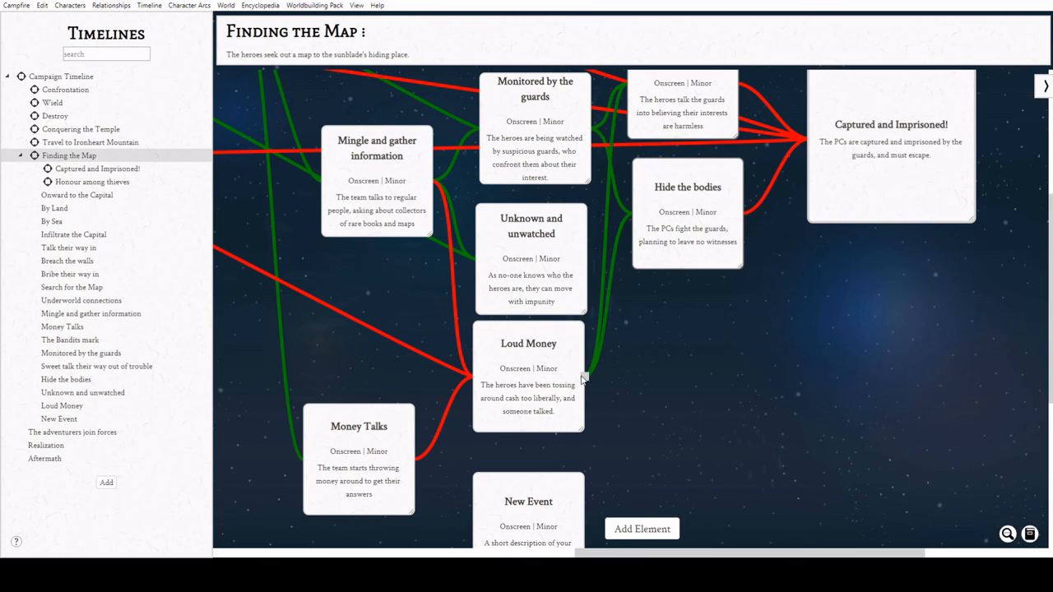
# - Connect "Loud Money" to "Captured and Imprisoned!" with a red Failure connection
pyautogui.moveTo(584, 378); pyautogui.dragTo(807, 140)
pyautogui.scroll(-3, 765, 301)
pyautogui.scroll(4, 709, 346)
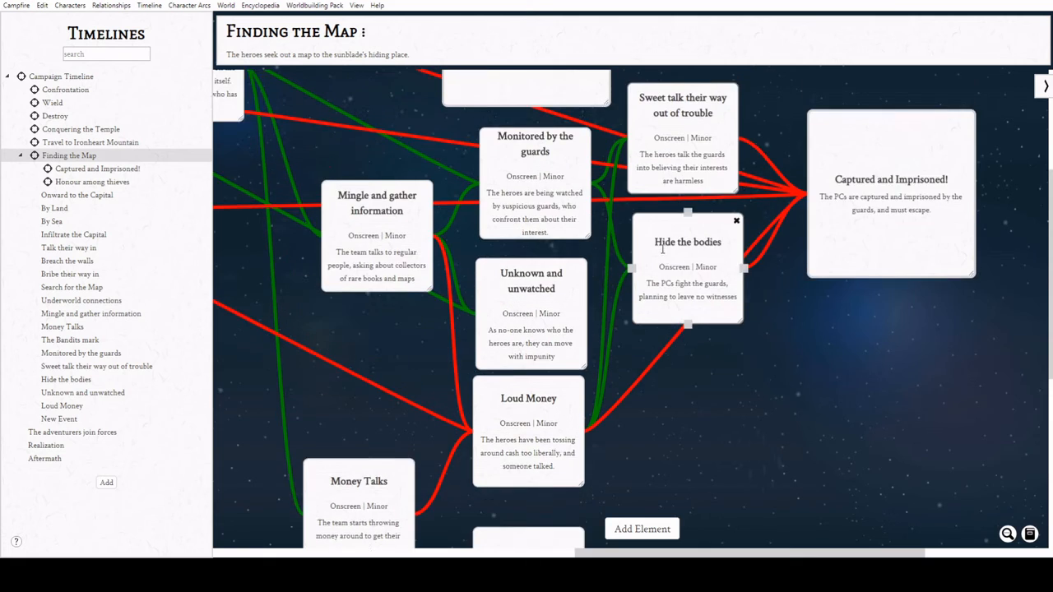
# - Connect "Money Talks" to the new event below "Loud Money" with a green Success connection
pyautogui.scroll(-4, 658, 263)
pyautogui.moveTo(1040, 92)
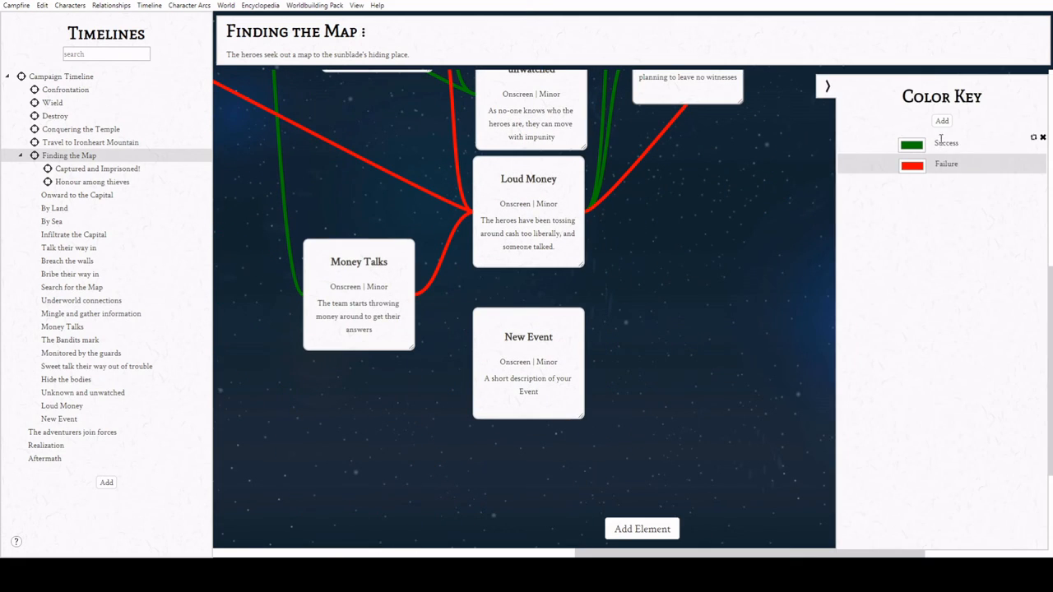
pyautogui.click(872, 137)
pyautogui.moveTo(416, 294); pyautogui.dragTo(472, 362)
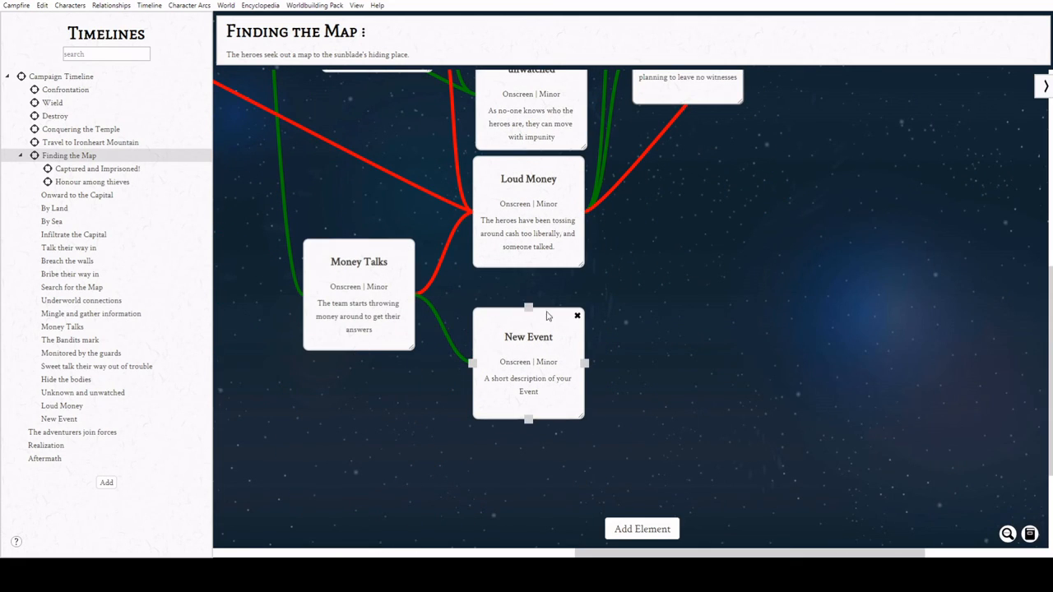
# - Move the new event slightly closer to "Loud Money" and title it "Coins are universal keys"
pyautogui.moveTo(504, 324); pyautogui.dragTo(568, 329)
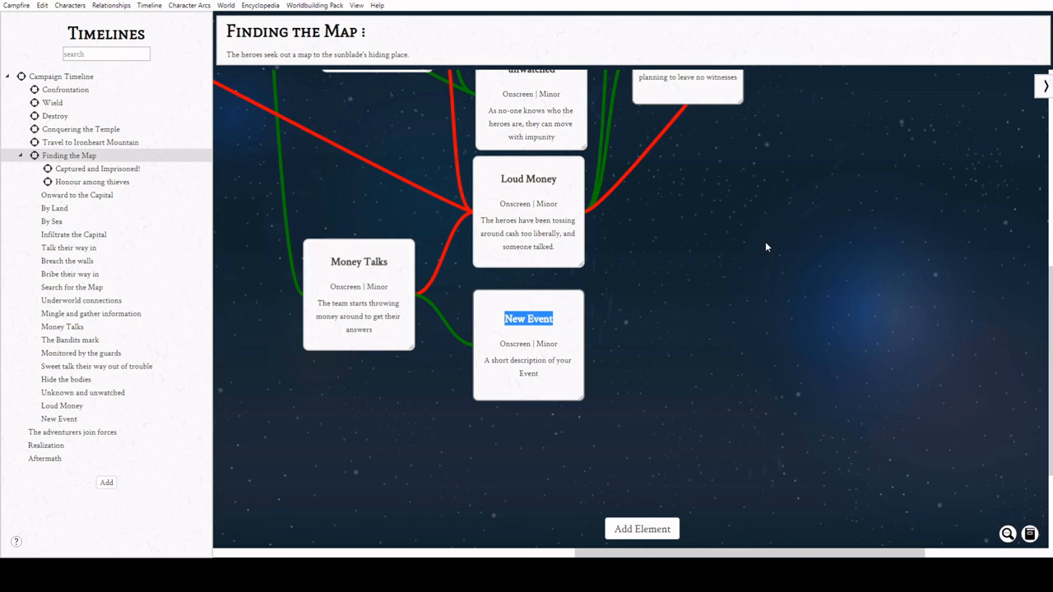
pyautogui.write('Coins are universal')
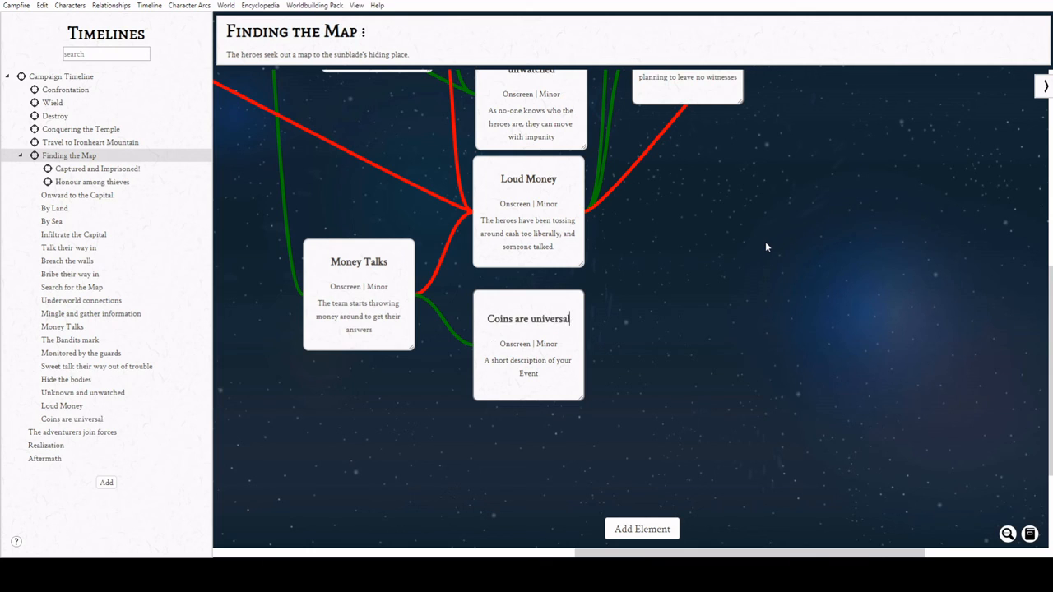
pyautogui.write(' keys')
pyautogui.press('Tab')
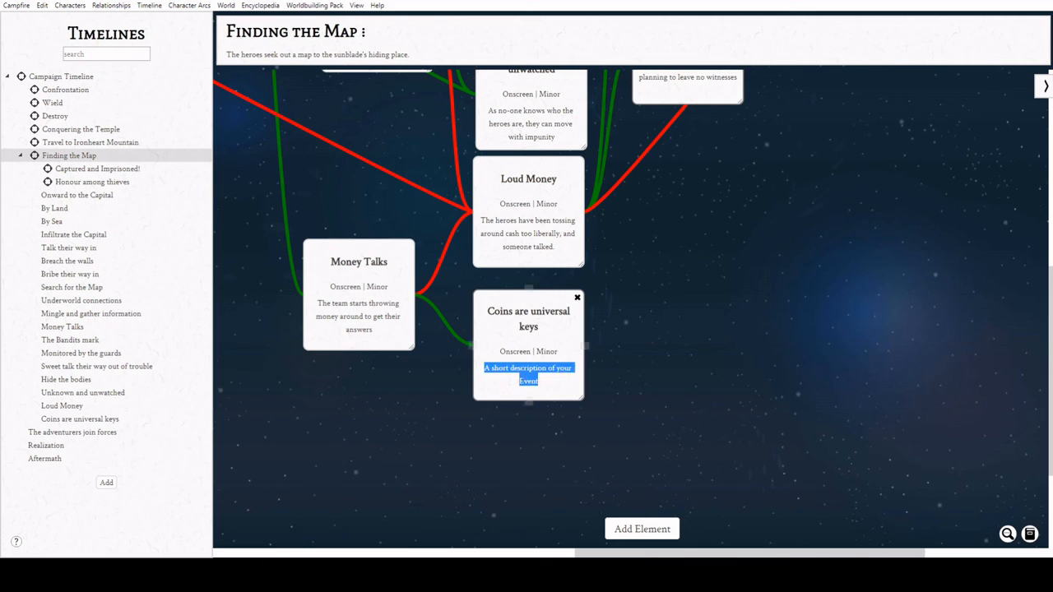
# - Describe "Coins are universal keys" as "Through deftly placing the right coins in the right pockets, the heroes are right on track."
pyautogui.write('Through')
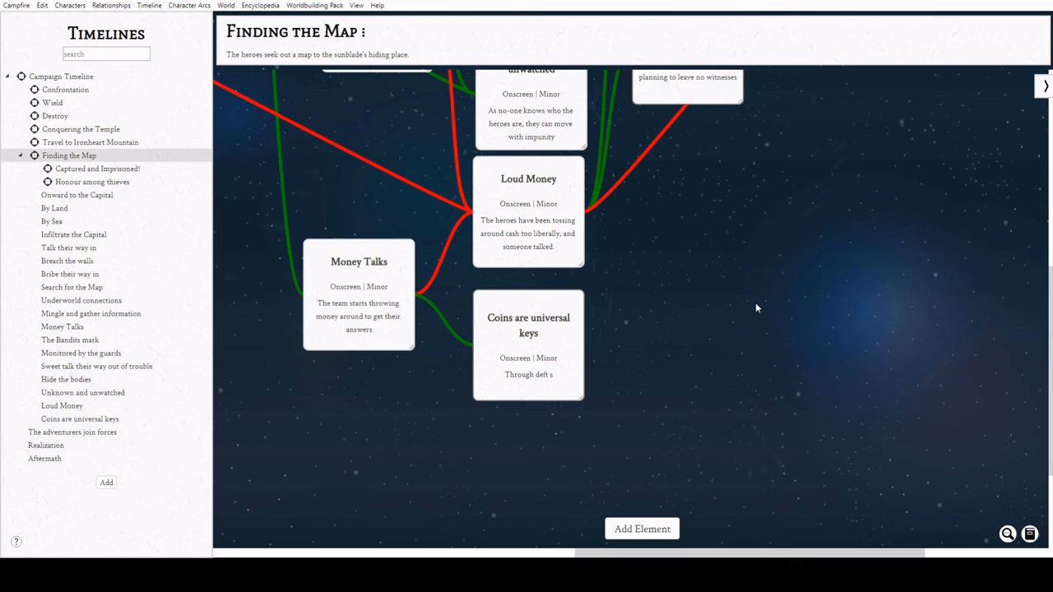
pyautogui.write(' deftly placing the right coins in th')
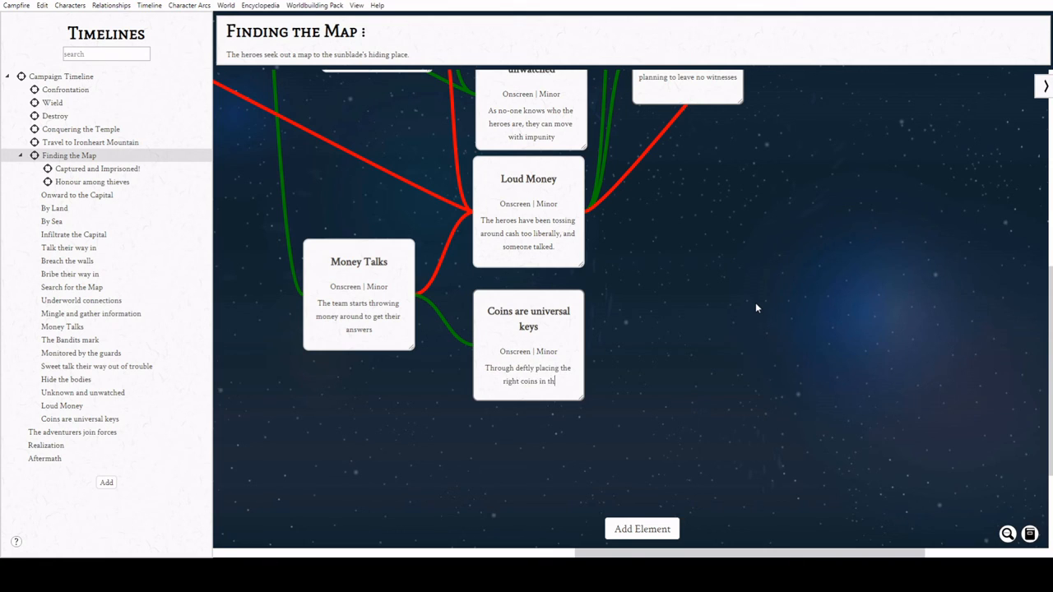
pyautogui.write('e right pockets')
pyautogui.write(', the PCs are')
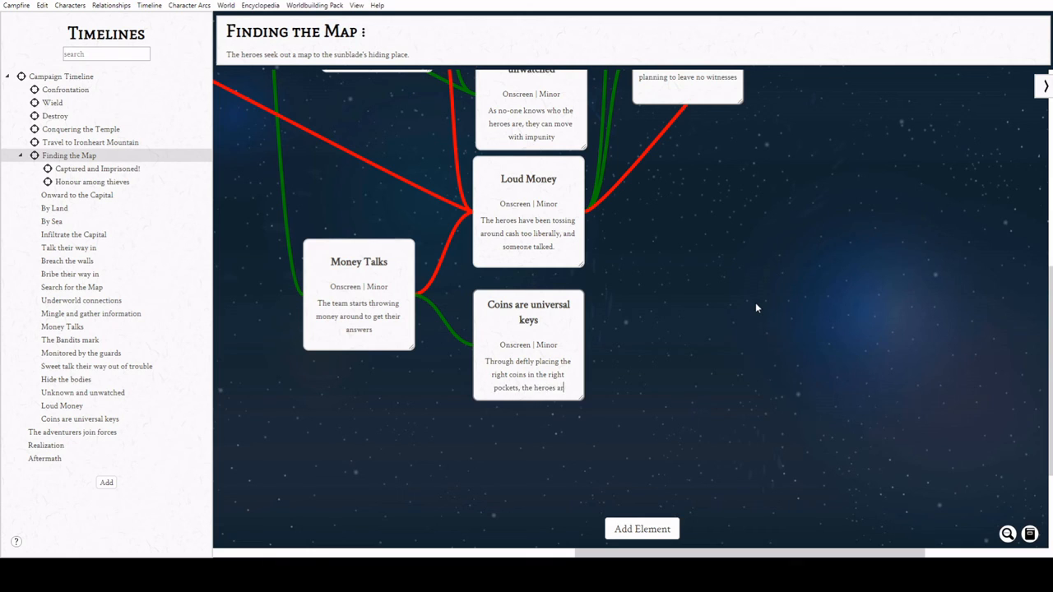
pyautogui.write('right on track.')
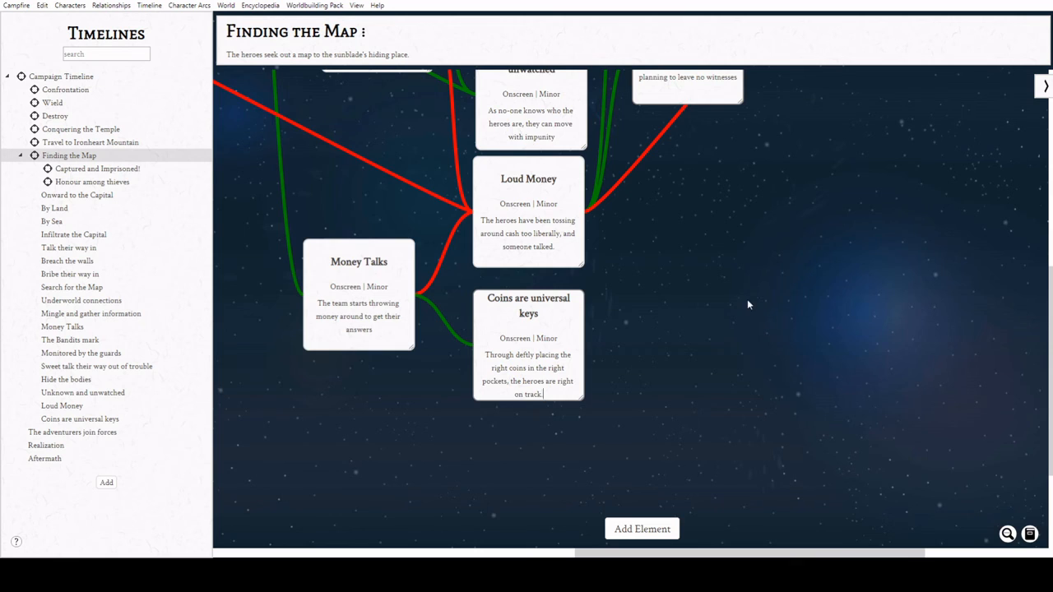
# - Add a new timeline and nest it under "Finding the Map"
pyautogui.scroll(5, 747, 298)
pyautogui.moveTo(637, 555); pyautogui.dragTo(821, 552)
pyautogui.scroll(4, 684, 434)
pyautogui.scroll(-1, 712, 487)
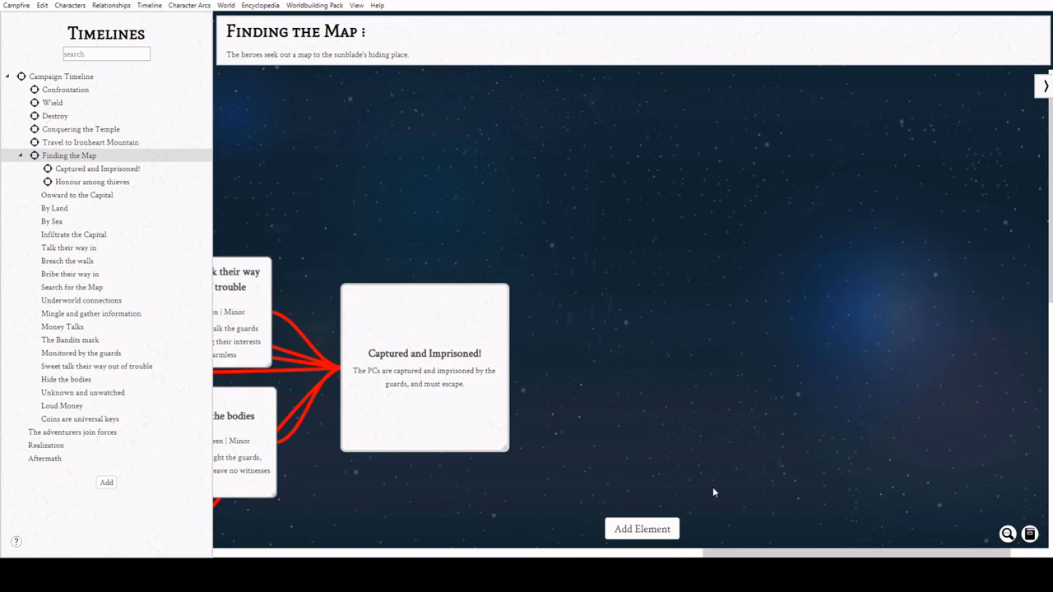
pyautogui.click(107, 486)
pyautogui.moveTo(62, 474); pyautogui.dragTo(86, 164)
# - Move the new nested timeline from beside "Onward to the Capital" to the right of "Captured and Imprisoned!"
pyautogui.moveTo(866, 554); pyautogui.dragTo(370, 531)
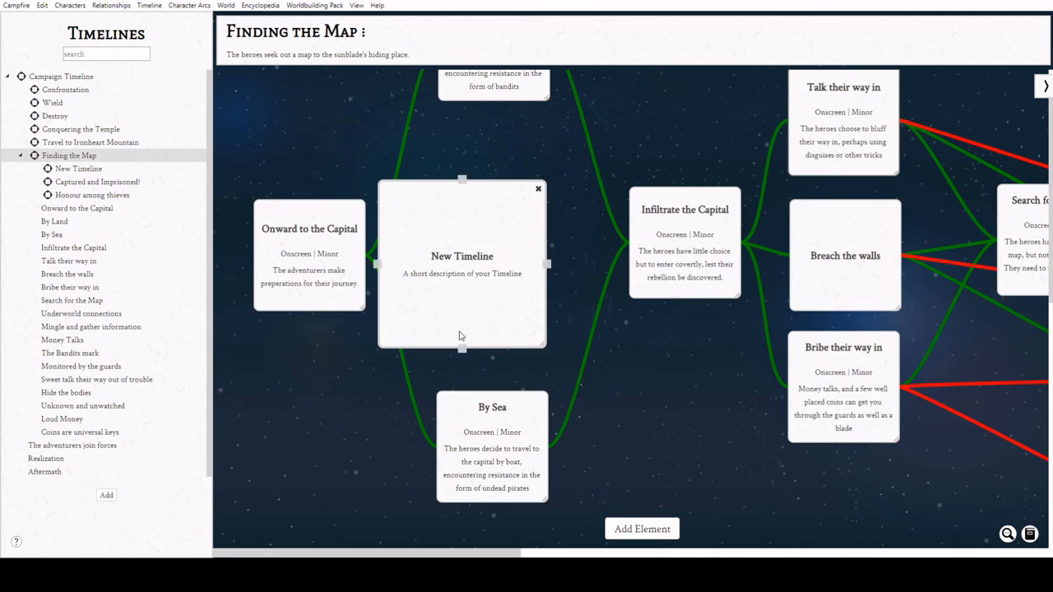
pyautogui.moveTo(461, 334); pyautogui.dragTo(794, 432)
pyautogui.hscroll(4, 642, 393)
pyautogui.hscroll(11, 650, 402)
# - Title the new timeline "The Heist" and describe it as "Once the PCs have found the map, they need but acquire it from its current home."
pyautogui.moveTo(768, 354); pyautogui.dragTo(1030, 261)
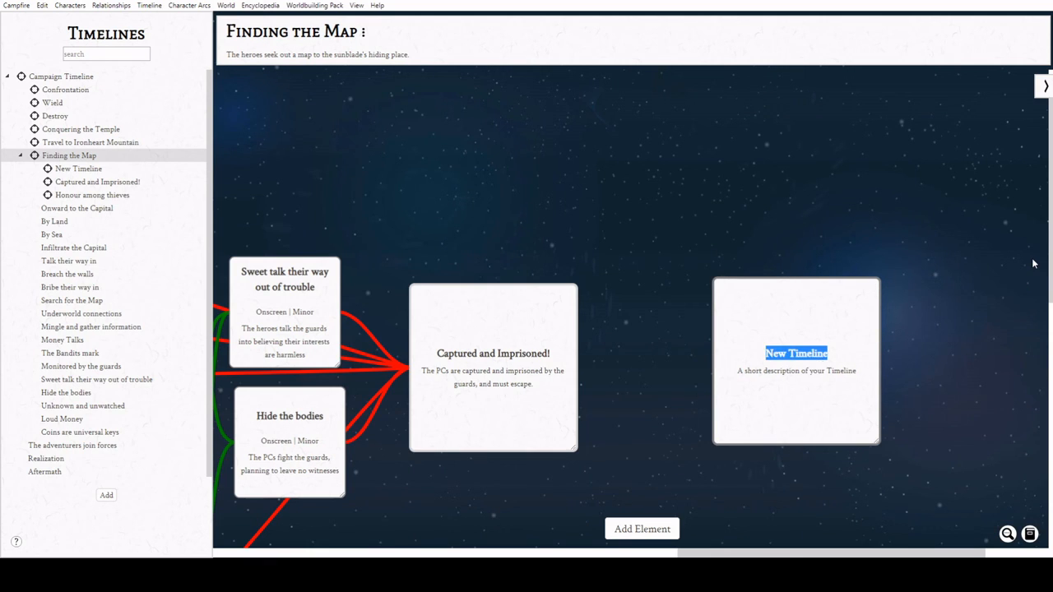
pyautogui.write('The Heist')
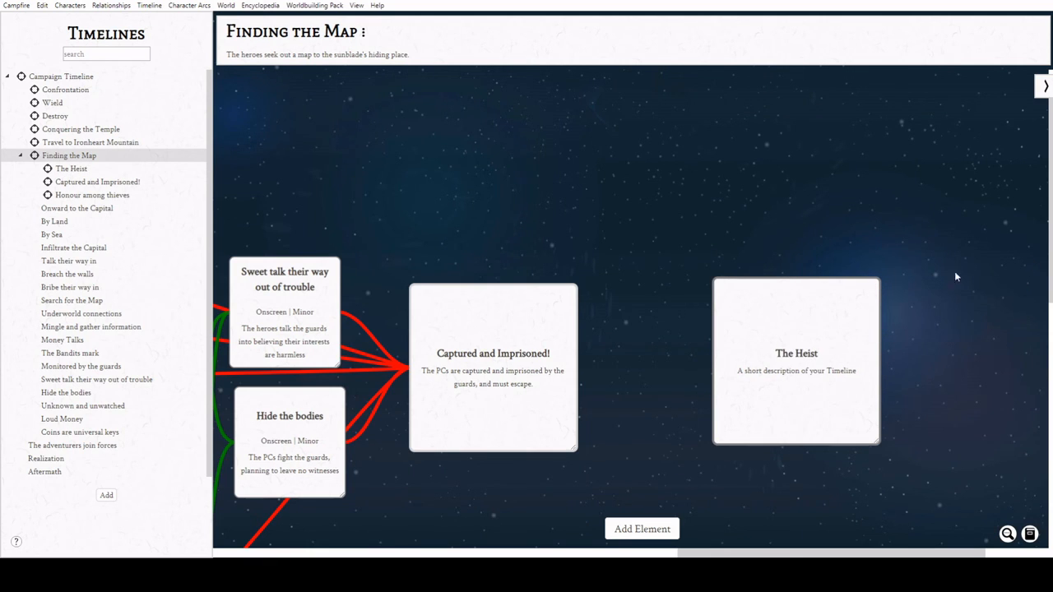
pyautogui.moveTo(735, 370); pyautogui.dragTo(957, 227)
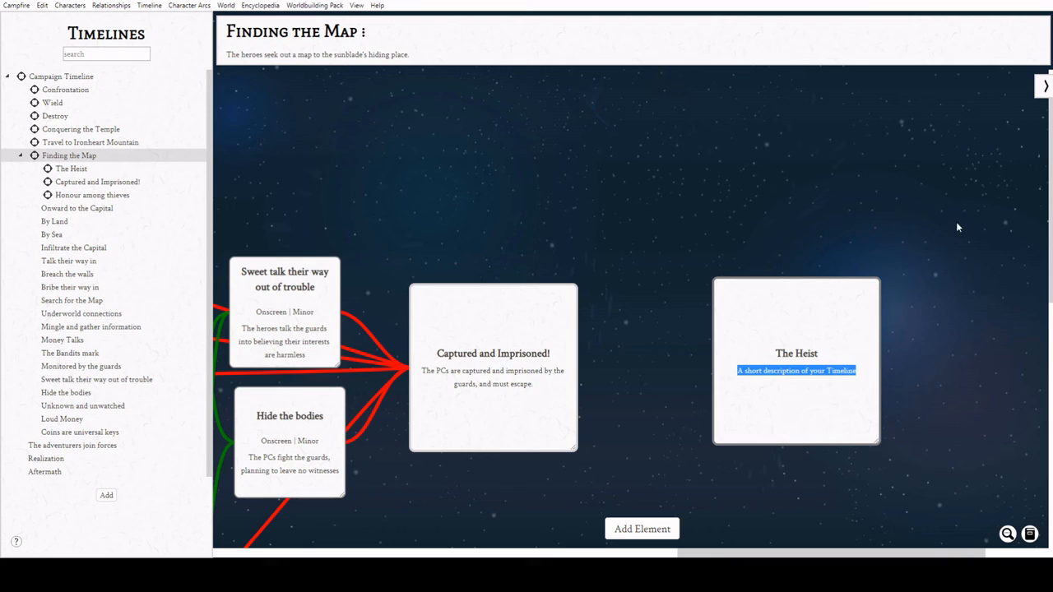
pyautogui.write('Once the PCs')
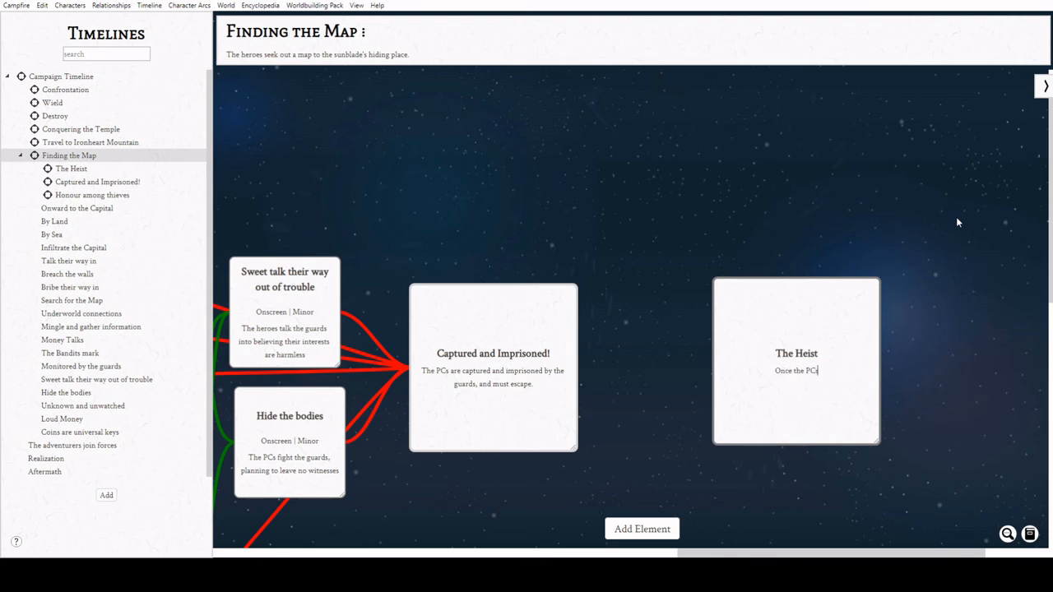
pyautogui.write(' have found the map, they need but')
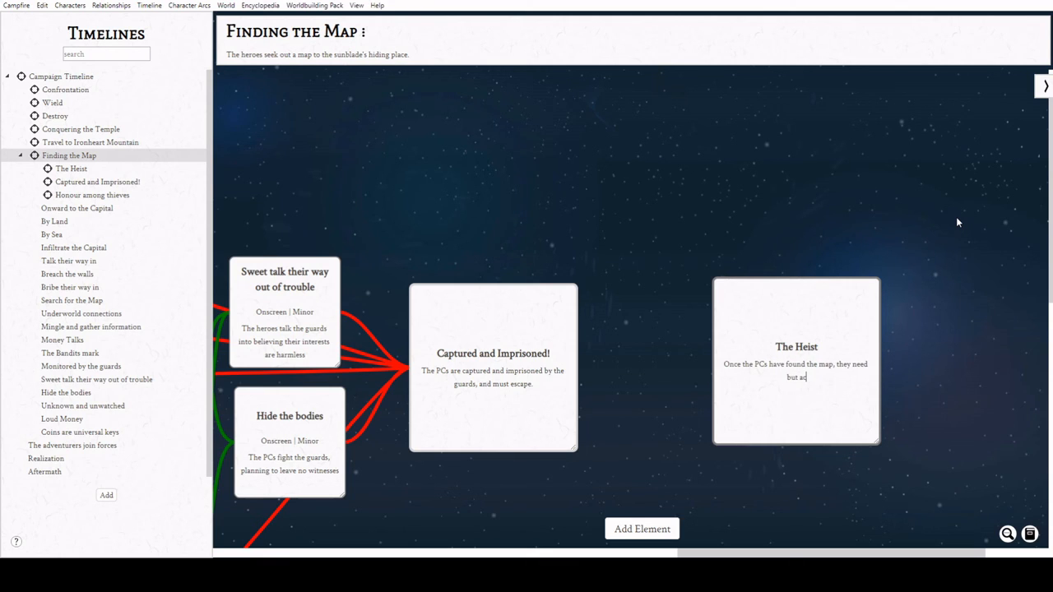
pyautogui.write(' acquire it from its current home.')
# - Connect "Coins are universal keys" to "The Heist" with a green Success connection
pyautogui.moveTo(696, 553); pyautogui.dragTo(680, 553)
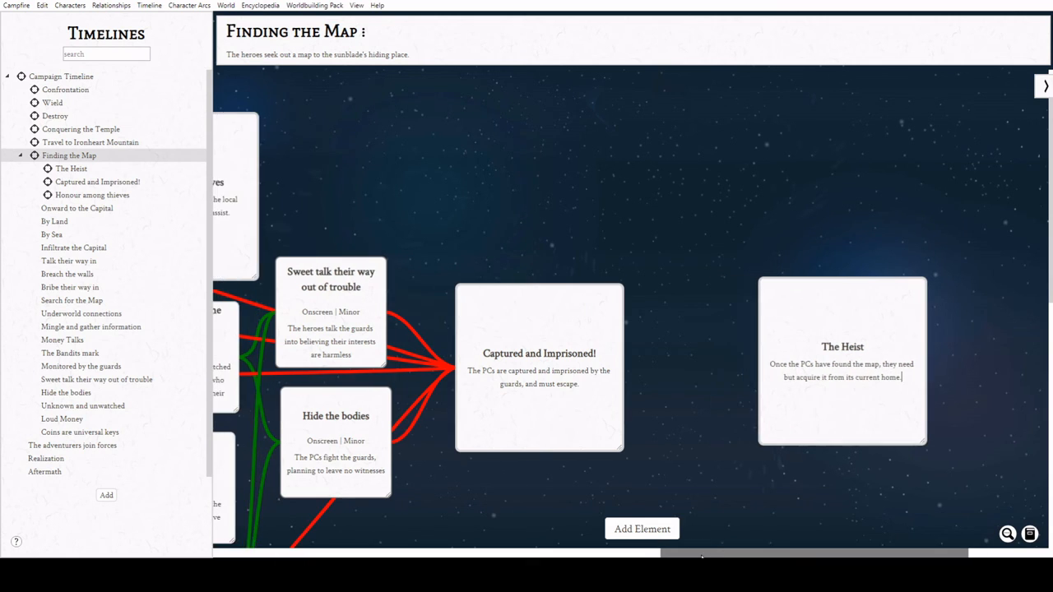
pyautogui.scroll(-4, 544, 443)
pyautogui.scroll(3, 543, 433)
pyautogui.click(1039, 86)
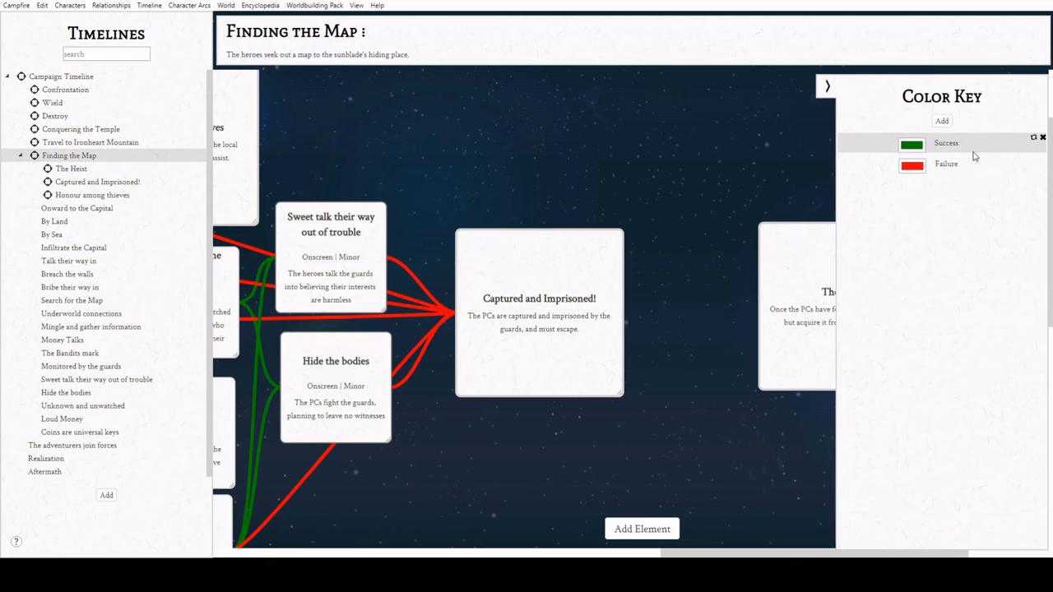
pyautogui.moveTo(717, 553); pyautogui.dragTo(578, 554)
pyautogui.scroll(-2, 627, 467)
pyautogui.scroll(-1, 627, 467)
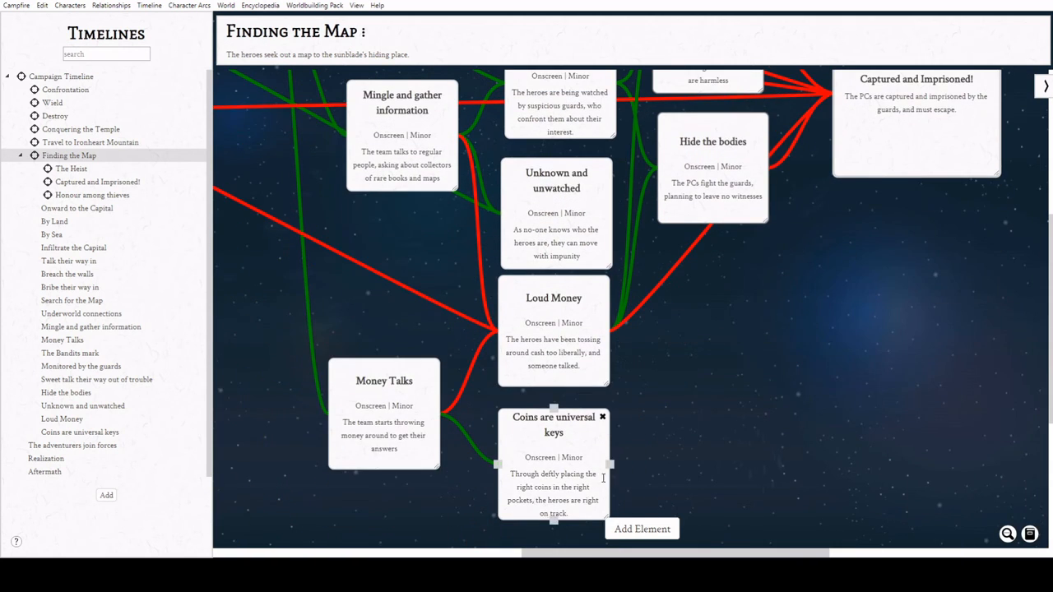
pyautogui.moveTo(611, 464); pyautogui.dragTo(918, 200)
# - Connect "Hide the bodies", "Sweet talk their way out of trouble" and "Captured and Imprisoned!" to "The Heist" with green Success connections
pyautogui.scroll(2, 941, 362)
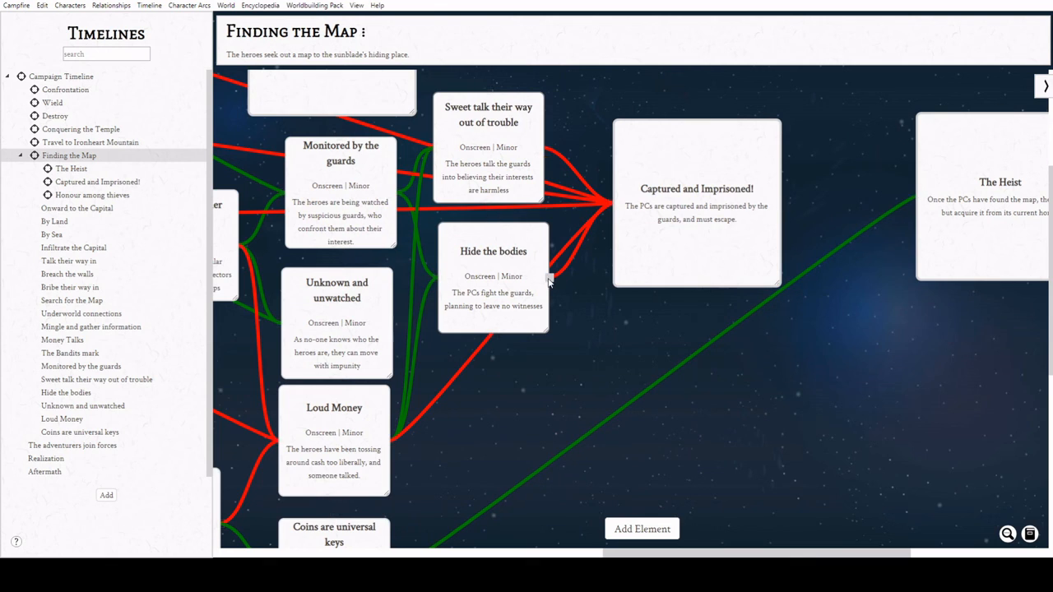
pyautogui.moveTo(550, 278); pyautogui.dragTo(917, 198)
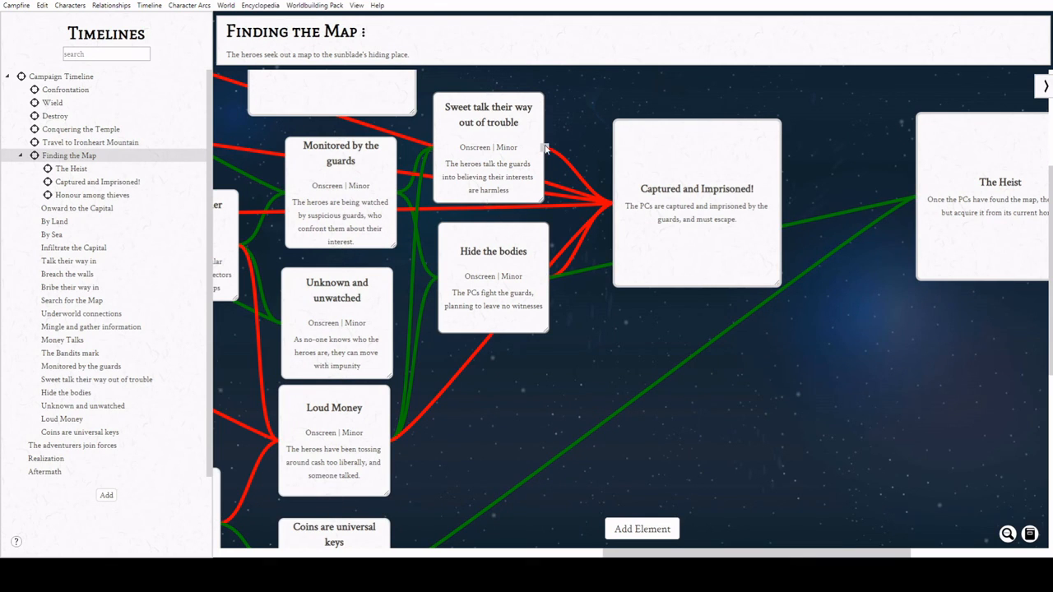
pyautogui.moveTo(546, 148); pyautogui.dragTo(916, 198)
pyautogui.moveTo(781, 202); pyautogui.dragTo(916, 198)
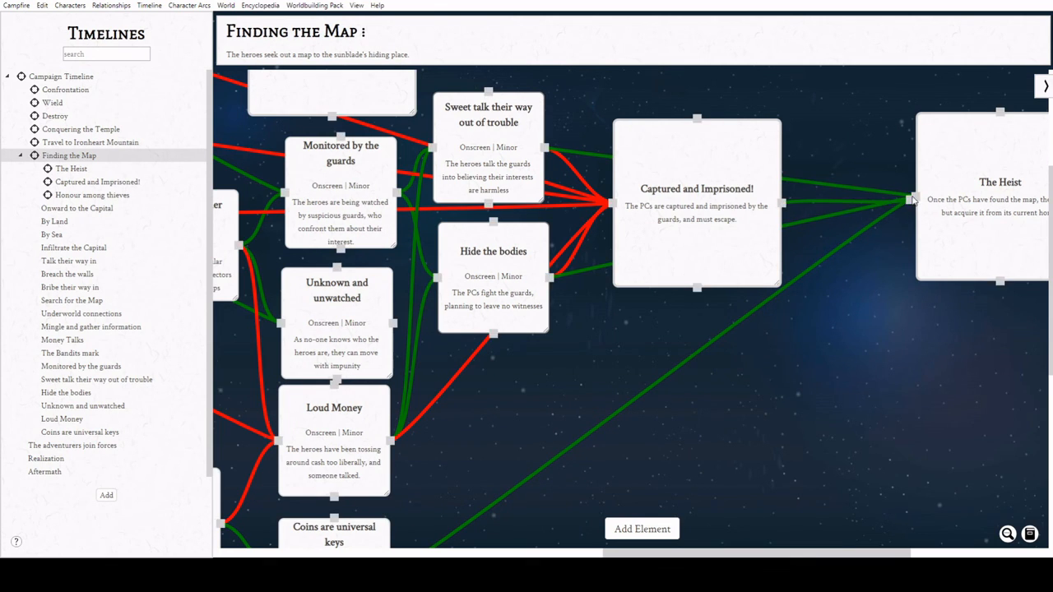
# - Connect "Honour among thieves" and "The Bandits mark" to "The Heist" with green Success connections
pyautogui.hscroll(-3, 852, 279)
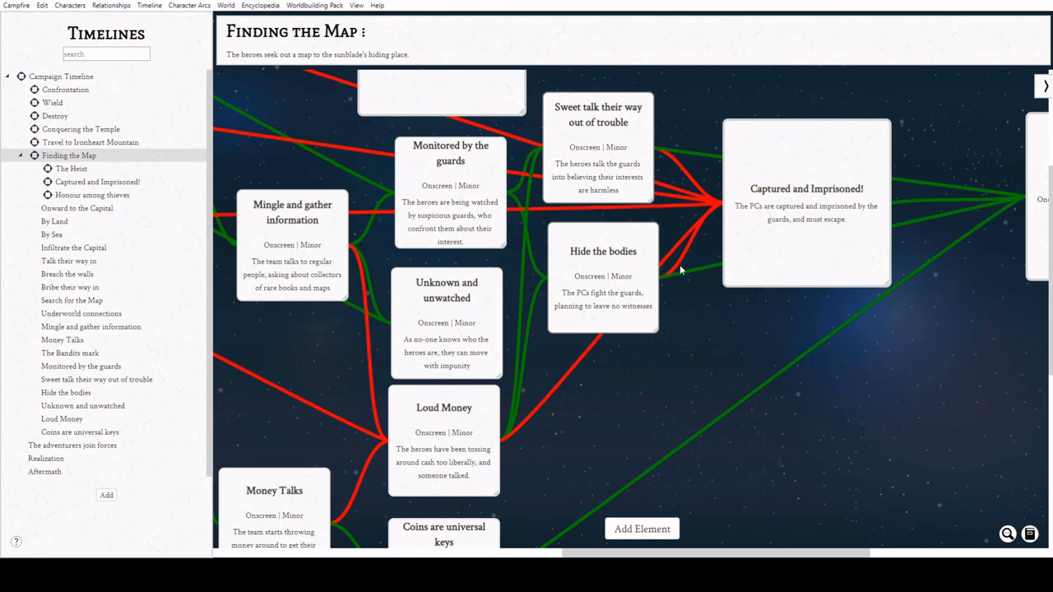
pyautogui.scroll(5, 681, 269)
pyautogui.moveTo(528, 251); pyautogui.dragTo(1027, 417)
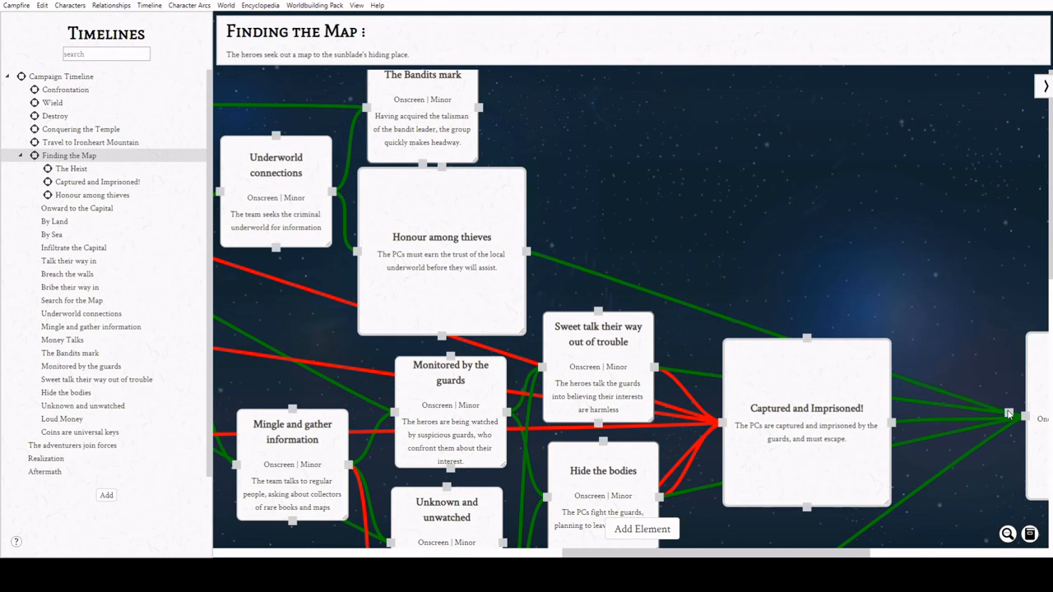
pyautogui.moveTo(479, 108); pyautogui.dragTo(1027, 417)
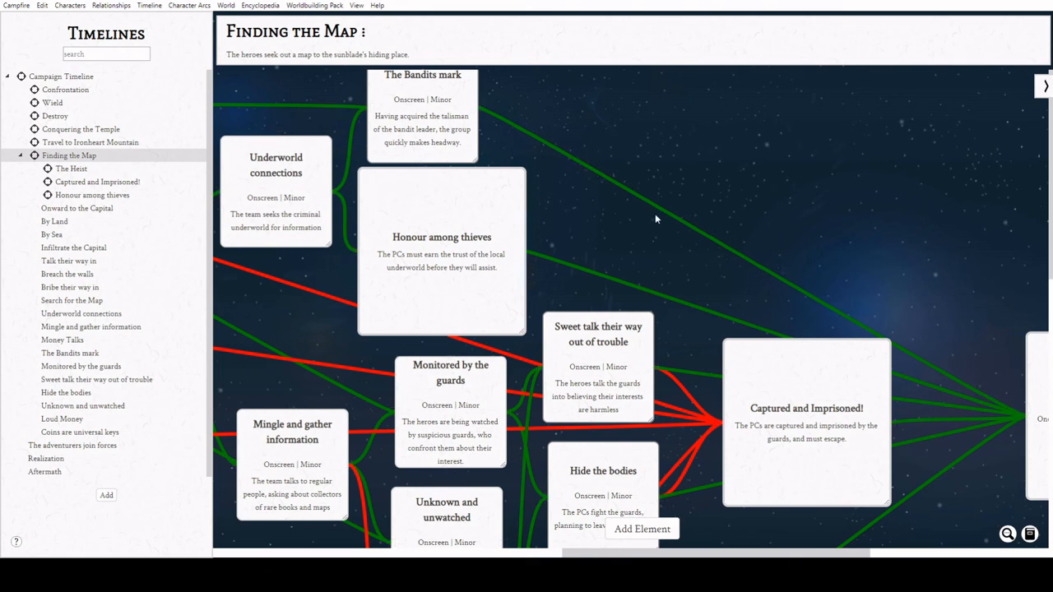
# - Connect "The Bandits mark" and "Honour among thieves" to "Captured and Imprisoned!" with red Failure connections
pyautogui.moveTo(1038, 96)
pyautogui.click(963, 165)
pyautogui.moveTo(479, 108); pyautogui.dragTo(714, 422)
pyautogui.moveTo(528, 251); pyautogui.dragTo(715, 423)
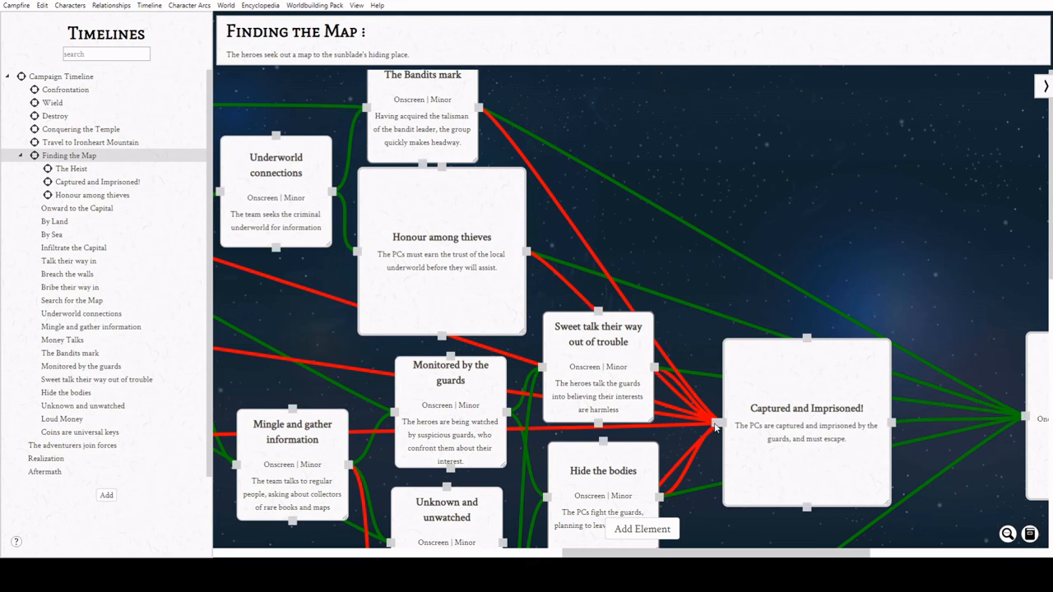
# - Connect "Coins are universal keys" to "Captured and Imprisoned!" with a red Failure connection
pyautogui.scroll(-5, 818, 228)
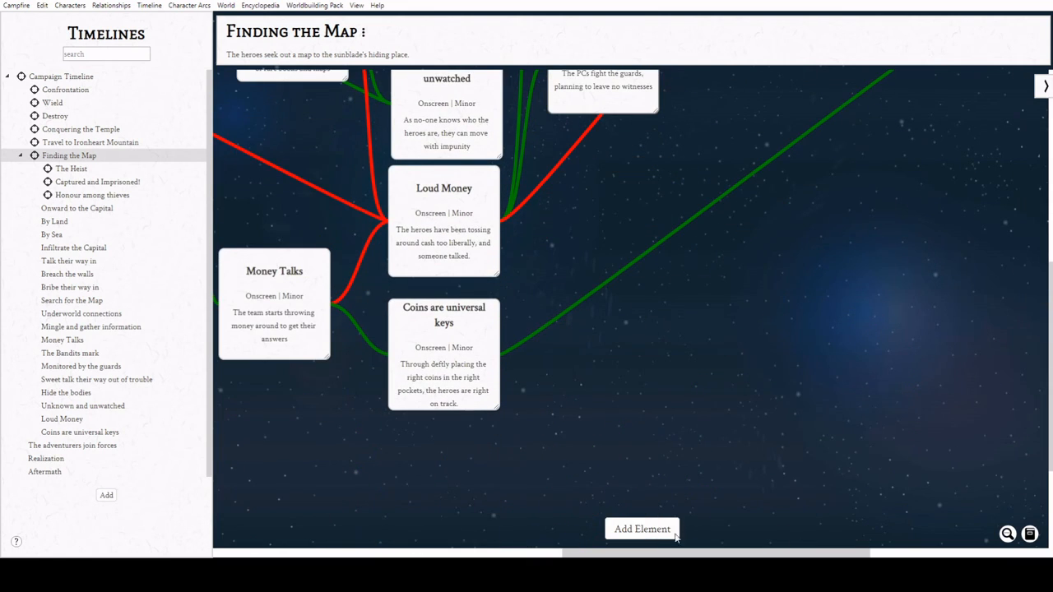
pyautogui.moveTo(500, 355); pyautogui.dragTo(716, 152)
pyautogui.scroll(2, 659, 177)
pyautogui.scroll(-4, 724, 276)
pyautogui.scroll(5, 673, 345)
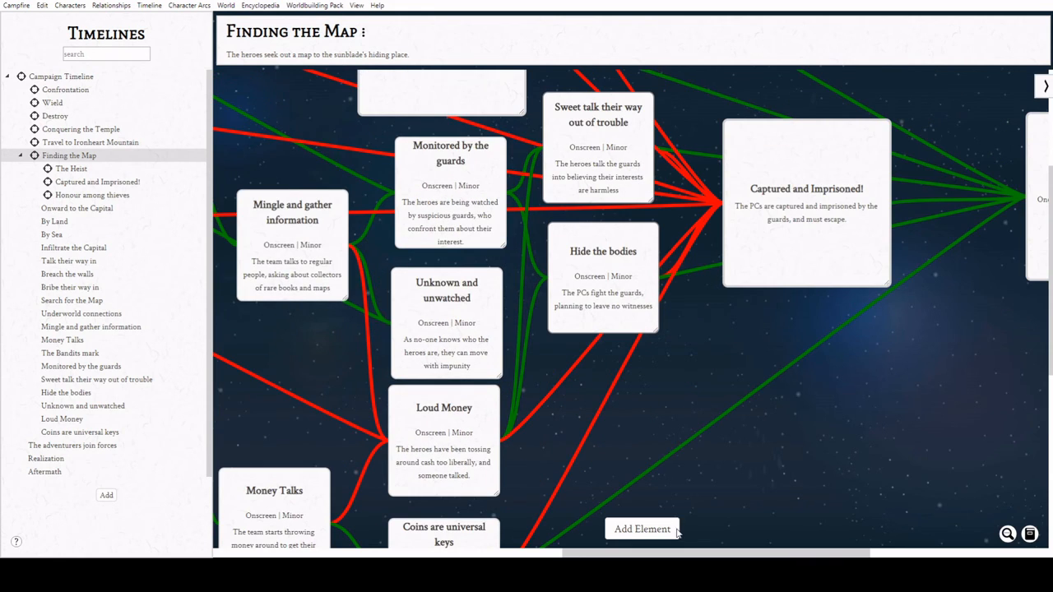
# - Add a new event to the right of "The Heist" and title it "Adventure Wrapup"
pyautogui.moveTo(688, 554); pyautogui.dragTo(884, 529)
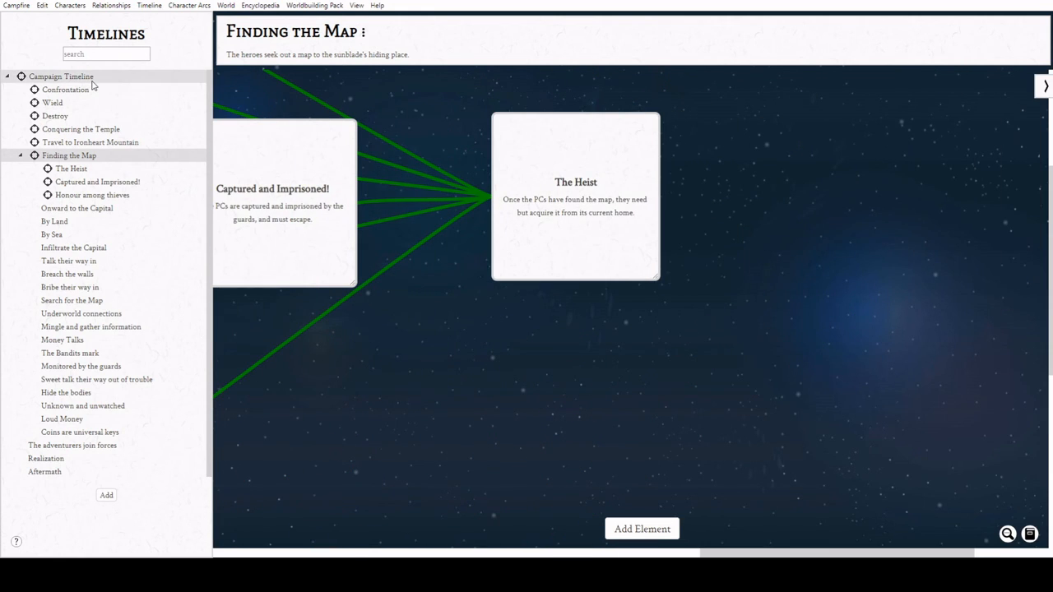
pyautogui.scroll(2, 573, 312)
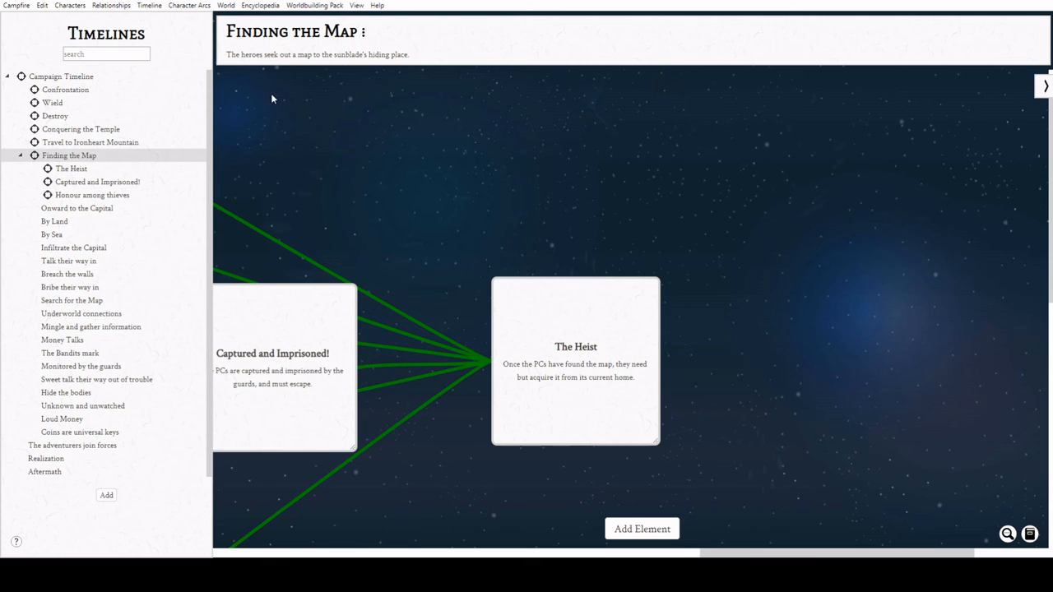
pyautogui.doubleClick(883, 359)
pyautogui.moveTo(882, 359); pyautogui.dragTo(851, 341)
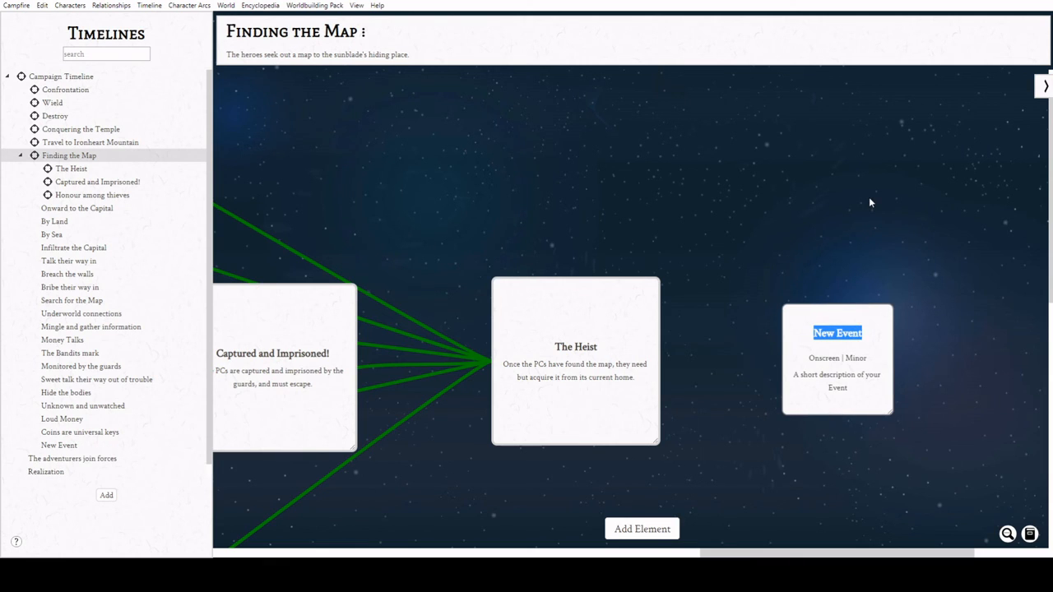
pyautogui.write('Adventure')
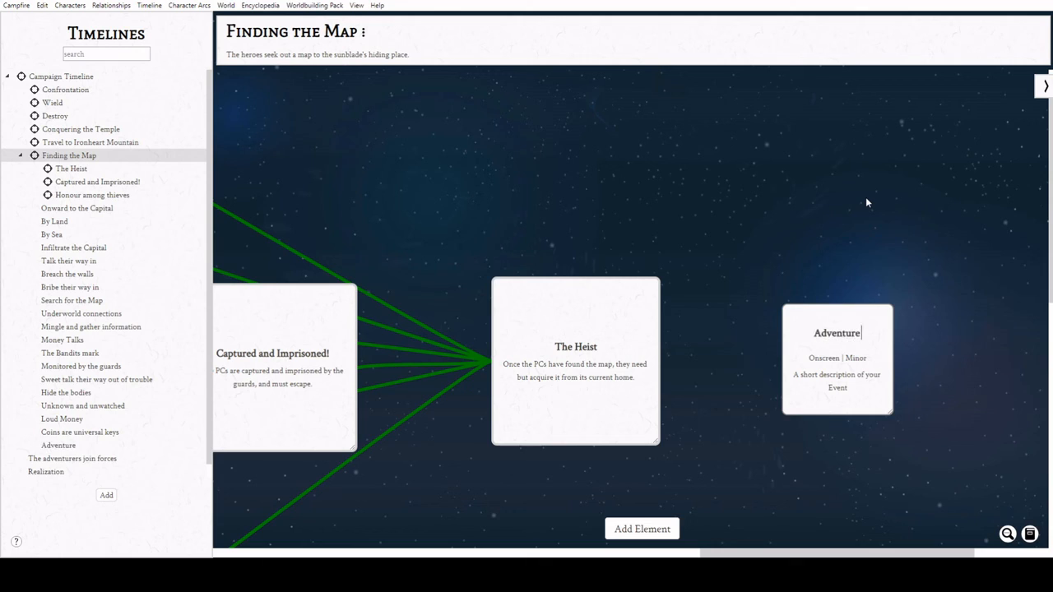
pyautogui.write(' Wrapup')
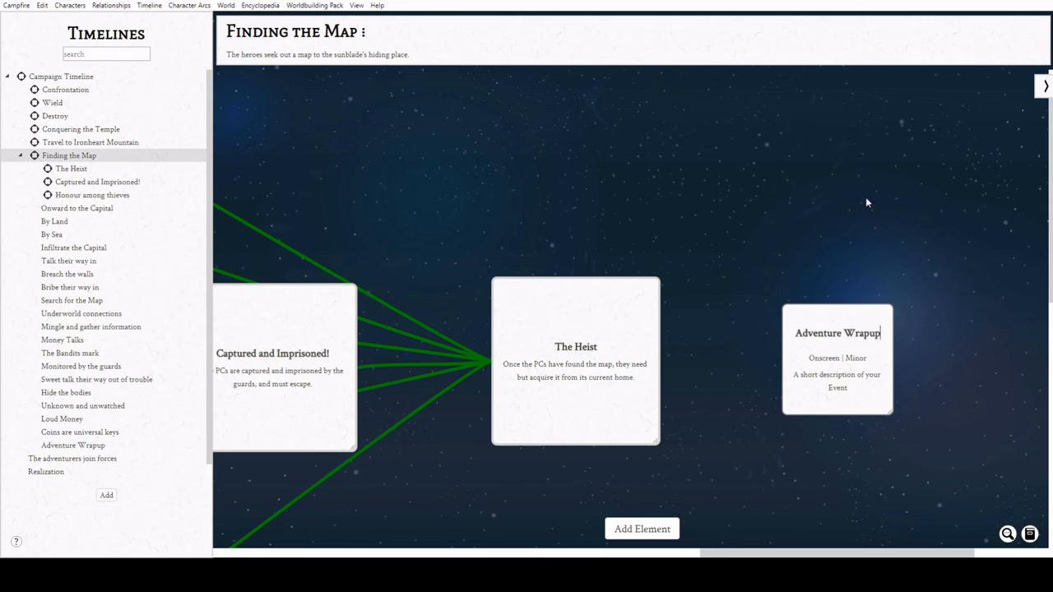
# - Describe "Adventure Wrapup" as "The PCs have acquired the map (or not), and know where to go from here."
pyautogui.press('Tab')
pyautogui.write('T')
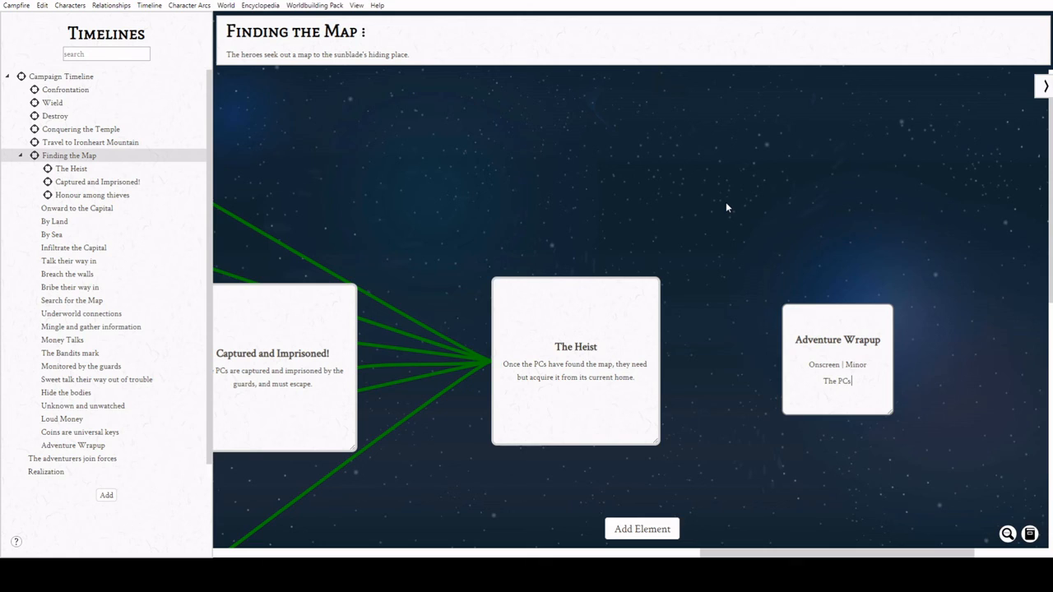
pyautogui.write('he PCs have acquired the map')
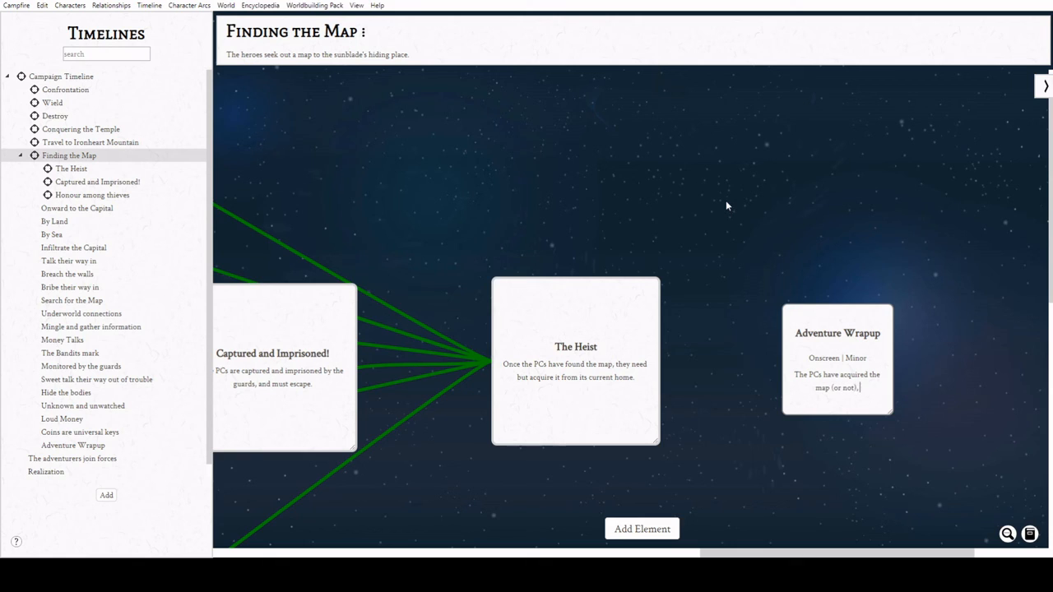
pyautogui.write('(or not), and know where to go from here.')
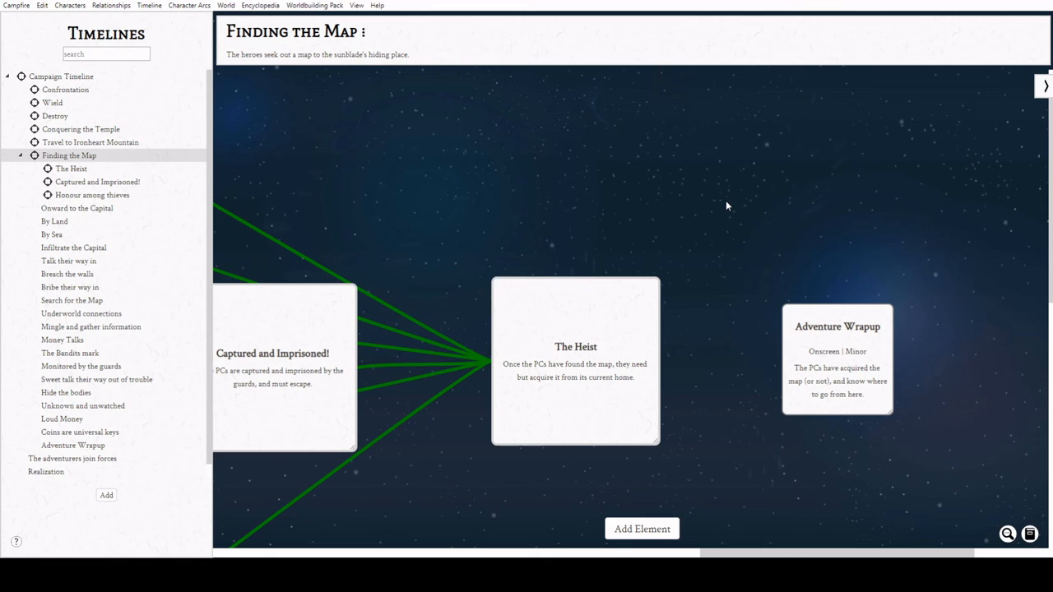
# - Connect "The Heist" to "Adventure Wrapup" with a red Failure connection, and make Success the active connection type
pyautogui.moveTo(659, 361); pyautogui.dragTo(782, 363)
pyautogui.moveTo(1045, 86)
pyautogui.click(962, 149)
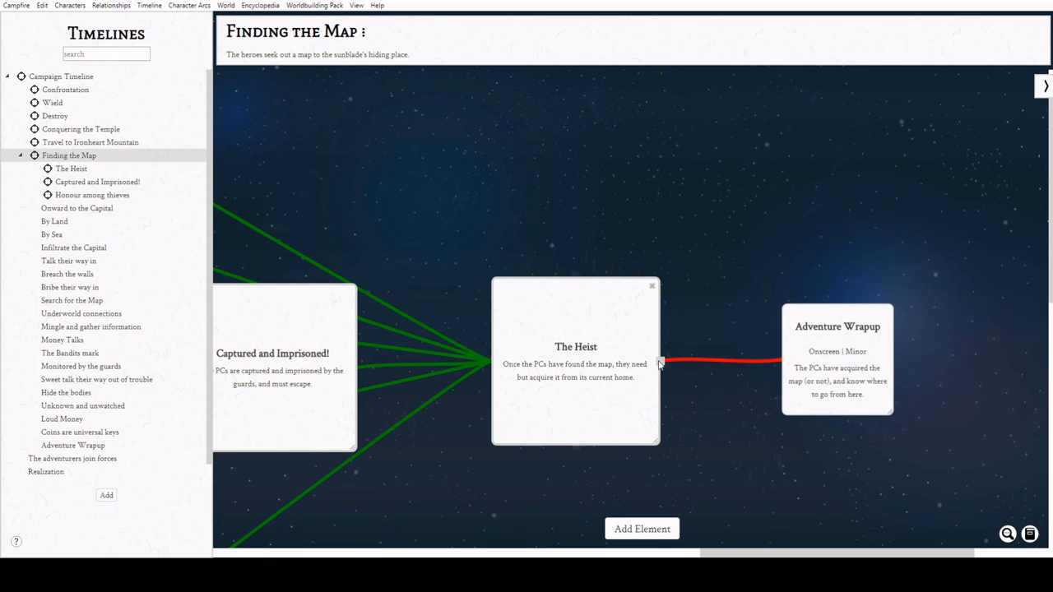